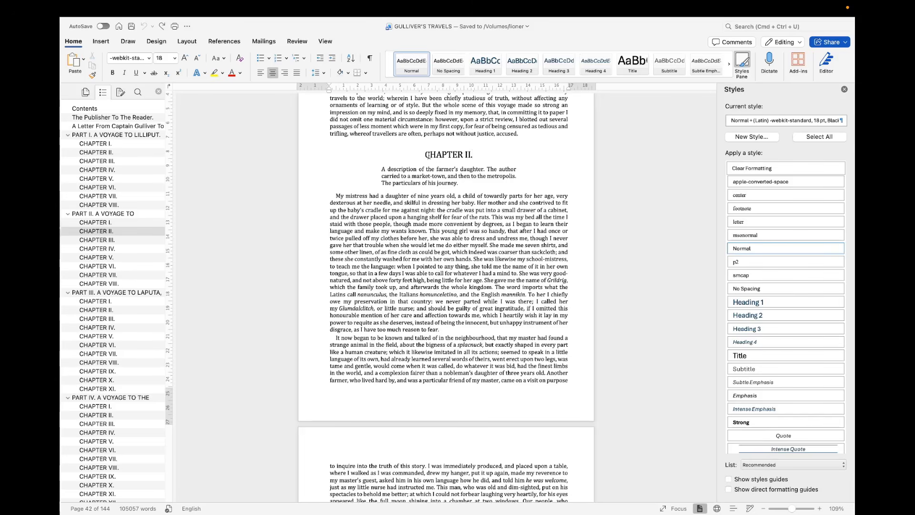
Try the Heading 1 style on the "CHAPTER II." line and undo it.
drag(425, 155, 454, 154)
click(480, 147)
click(485, 61)
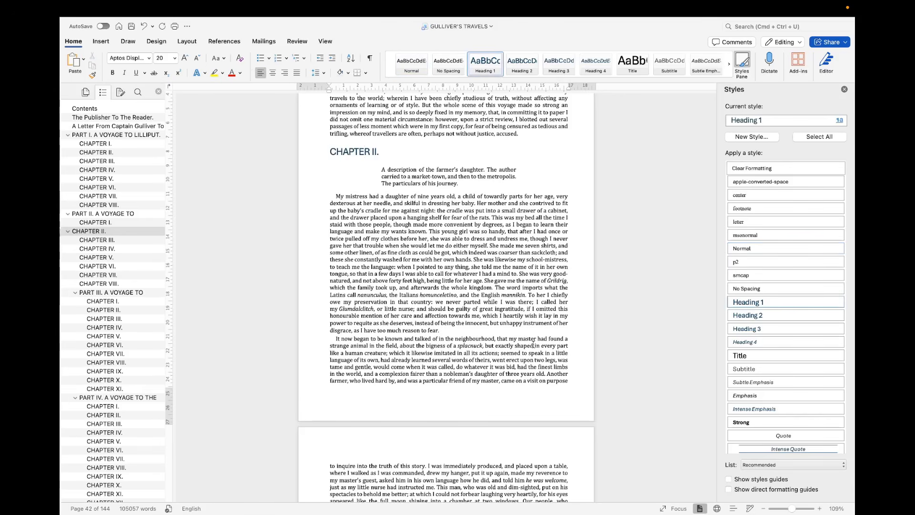
key(super+z)
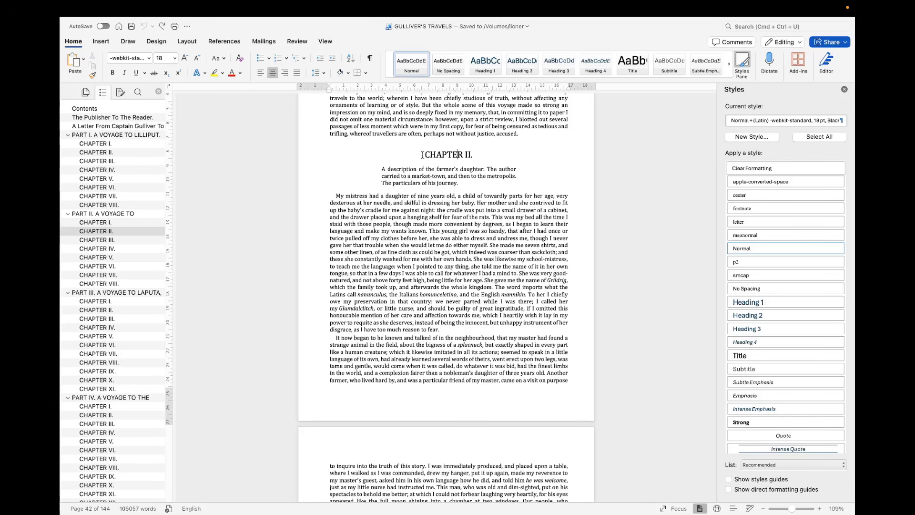
Switch to the Gulliver's Travels layout in Affinity, place the cursor in the "CHAPTER I." line and show the text styles.
key(ctrl+Right)
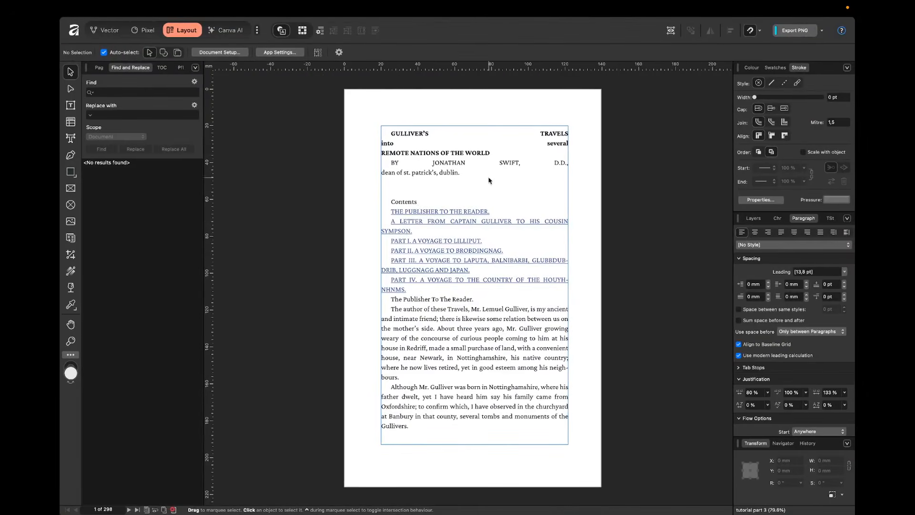
scroll(440, 376, down, 20)
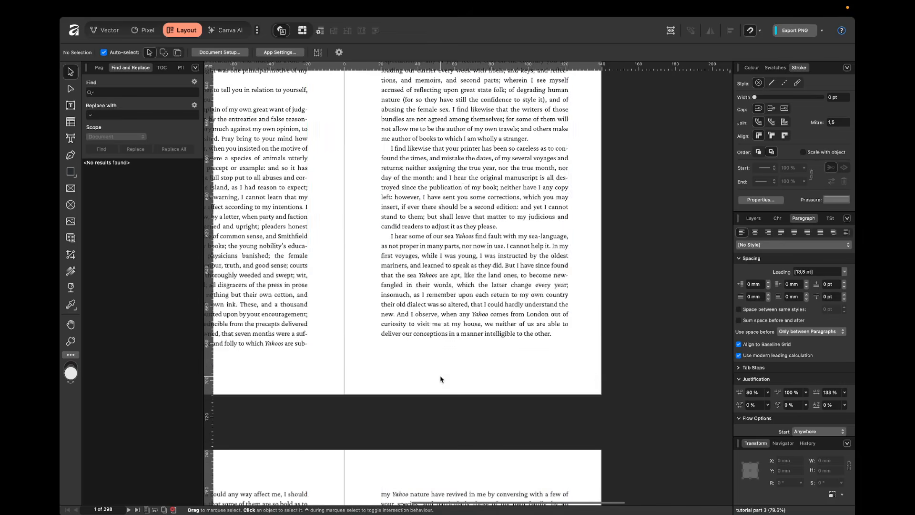
scroll(440, 379, down, 7)
scroll(440, 379, up, 9)
double_click(413, 282)
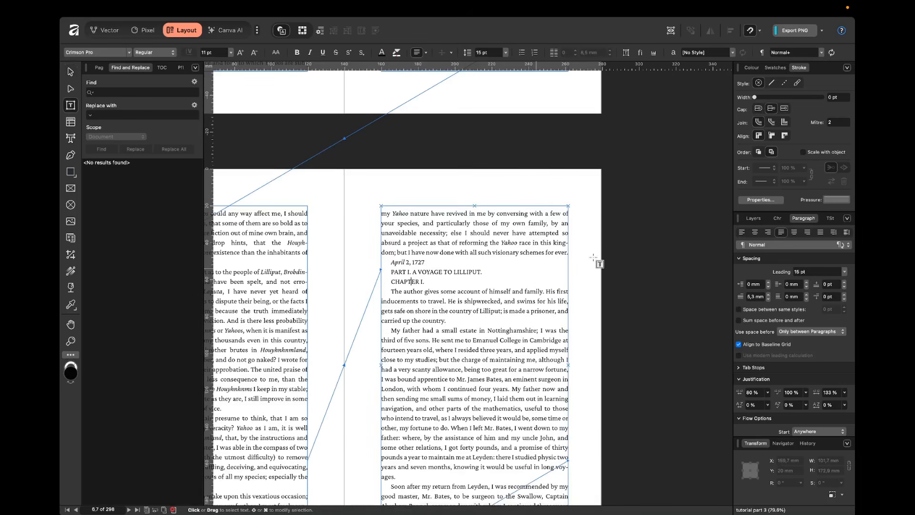
click(830, 217)
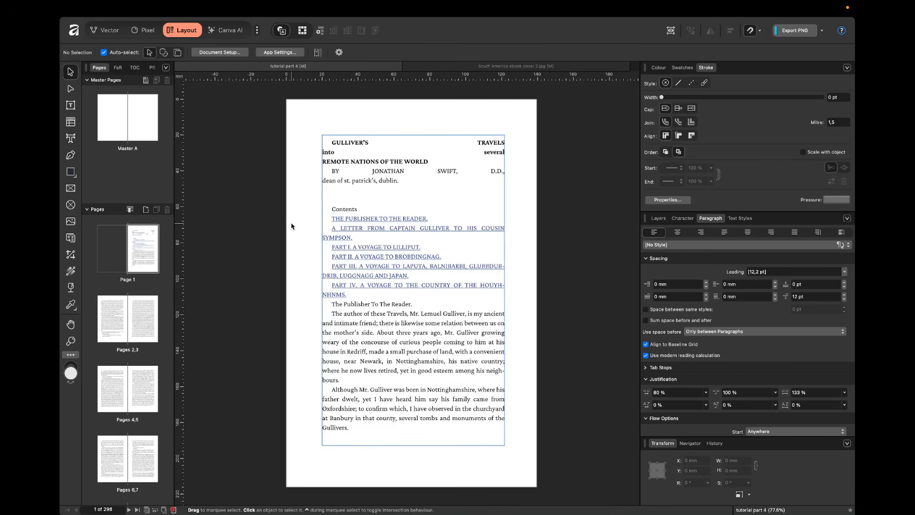
Go to pages 6–7 of the "tutorial part 4" document and examine how the part title, chapter heading and body text are formatted.
scroll(370, 235, down, 15)
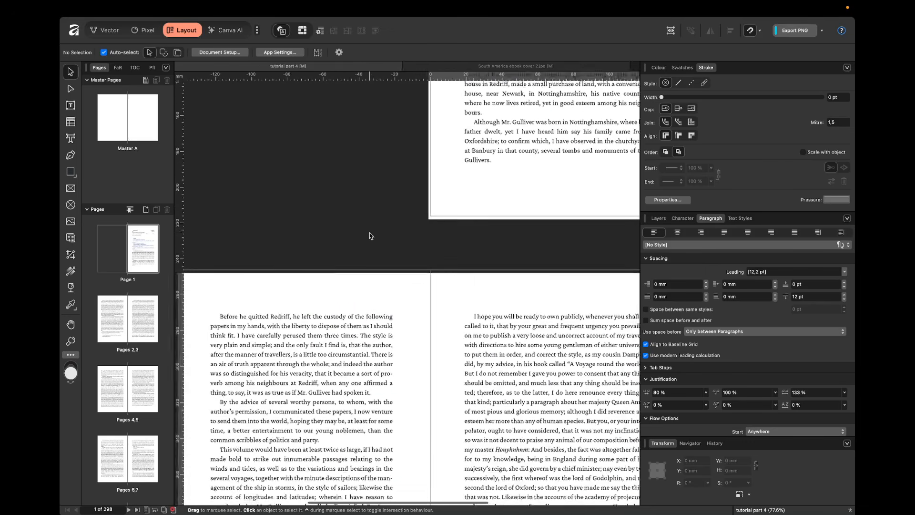
scroll(370, 236, down, 5)
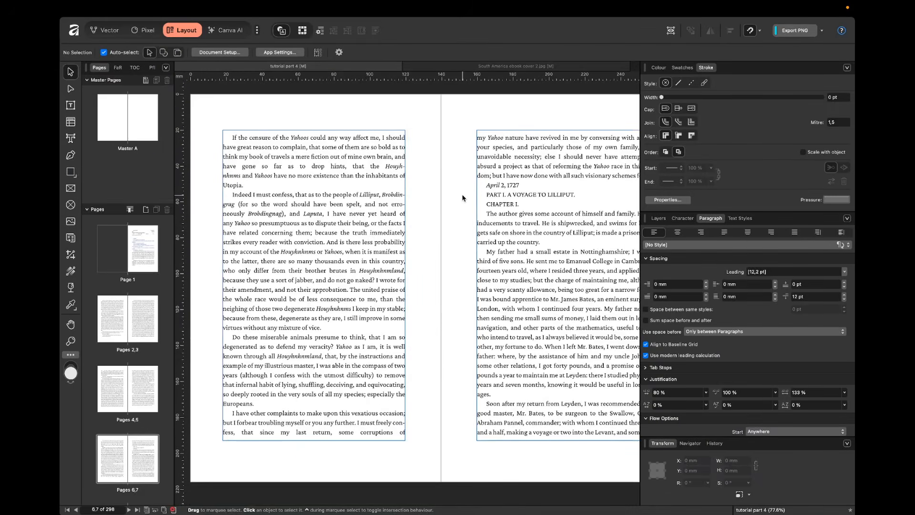
key(super+0)
scroll(565, 221, up, 1)
scroll(563, 222, down, 1)
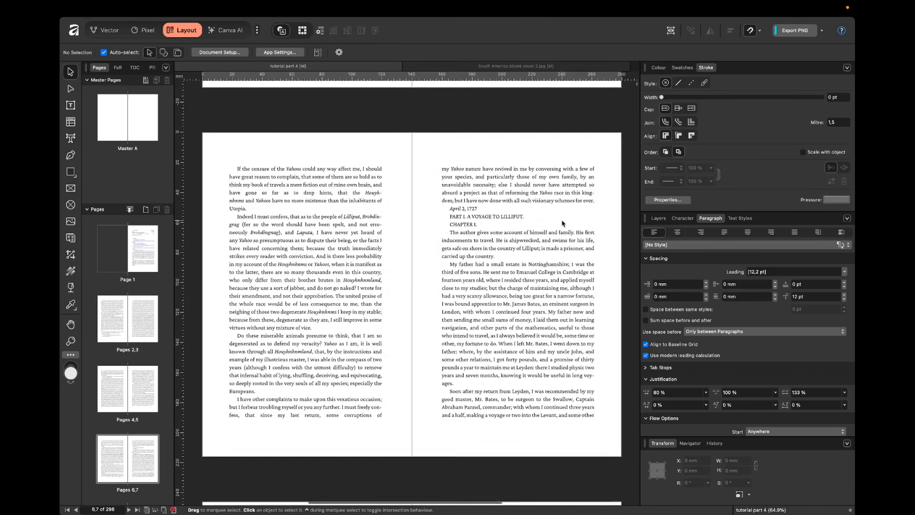
scroll(560, 219, up, 1)
scroll(524, 229, up, 1)
scroll(506, 227, down, 3)
scroll(506, 228, up, 6)
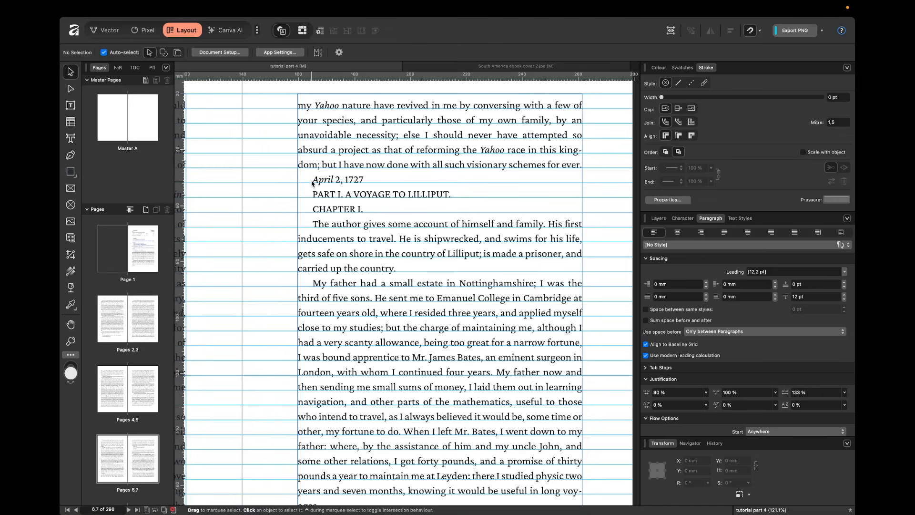
scroll(312, 183, down, 3)
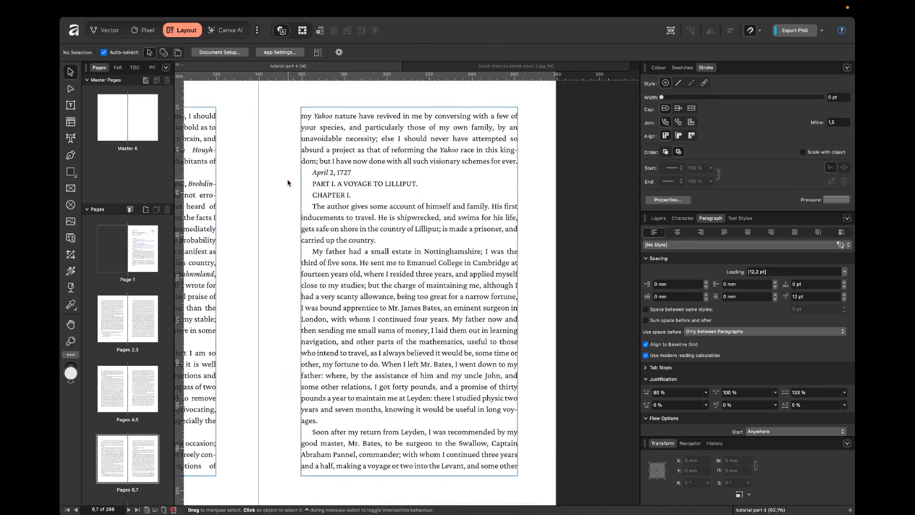
scroll(287, 183, down, 2)
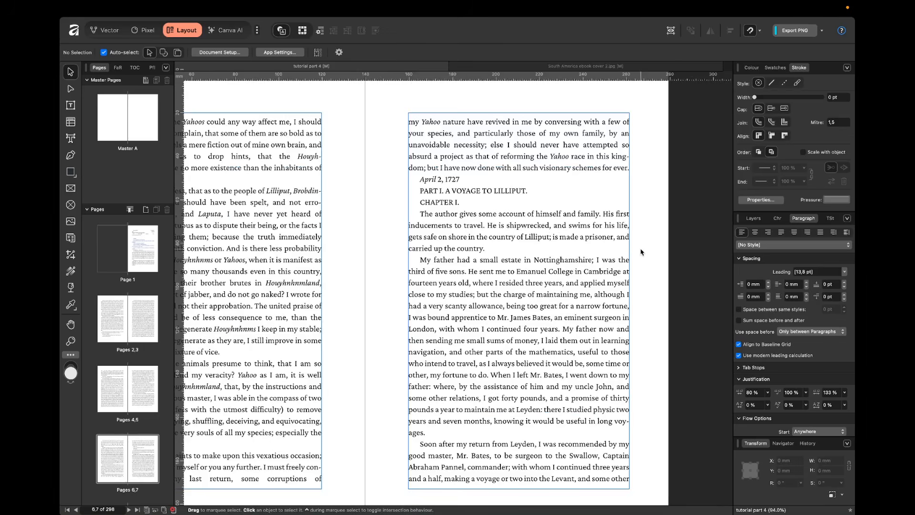
Show the Text Styles panel, turn it off and on again, and look through its paragraph and character styles.
click(831, 219)
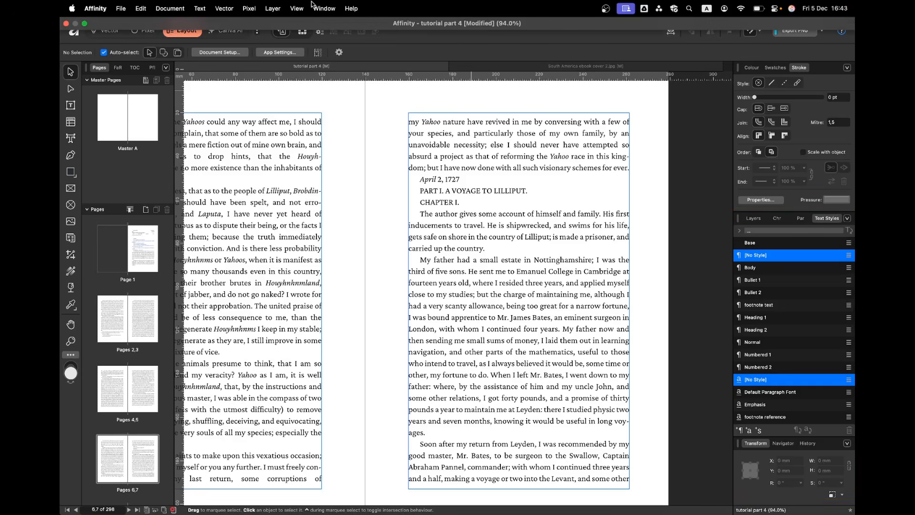
click(316, 8)
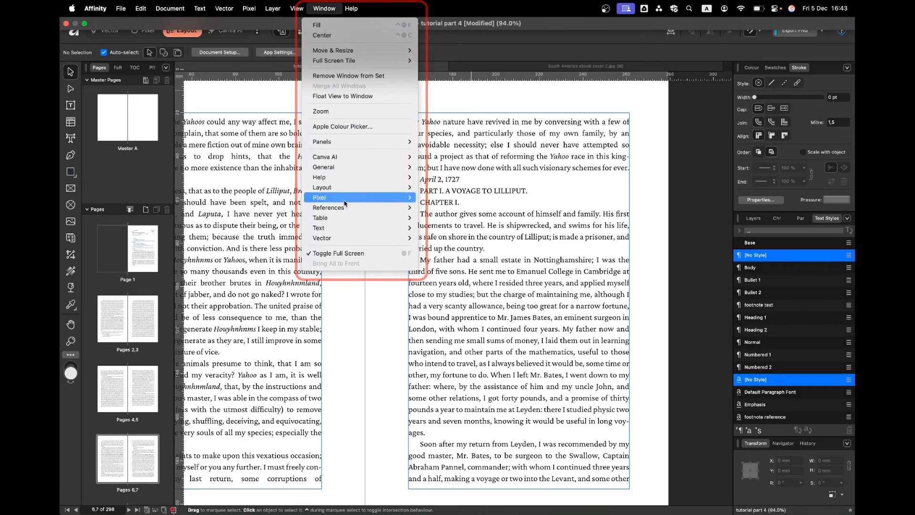
mouse_move(346, 229)
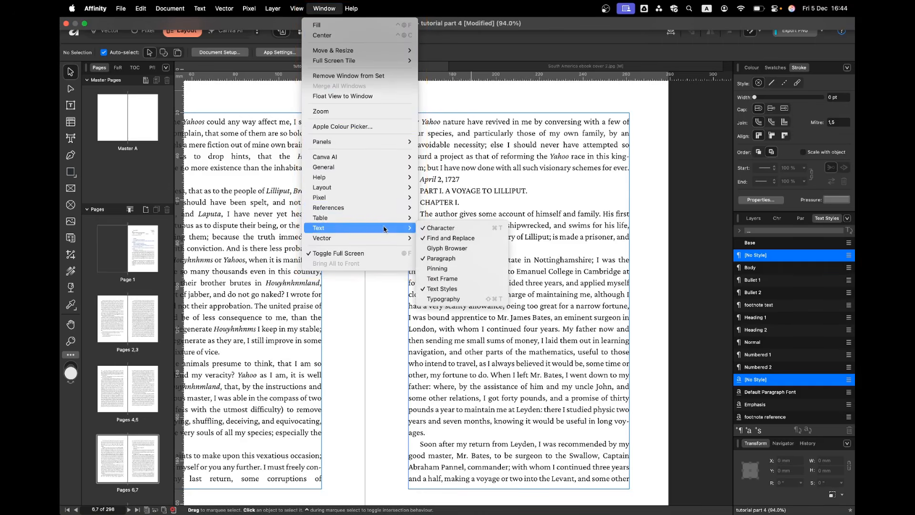
click(437, 290)
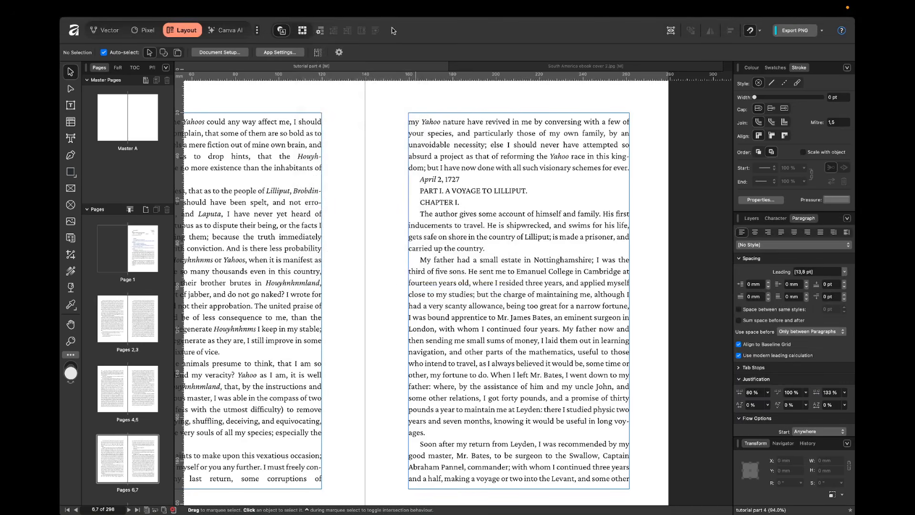
click(324, 9)
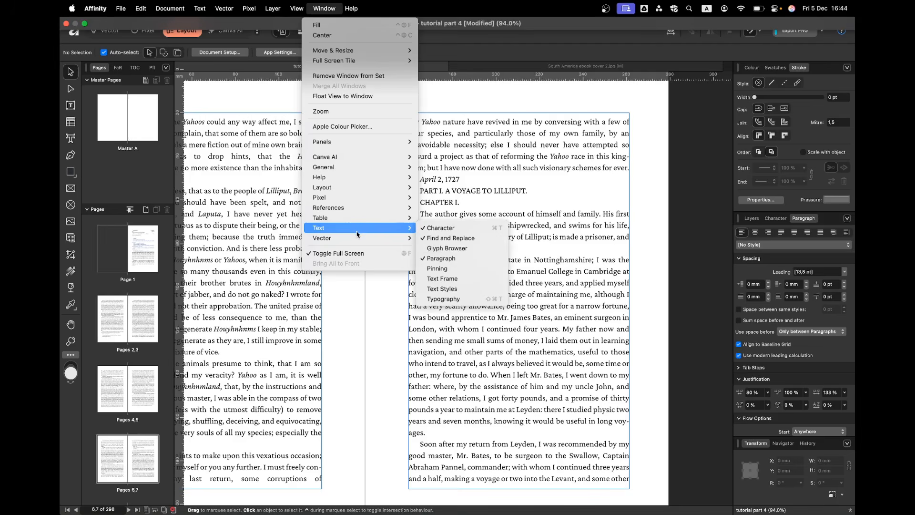
click(443, 288)
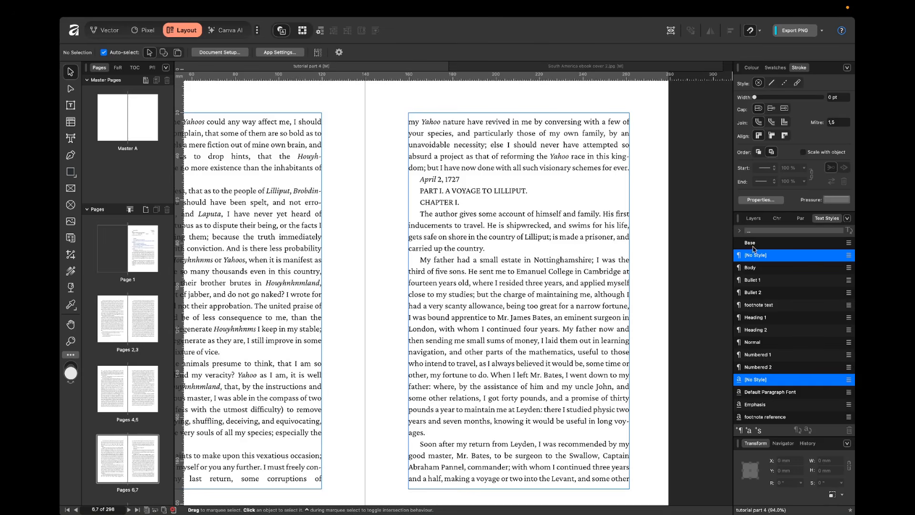
scroll(762, 377, down, 2)
scroll(762, 376, up, 2)
scroll(795, 335, down, 2)
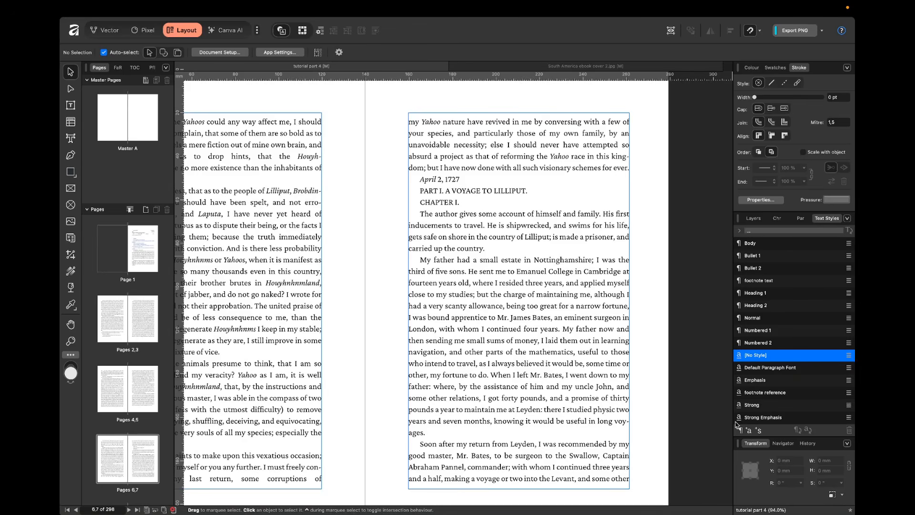
Try the Bullet 1 paragraph style on the paragraph beginning "My father had a small estate" and undo it.
double_click(596, 303)
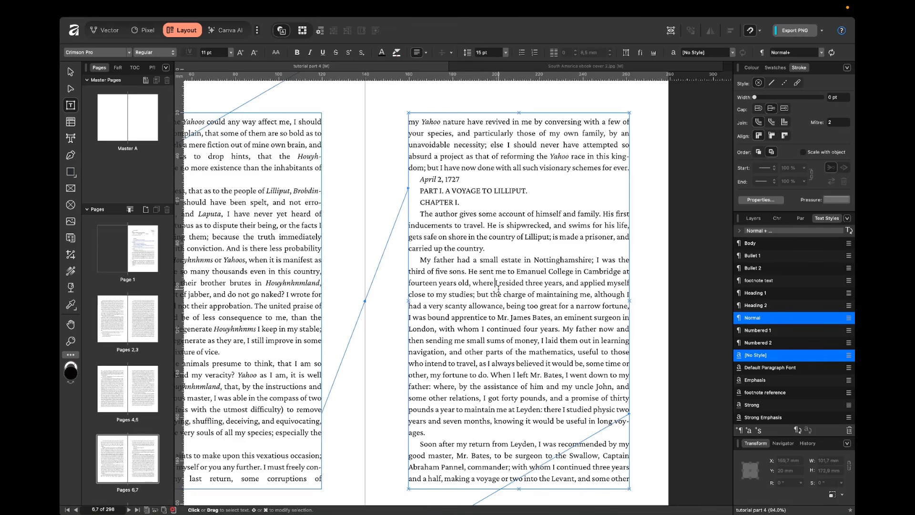
scroll(759, 291, up, 2)
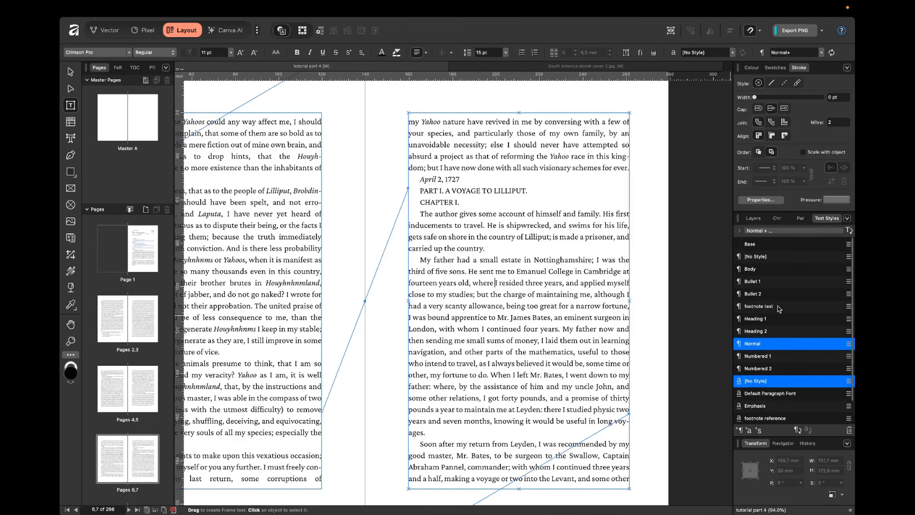
click(753, 284)
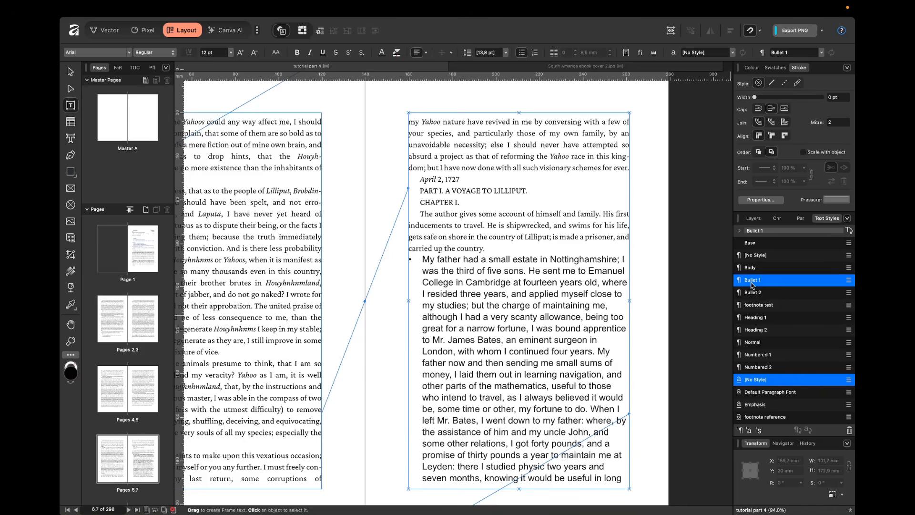
click(775, 311)
key(ctrl+z)
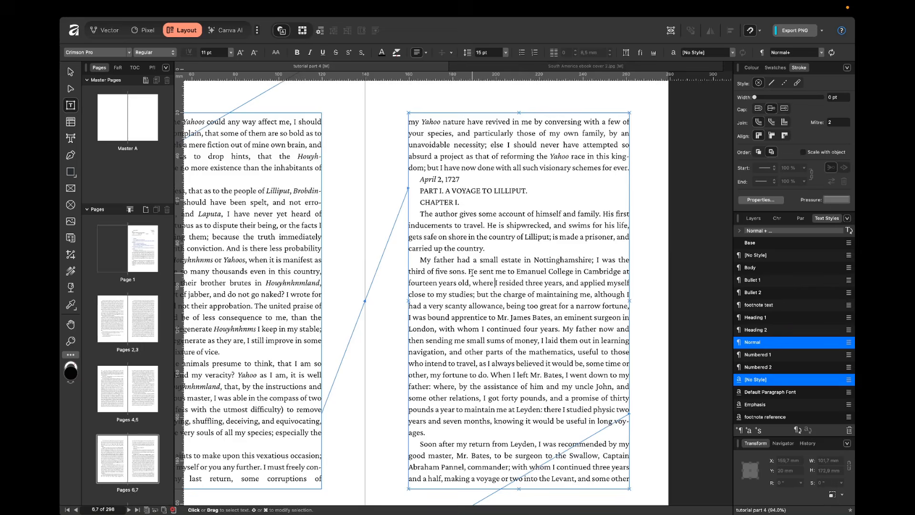
Try the Emphasis, Strong and Strong Emphasis character styles on the words "He sent me".
drag(470, 272, 501, 270)
scroll(789, 362, down, 1)
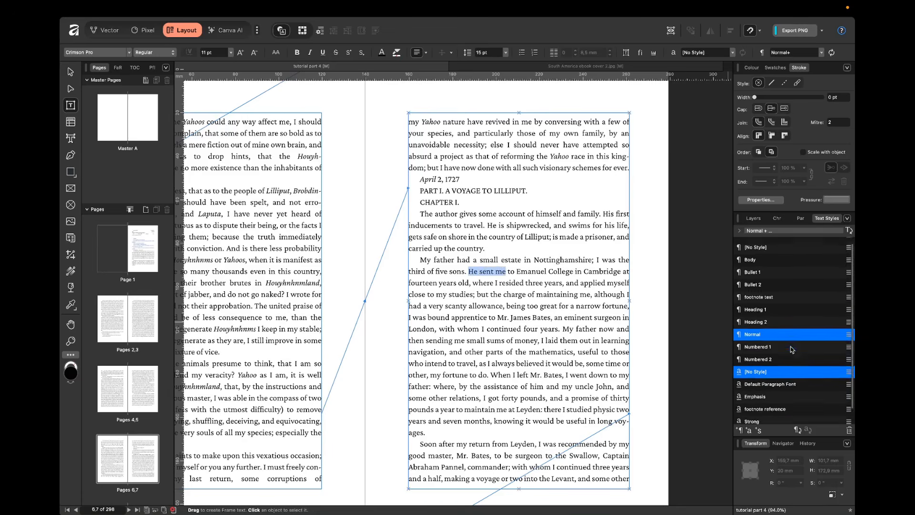
click(761, 384)
scroll(485, 277, up, 3)
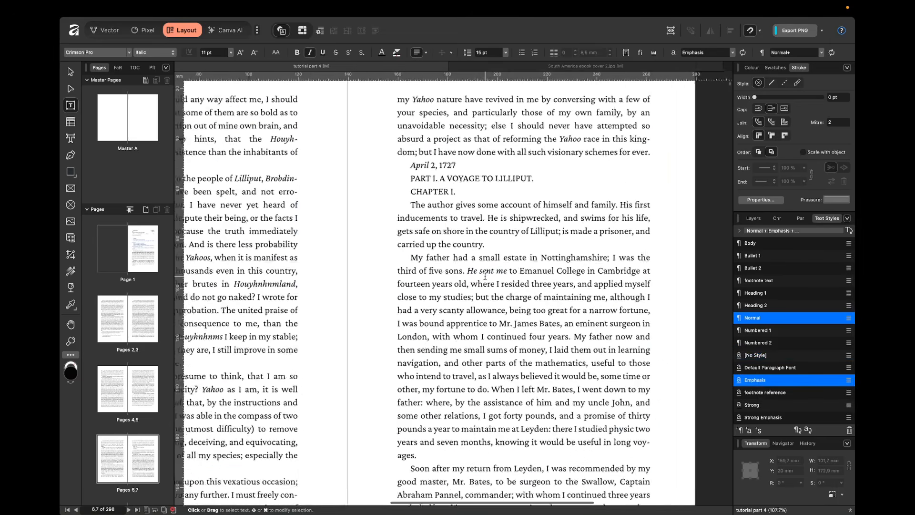
scroll(486, 276, up, 1)
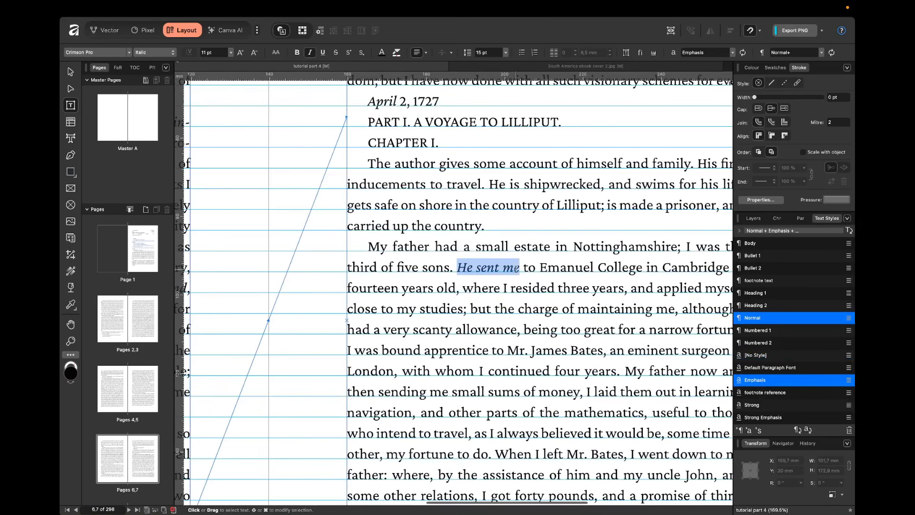
click(760, 406)
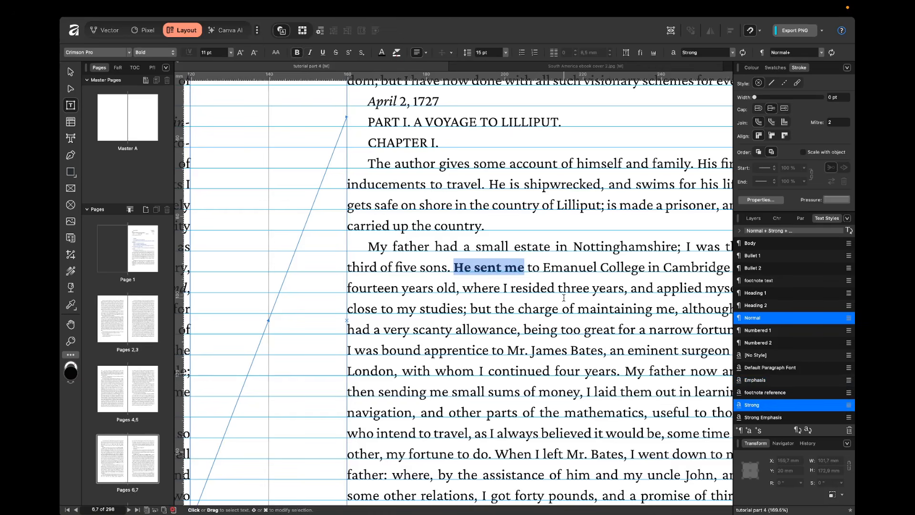
click(770, 419)
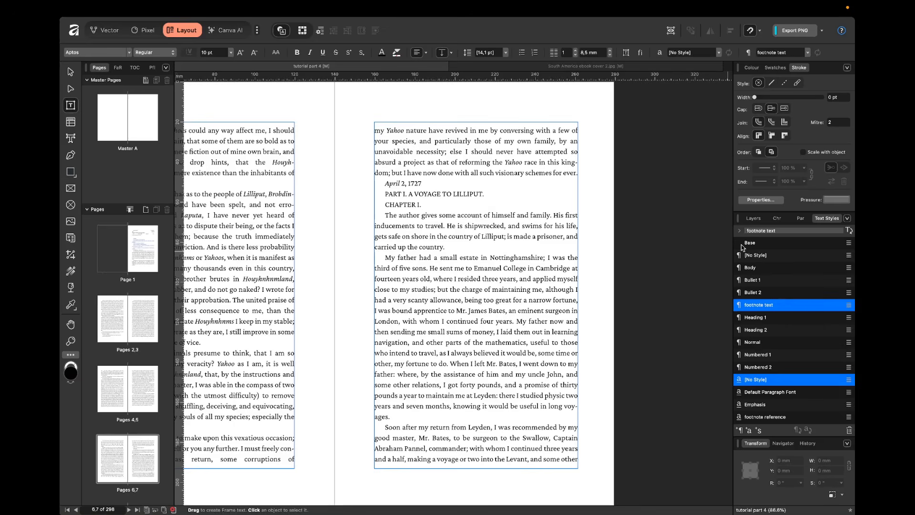
Review the character and paragraph settings of the "My father had a small estate" paragraph and return to the text styles.
click(466, 268)
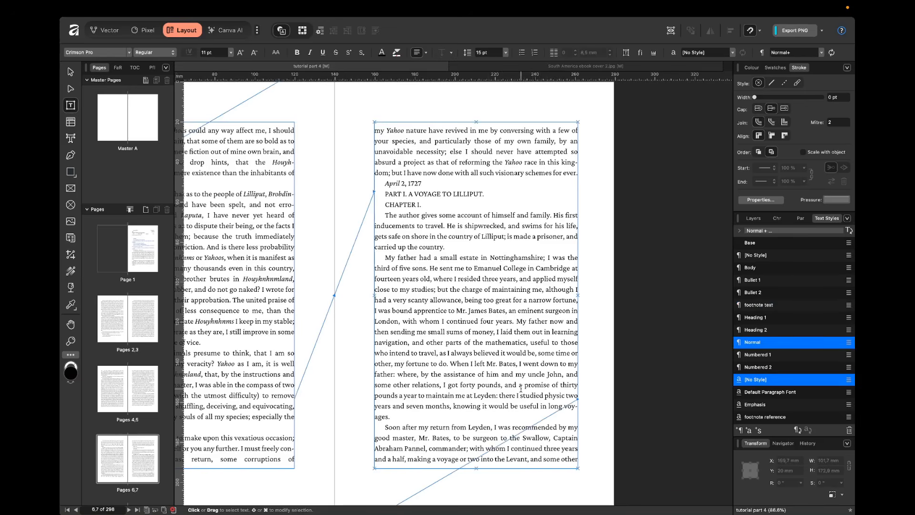
click(782, 218)
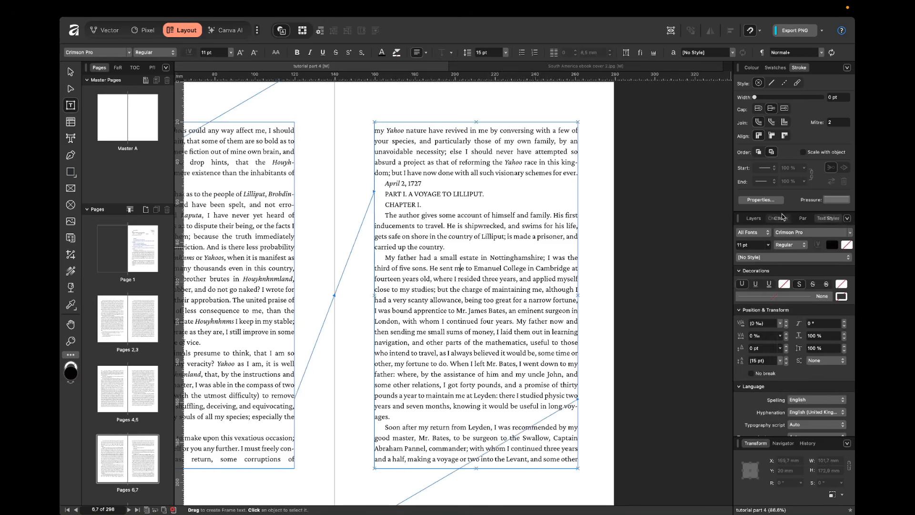
click(812, 222)
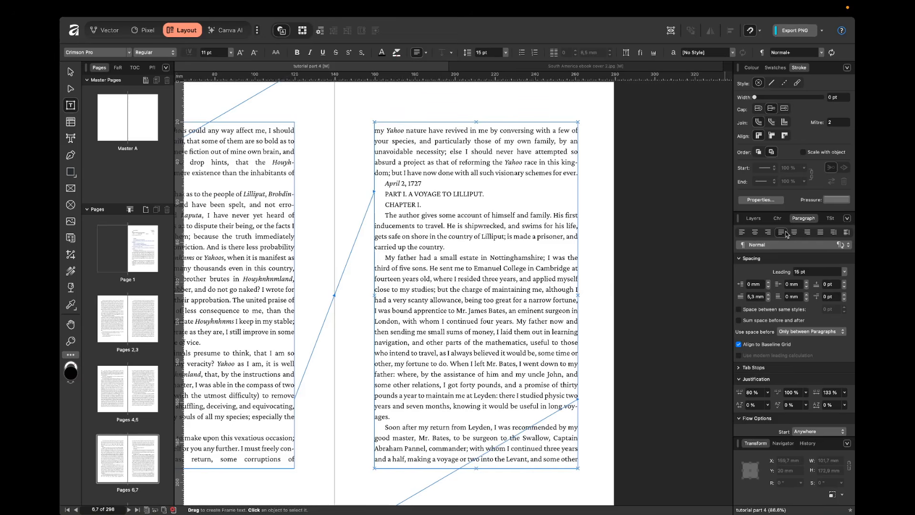
click(828, 220)
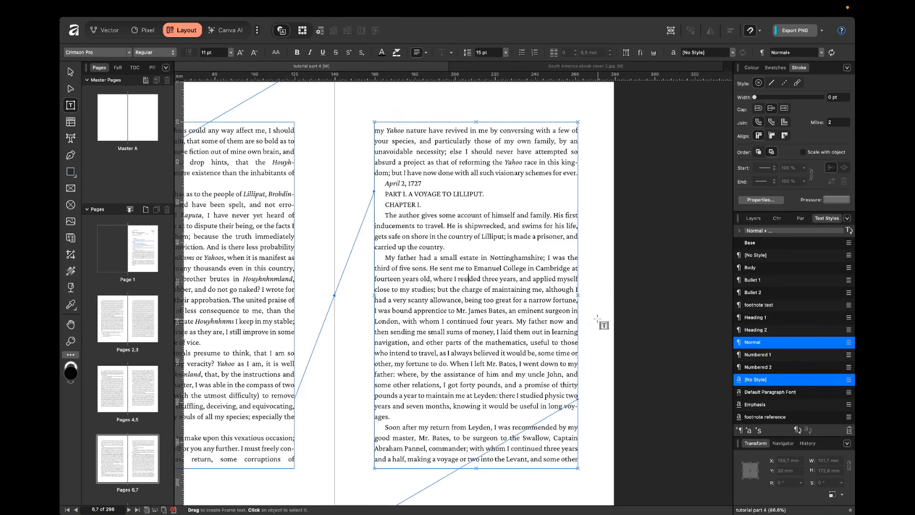
Update the Base style from the formatting of the paragraph beginning "My father had a small estate".
click(467, 278)
right_click(754, 245)
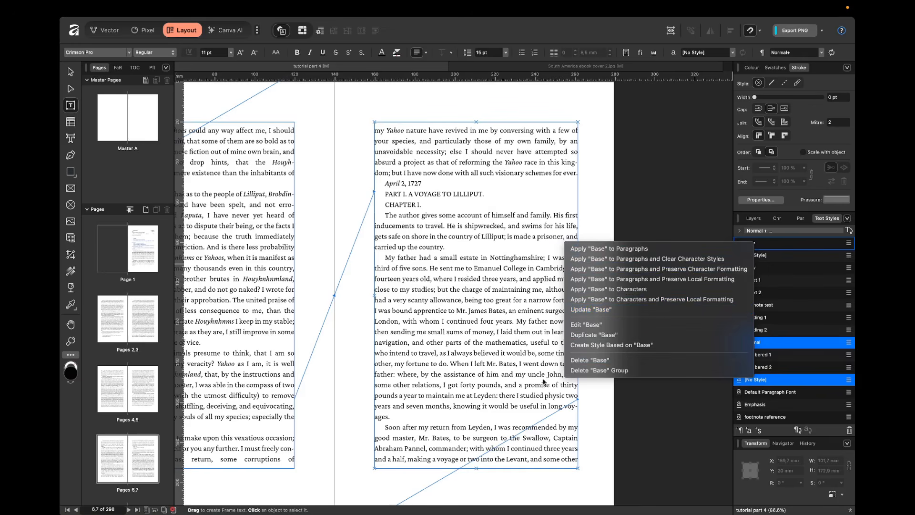
click(599, 311)
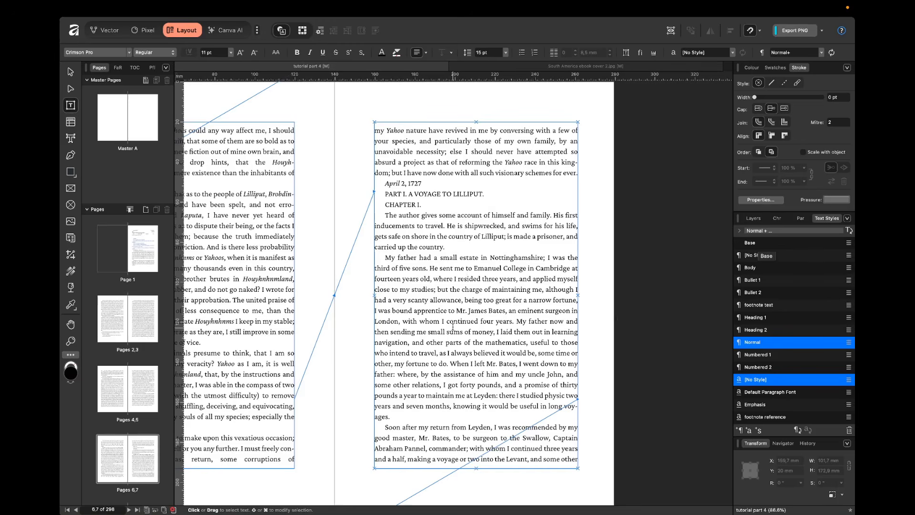
Check the Base style's font and paragraph spacing settings in the Text Style Editor without changing them.
right_click(764, 249)
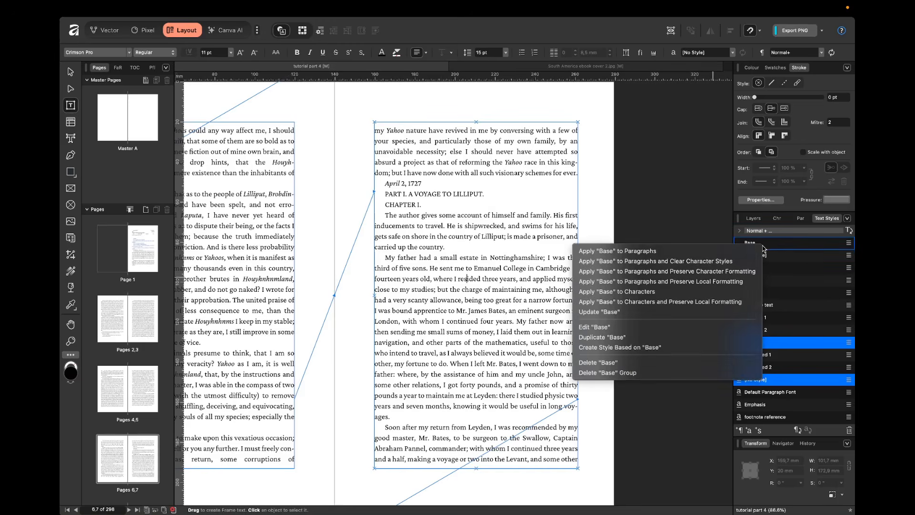
click(672, 332)
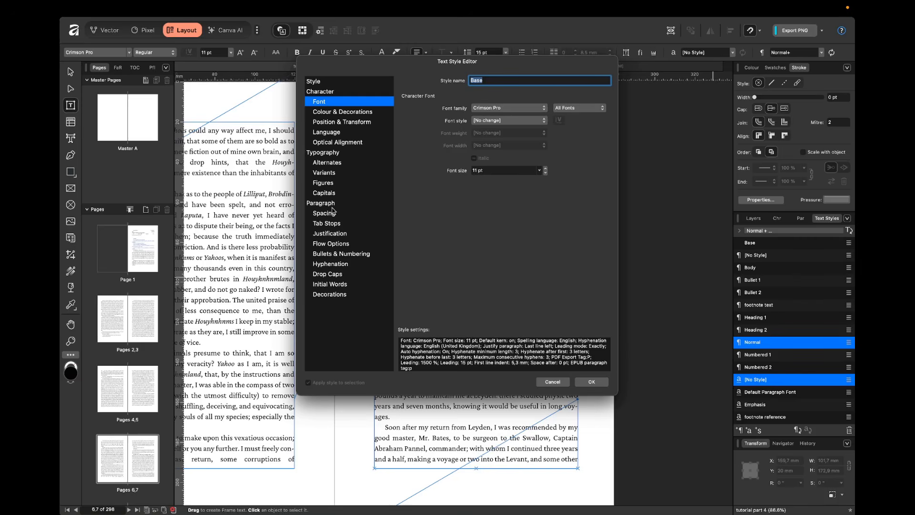
click(325, 213)
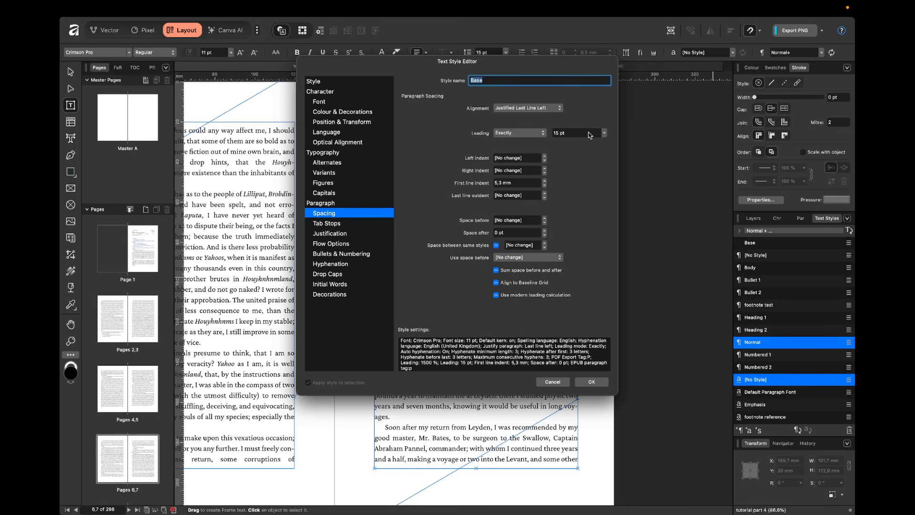
click(549, 383)
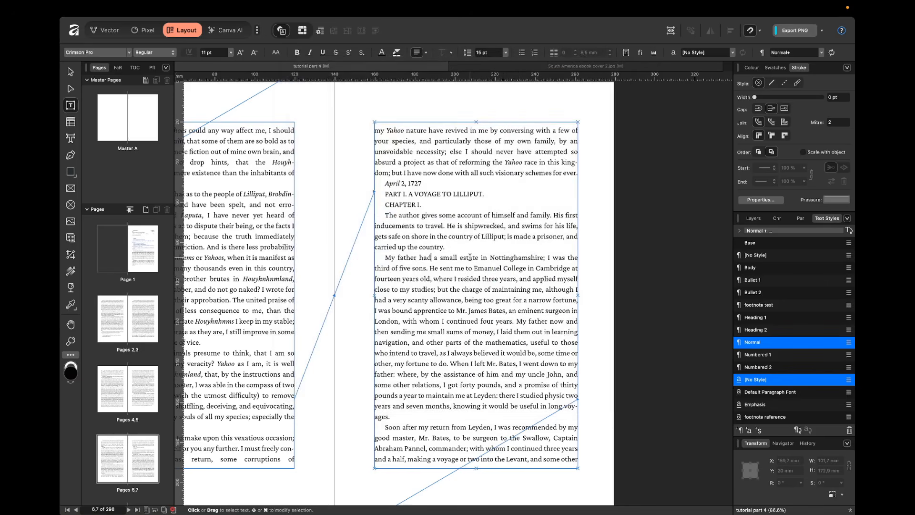
Try the Bullet 1 and Numbered 1 paragraph styles on the "My father had a small estate" paragraph, restoring Normal after each.
click(461, 268)
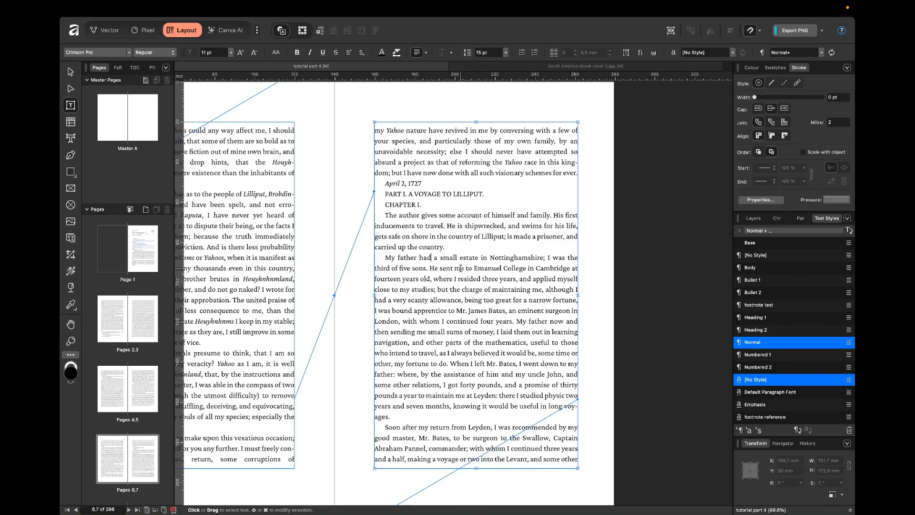
click(758, 280)
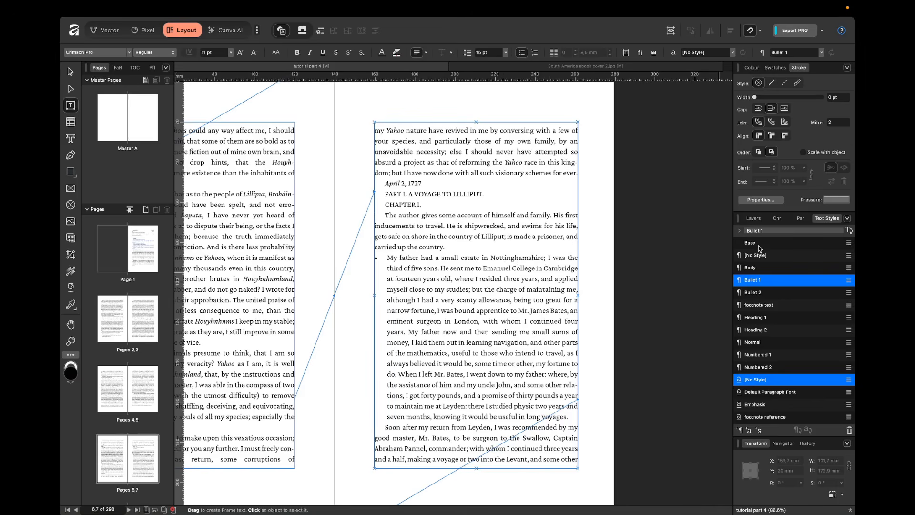
click(758, 341)
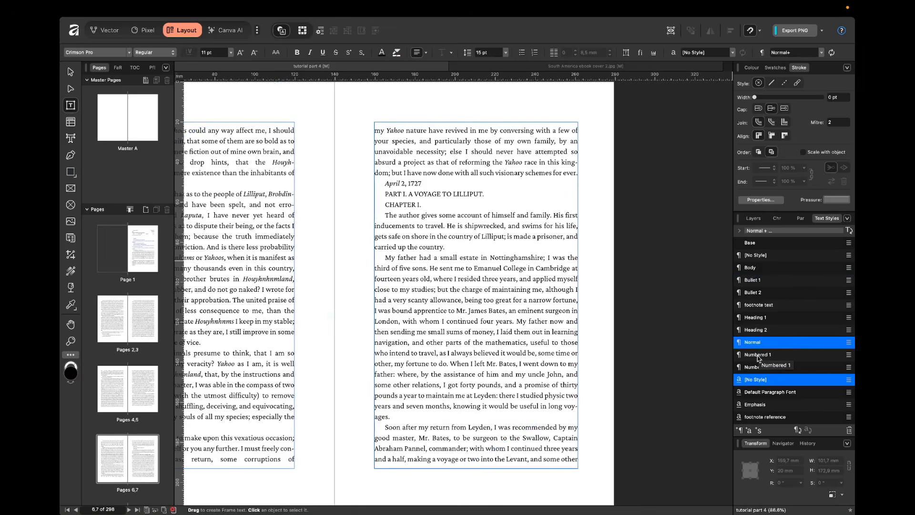
click(757, 355)
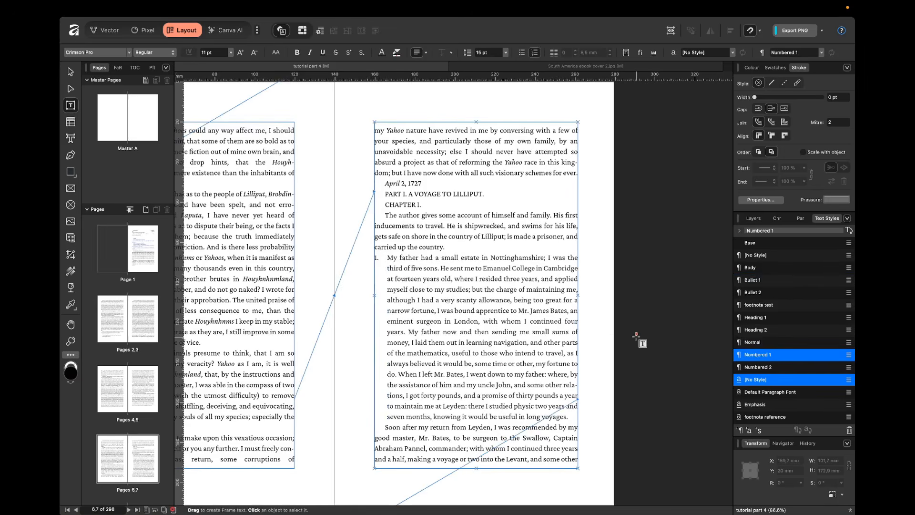
key(super+z)
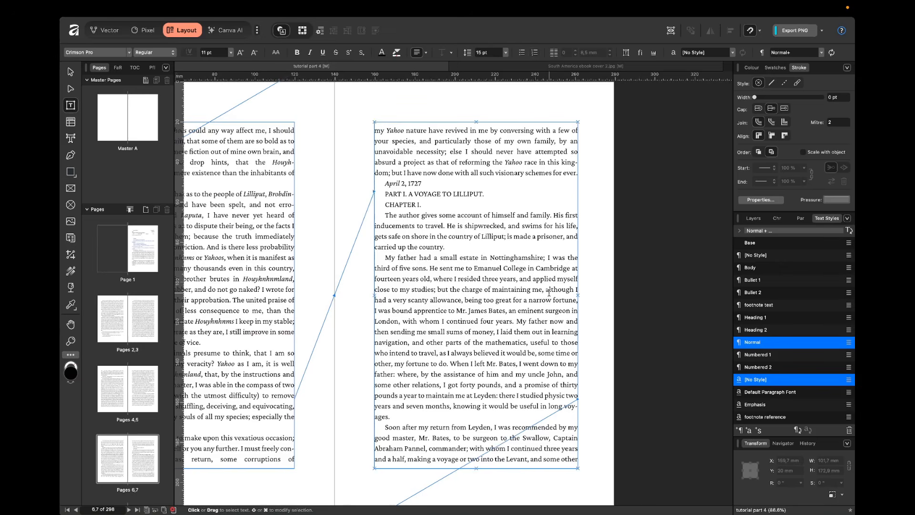
Try the Heading 1 style on the "My father had a small estate" paragraph, check its character settings, and reapply Normal.
click(764, 318)
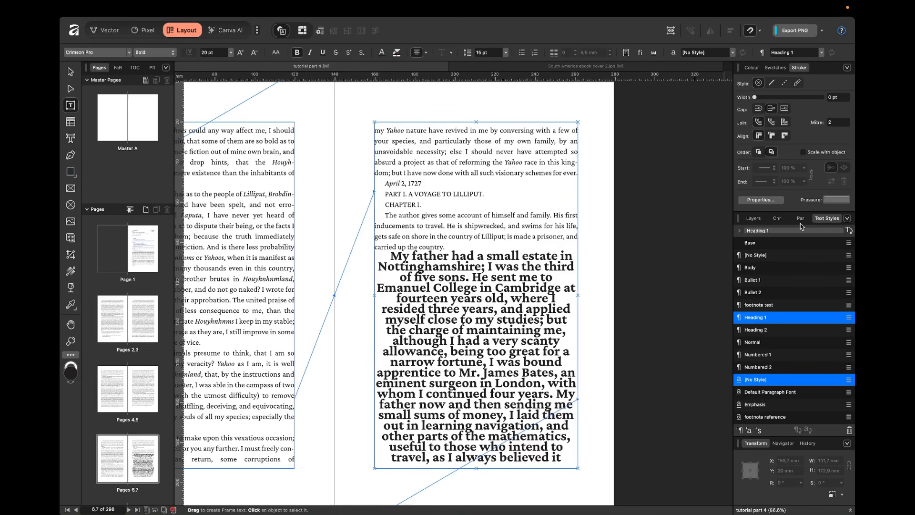
click(778, 219)
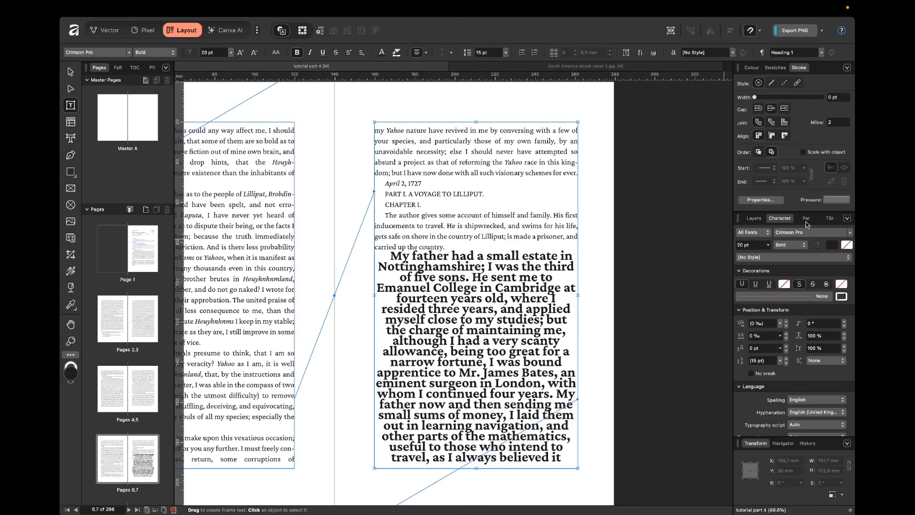
click(830, 218)
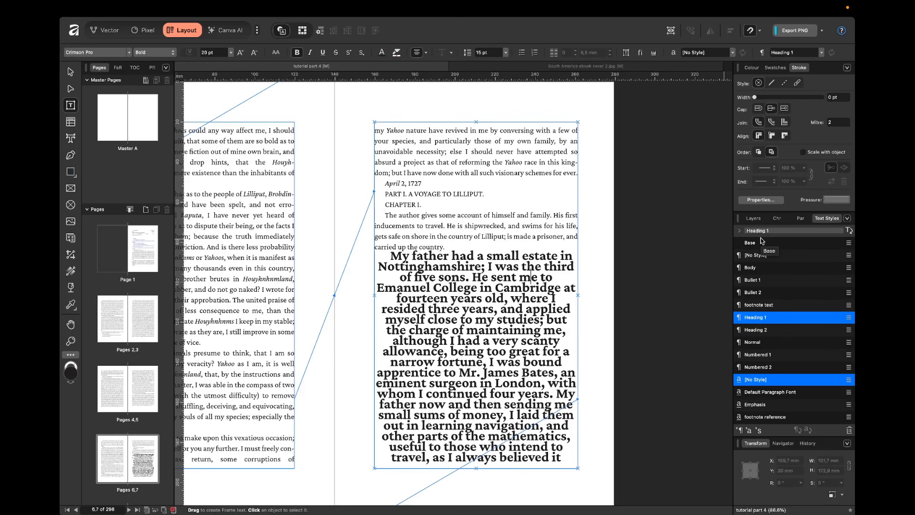
click(758, 341)
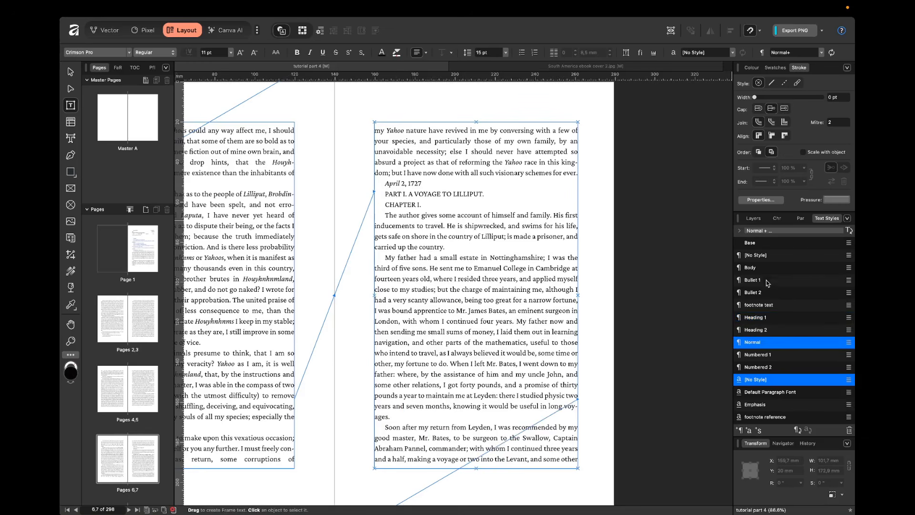
Apply the Heading 1 paragraph style to the line "PART I. A VOYAGE TO LILLIPUT.".
click(758, 317)
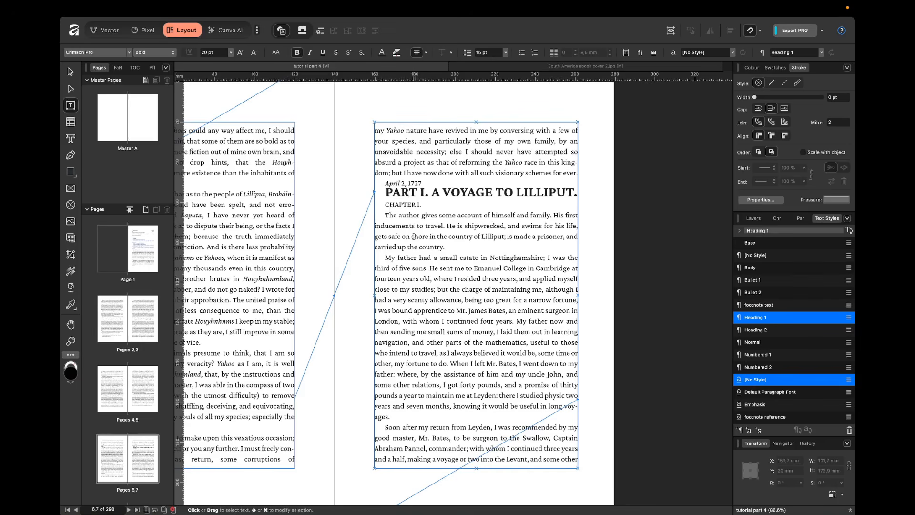
scroll(422, 295, down, 1)
scroll(422, 296, down, 5)
scroll(423, 296, left, 5)
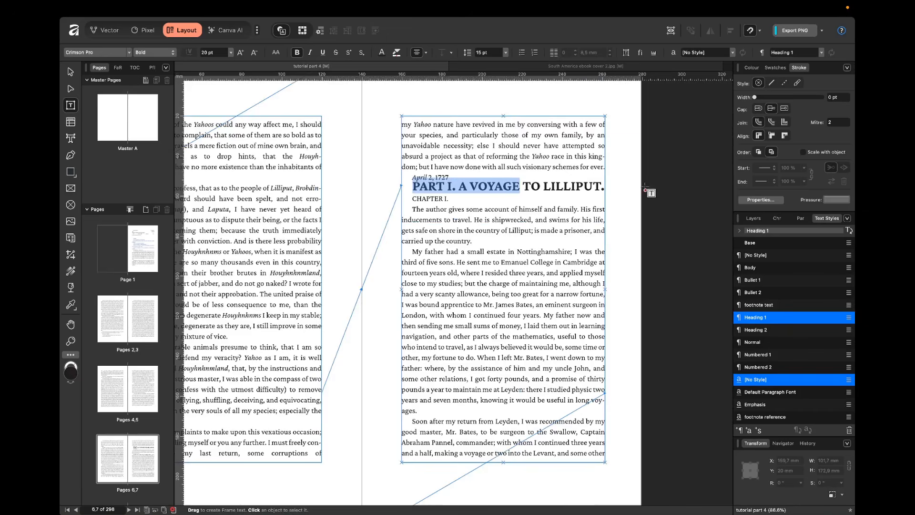
click(645, 192)
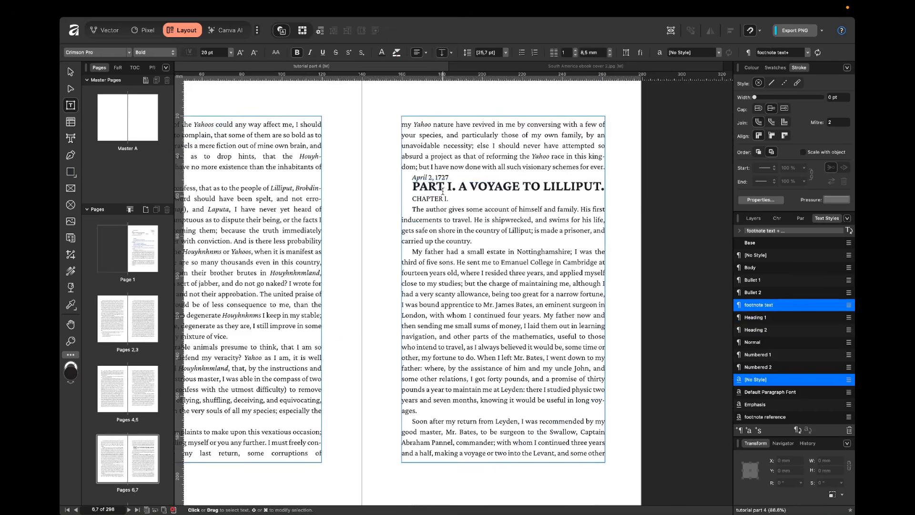
Set the first line indent of the "PART I. A VOYAGE TO LILLIPUT." heading to 0 mm.
click(413, 186)
drag(413, 187, 604, 184)
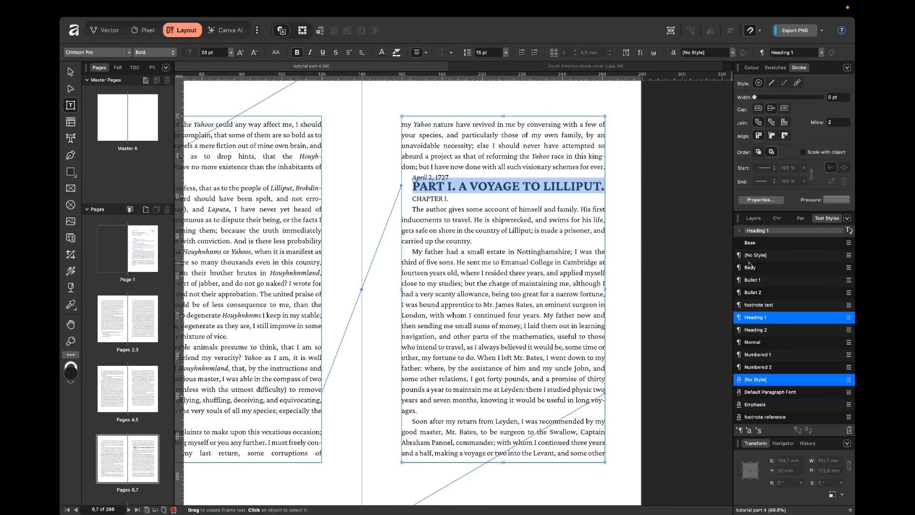
click(802, 219)
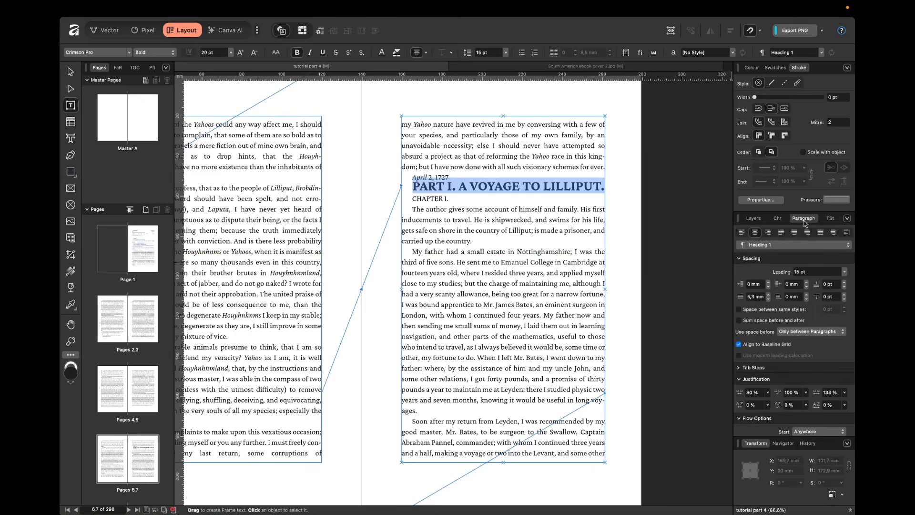
click(754, 296)
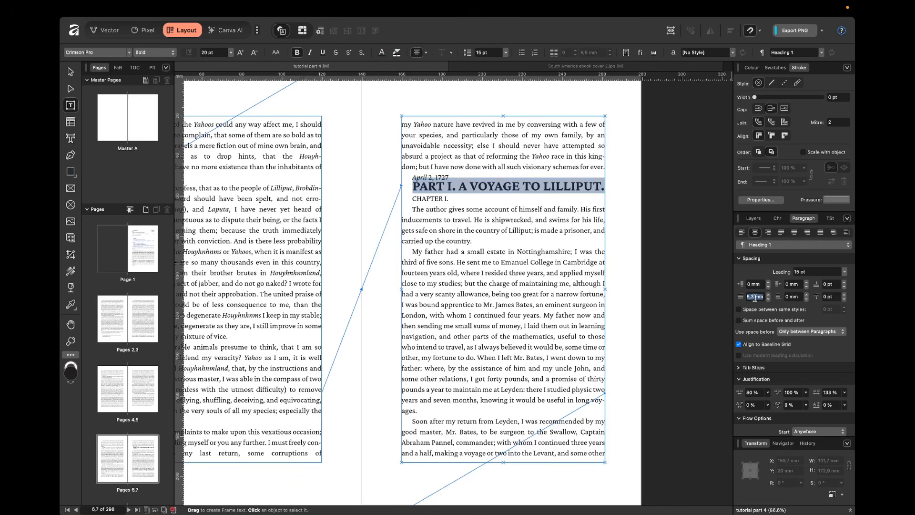
text(0)
key(Return)
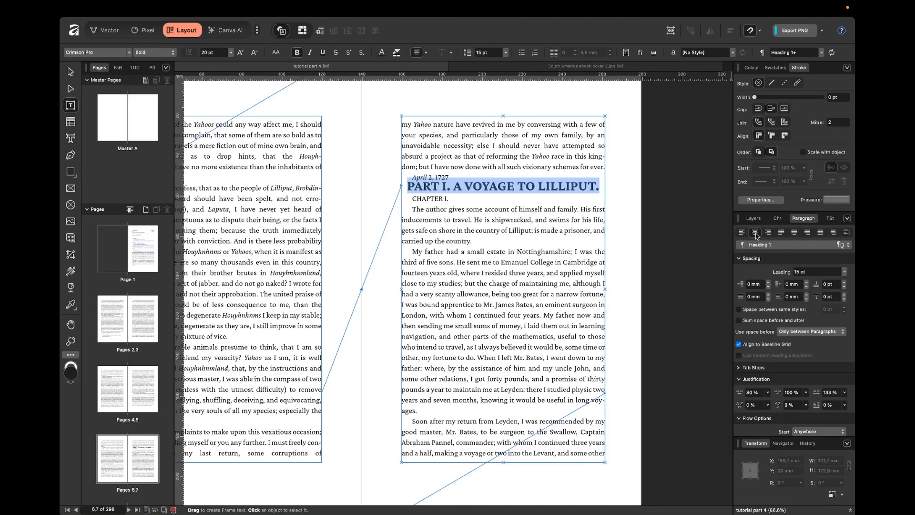
Set the Part I heading's flow options to start On Next Odd Page and view it on its new page.
scroll(853, 344, down, 2)
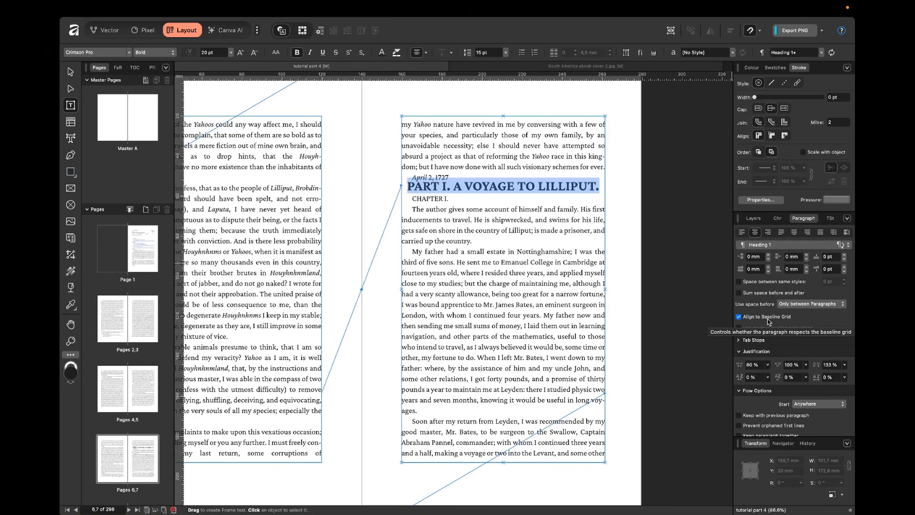
scroll(767, 319, down, 5)
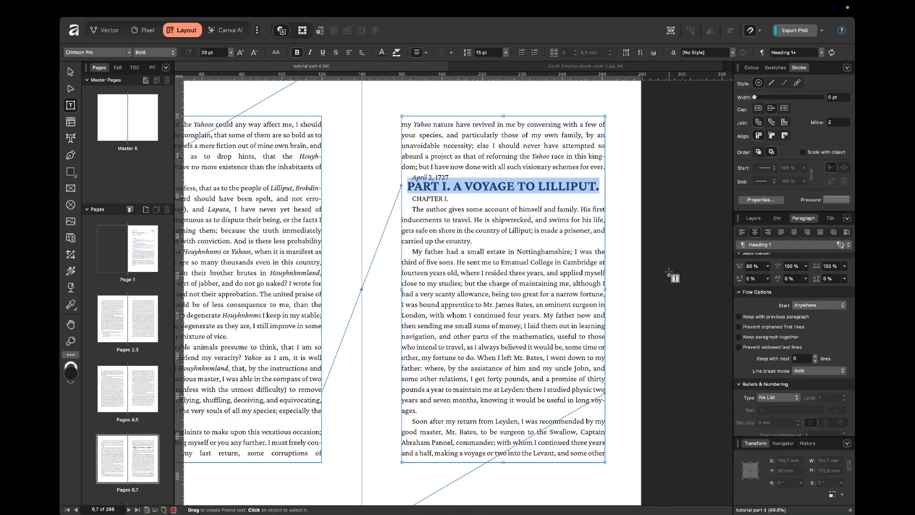
click(824, 308)
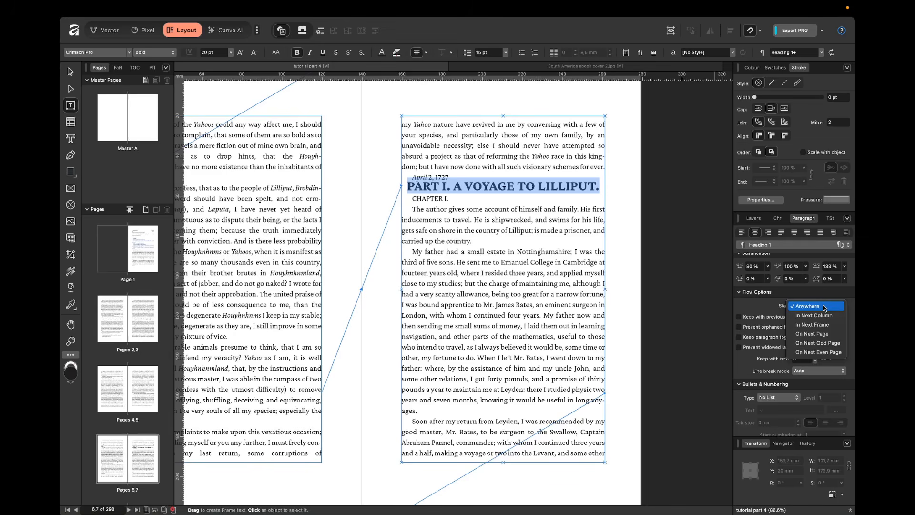
click(826, 344)
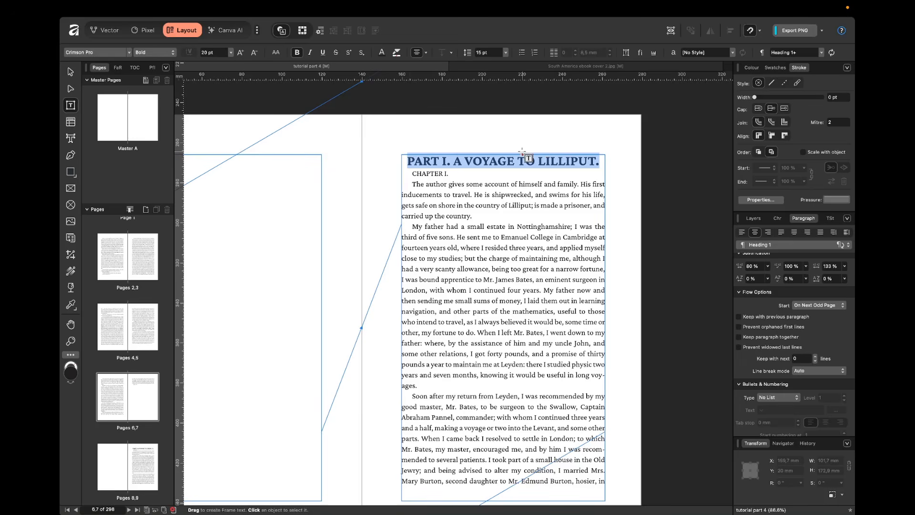
scroll(479, 285, down, 1)
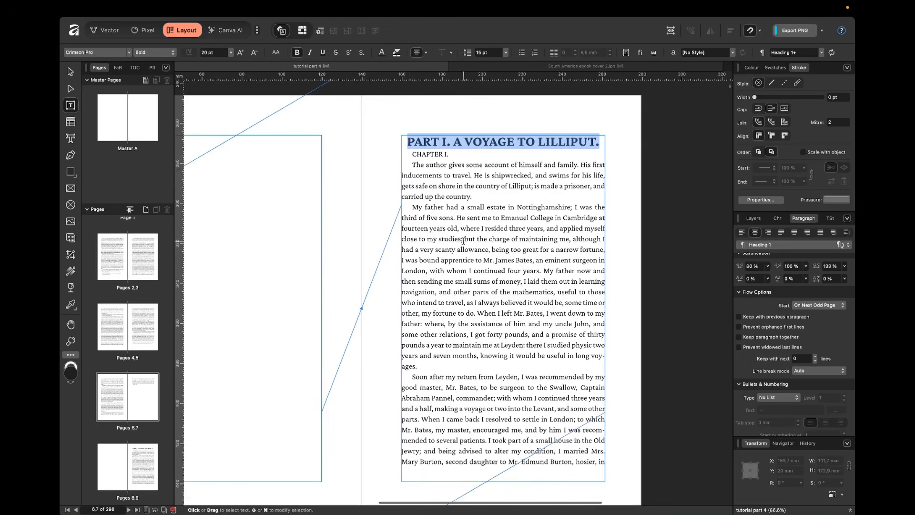
scroll(547, 183, left, 3)
scroll(547, 184, down, 1)
scroll(547, 183, right, 1)
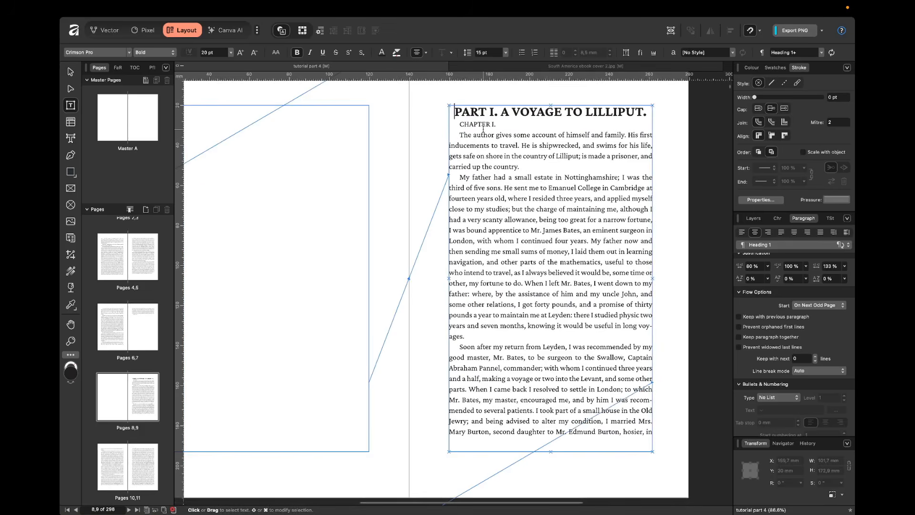
Give the Part I heading 60 pt of space before the paragraph and set Use space before to Always.
drag(457, 112, 648, 117)
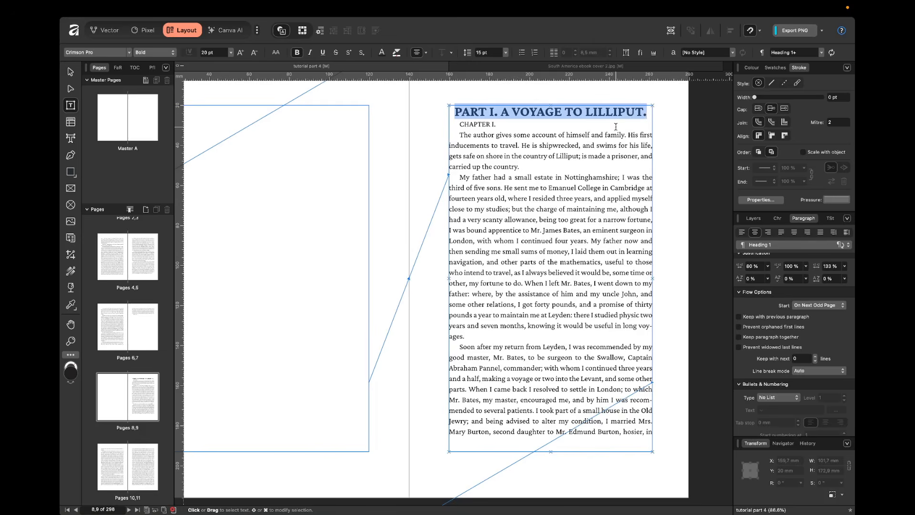
scroll(830, 284, up, 5)
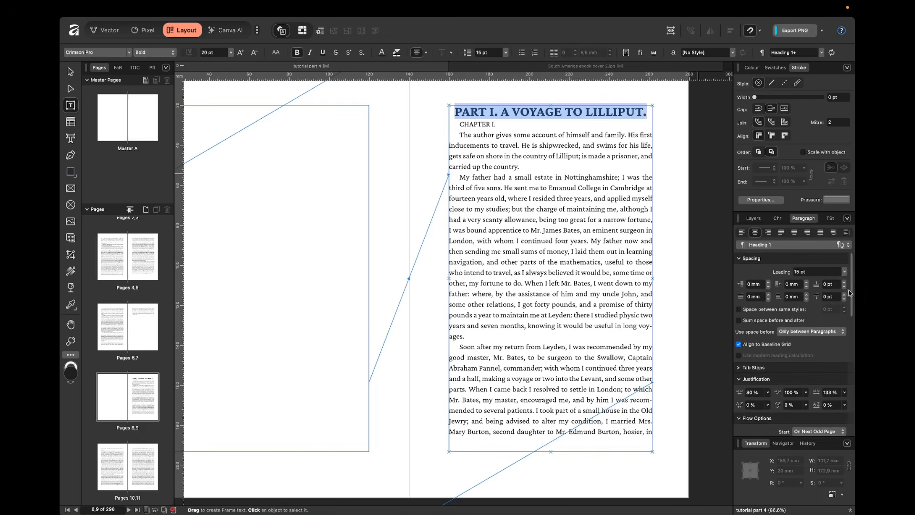
click(834, 284)
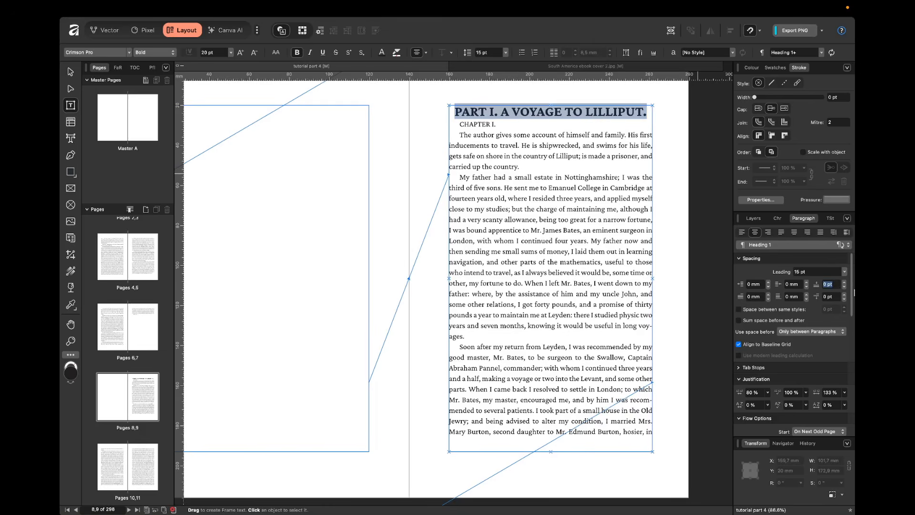
text(60)
key(Return)
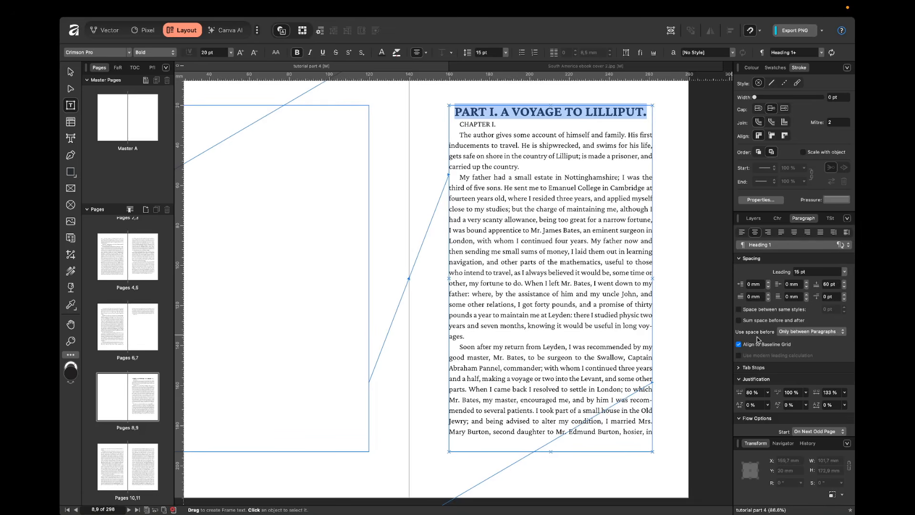
scroll(509, 119, up, 2)
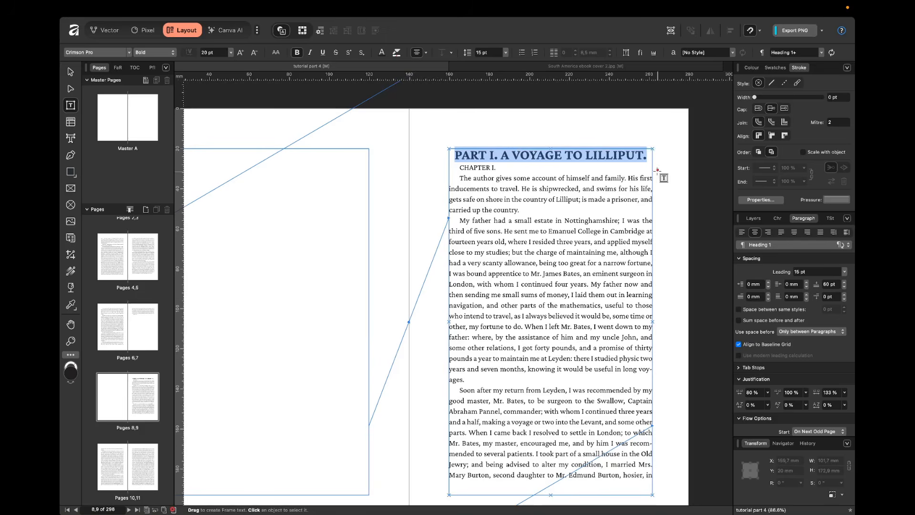
click(825, 331)
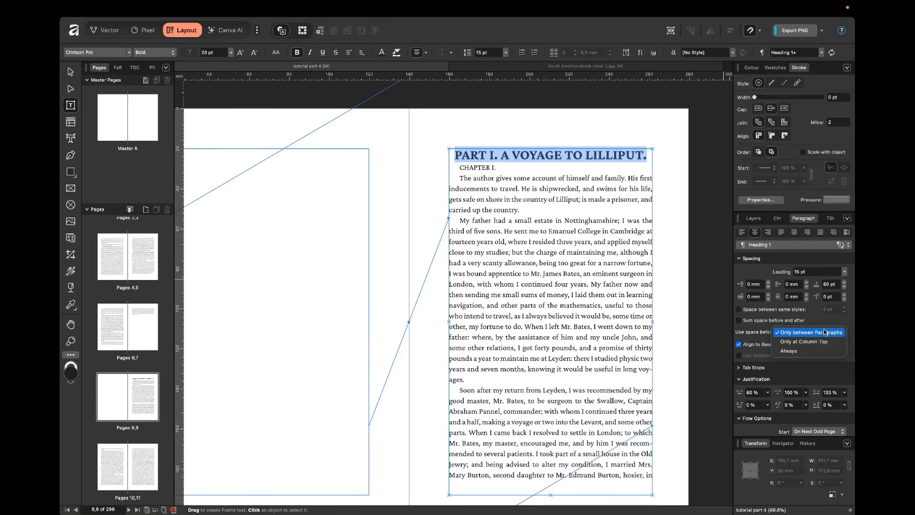
click(806, 350)
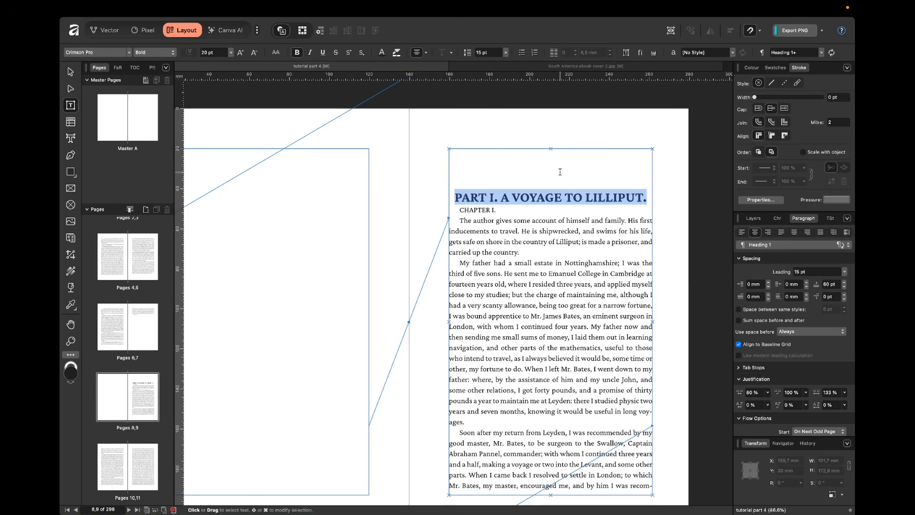
Raise the Part I heading's space before the paragraph to 90 pt, and on to 120 pt.
scroll(560, 169, down, 2)
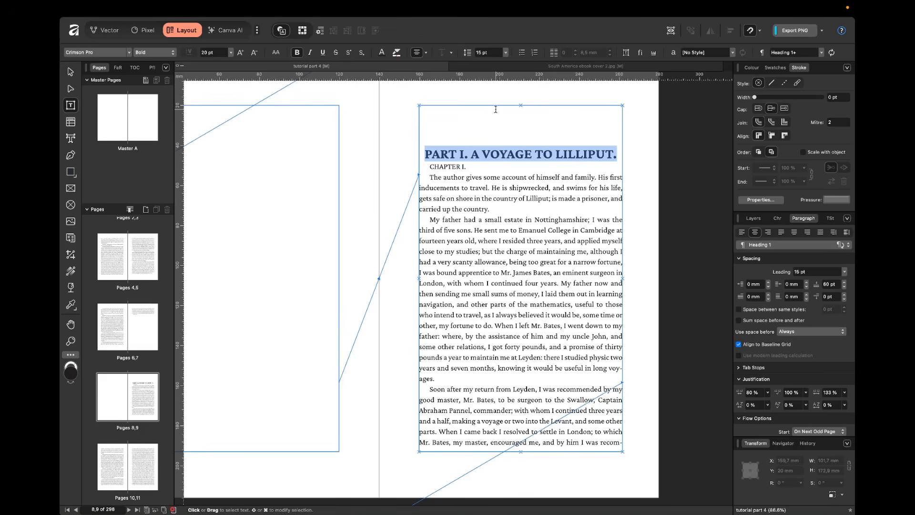
click(832, 284)
text(90)
key(Return)
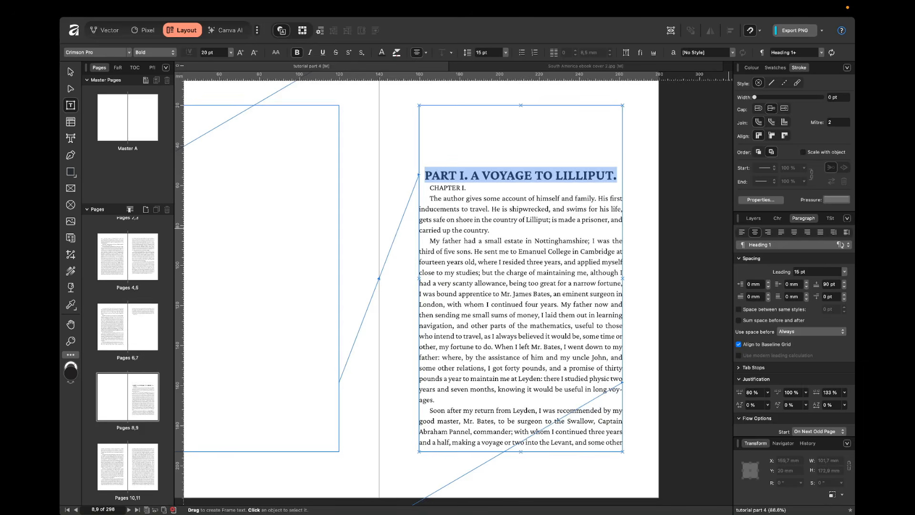
click(832, 284)
text(120)
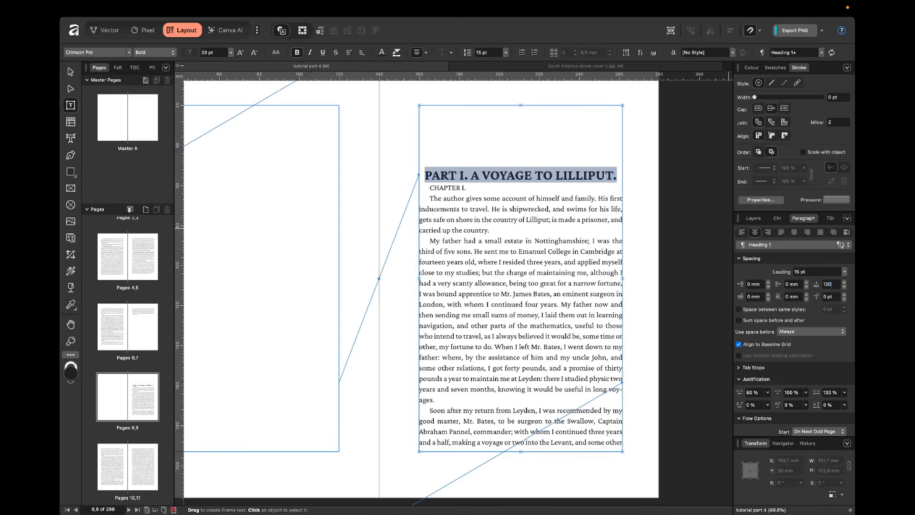
key(Return)
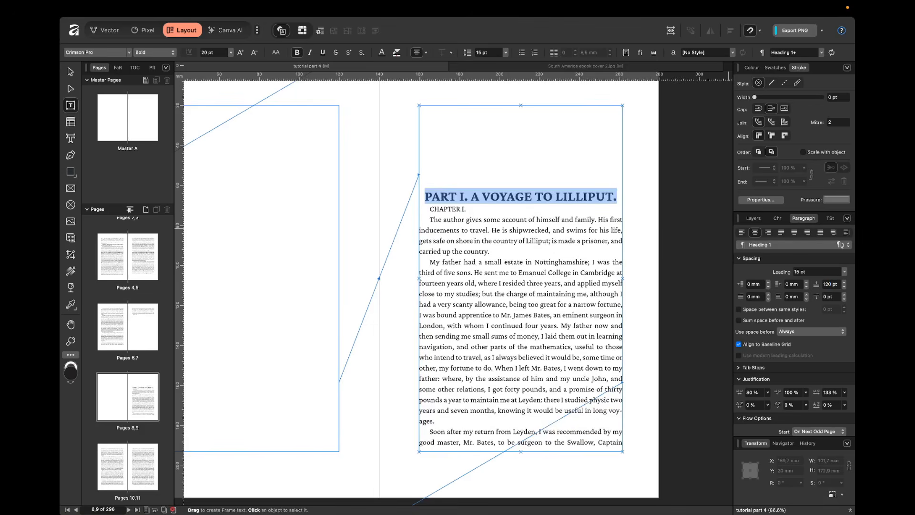
Apply the Heading 2 paragraph style to the line "CHAPTER I." below the Part I heading.
click(473, 209)
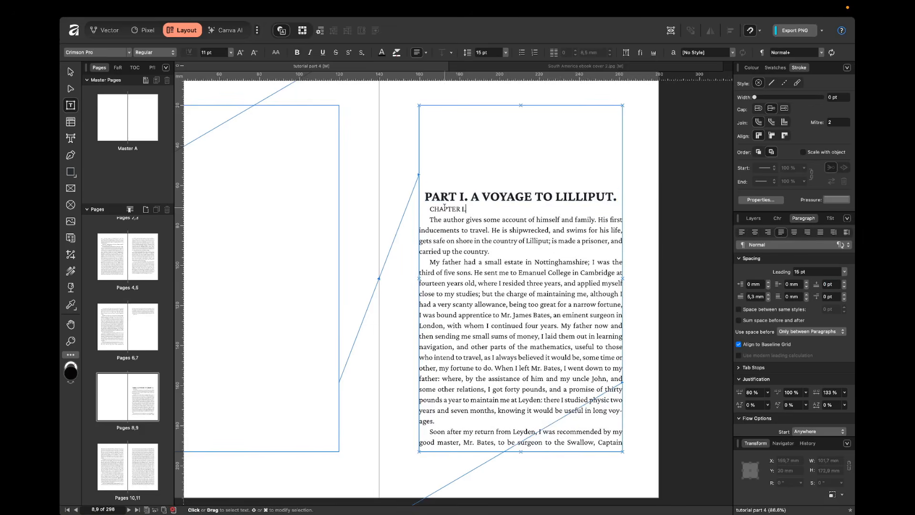
drag(432, 206, 467, 207)
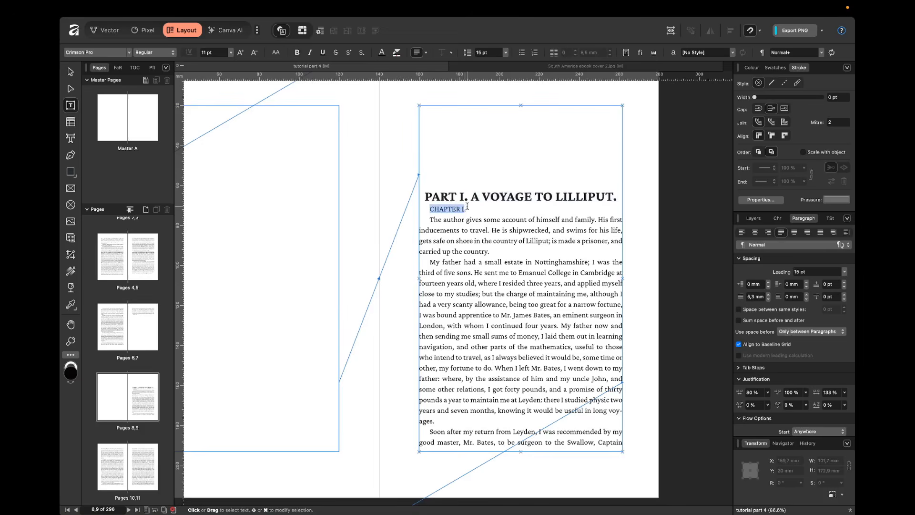
click(830, 221)
click(777, 331)
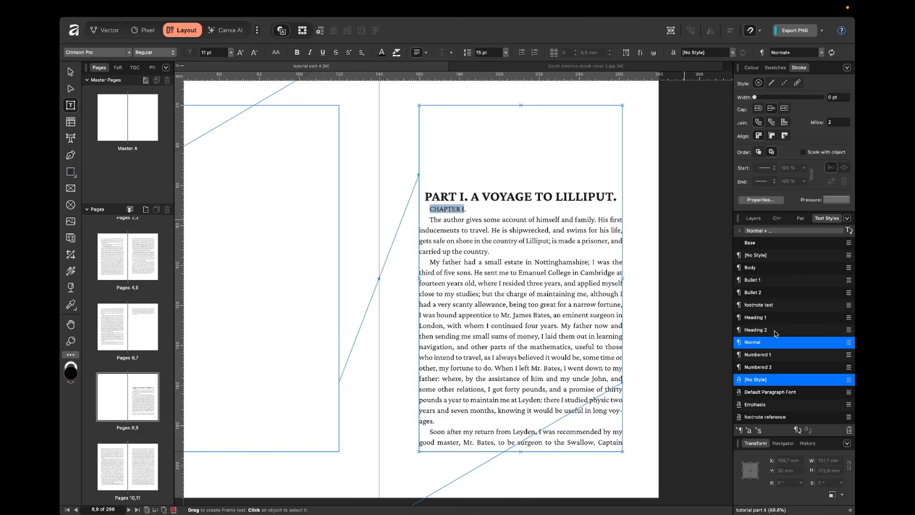
click(446, 208)
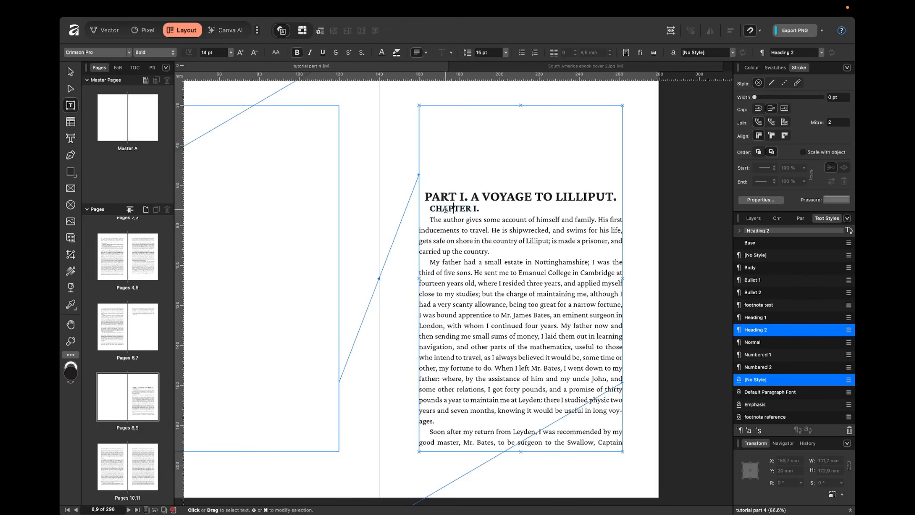
Set the "CHAPTER I." heading's flow options to start On Next Page and view it on its new page.
scroll(453, 235, down, 5)
scroll(413, 437, left, 4)
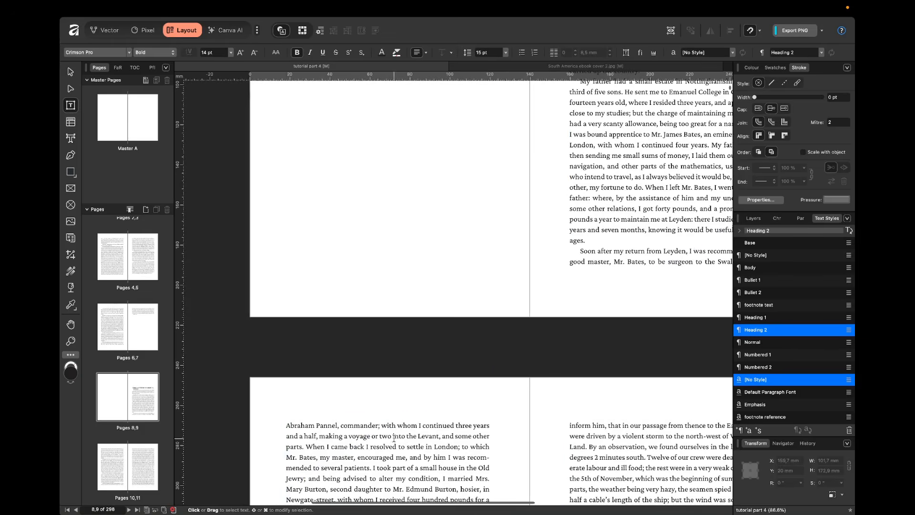
scroll(543, 237, up, 4)
scroll(532, 237, right, 5)
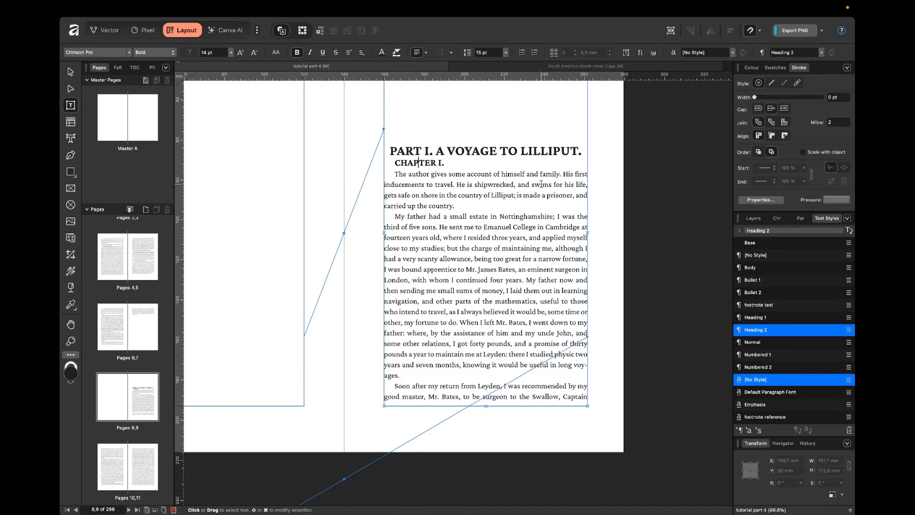
click(803, 220)
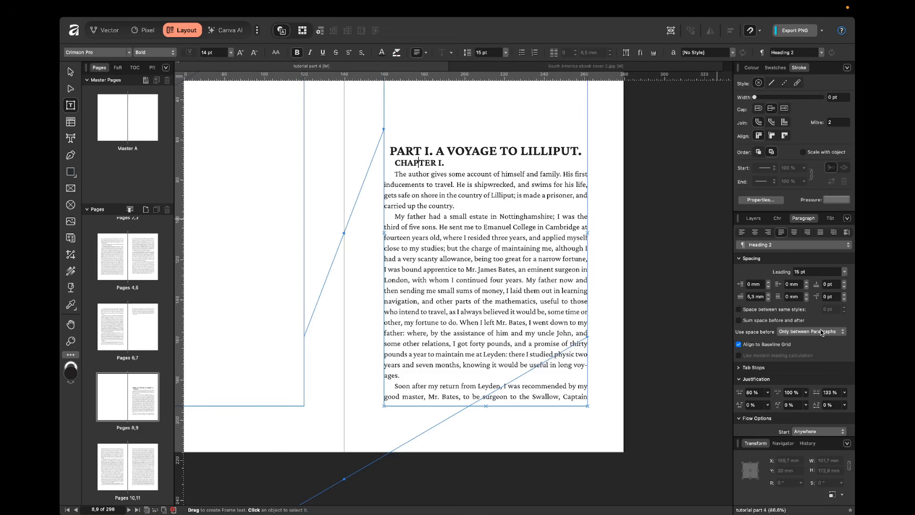
scroll(810, 389, down, 2)
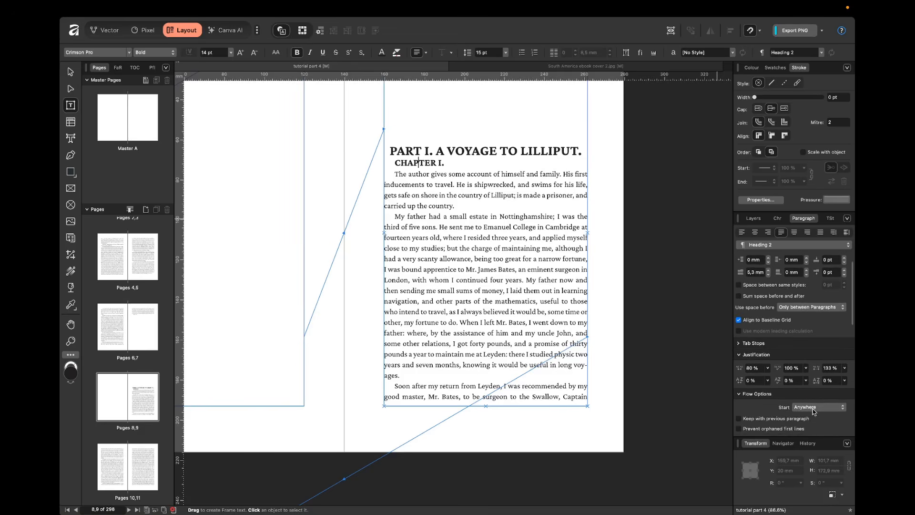
click(816, 408)
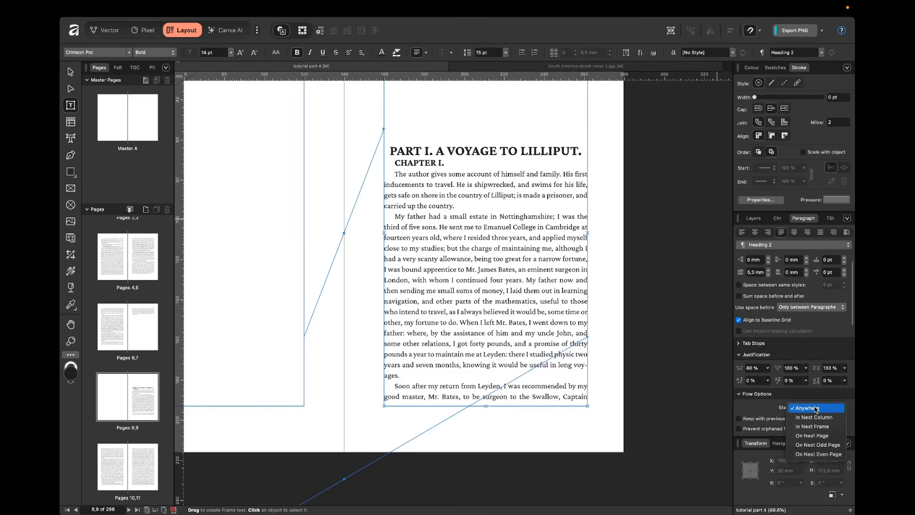
click(812, 436)
scroll(410, 359, down, 3)
scroll(410, 360, down, 4)
scroll(410, 360, left, 1)
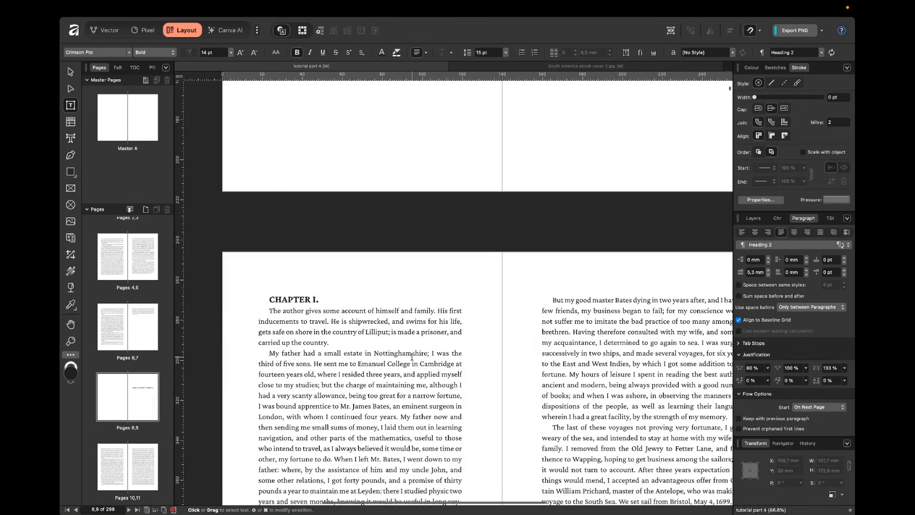
click(282, 298)
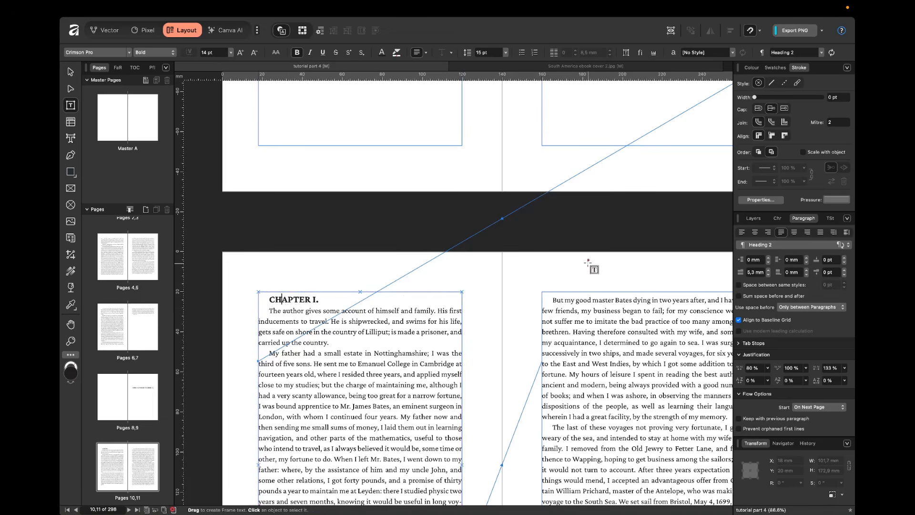
Delete the full stop at the end of the heading "PART I. A VOYAGE TO LILLIPUT.".
scroll(515, 319, up, 10)
scroll(514, 319, right, 2)
scroll(553, 205, right, 2)
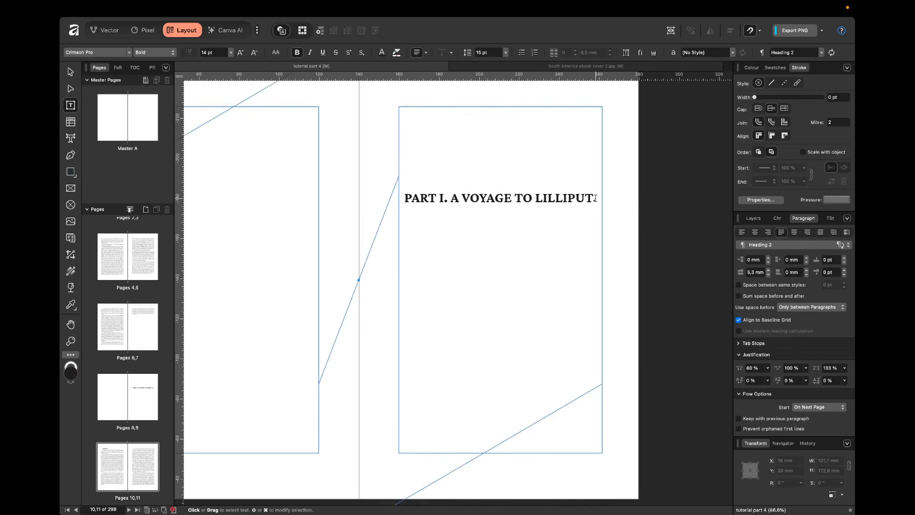
click(595, 199)
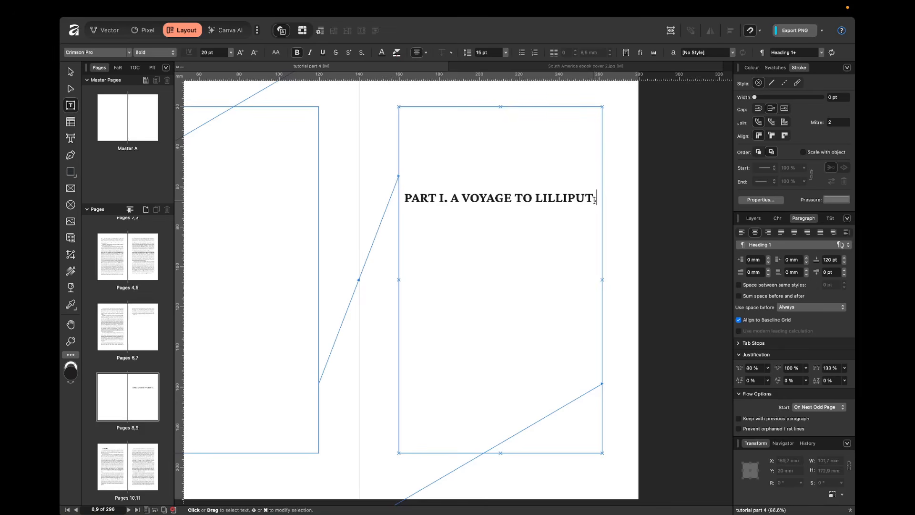
key(BackSpace)
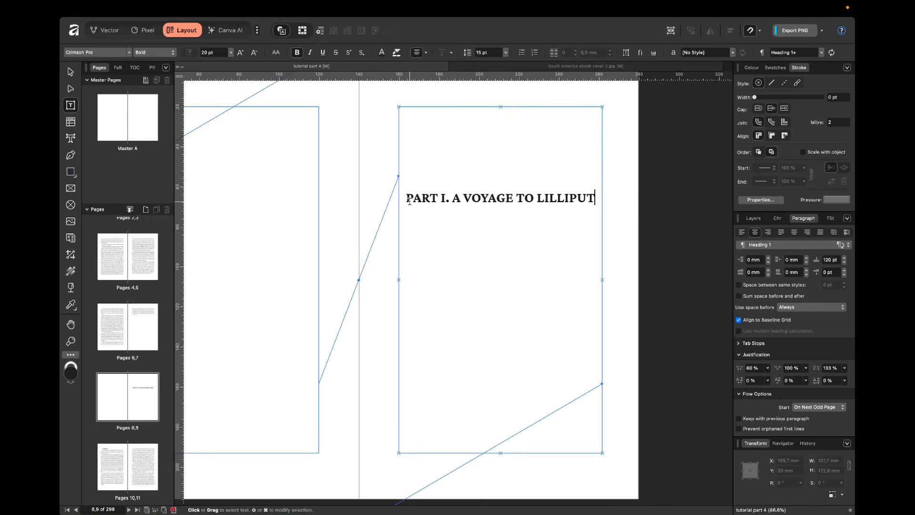
Set the whole Part I heading to 22 pt with the SemiBold font style.
drag(405, 198, 596, 195)
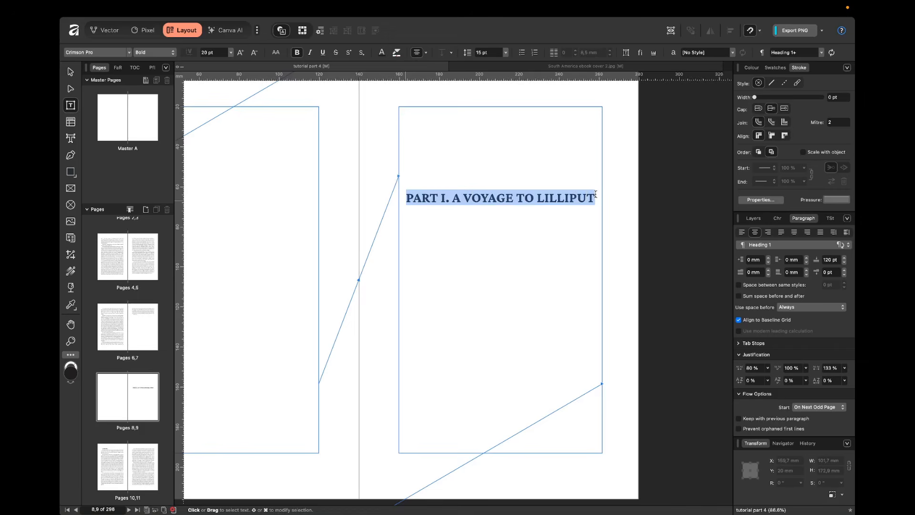
click(780, 218)
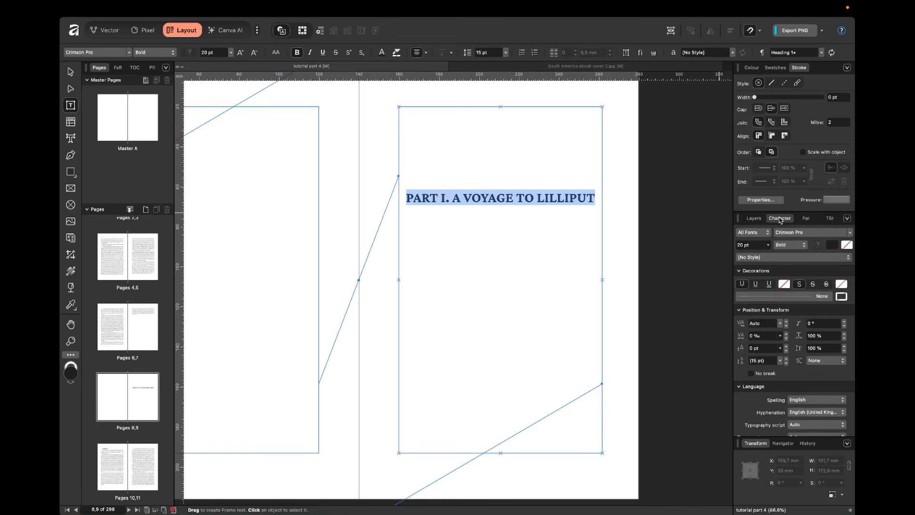
click(751, 245)
text(22)
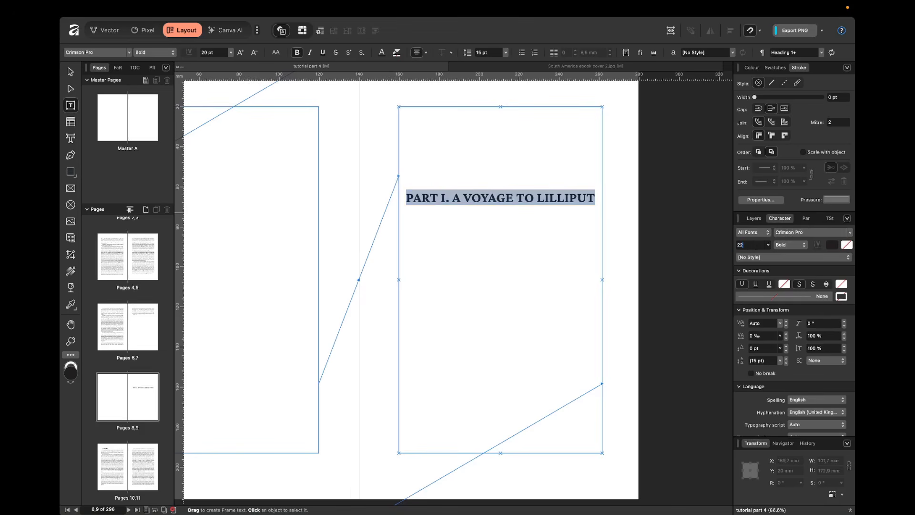
key(Return)
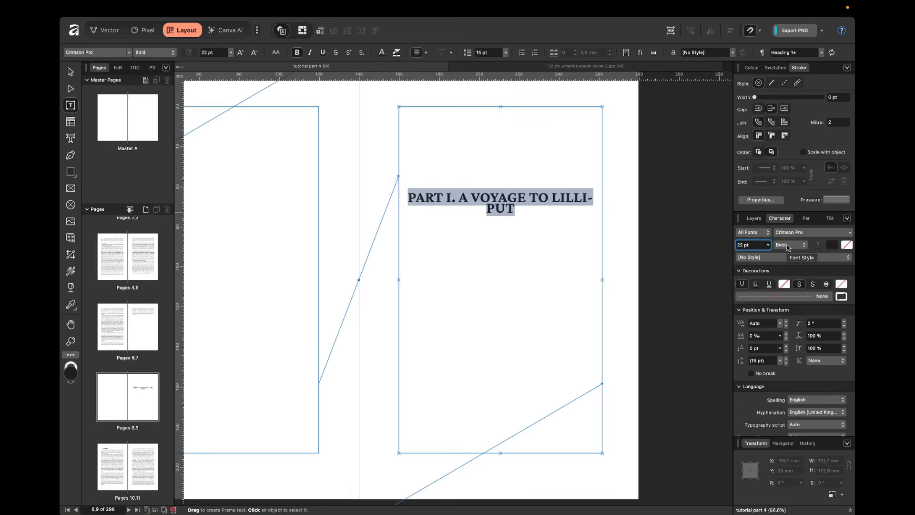
click(789, 245)
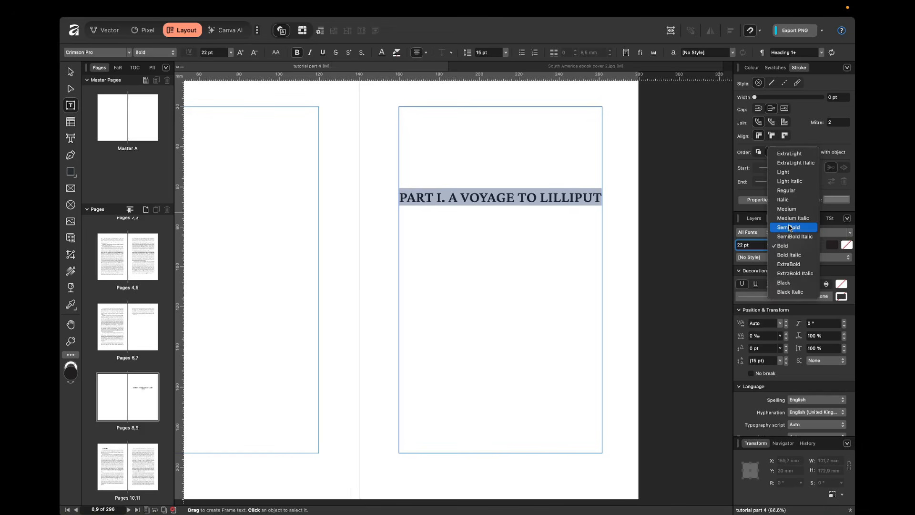
click(789, 228)
Turn off auto-hyphenation for the Part I heading's paragraph.
click(805, 218)
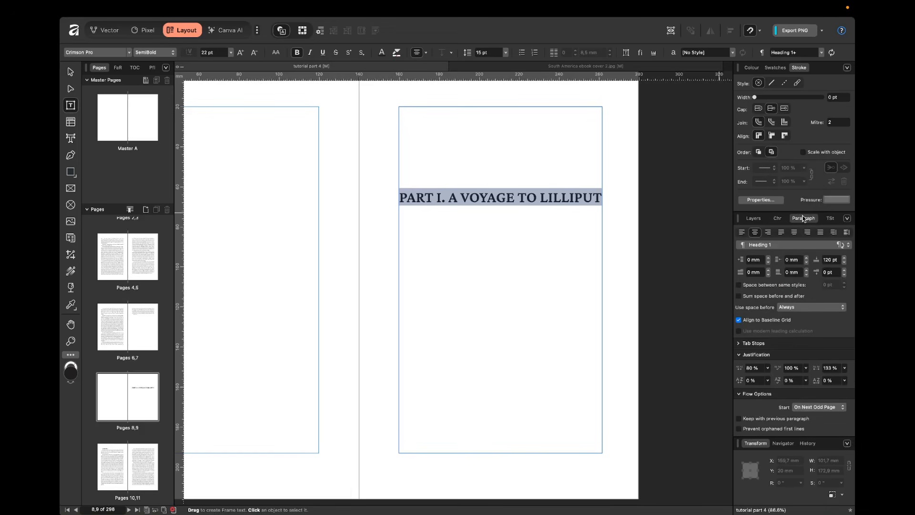
scroll(854, 364, down, 5)
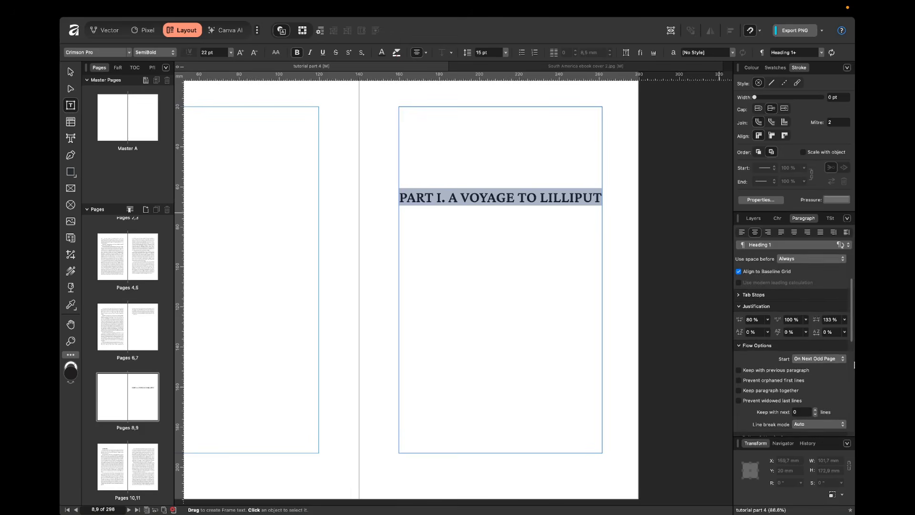
scroll(854, 365, down, 10)
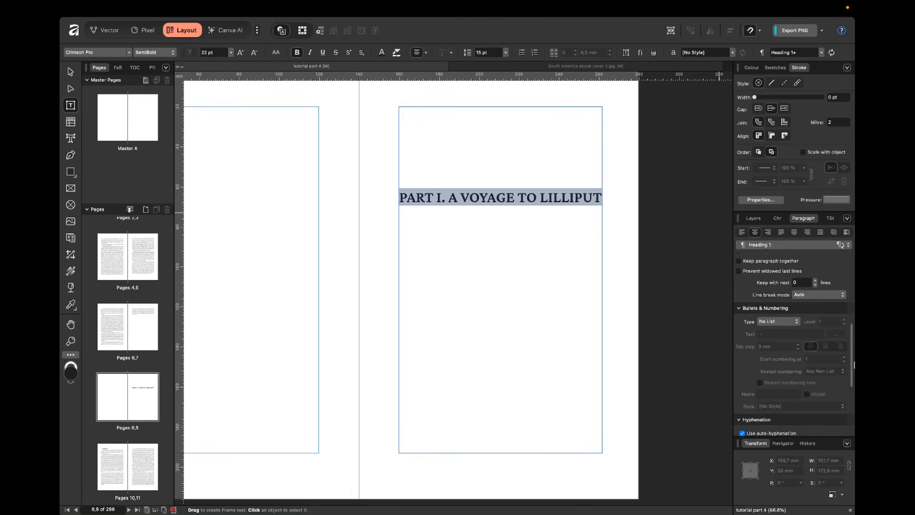
scroll(854, 365, down, 2)
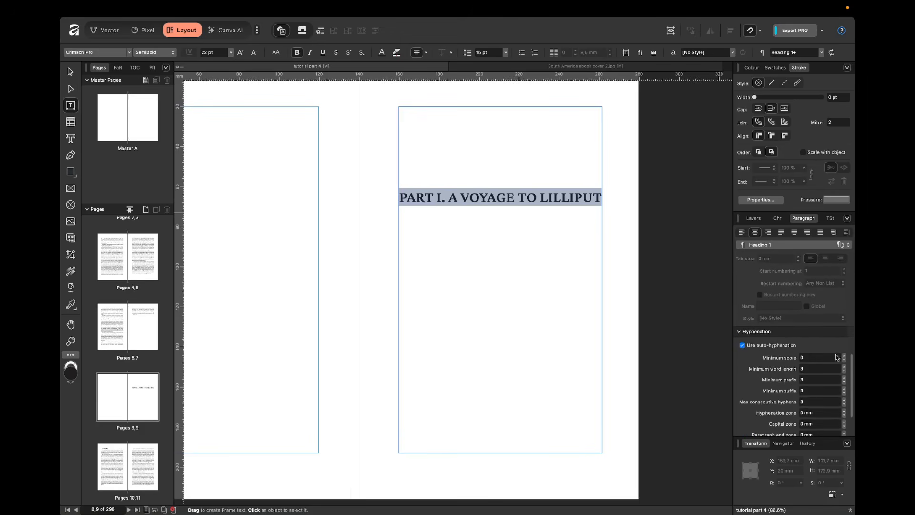
click(771, 347)
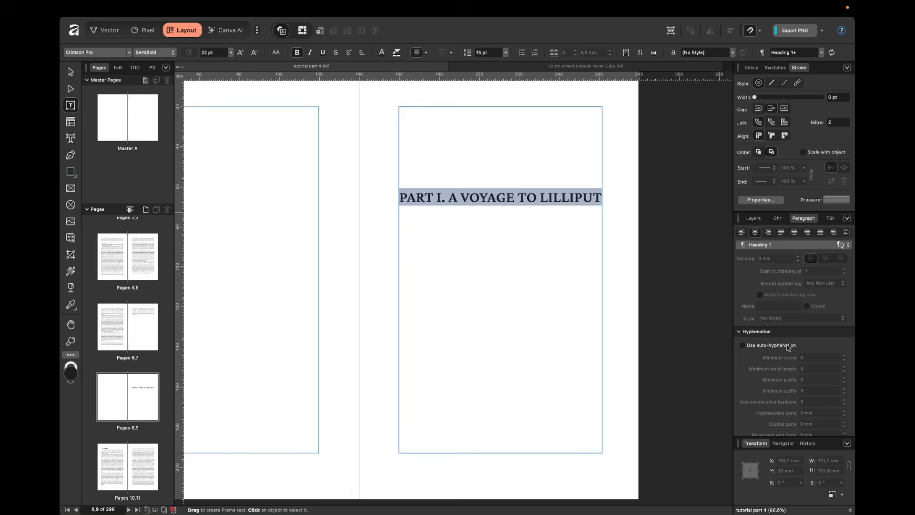
scroll(854, 387, up, 3)
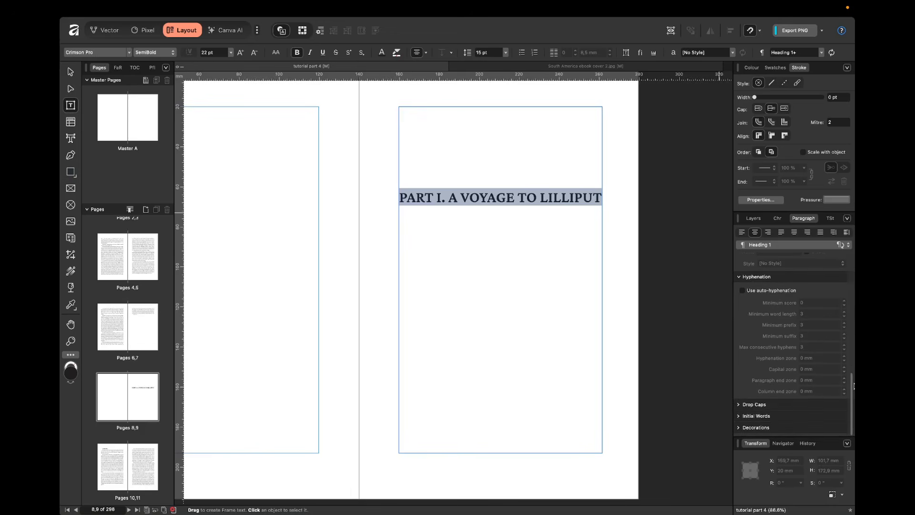
Set the Part I heading's space before the paragraph to 150 pt.
scroll(854, 387, up, 5)
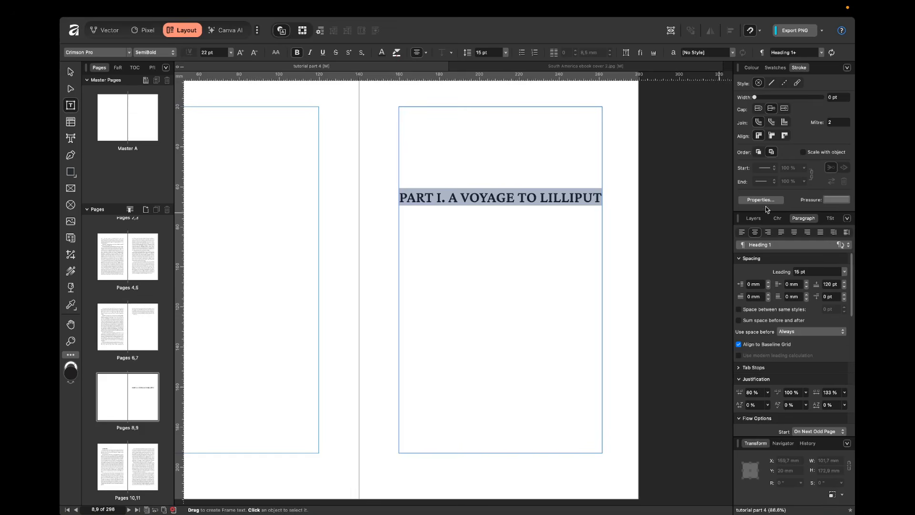
click(630, 218)
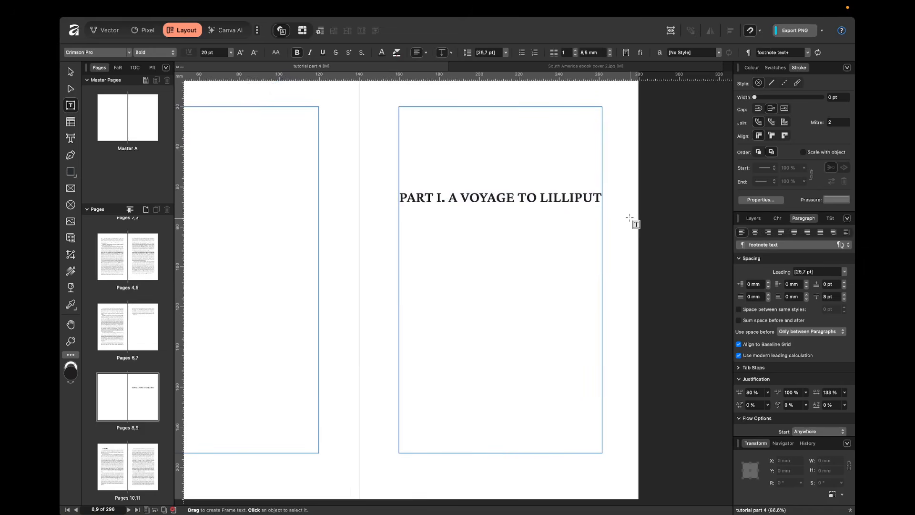
key(v)
scroll(630, 221, down, 1)
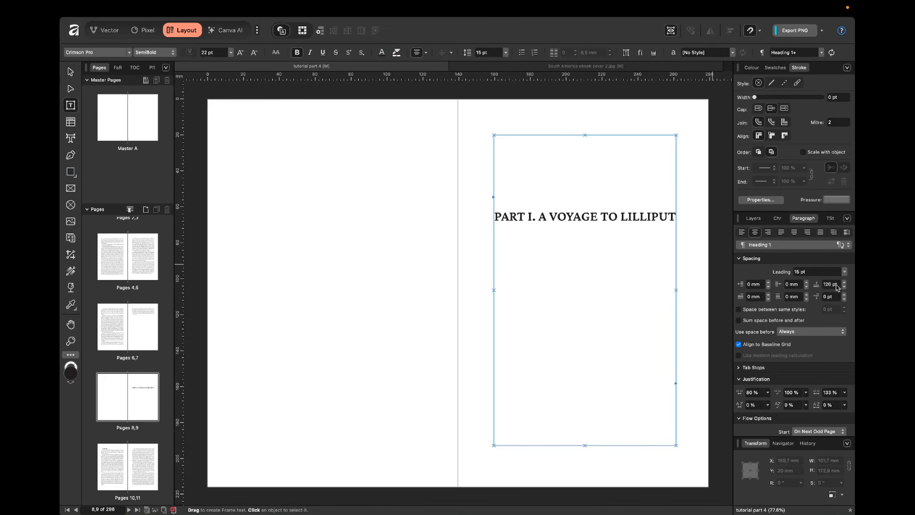
click(833, 284)
text(150)
key(Return)
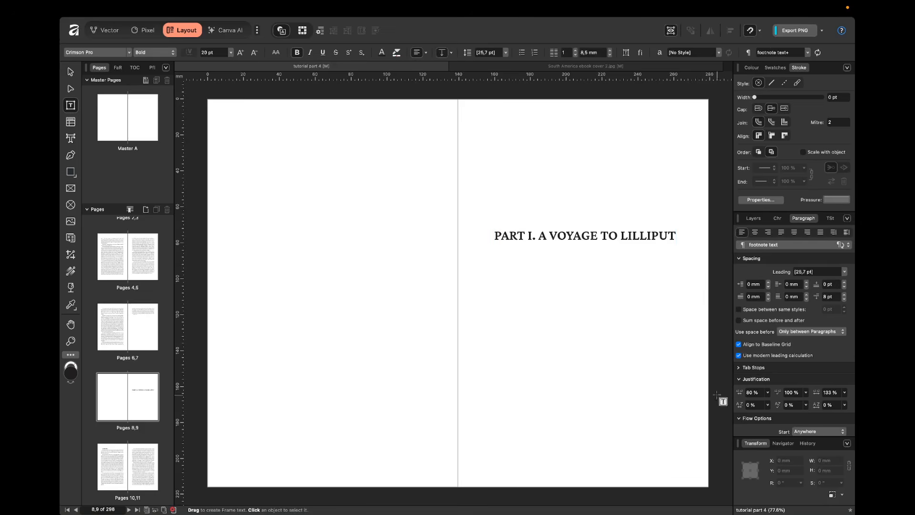
Update the Heading 1 style to match the formatting of the "PART I. A VOYAGE TO LILLIPUT" heading.
click(610, 236)
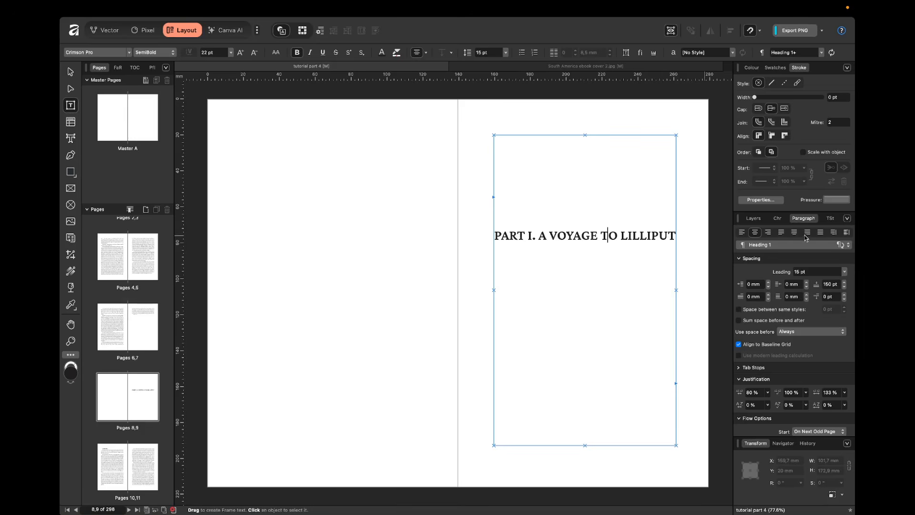
click(830, 219)
click(567, 236)
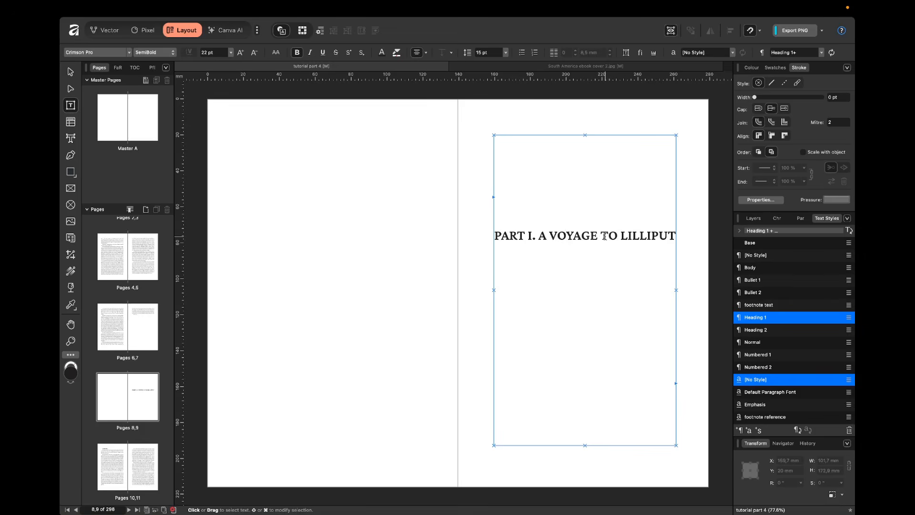
right_click(764, 319)
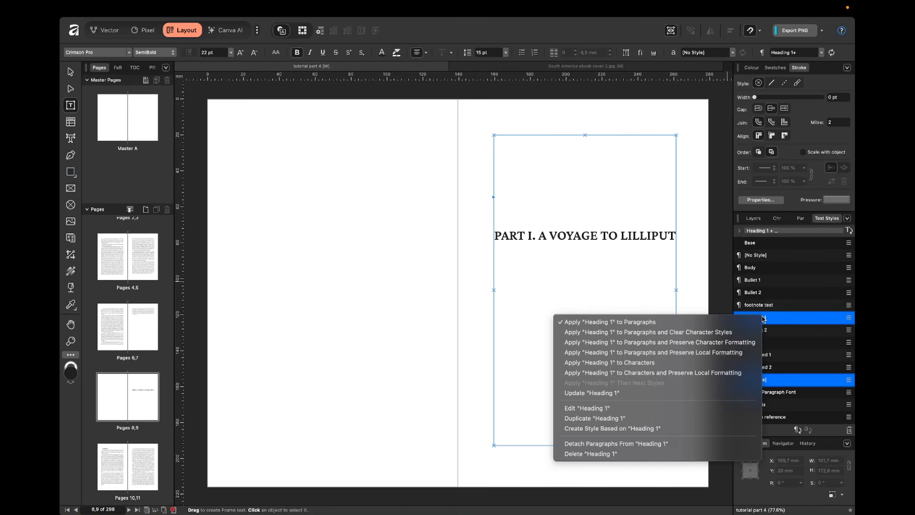
click(618, 394)
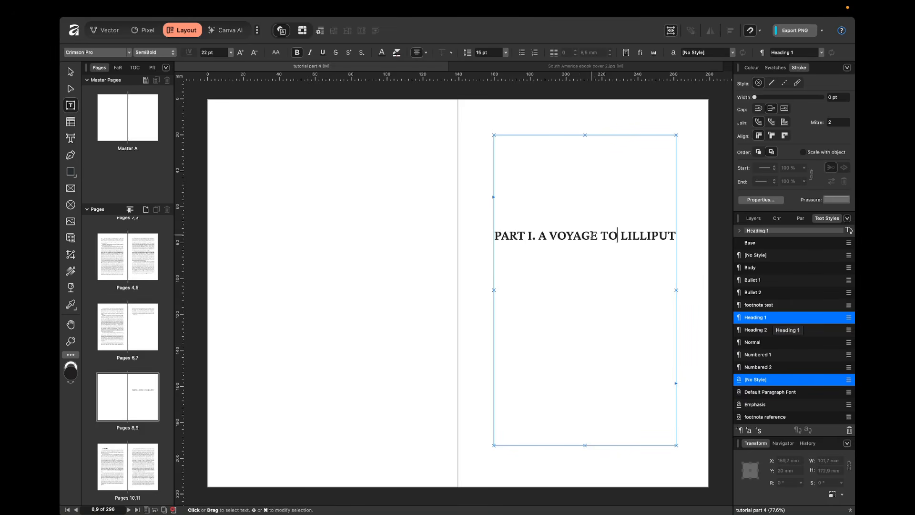
drag(501, 237, 609, 237)
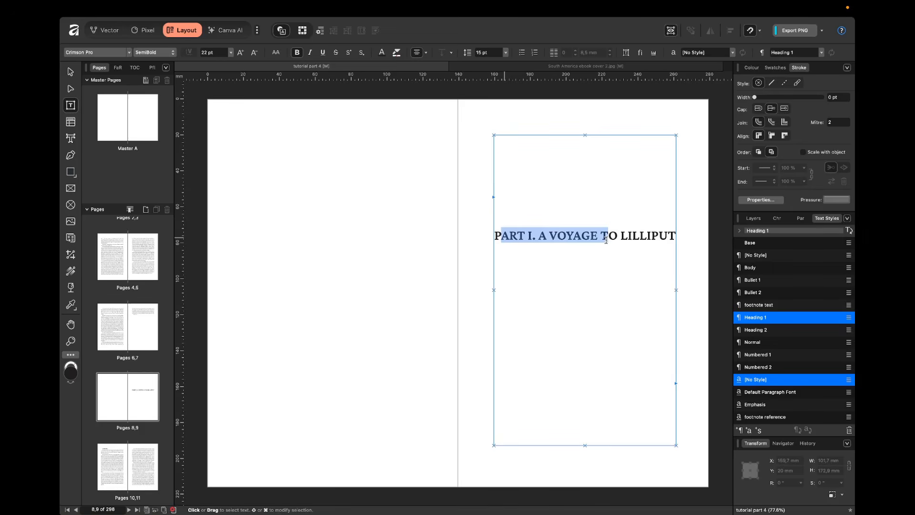
click(698, 234)
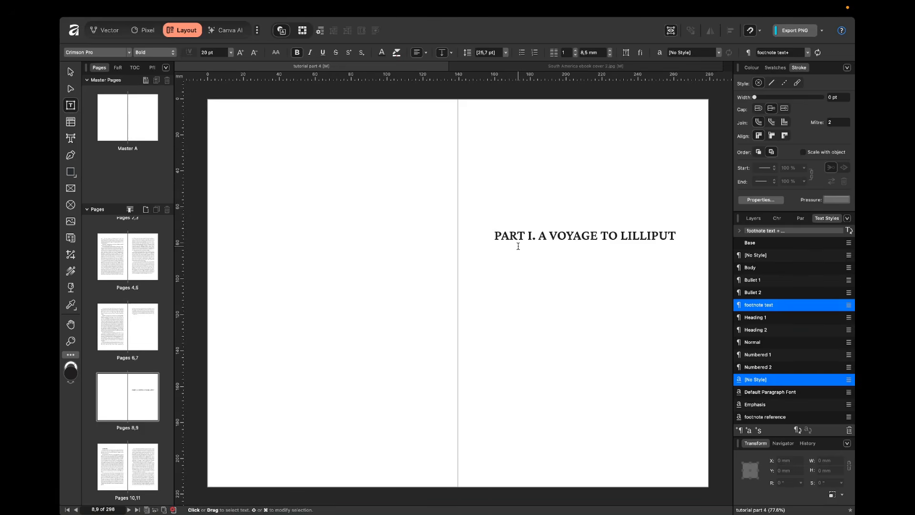
Search the whole document for "part" to locate the remaining part headings.
scroll(476, 276, down, 20)
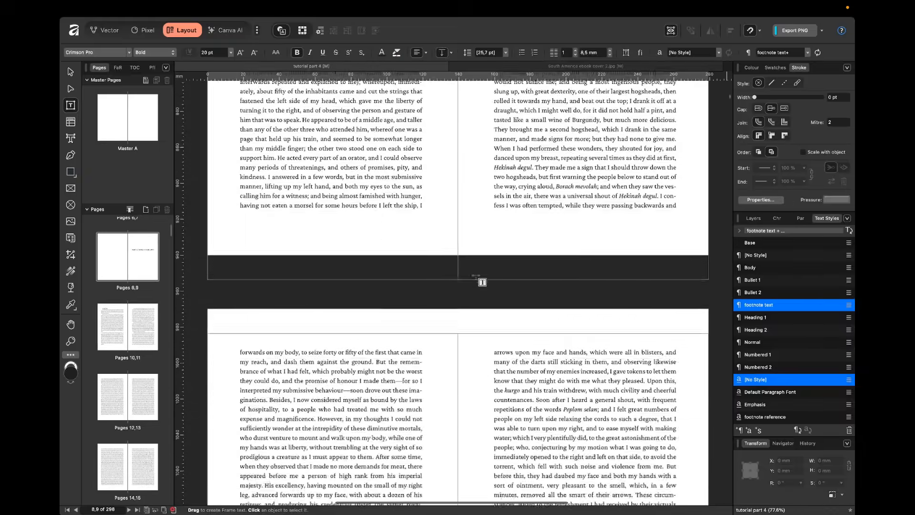
scroll(476, 275, down, 20)
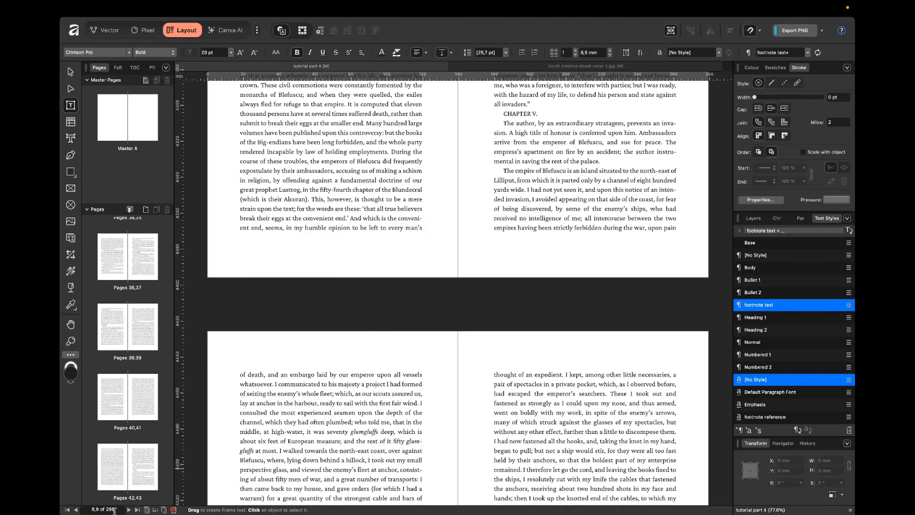
click(120, 70)
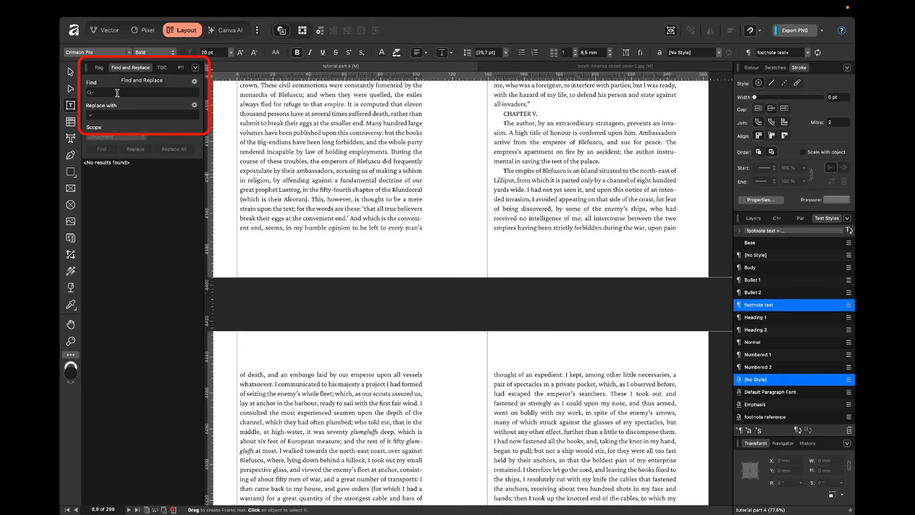
click(117, 93)
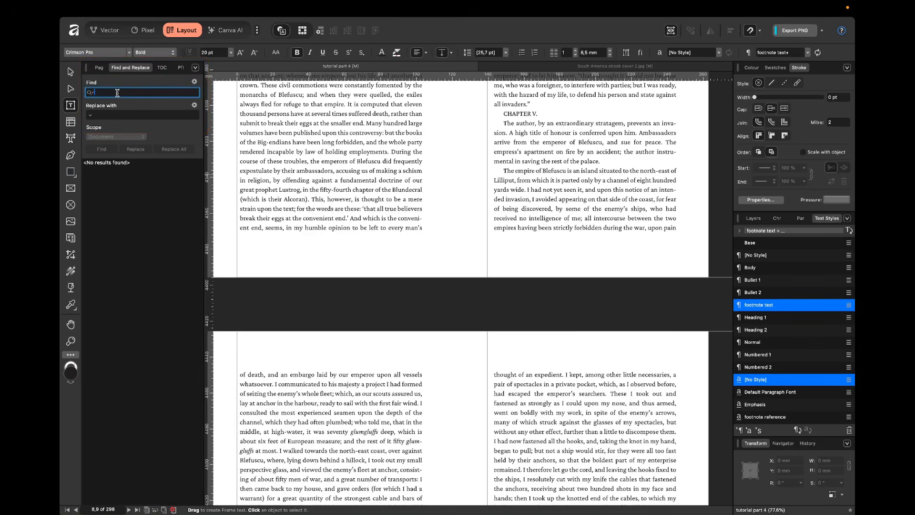
text(part)
key(Return)
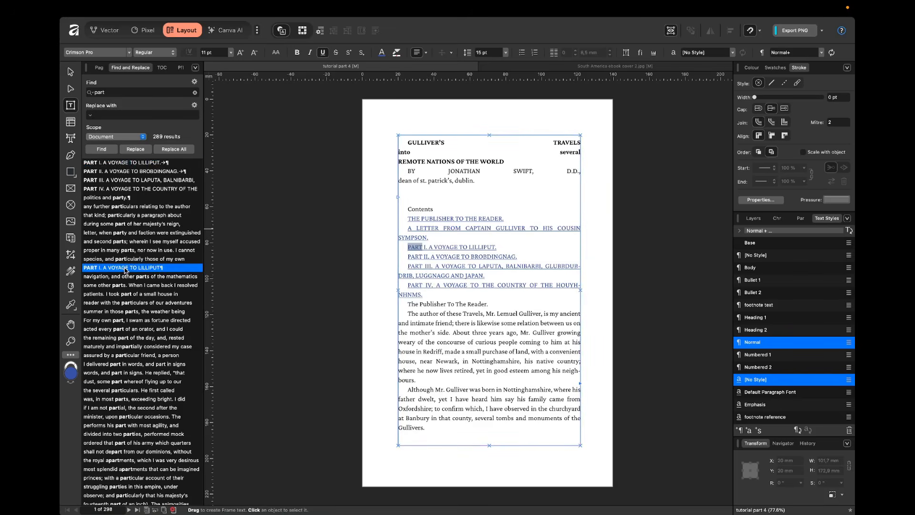
Find the "PART II. A VOYAGE TO BROBDINGNAG." heading among the search results and apply the Heading 1 style to it.
click(123, 269)
scroll(155, 265, down, 10)
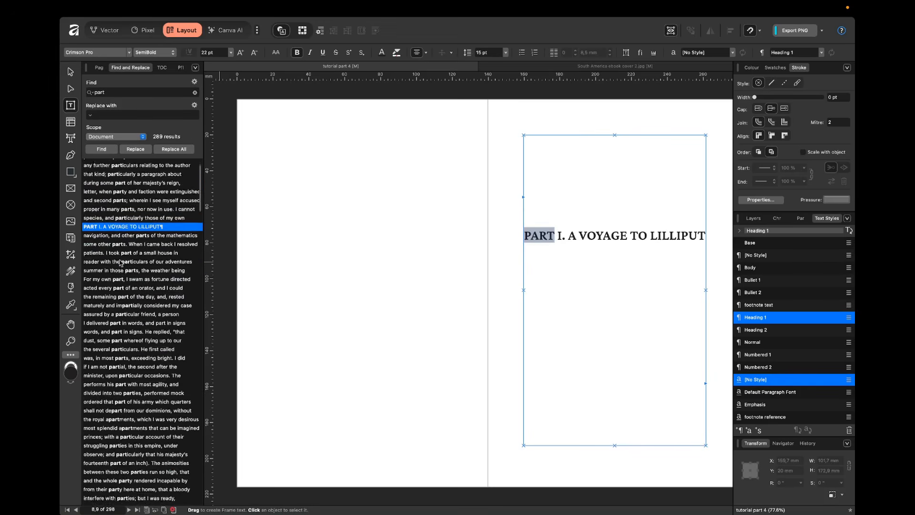
scroll(119, 263, down, 10)
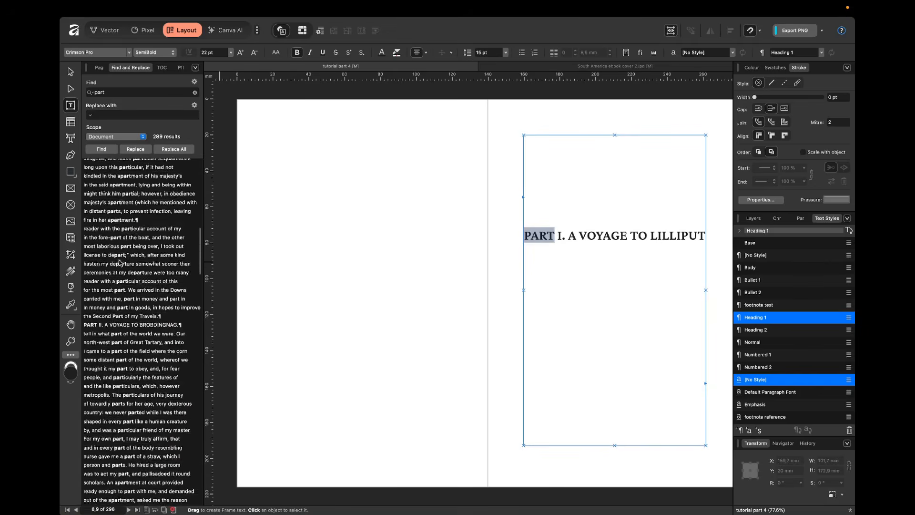
click(128, 203)
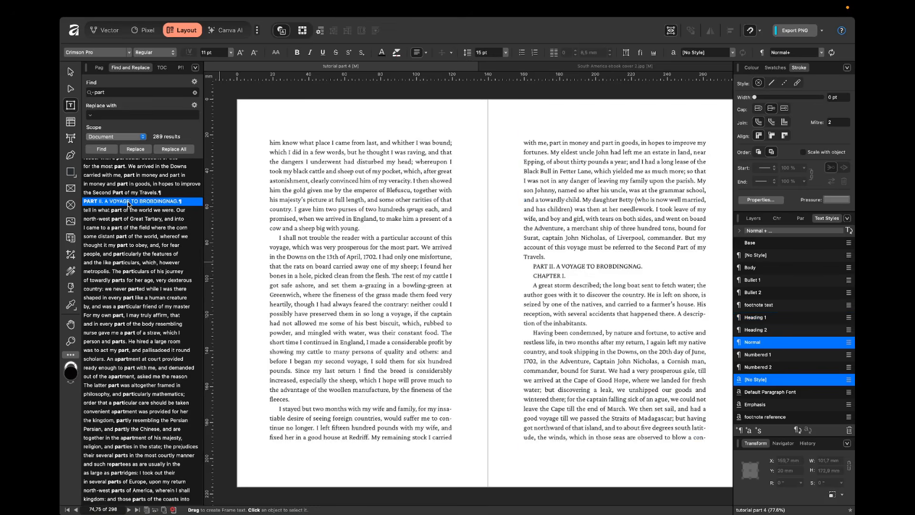
click(593, 266)
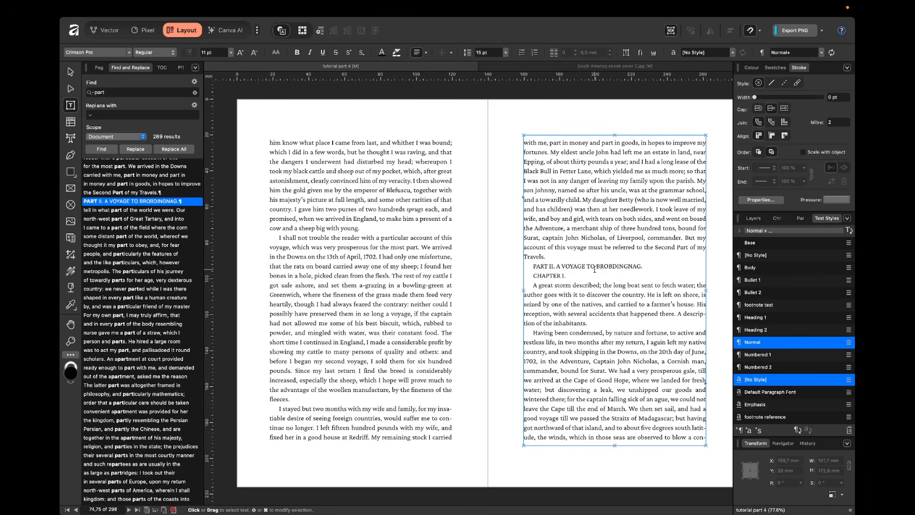
click(609, 267)
click(763, 318)
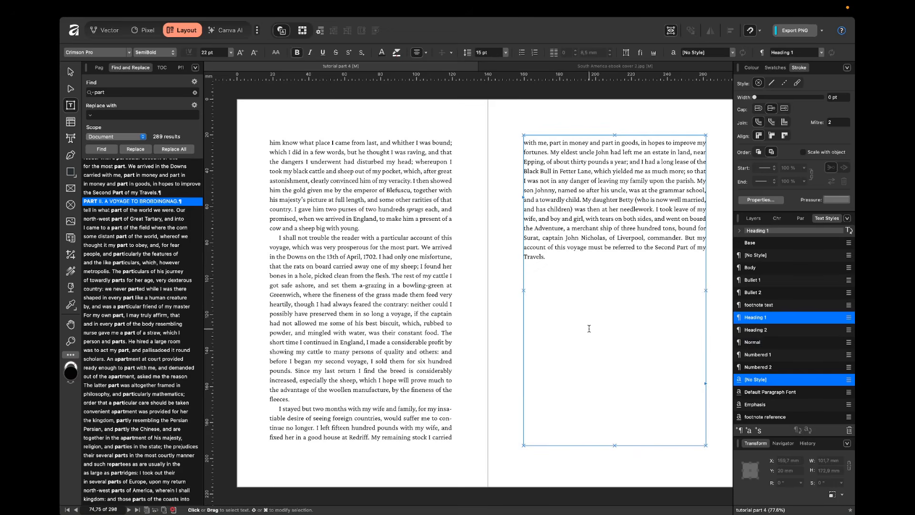
scroll(583, 311, down, 10)
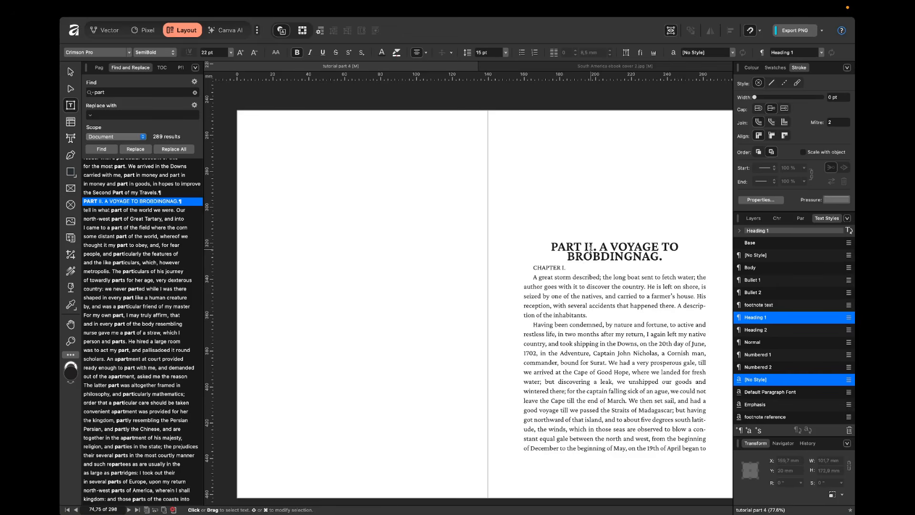
drag(534, 268, 559, 266)
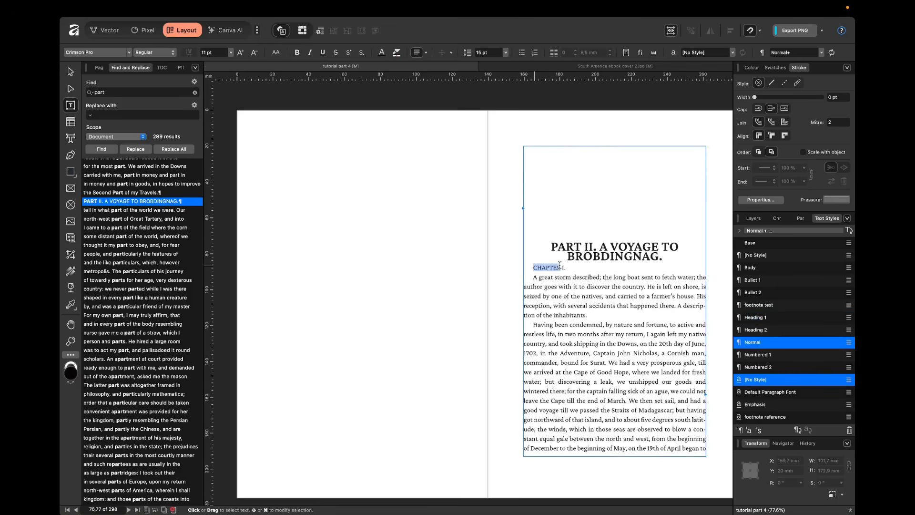
key(Escape)
Go to the Part III heading, "A VOYAGE TO LAPUTA, BALNIBARBI…", from the search results and apply the Heading 1 style.
scroll(127, 267, down, 5)
scroll(127, 267, down, 14)
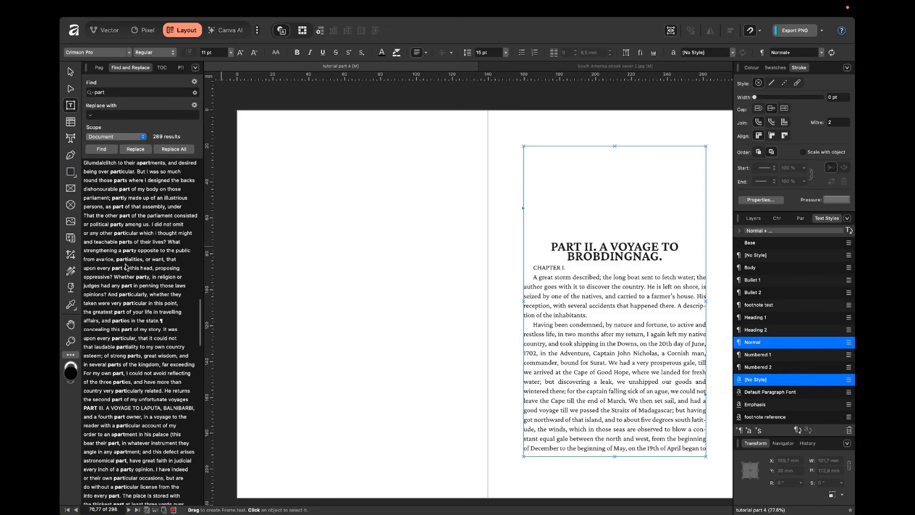
click(140, 408)
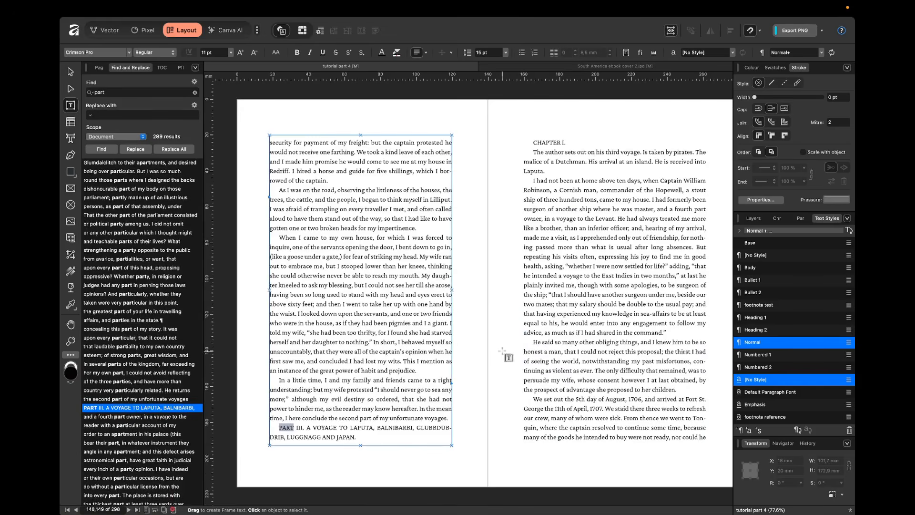
click(309, 429)
click(775, 320)
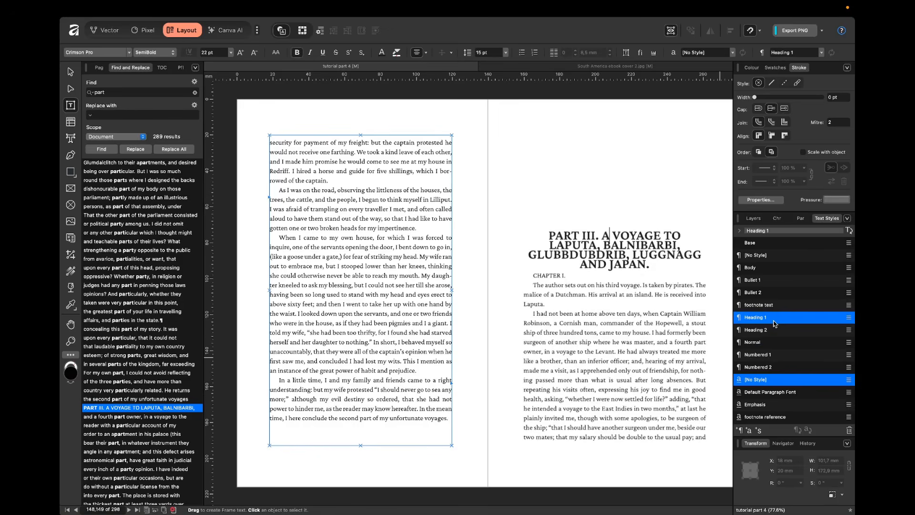
Go to the "PART IV. A VOYAGE TO THE COUNTRY OF THE HOUYHNHNMS." heading from the search results and apply Heading 1.
scroll(100, 406, down, 4)
scroll(101, 406, down, 10)
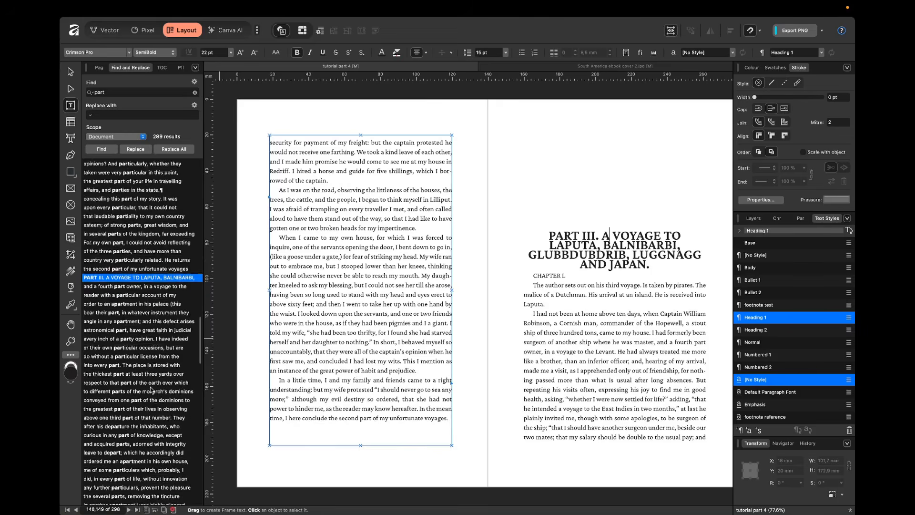
scroll(152, 389, down, 8)
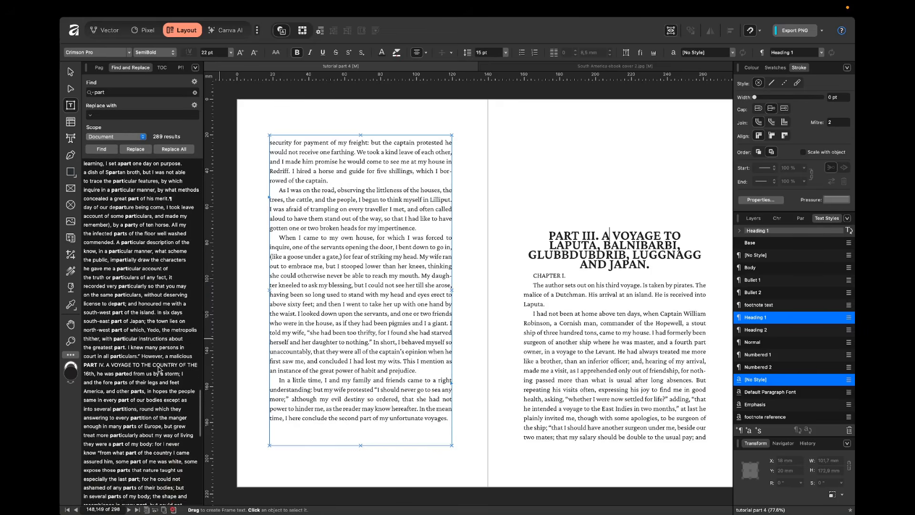
click(159, 367)
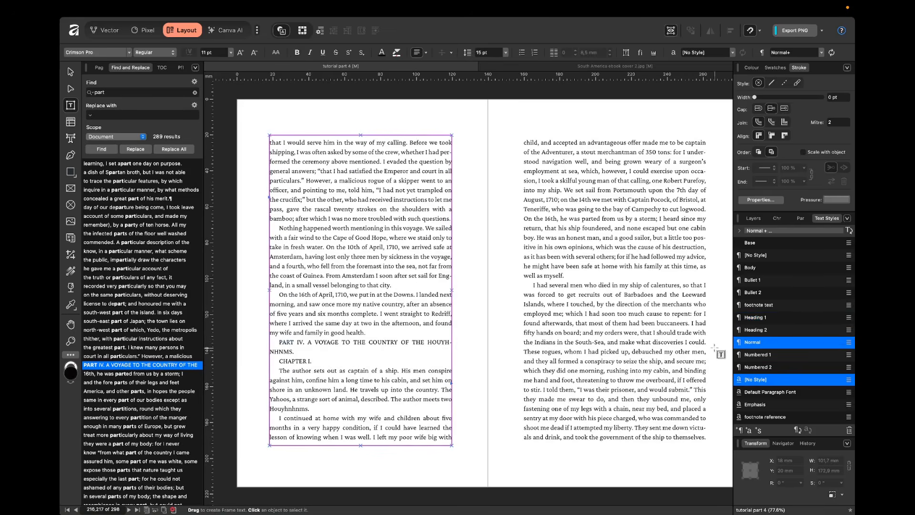
click(776, 320)
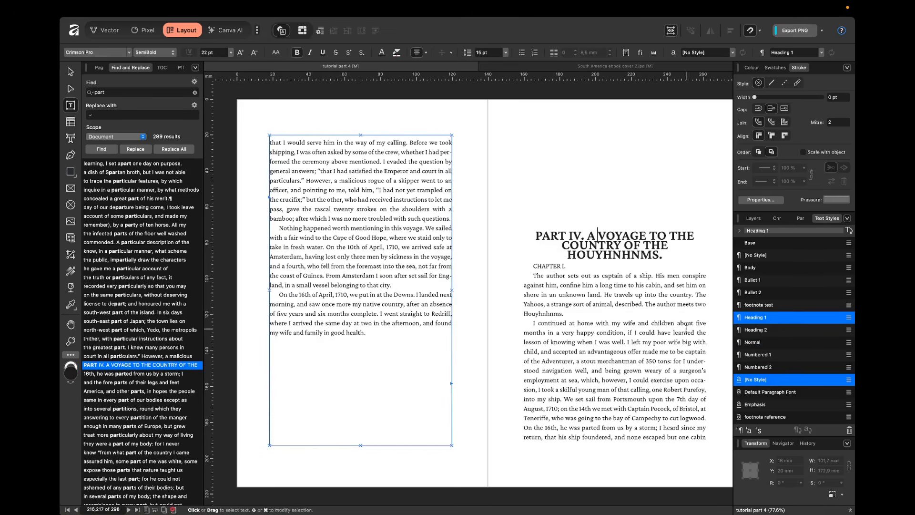
scroll(154, 351, down, 10)
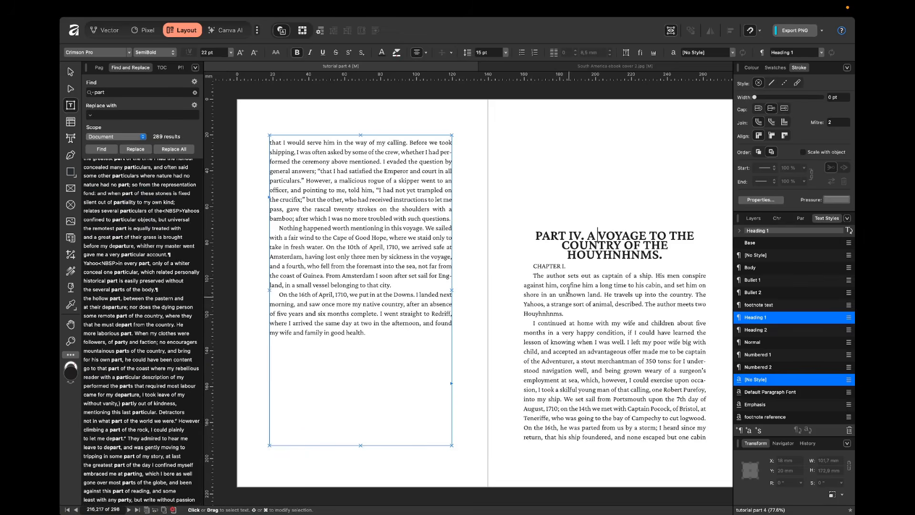
Set the leading of the whole three-line Part IV heading to 25 pt.
click(633, 246)
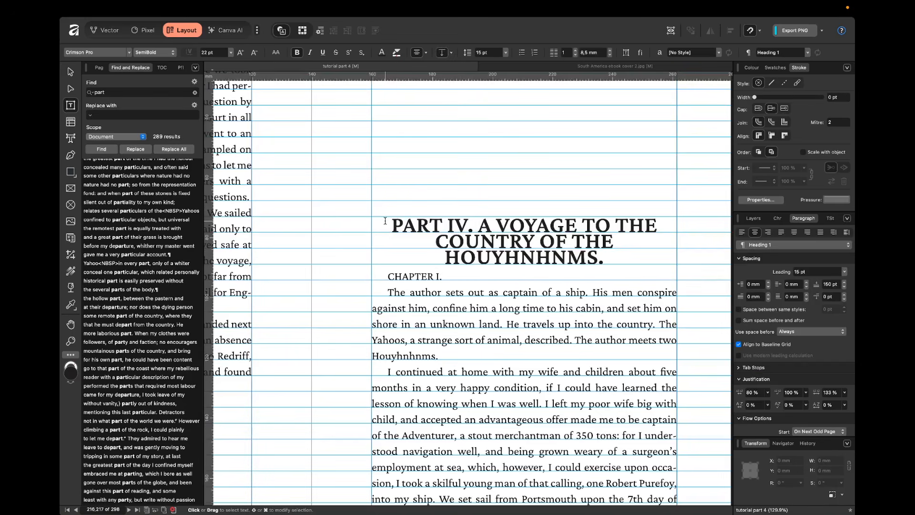
drag(390, 223, 603, 257)
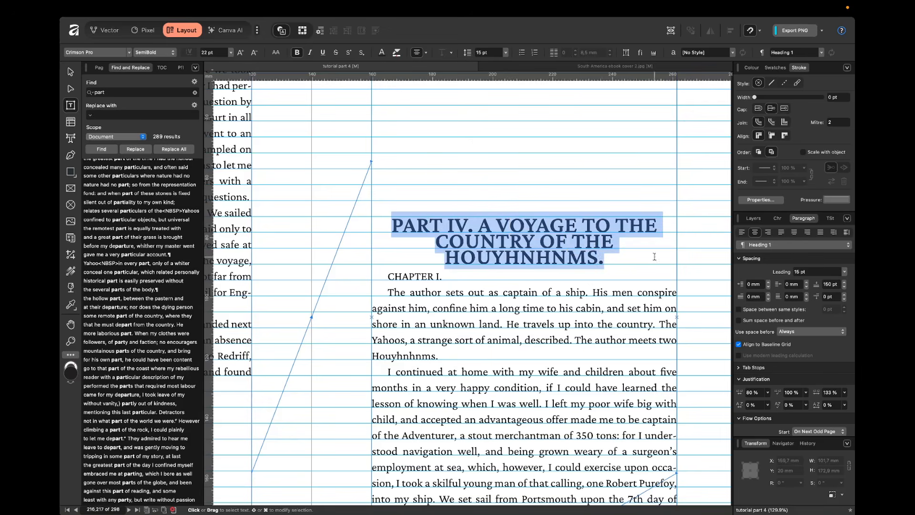
click(779, 220)
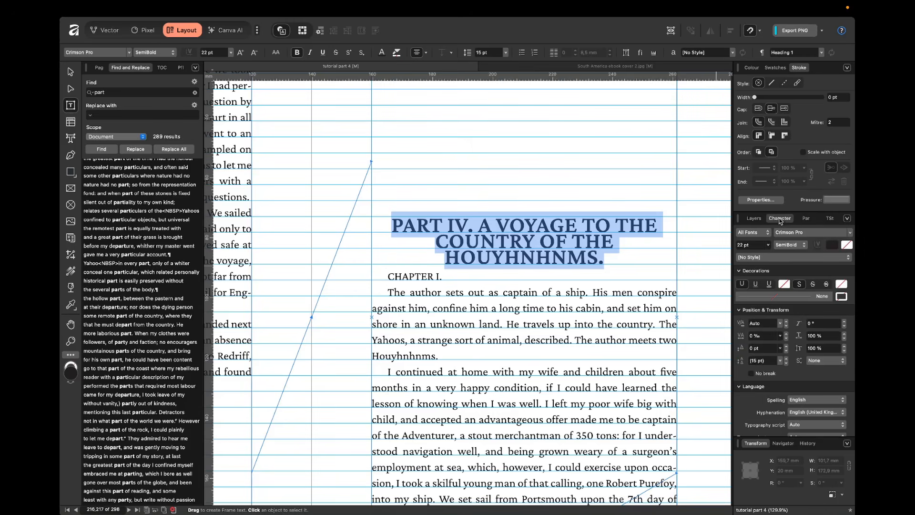
click(804, 219)
click(804, 271)
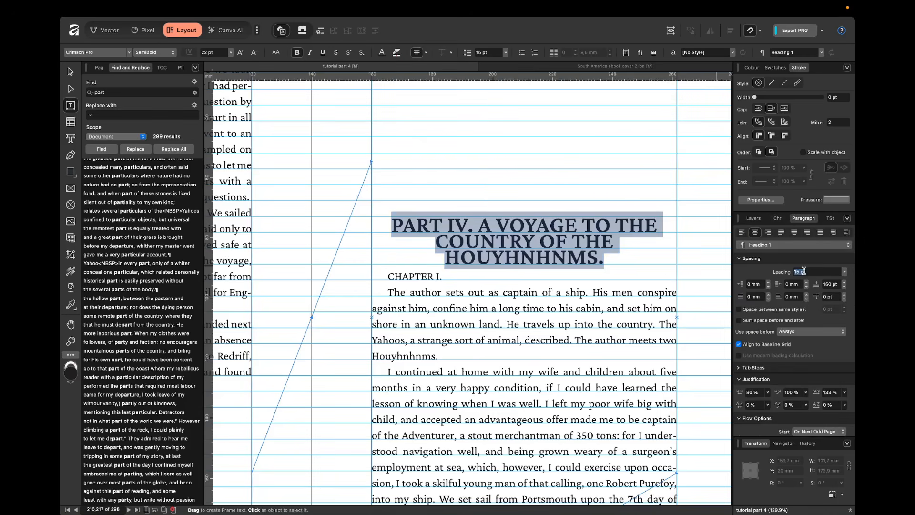
text(25)
key(Return)
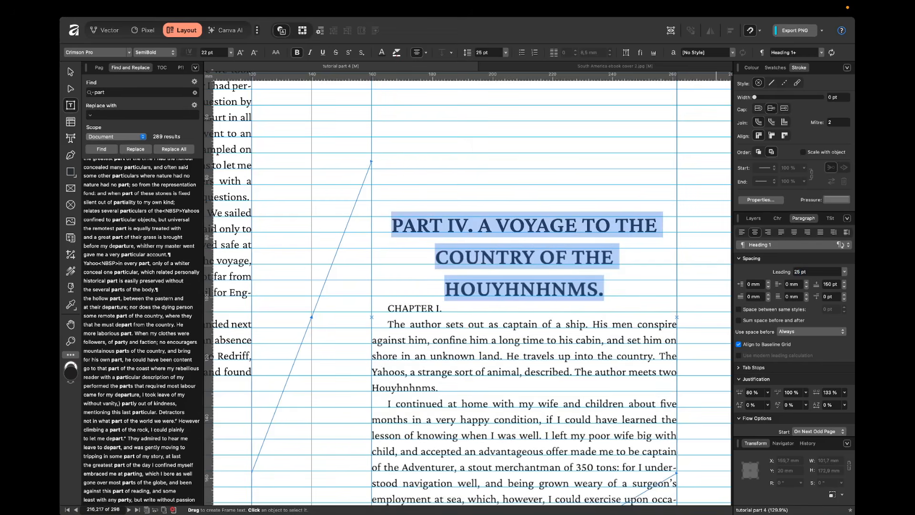
click(716, 285)
scroll(702, 281, down, 1)
scroll(631, 273, up, 2)
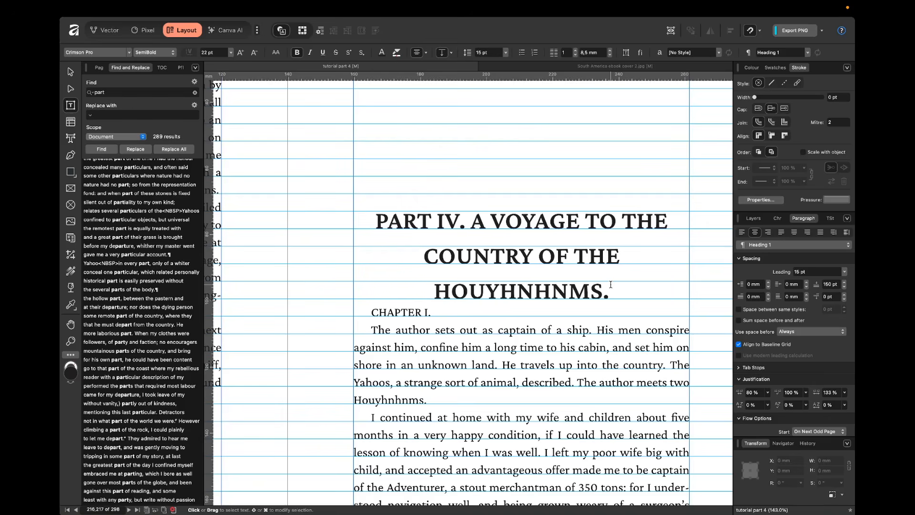
Turn off baseline grid alignment for the whole Part IV heading.
drag(610, 285, 375, 232)
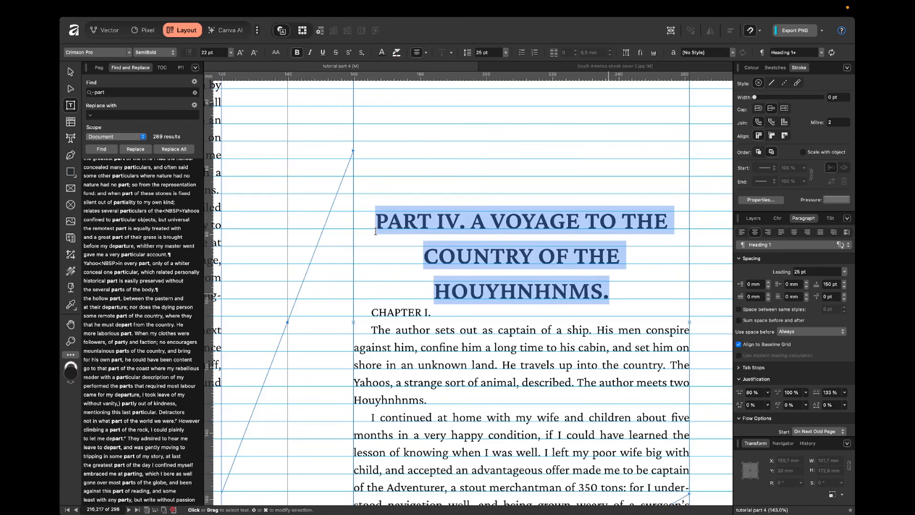
click(754, 348)
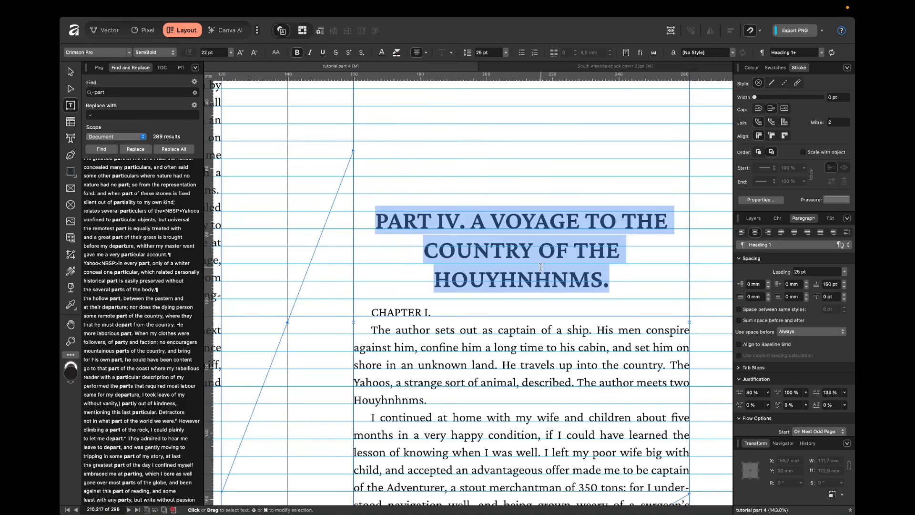
click(602, 266)
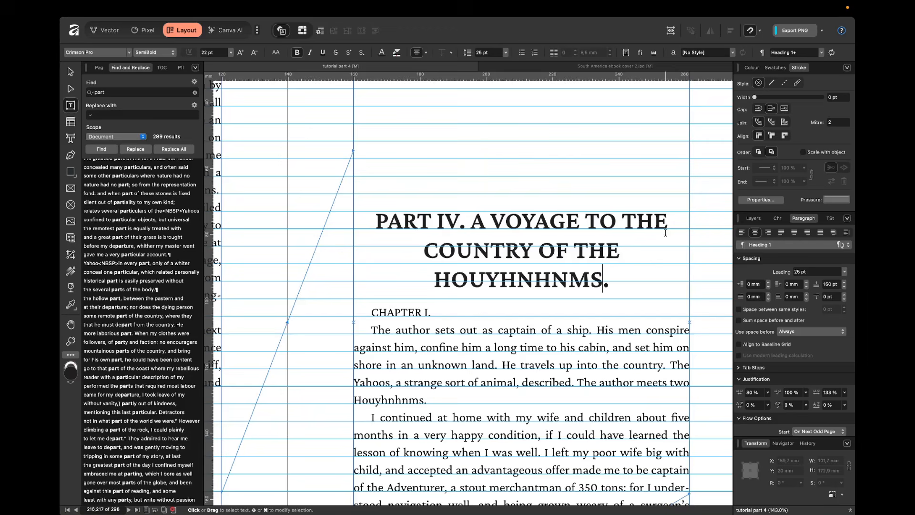
Preview the Part IV opening page without guides and baseline grid, keeping the heading selected.
drag(608, 280, 535, 251)
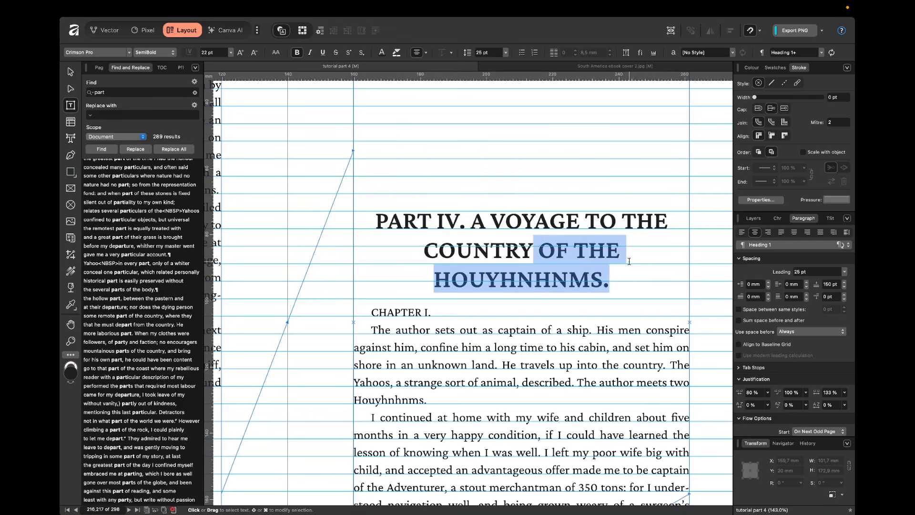
click(709, 256)
key(ctrl+w)
scroll(709, 256, down, 3)
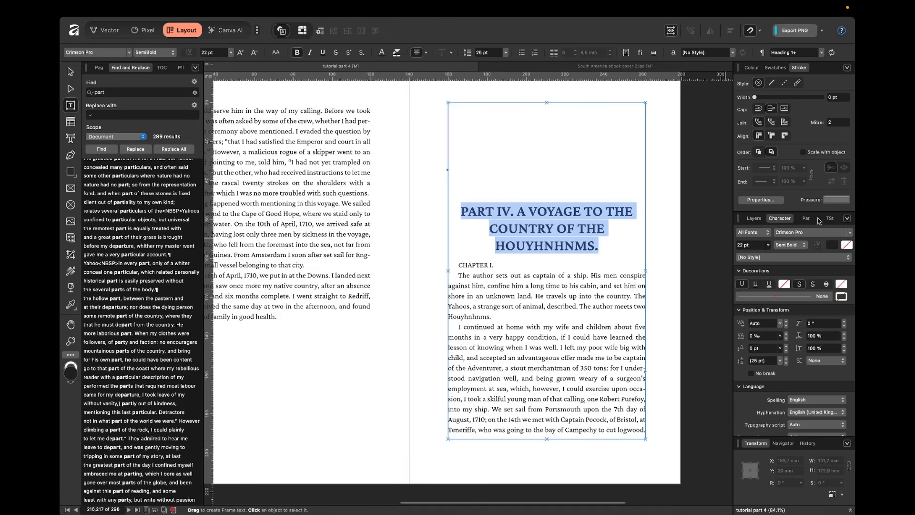
Set the leading of the whole Part IV heading to 24 pt.
click(818, 220)
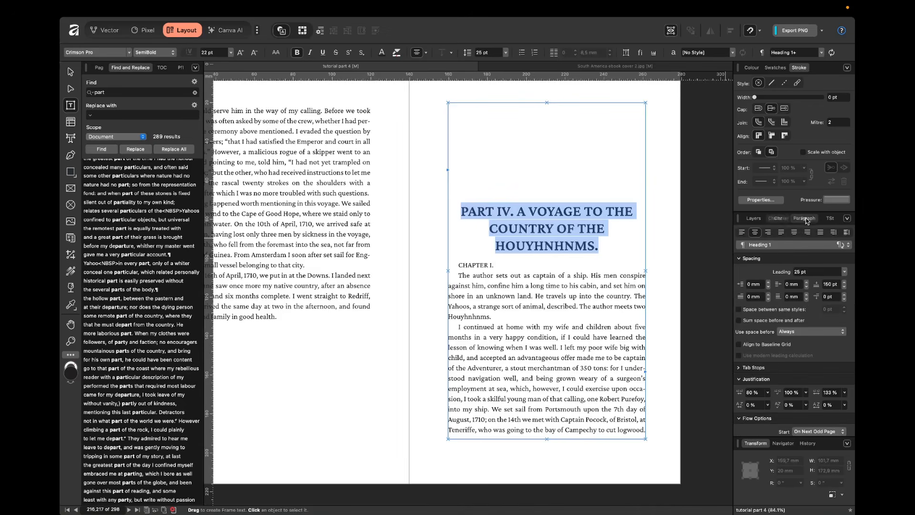
click(821, 275)
text(24)
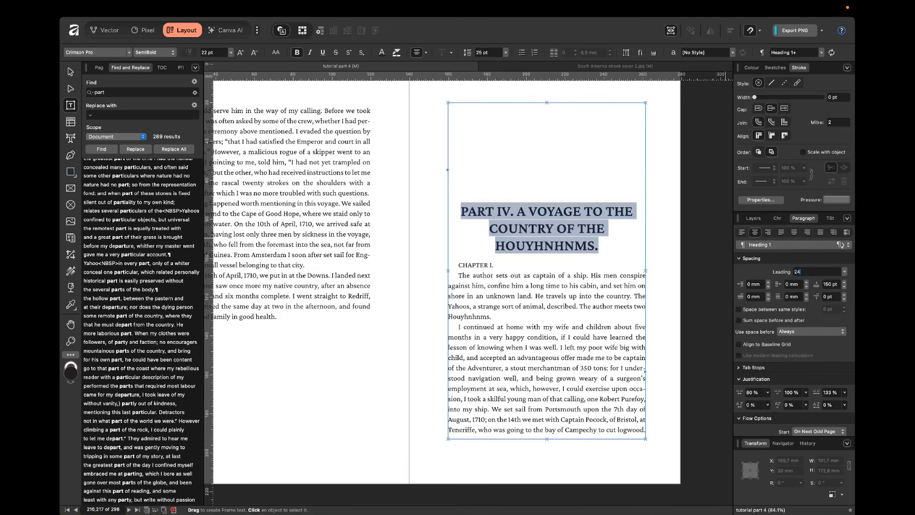
key(Return)
click(670, 252)
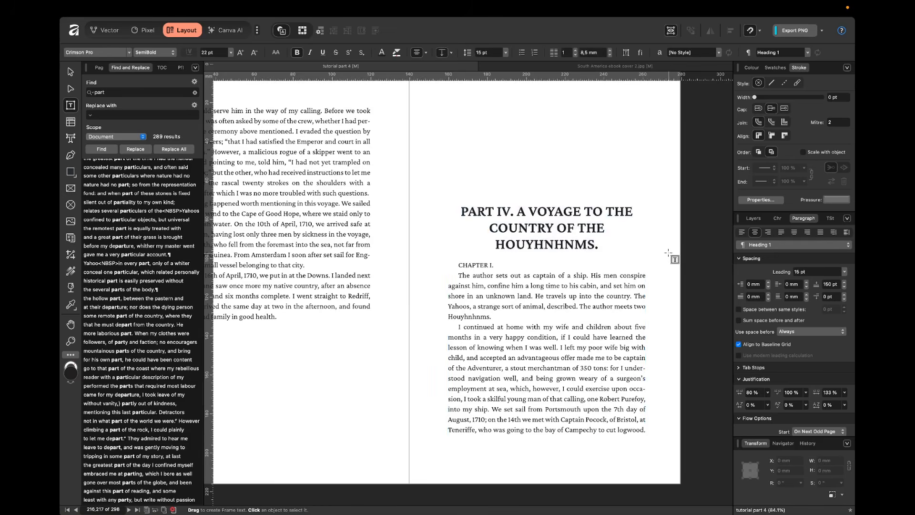
Go to the Part III heading from the search results and select all its lines to compare it with Part IV.
click(586, 228)
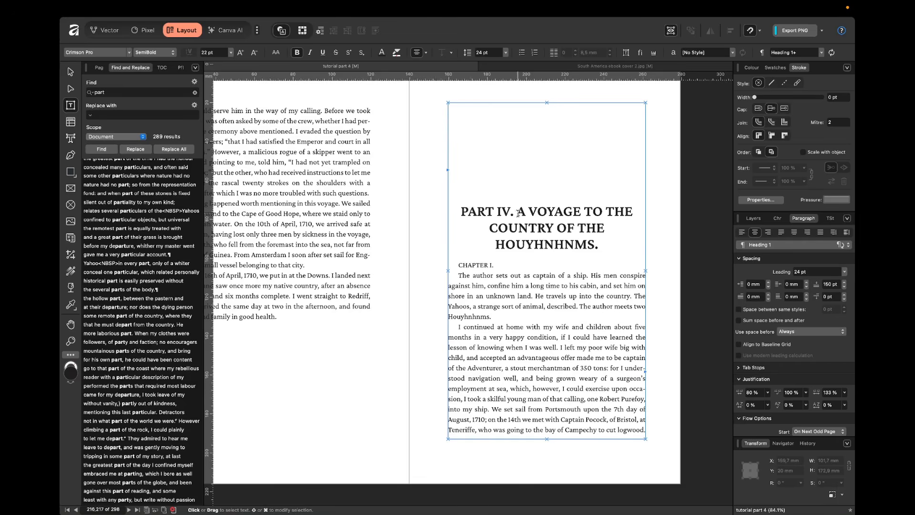
drag(601, 248, 442, 212)
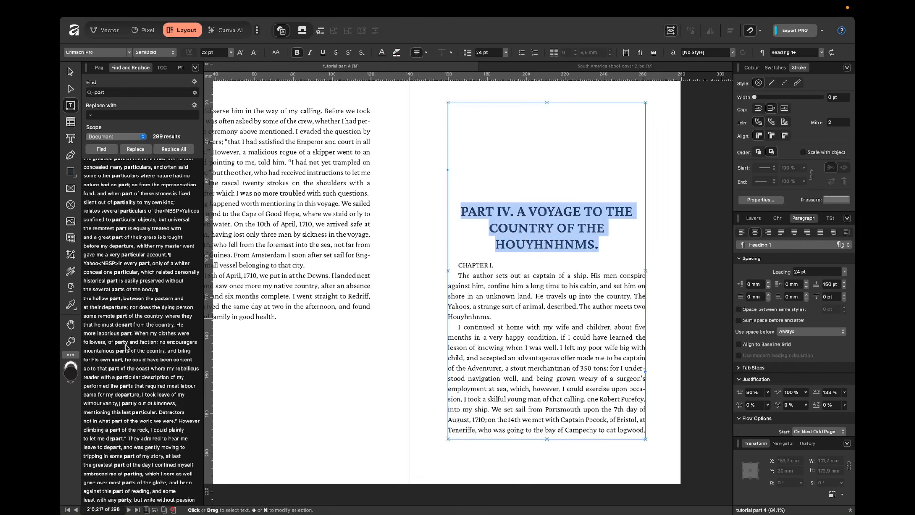
scroll(122, 292, down, 15)
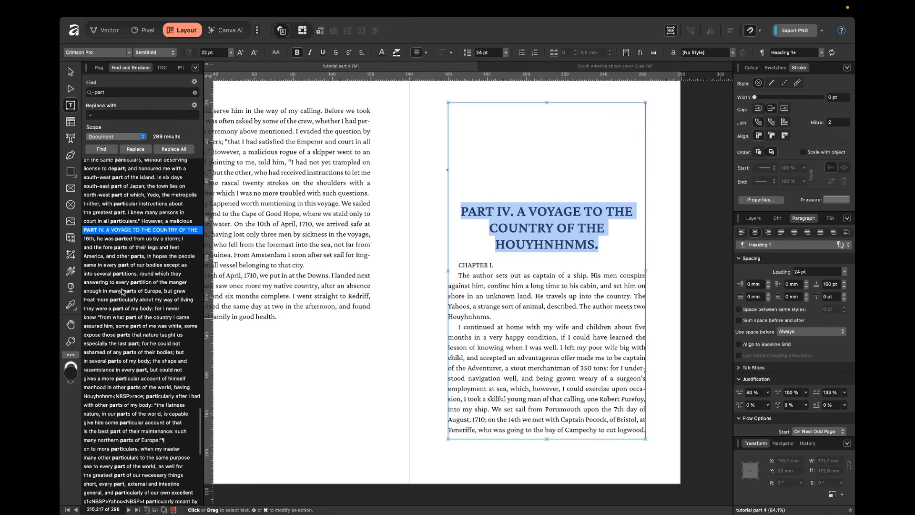
scroll(122, 292, down, 15)
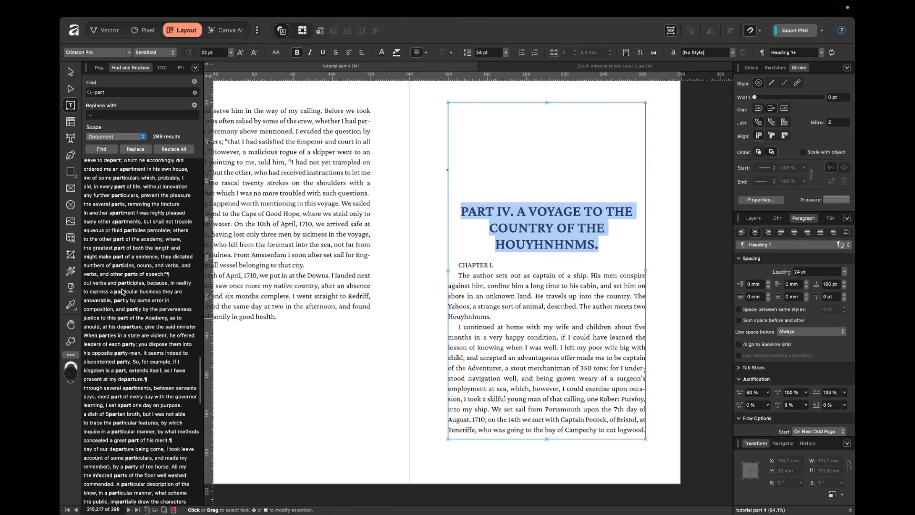
scroll(122, 289, up, 6)
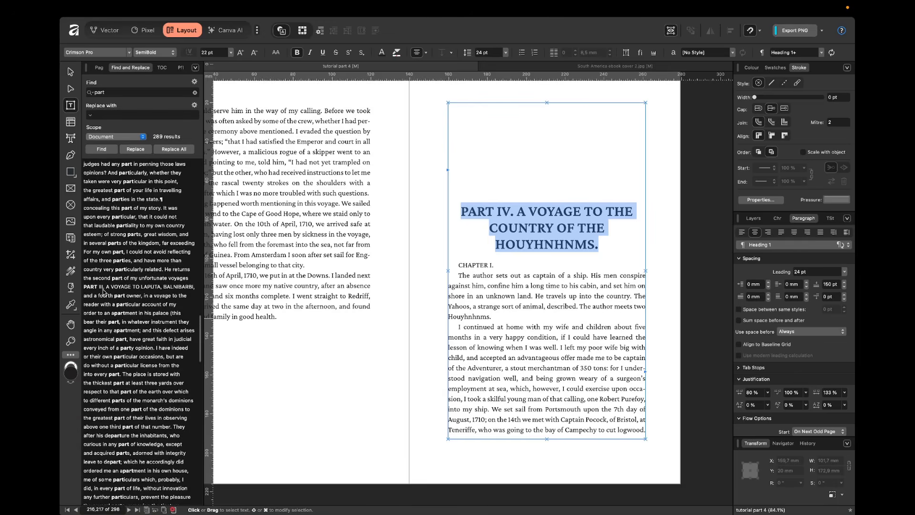
click(122, 286)
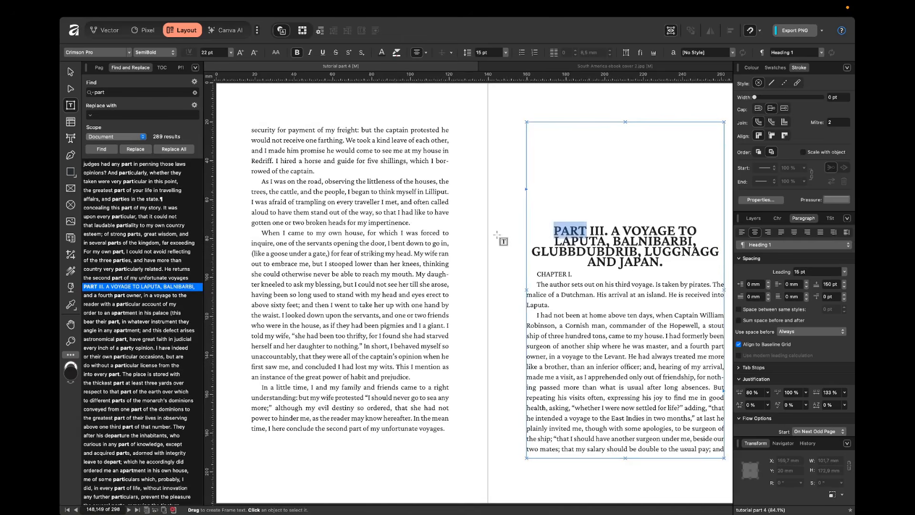
click(635, 265)
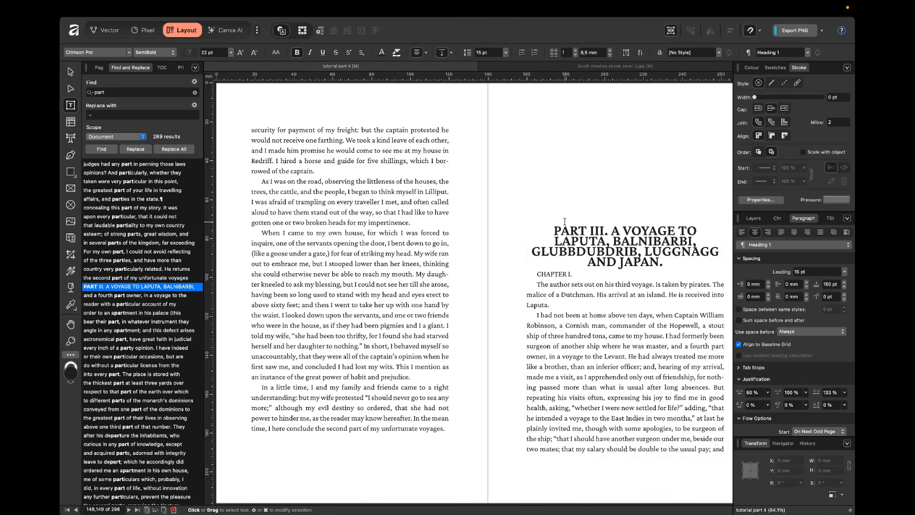
drag(551, 230, 670, 264)
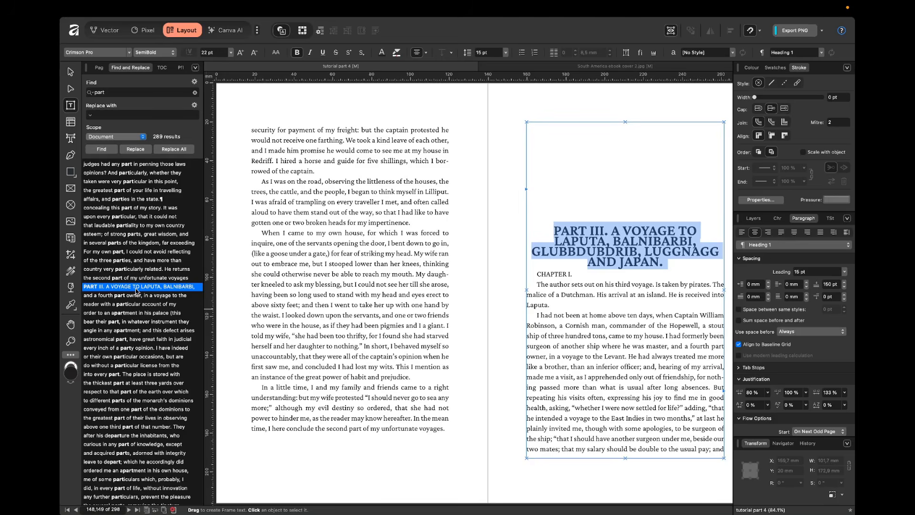
Return to the Part IV heading from the search results and update the Heading 1 style from its formatting.
scroll(136, 291, down, 5)
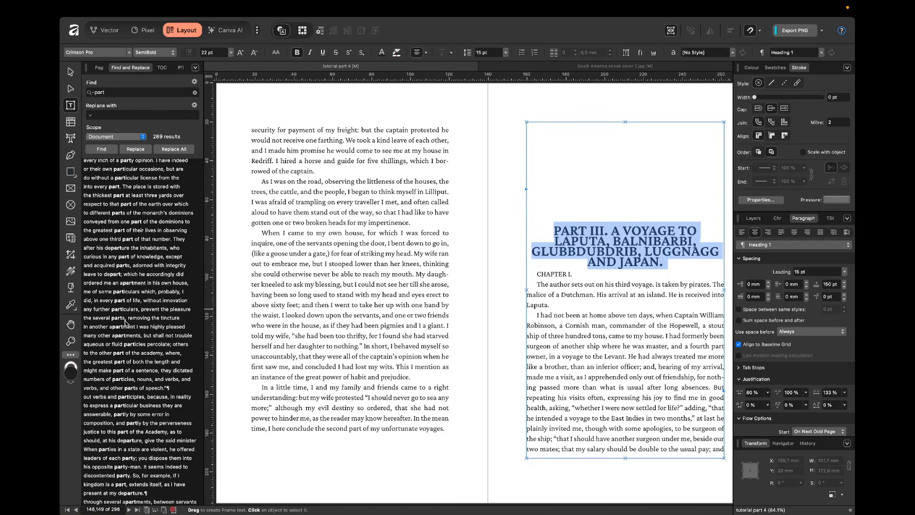
scroll(126, 323, down, 5)
click(109, 335)
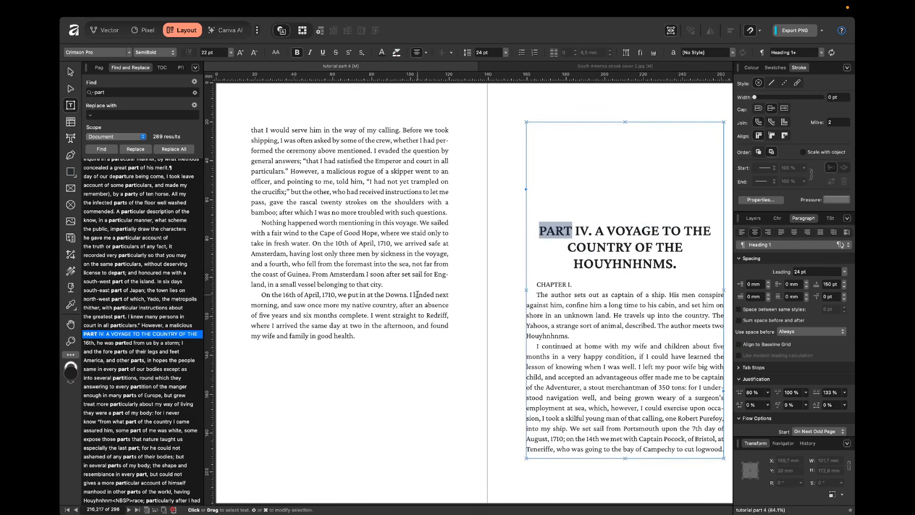
click(619, 246)
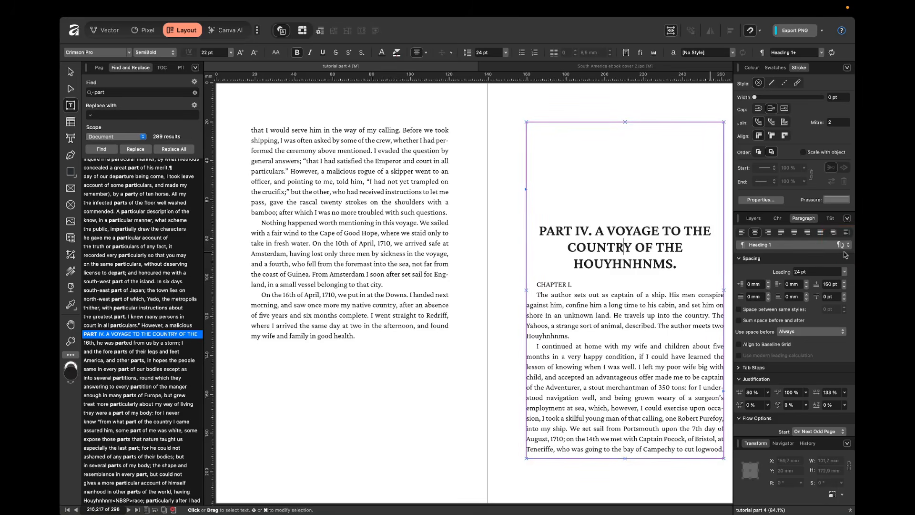
click(841, 246)
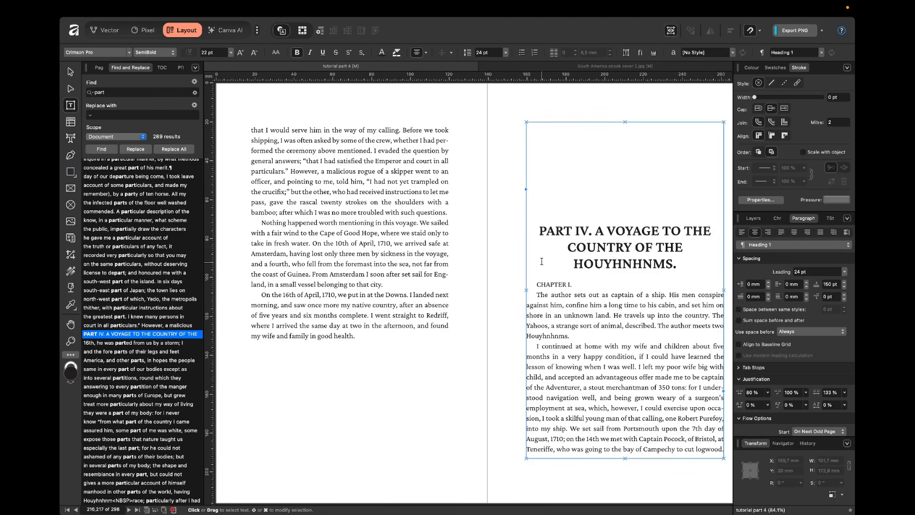
Check the updated Heading 1 formatting on the Part III and Part II headings through the search results.
scroll(123, 244, up, 10)
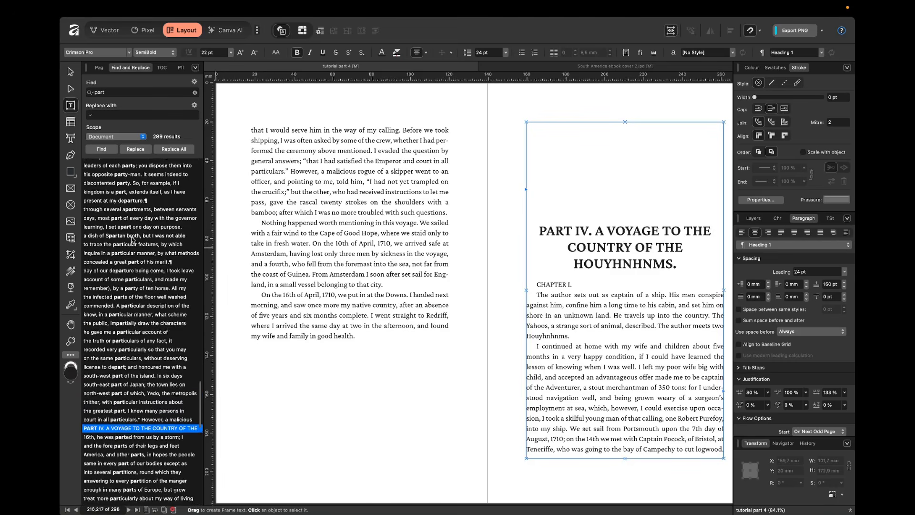
scroll(132, 240, up, 7)
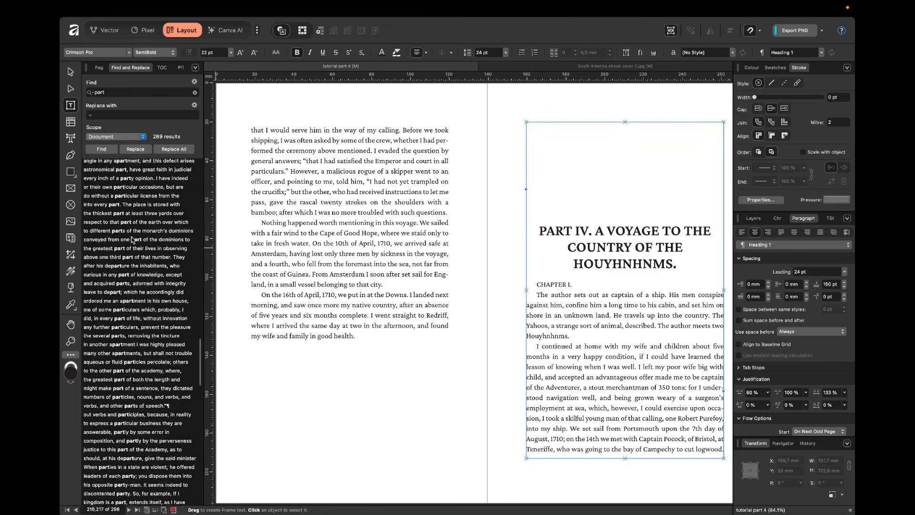
click(130, 200)
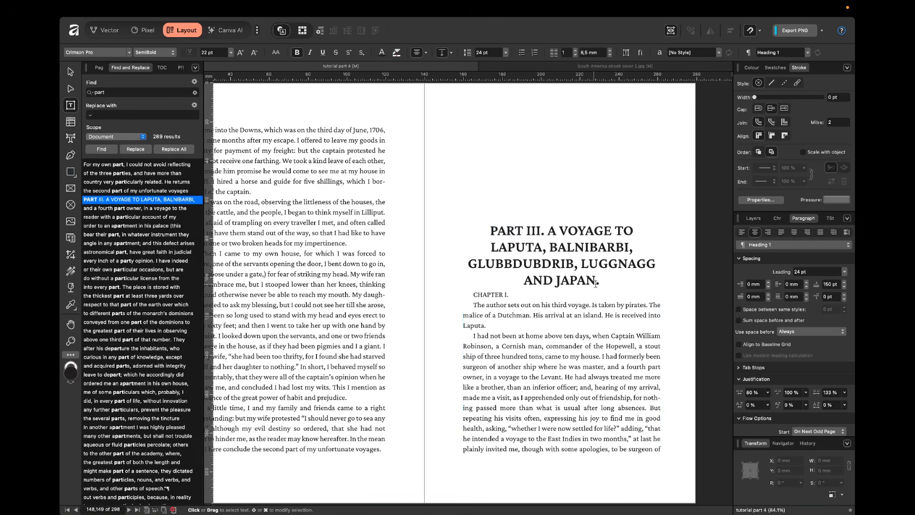
scroll(393, 248, up, 3)
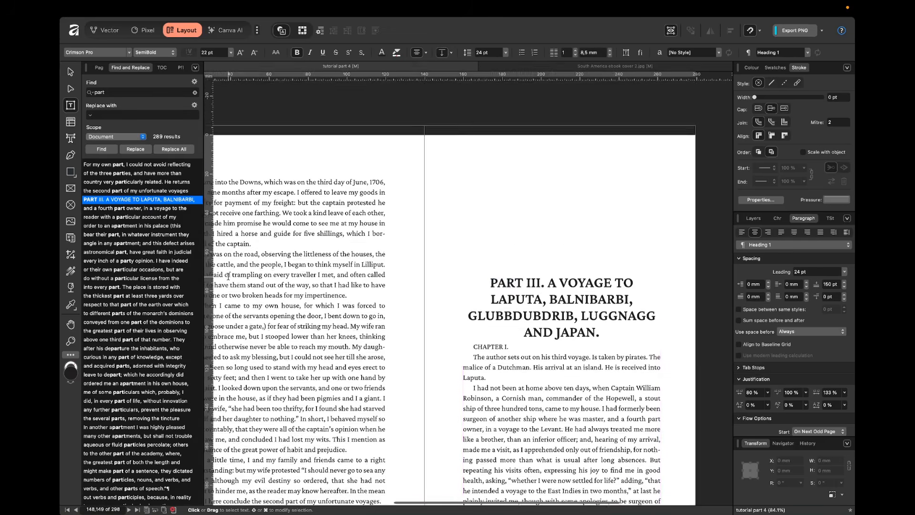
scroll(123, 247, up, 15)
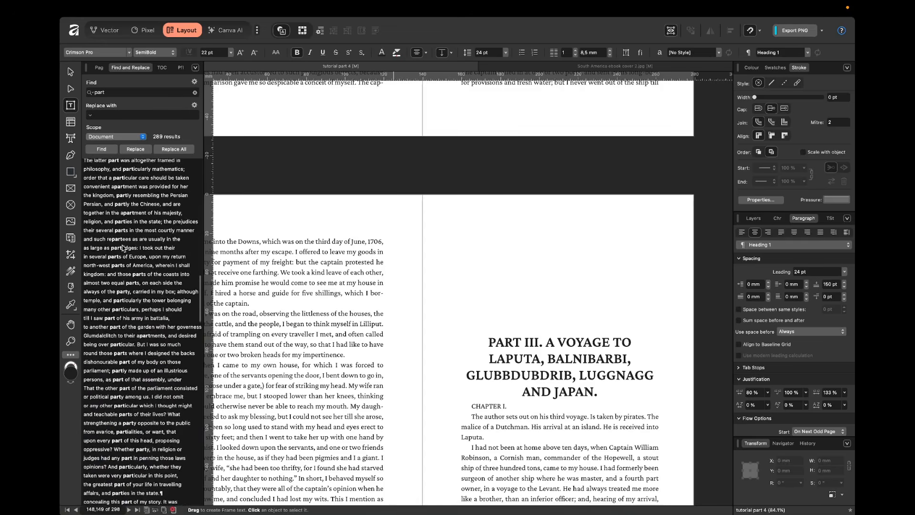
scroll(125, 257, up, 10)
click(130, 312)
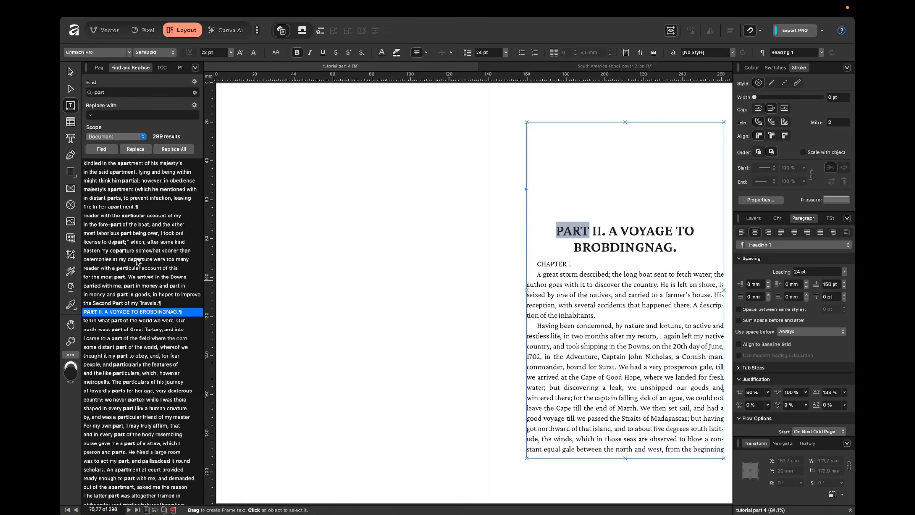
scroll(138, 262, up, 4)
scroll(137, 262, up, 6)
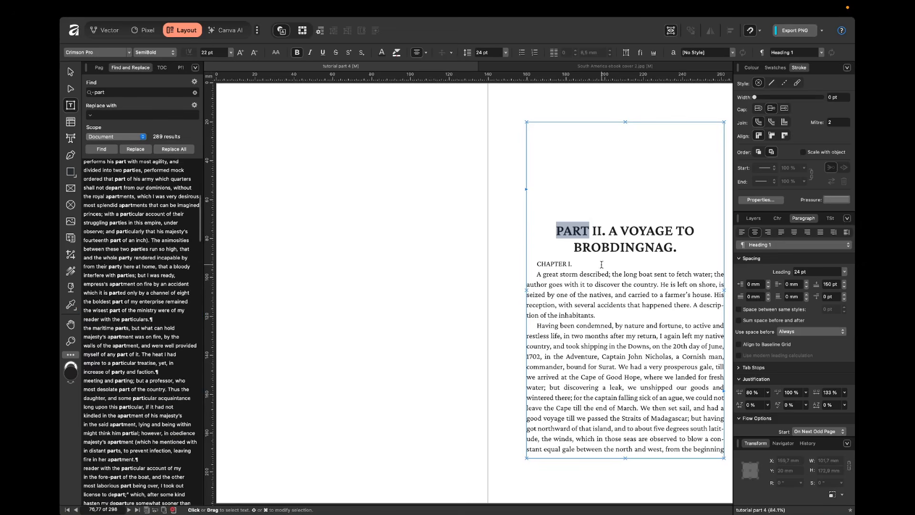
Place the cursor in the Part II heading and open the options of the Heading 1 text style.
scroll(692, 258, right, 3)
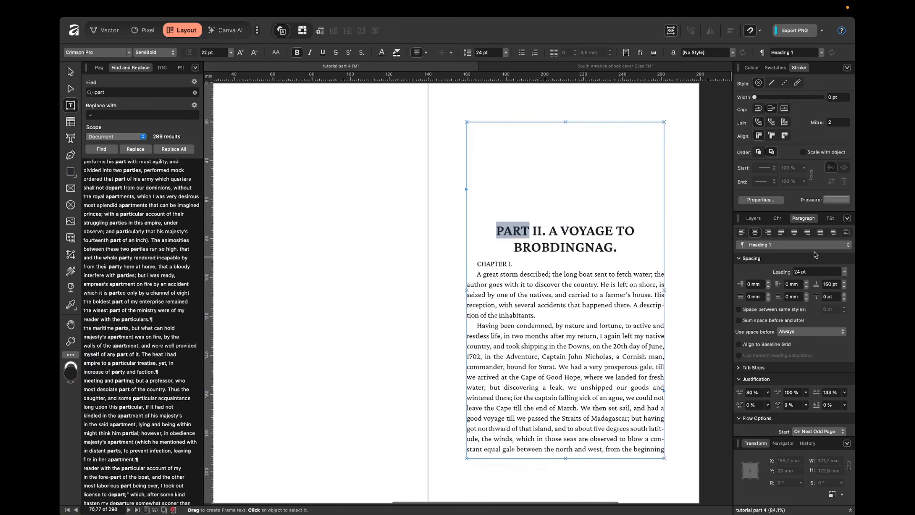
click(550, 247)
click(831, 219)
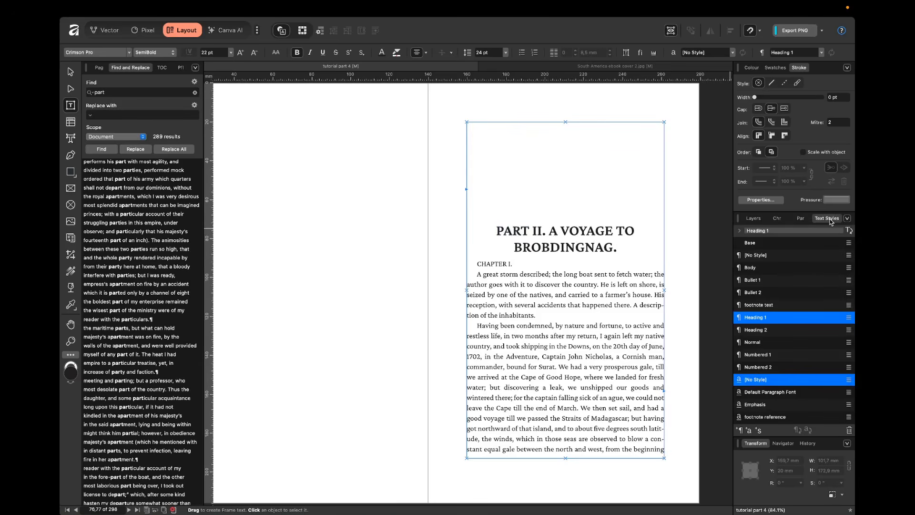
scroll(817, 267, up, 3)
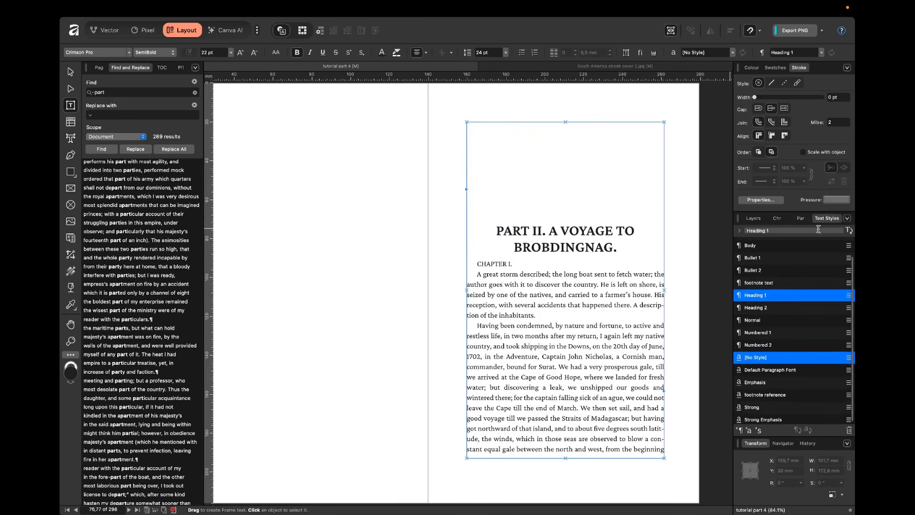
right_click(762, 300)
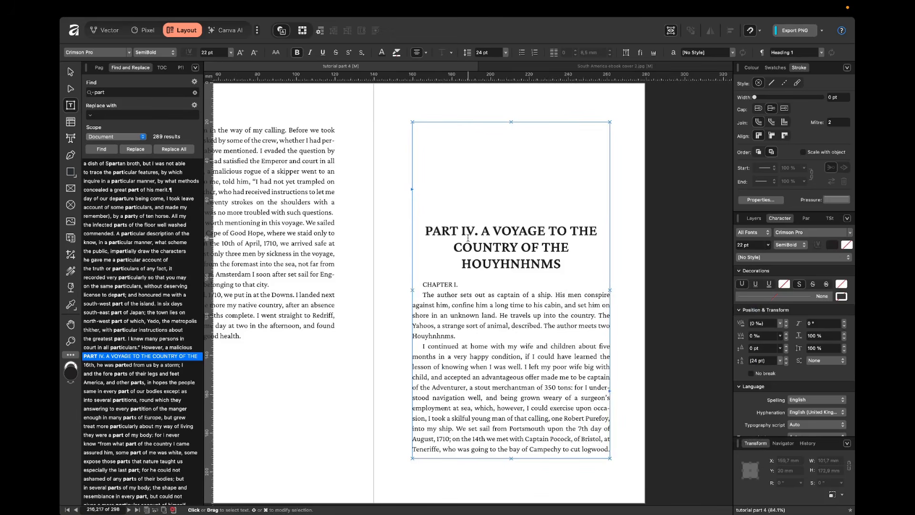
Select the full Part IV heading and inspect which text styles are applied to it.
drag(425, 232, 480, 225)
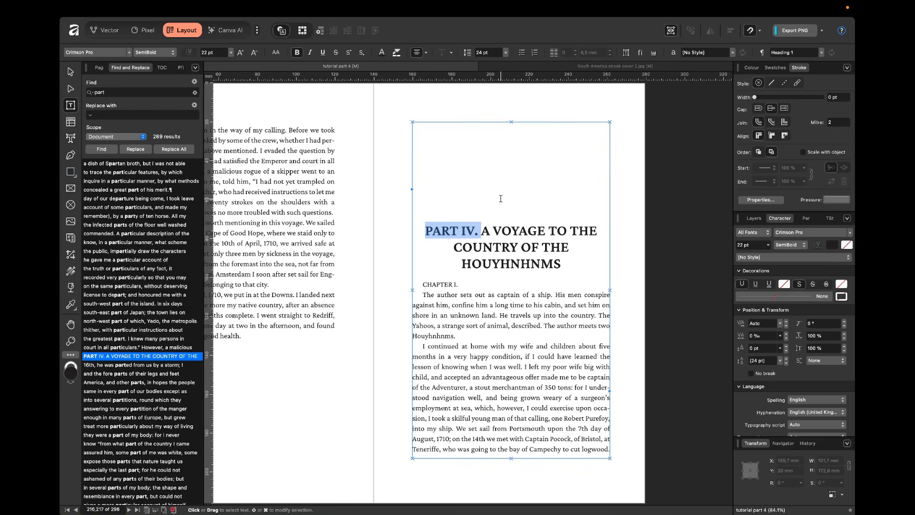
drag(425, 231, 559, 259)
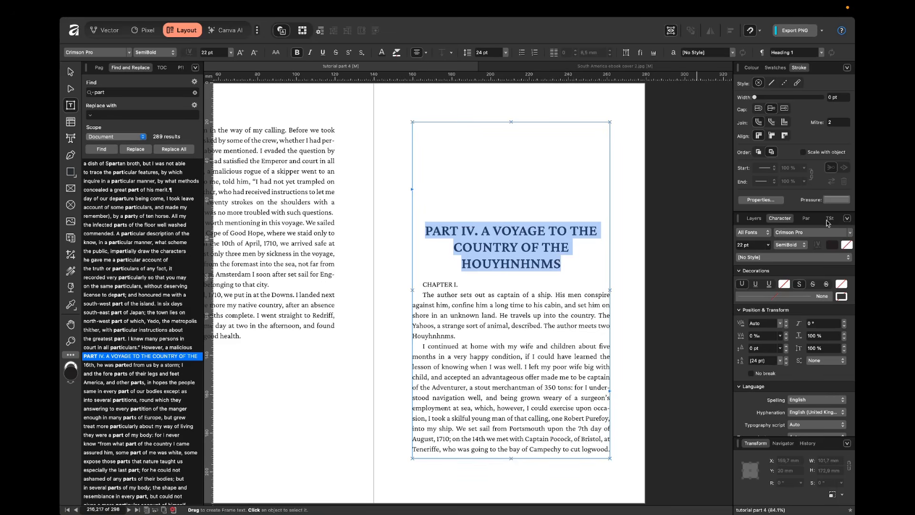
click(830, 218)
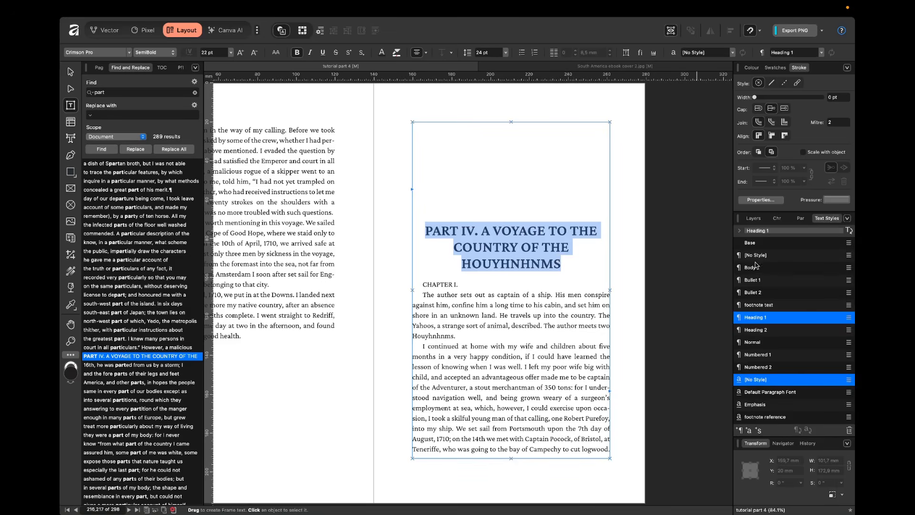
click(511, 257)
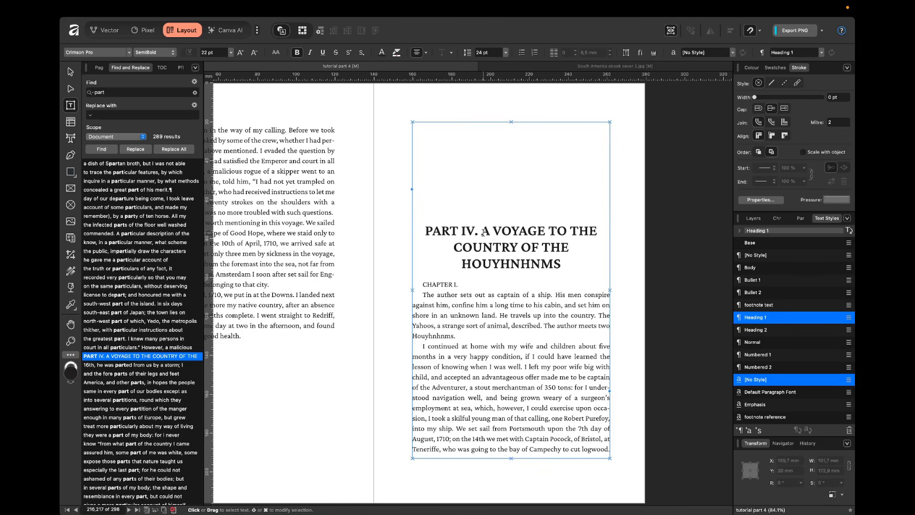
Split the Part IV heading before "A VOYAGE TO THE COUNTRY" into two separate Heading 1 paragraphs and return to "PART IV.".
click(483, 232)
key(BackSpace)
key(BackSpace)
key(BackSpace)
key(BackSpace)
key(BackSpace)
key(BackSpace)
key(BackSpace)
key(BackSpace)
key(BackSpace)
scroll(590, 240, right, 2)
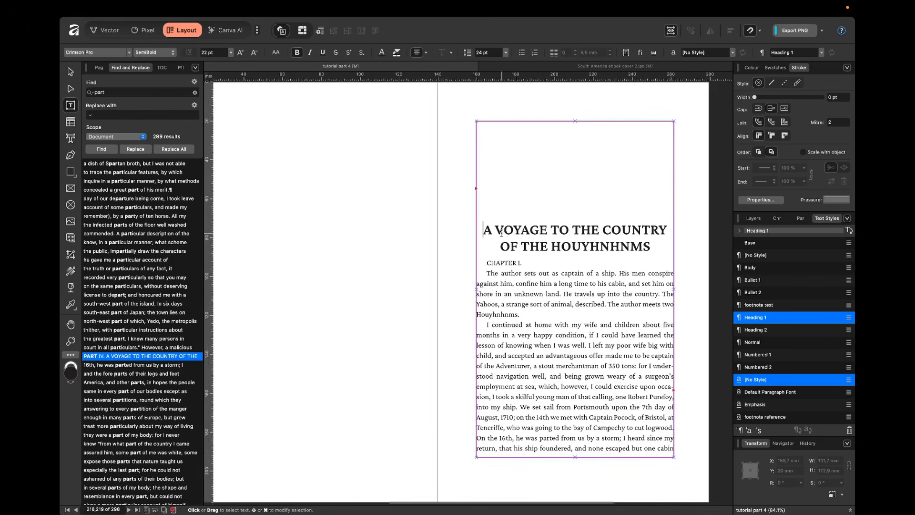
scroll(648, 249, up, 10)
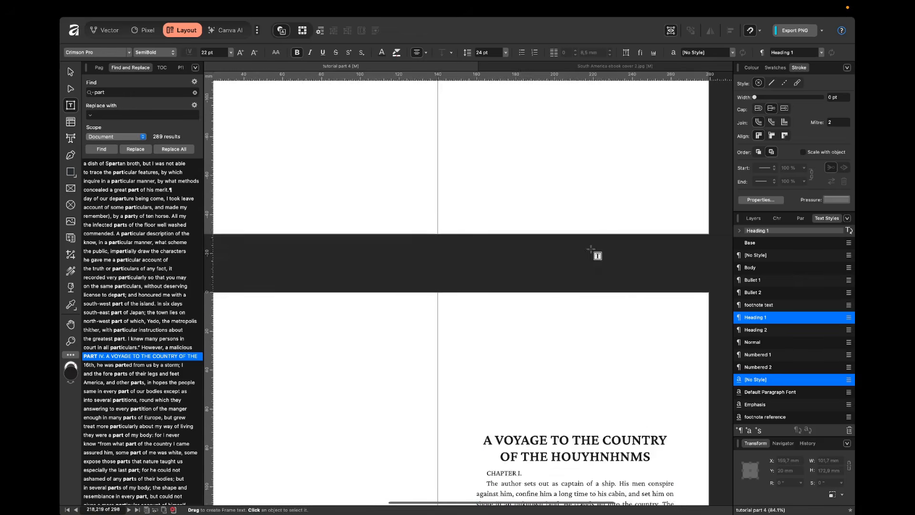
click(556, 222)
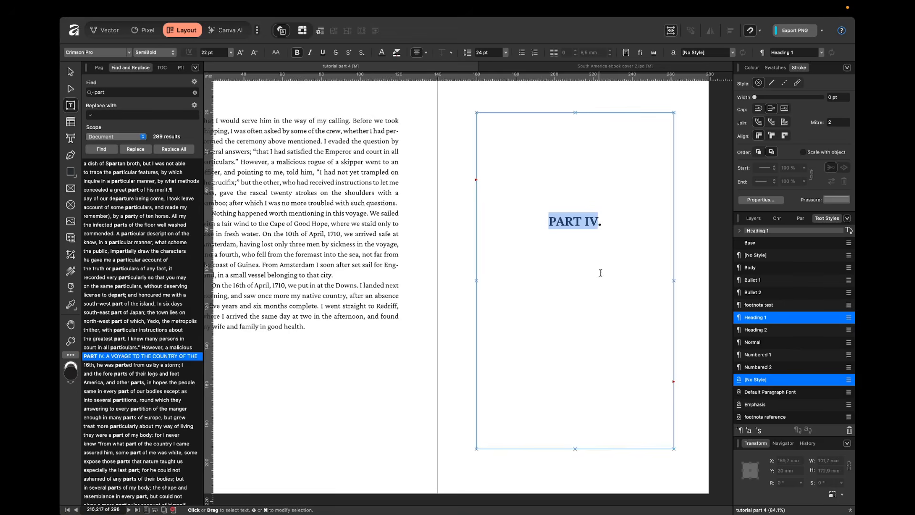
Undo the paragraph split in the Part IV heading, restoring the cursor before "A VOYAGE TO THE COUNTRY".
scroll(602, 222, down, 10)
click(506, 330)
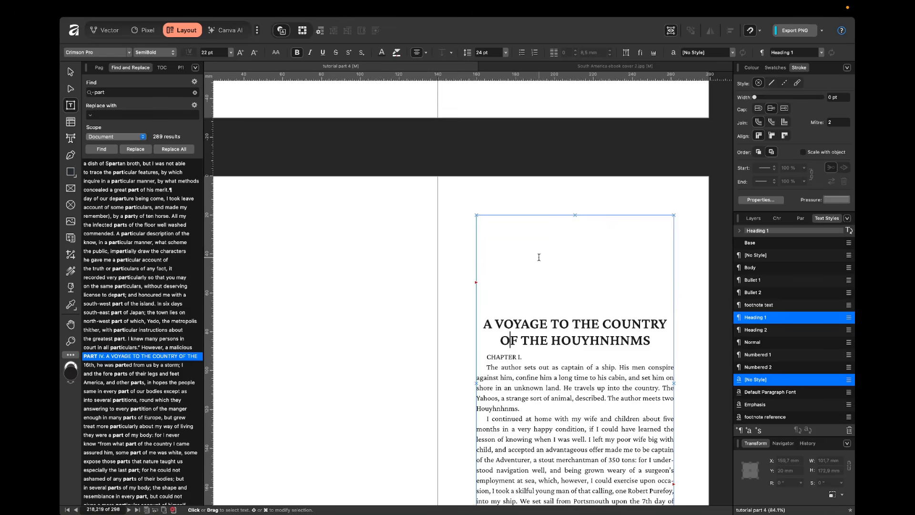
key(super+z)
key(super+z)
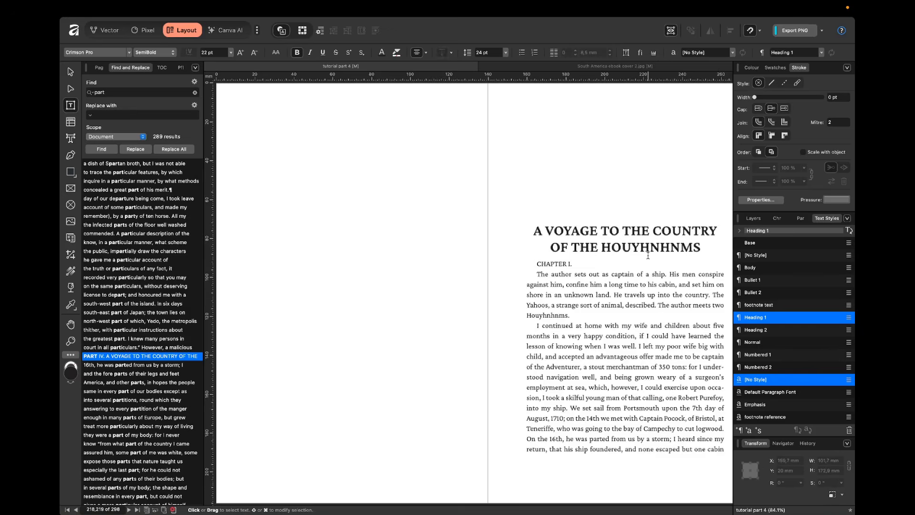
key(super+z)
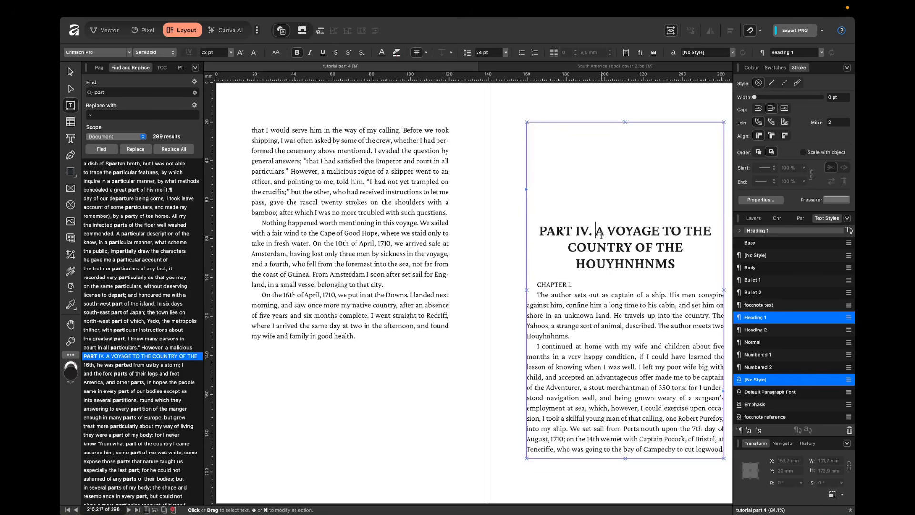
Insert a line break before "A VOYAGE TO THE COUNTRY" within the Part IV heading and check the single Heading 1 paragraph.
key(shift+Return)
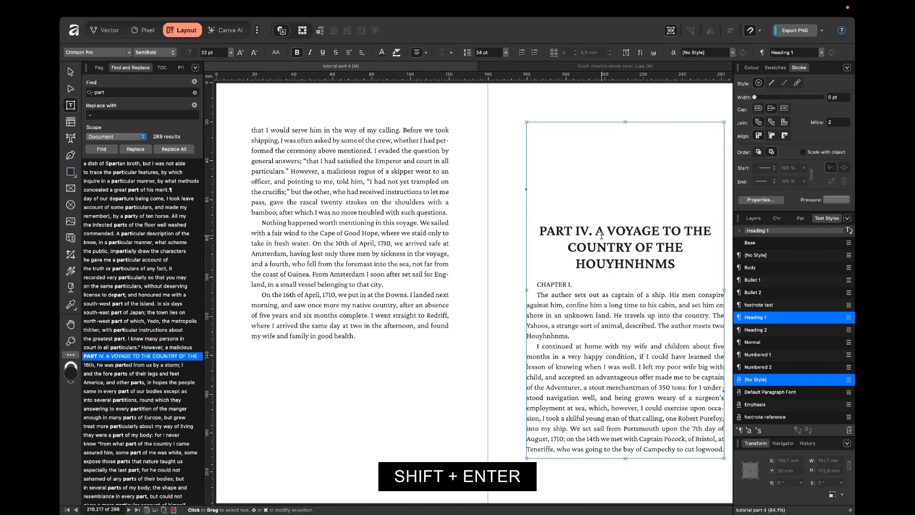
key(shift+Return)
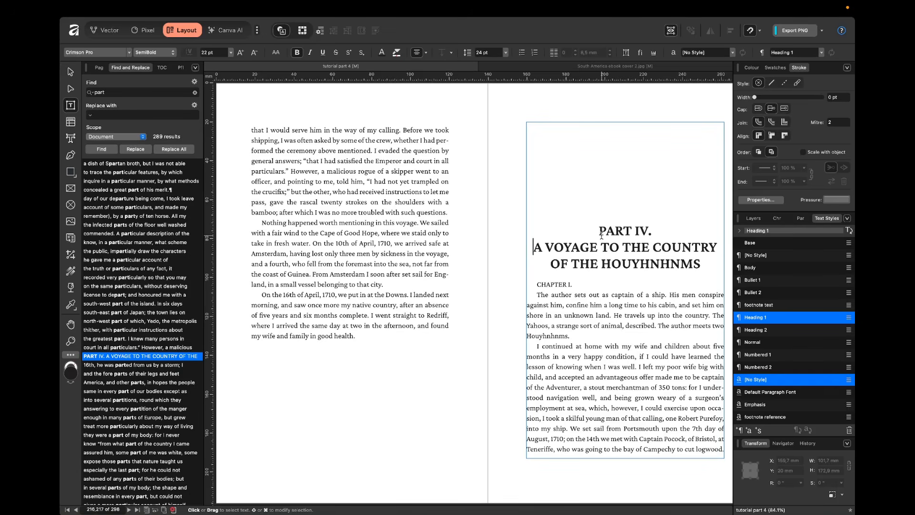
key(Escape)
drag(599, 230, 701, 263)
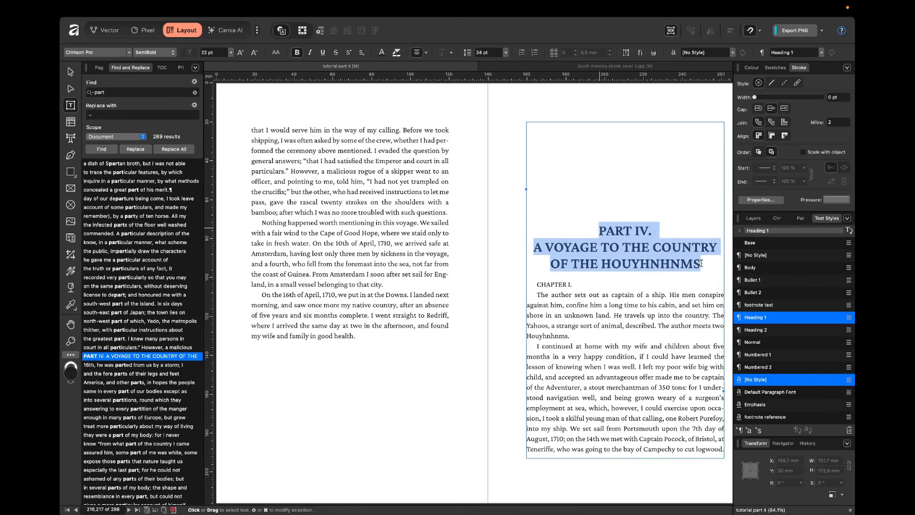
click(662, 234)
key(shift+Right)
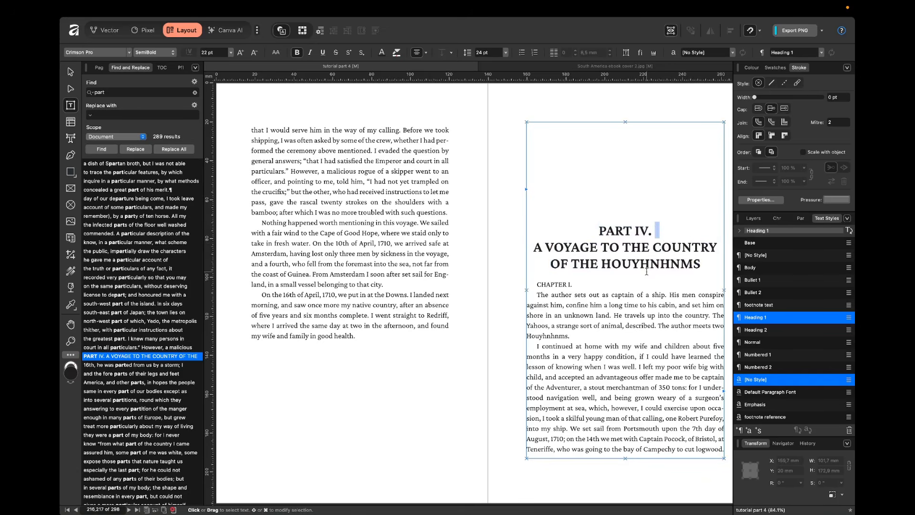
Delete the full stop after "PART IV" and set that line's font size to 16 pt.
click(678, 235)
key(BackSpace)
drag(651, 231, 599, 231)
click(777, 218)
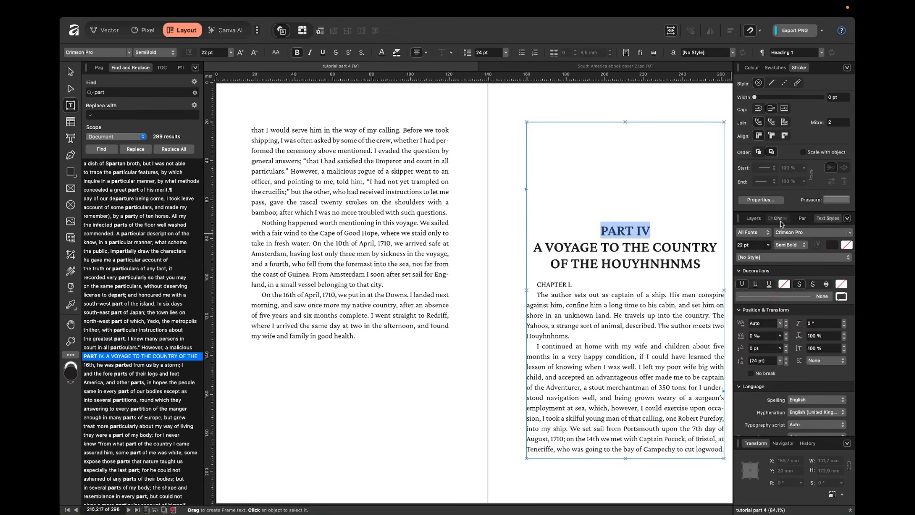
click(753, 244)
text(1)
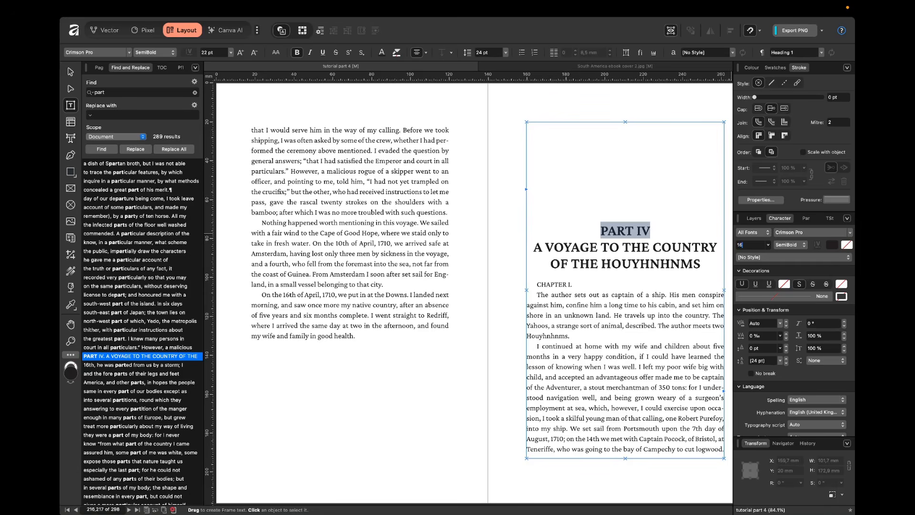
text(6)
key(Return)
Set the font weight of the "PART IV" line to Regular.
click(788, 244)
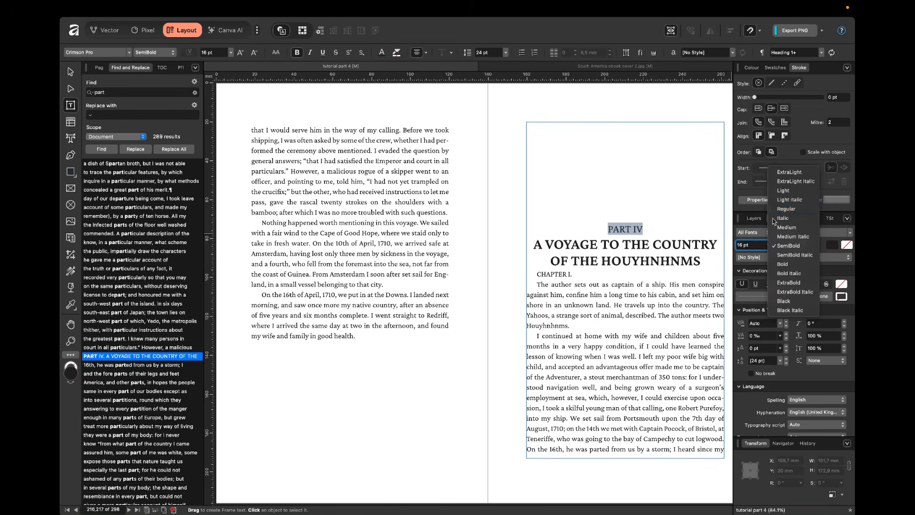
click(786, 208)
click(643, 253)
scroll(600, 258, right, 3)
drag(526, 232, 562, 231)
click(576, 273)
click(525, 232)
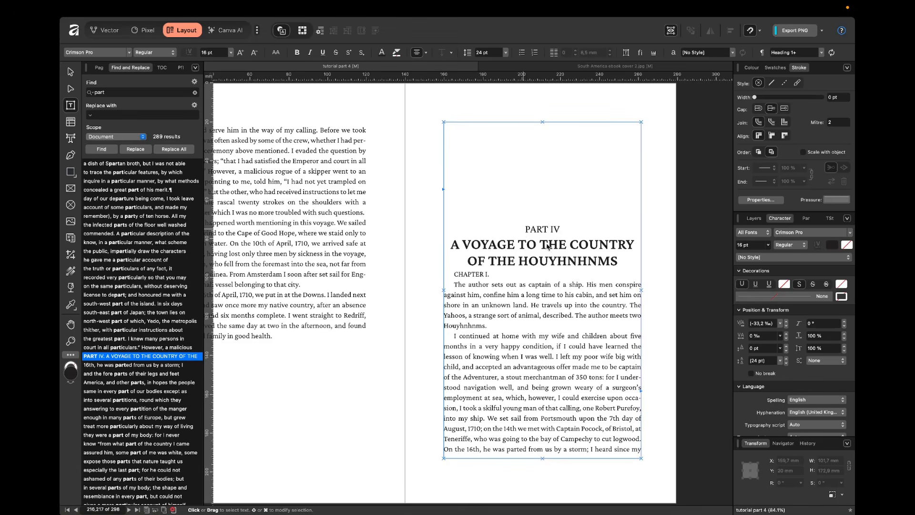
drag(524, 233, 551, 224)
click(537, 230)
key(Down)
key(Up)
key(Left)
key(shift+Right)
key(shift+Right)
key(shift+Right)
text(art)
key(ctrl+z)
Convert "PART IV" to title case and retype the numeral's last letter as a capital V.
double_click(542, 227)
drag(548, 227, 555, 227)
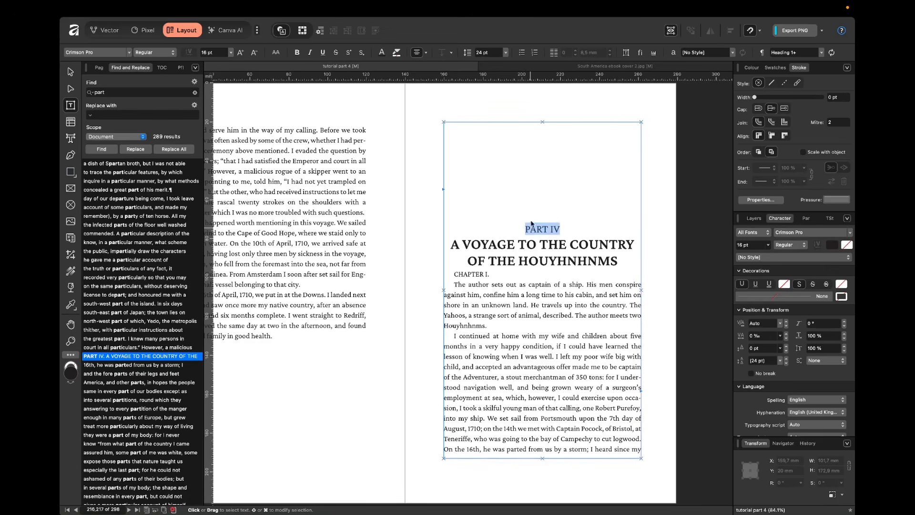
click(201, 9)
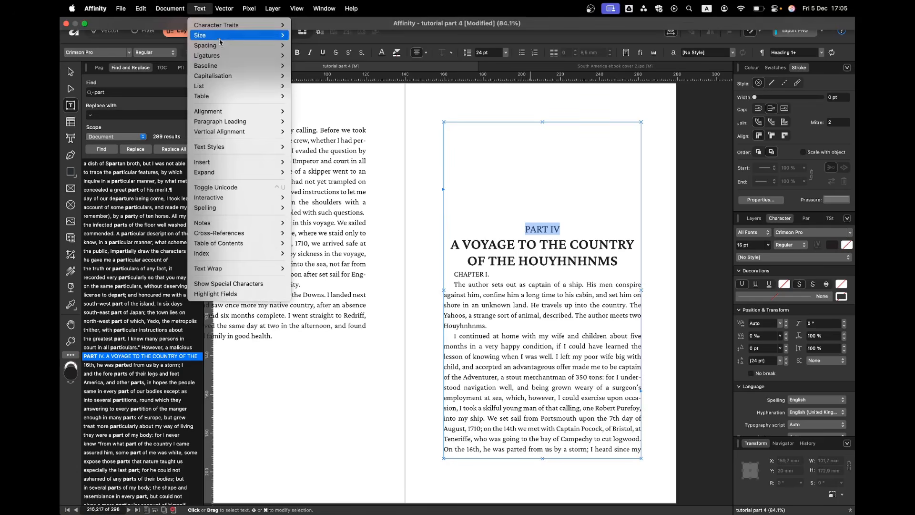
mouse_move(245, 77)
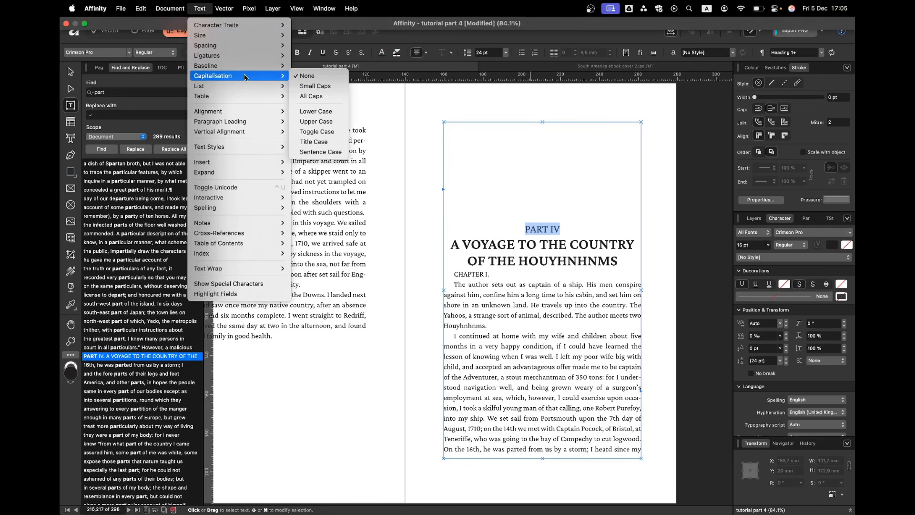
click(324, 142)
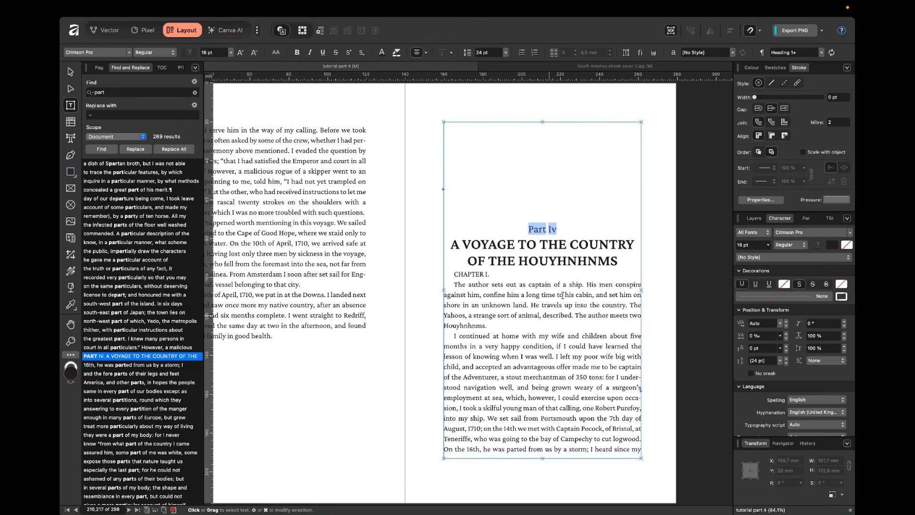
click(565, 229)
key(shift+Left)
text(V)
Try adding an empty line below "Part IV" to separate it from the title, and remove the line again.
drag(527, 229, 559, 229)
click(577, 234)
key(Return)
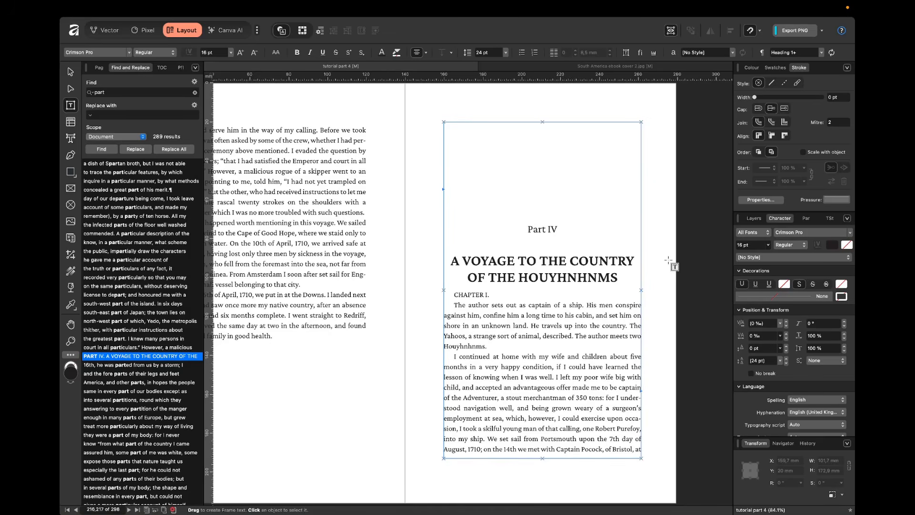
click(667, 263)
click(569, 245)
key(BackSpace)
Raise the baseline of "Part IV" gradually from 1 pt up to 9 pt.
mouse_move(558, 230)
mouse_down()
mouse_move(525, 233)
mouse_move(553, 226)
mouse_up()
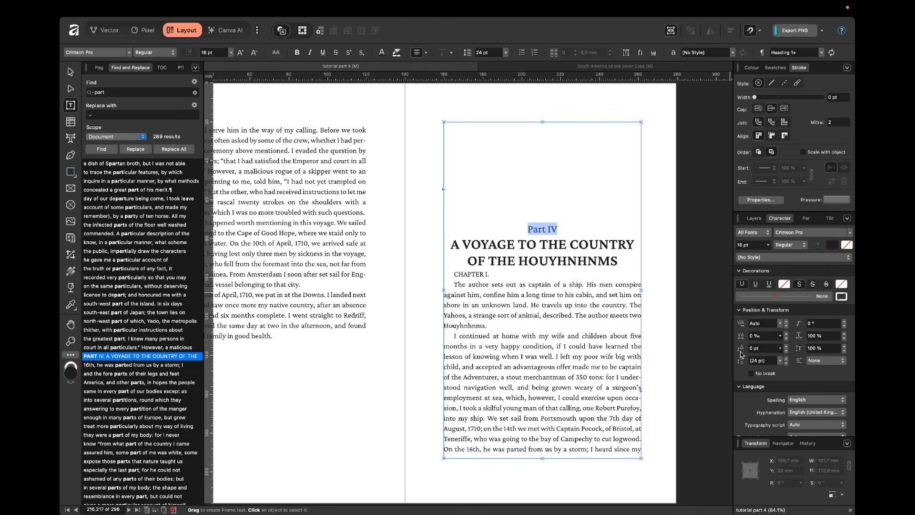
click(761, 348)
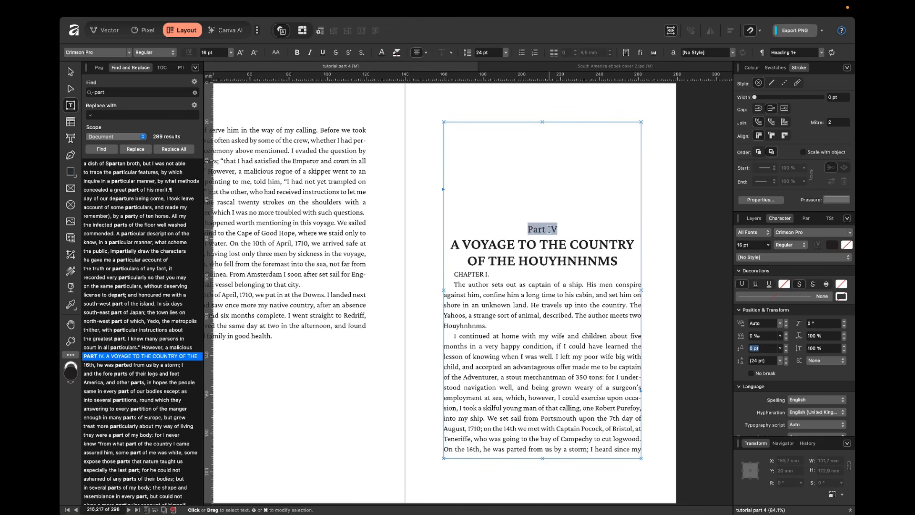
text(1)
key(Return)
key(Up)
key(Up)
key(Up)
key(Up)
key(Up)
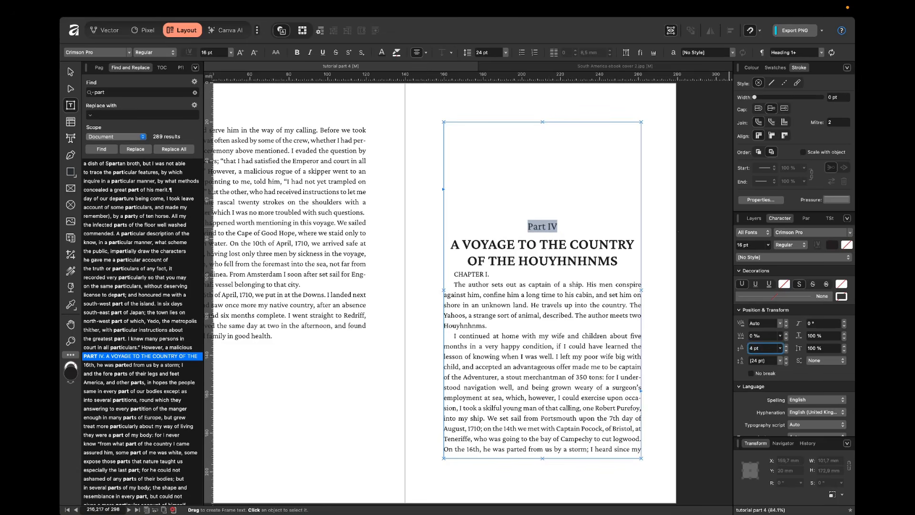
key(Up)
key(Up)
key(Up)
Try baseline shifts of 6 pt and -6 pt on the letter U in "COUNTRY", and raise the letter back into line.
click(606, 248)
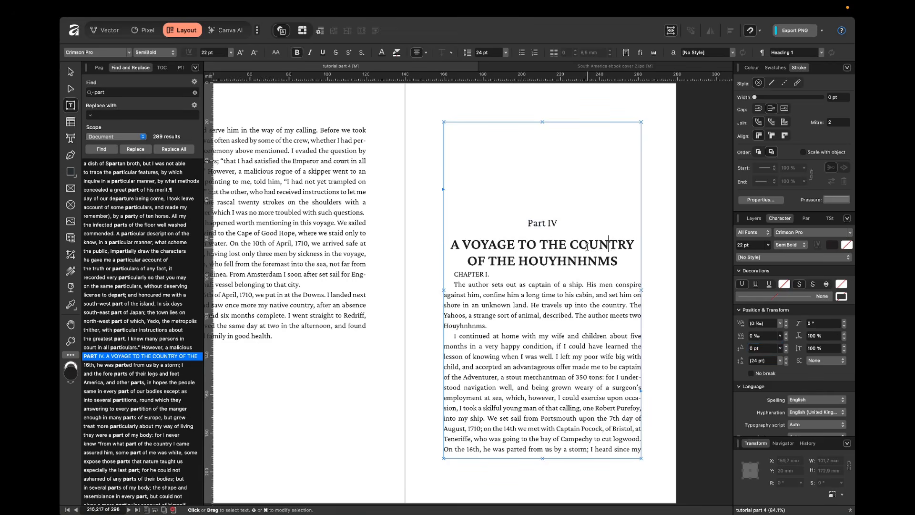
drag(589, 244, 595, 243)
click(766, 348)
text(6)
key(Return)
text(-6)
key(Return)
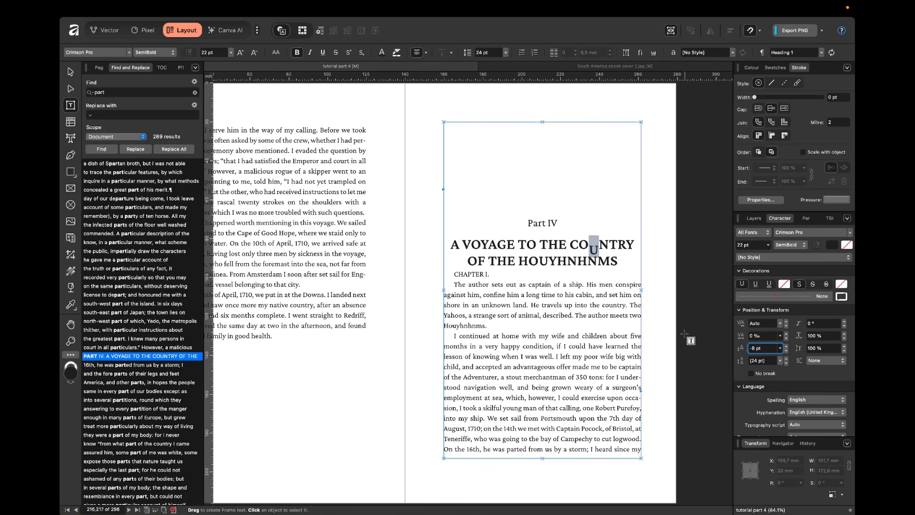
key(Down)
click(596, 248)
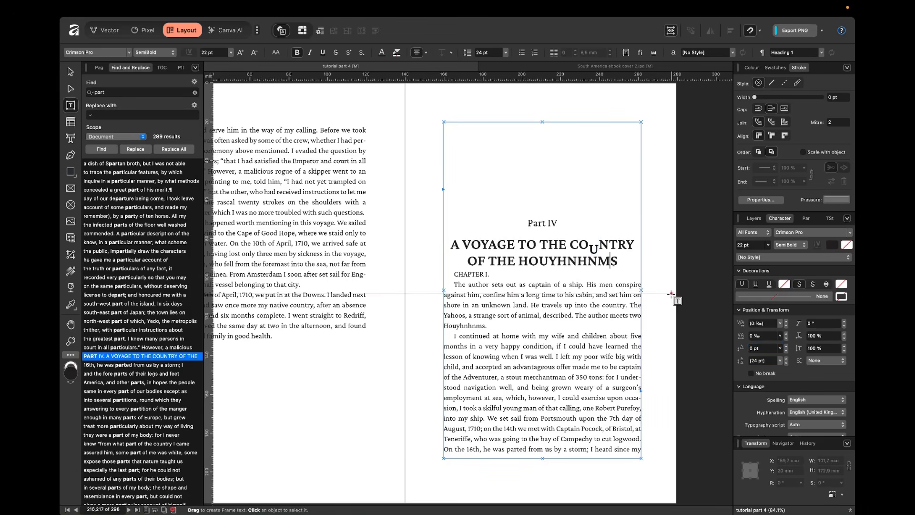
key(shift+Left)
key(alt+shift+Up)
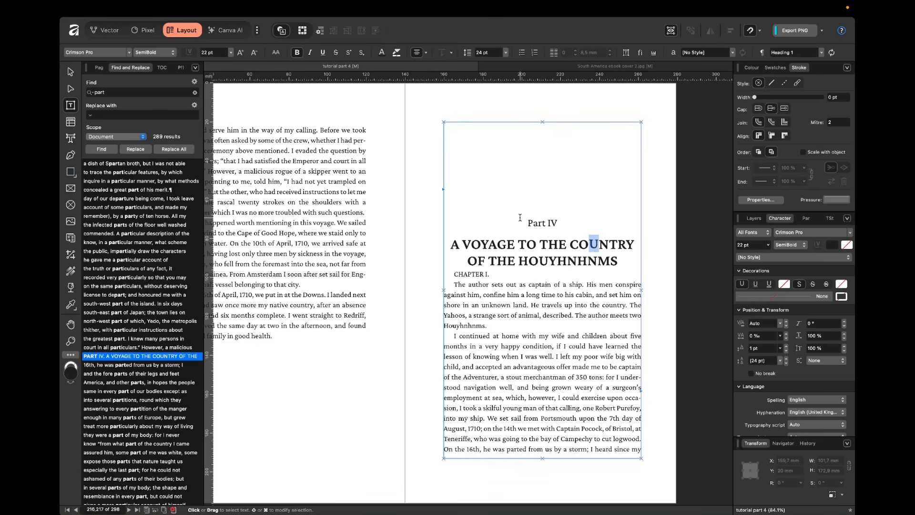
Set the baseline shift of "Part IV" to 15 pt to widen its distance from the title below.
drag(528, 223, 558, 223)
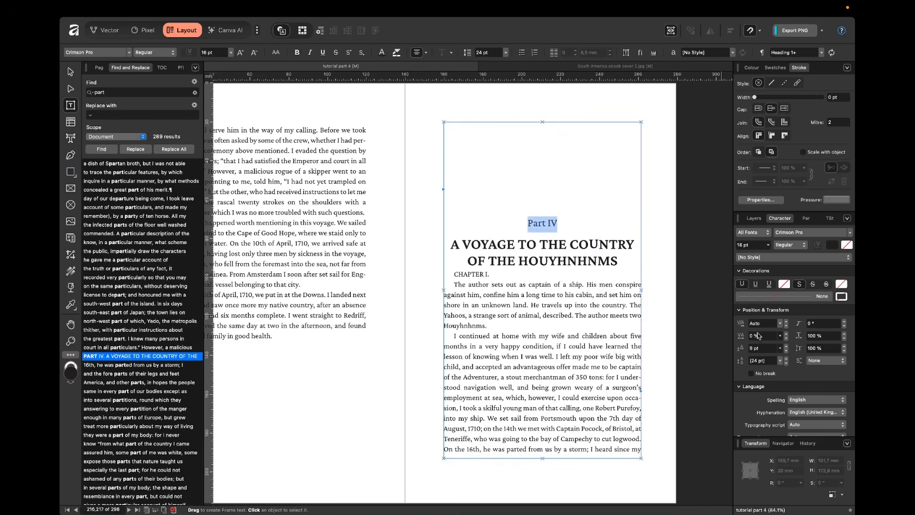
click(763, 347)
text(15)
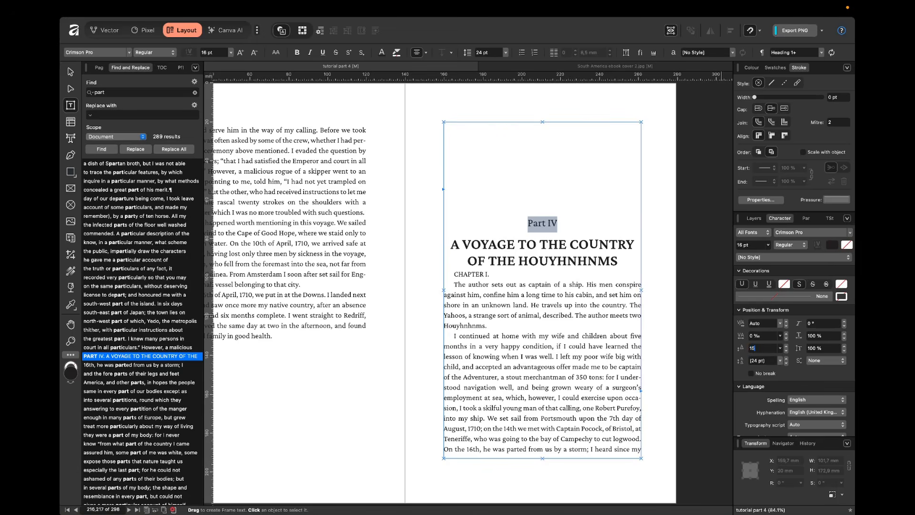
key(Return)
click(687, 299)
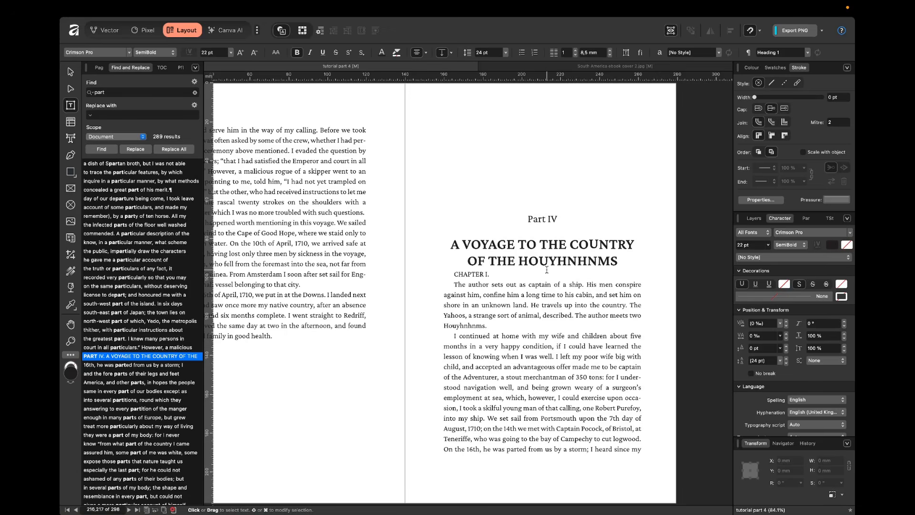
click(547, 244)
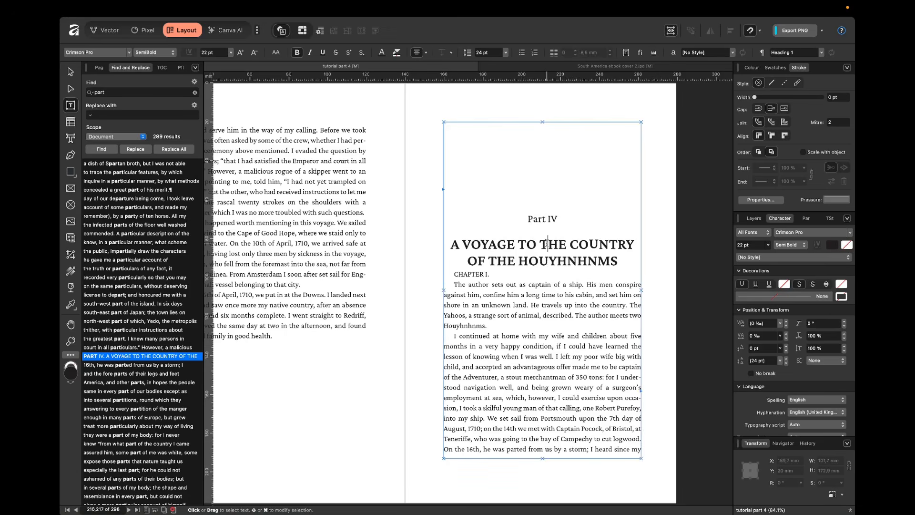
View the Part III heading through the search results and return to the reformatted Part IV heading for comparison.
scroll(131, 357, up, 5)
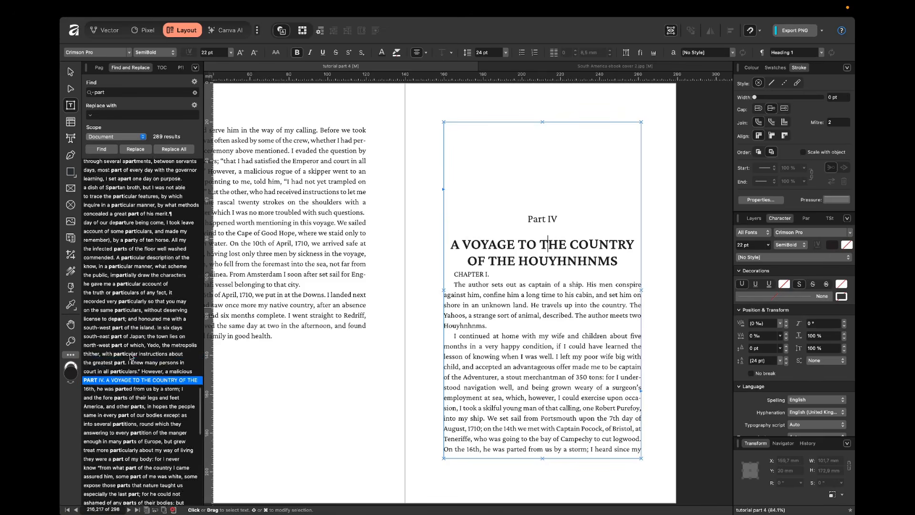
scroll(131, 357, up, 10)
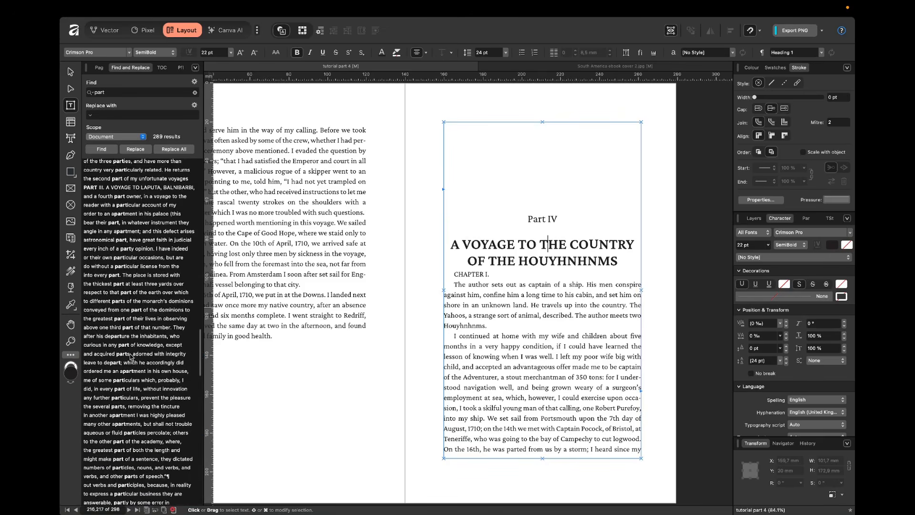
scroll(132, 357, up, 2)
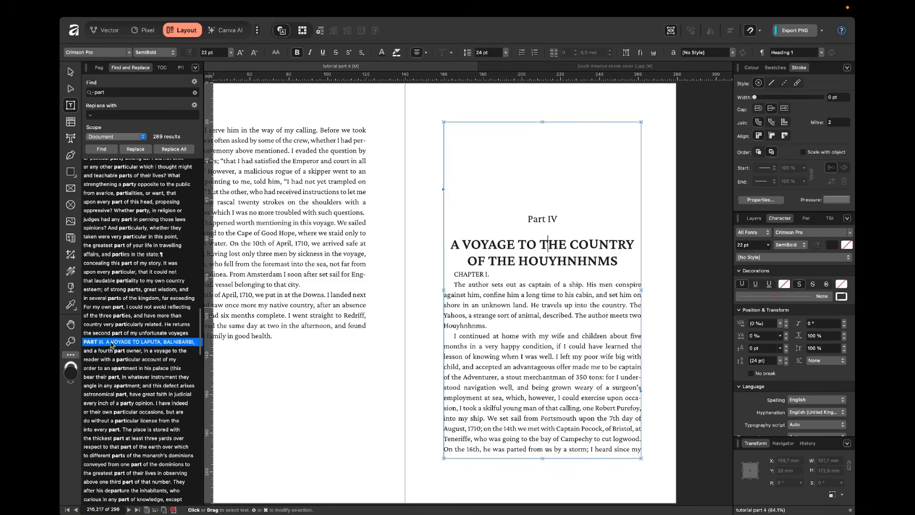
click(113, 342)
scroll(93, 326, down, 10)
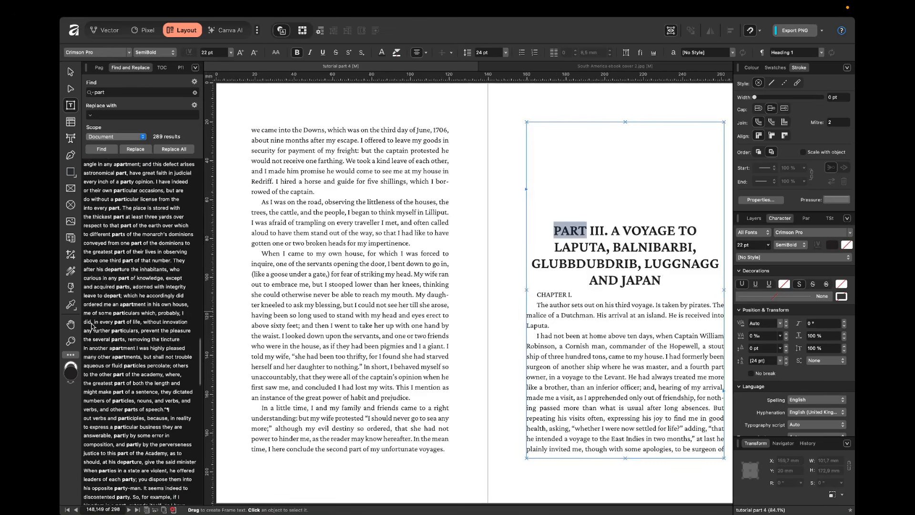
scroll(93, 325, down, 15)
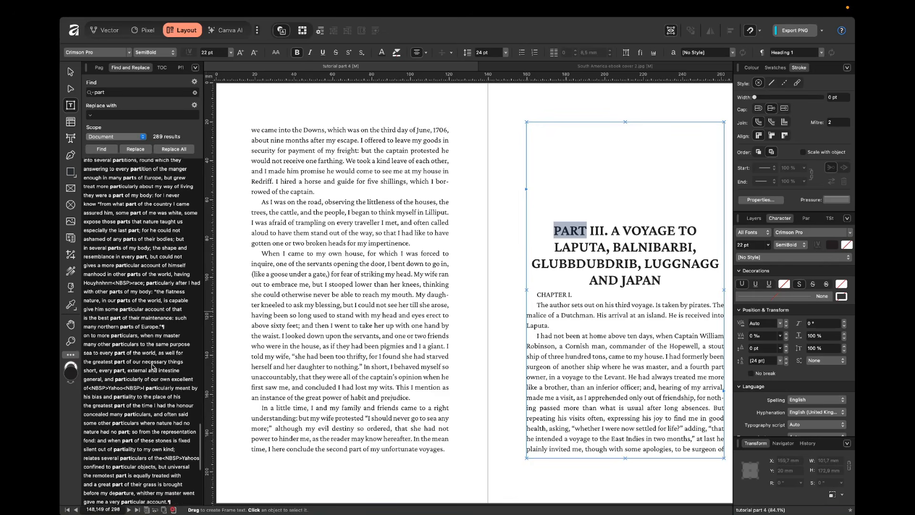
scroll(151, 366, down, 5)
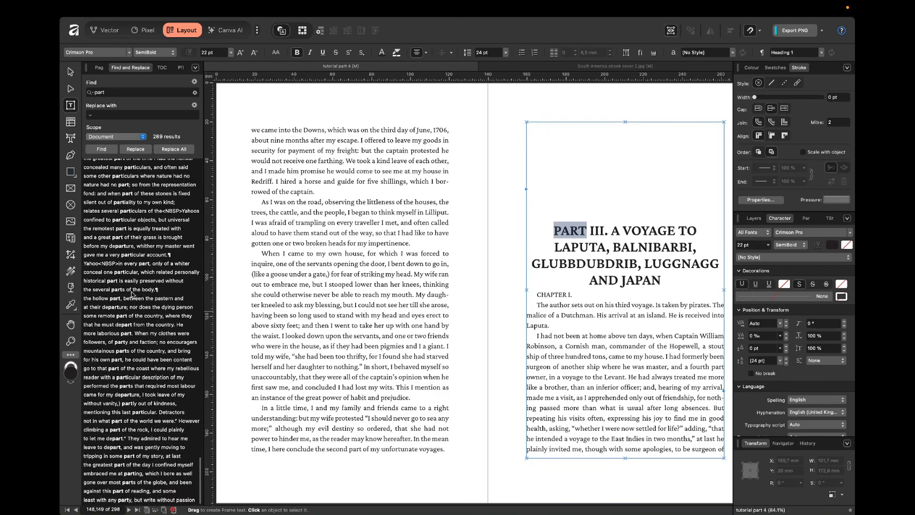
scroll(129, 299, up, 10)
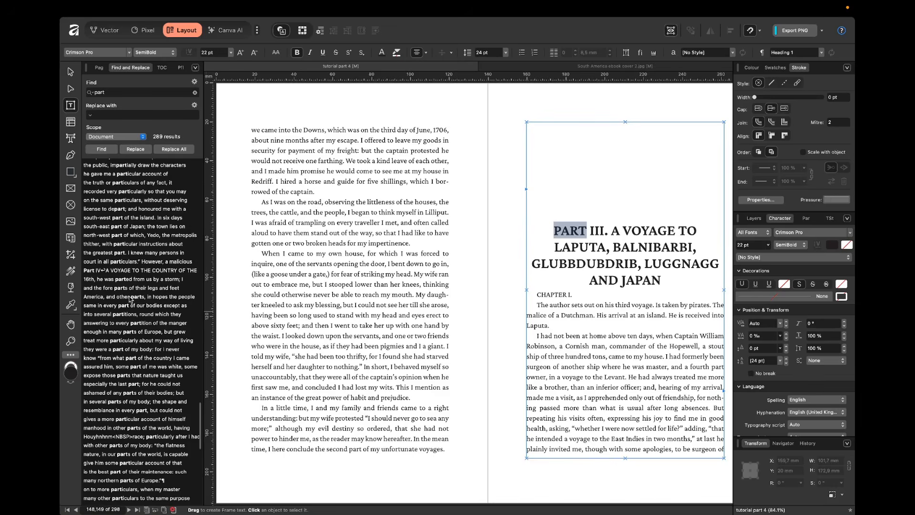
scroll(117, 265, up, 3)
click(121, 347)
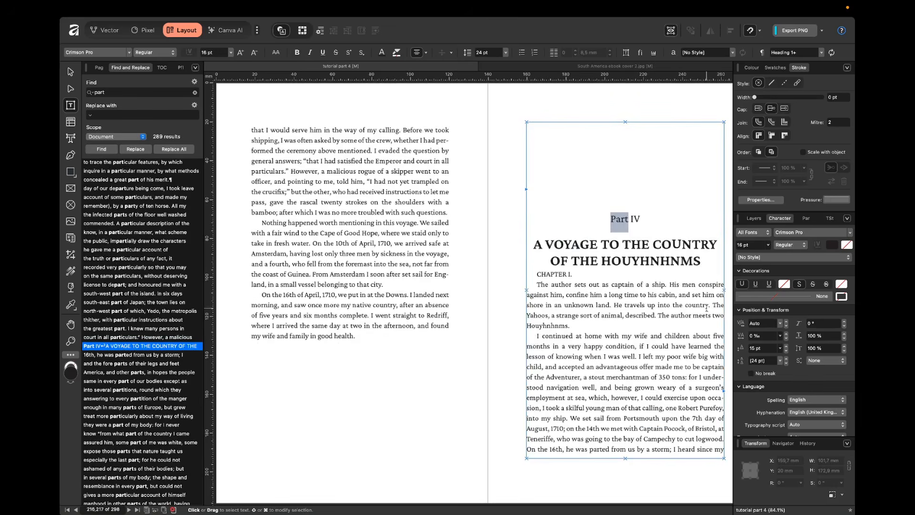
Create a character style named "Heading 1 cap" from the formatting of the "Part IV" label.
click(616, 220)
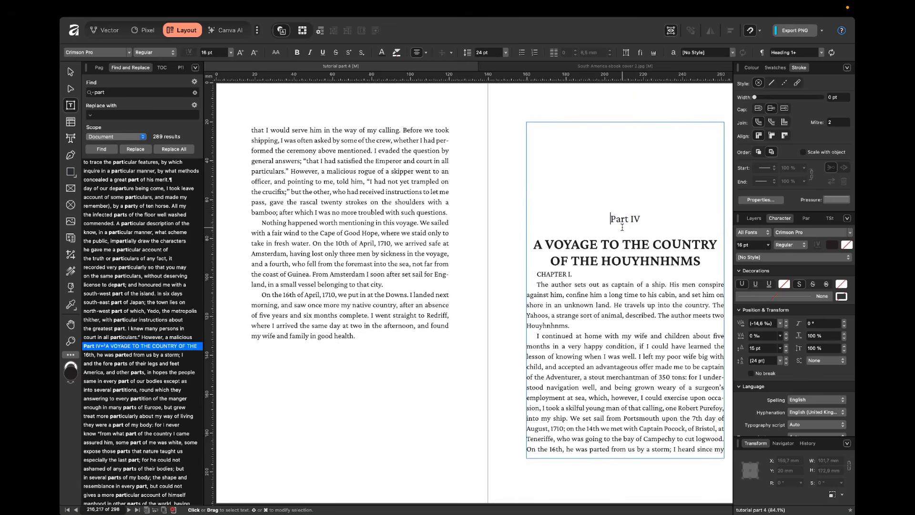
triple_click(678, 254)
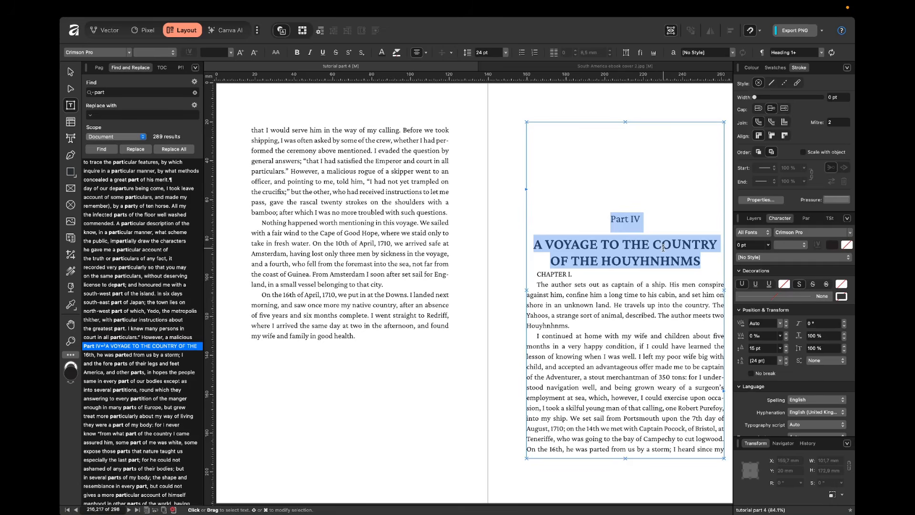
click(621, 220)
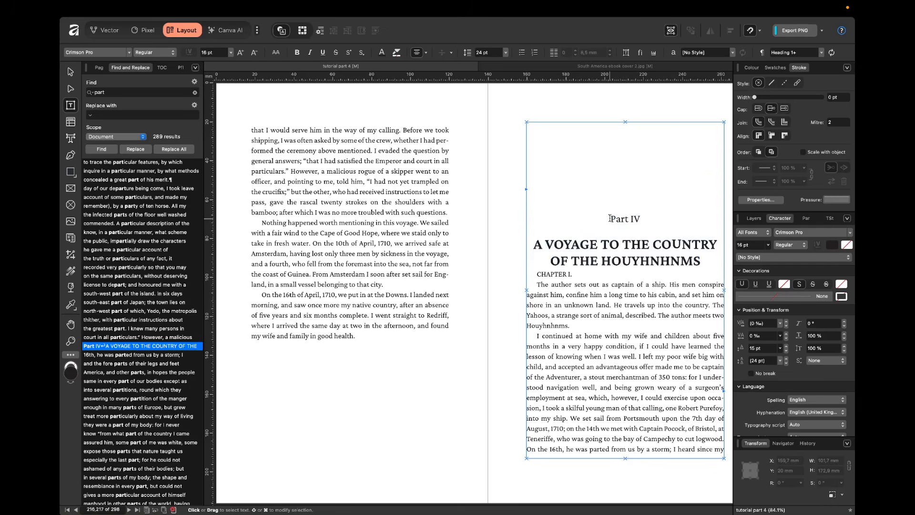
drag(611, 218, 637, 215)
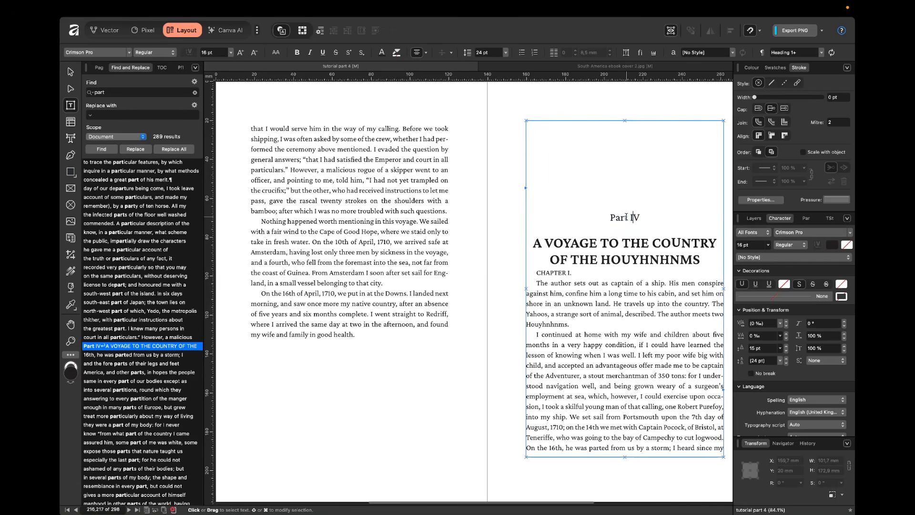
drag(611, 217, 640, 216)
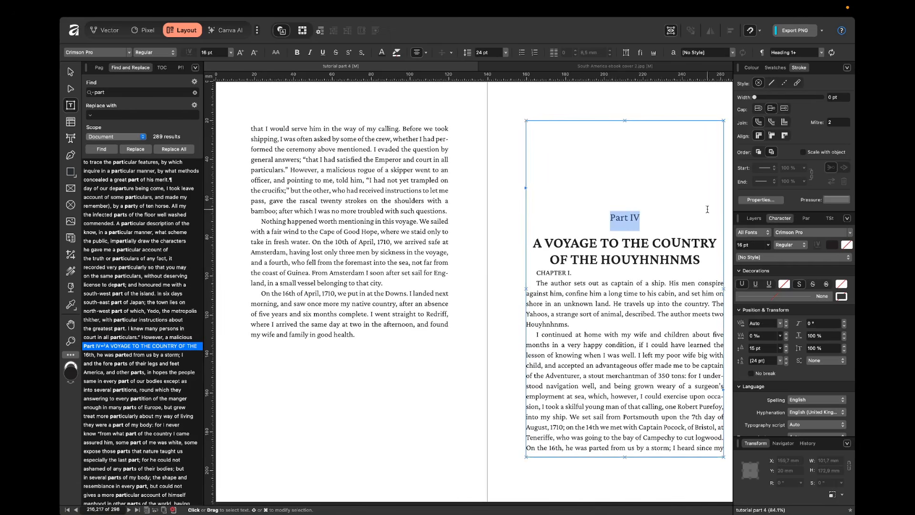
click(829, 218)
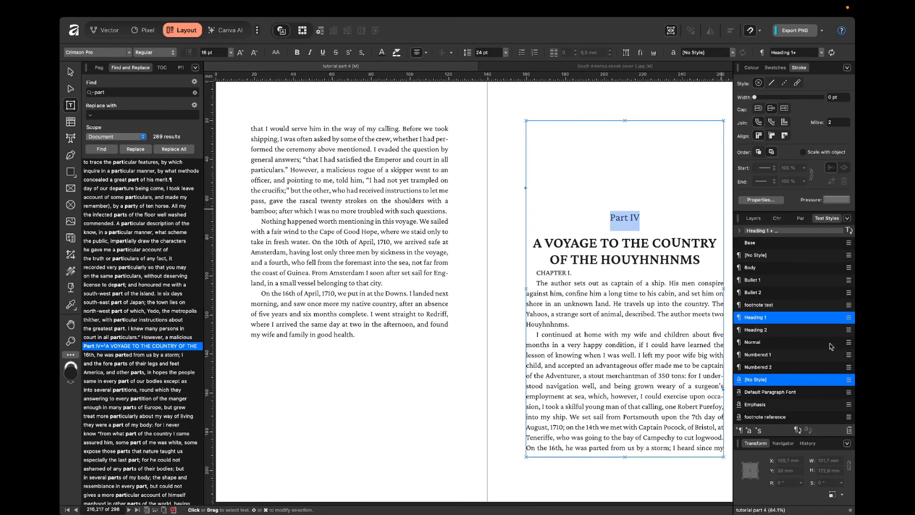
click(750, 431)
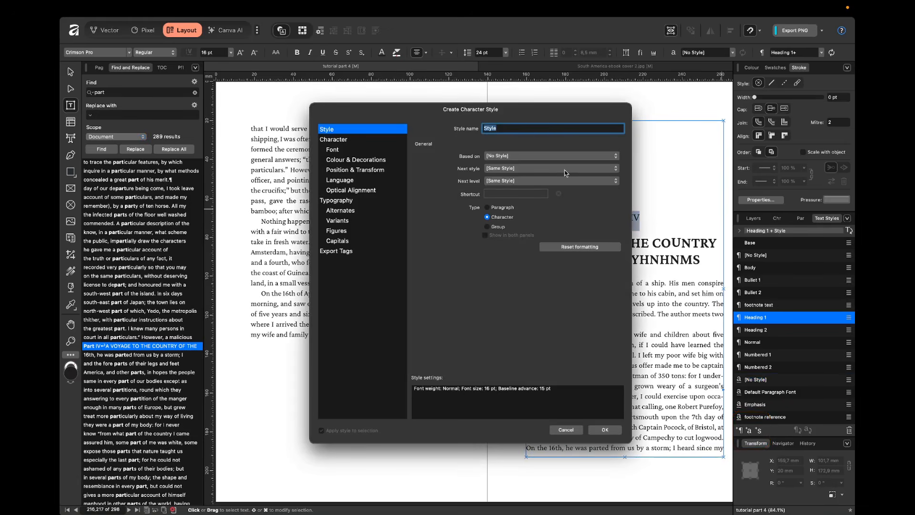
text(Heading 1 cap)
click(594, 430)
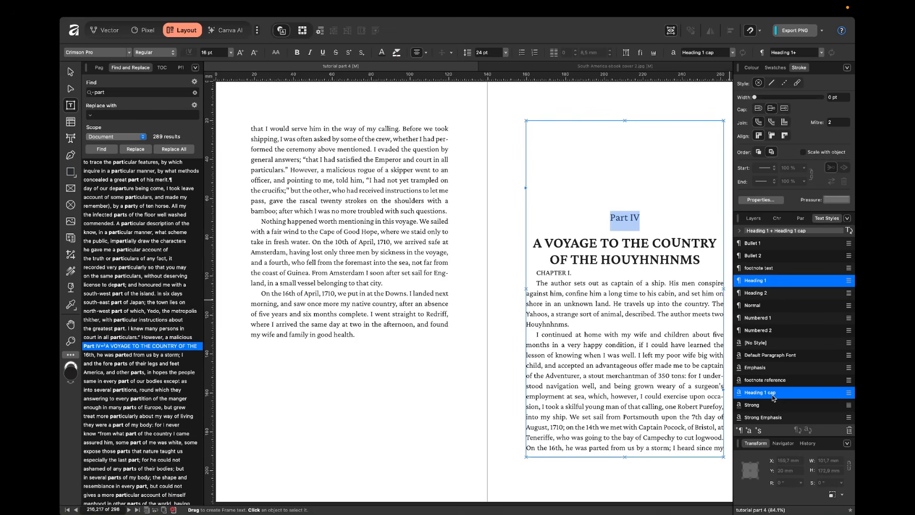
click(644, 222)
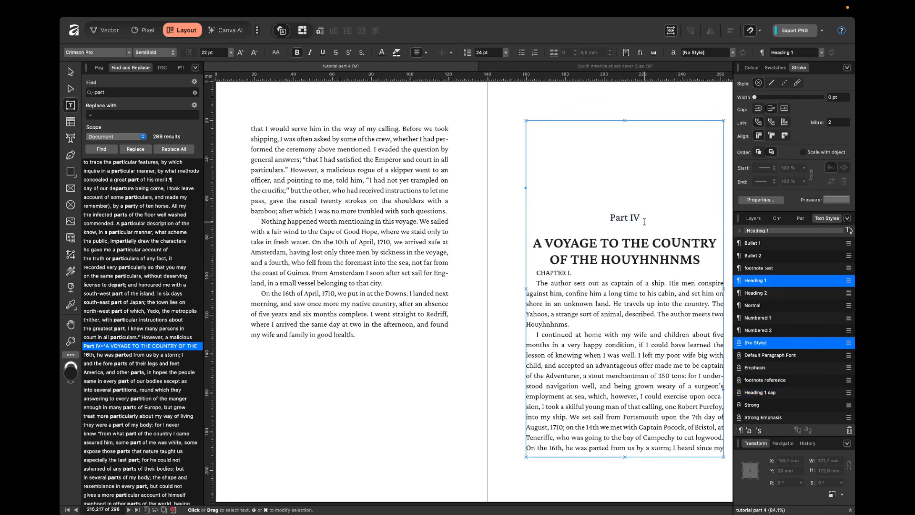
In the Part III heading, remove the period and space after "PART III" and break the title onto its own line.
scroll(97, 250, up, 9)
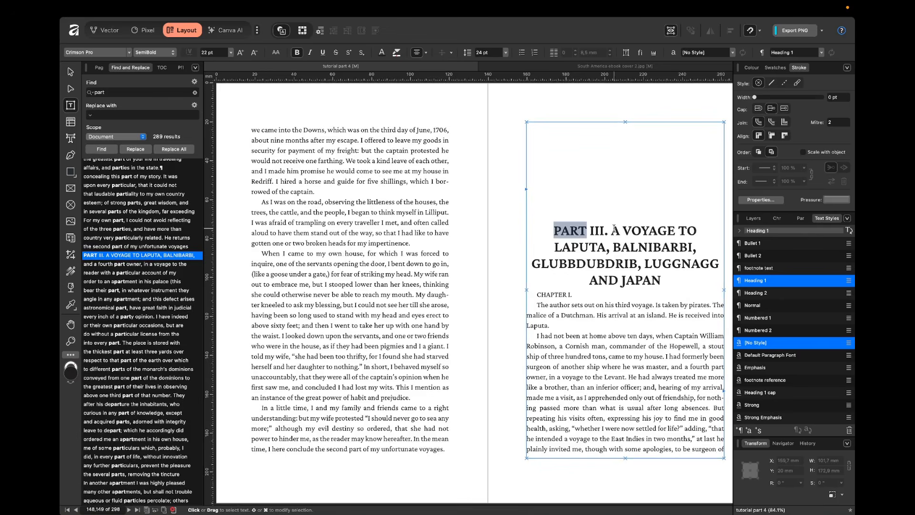
click(613, 230)
scroll(631, 289, right, 2)
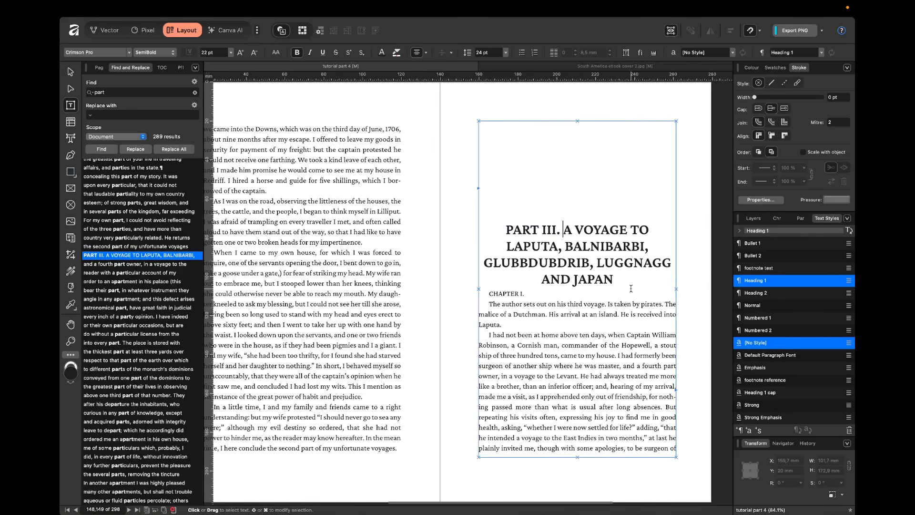
key(Delete)
key(BackSpace)
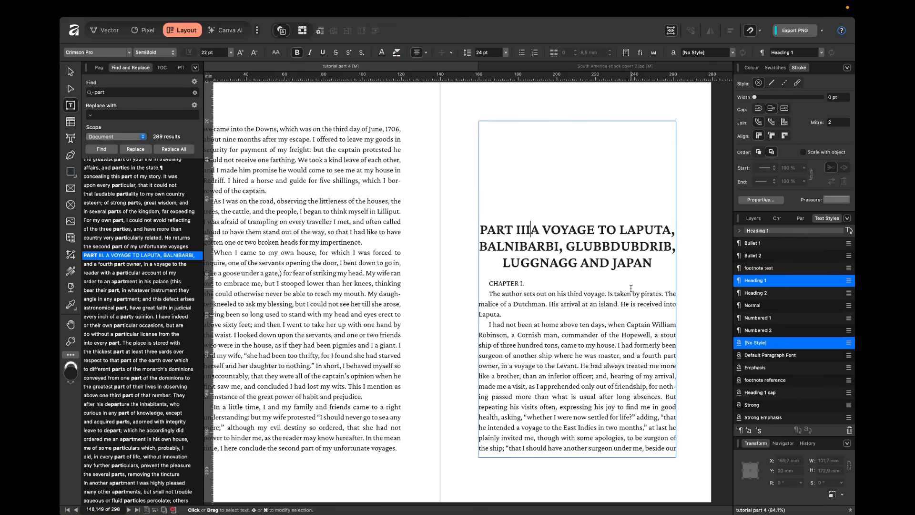
key(Return)
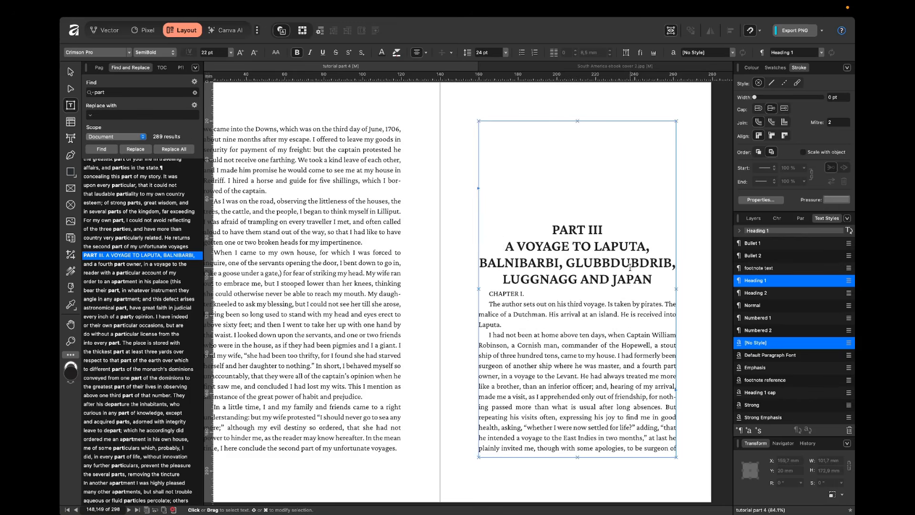
Apply the Heading 1 cap character style to the "PART III" line.
drag(551, 229, 601, 227)
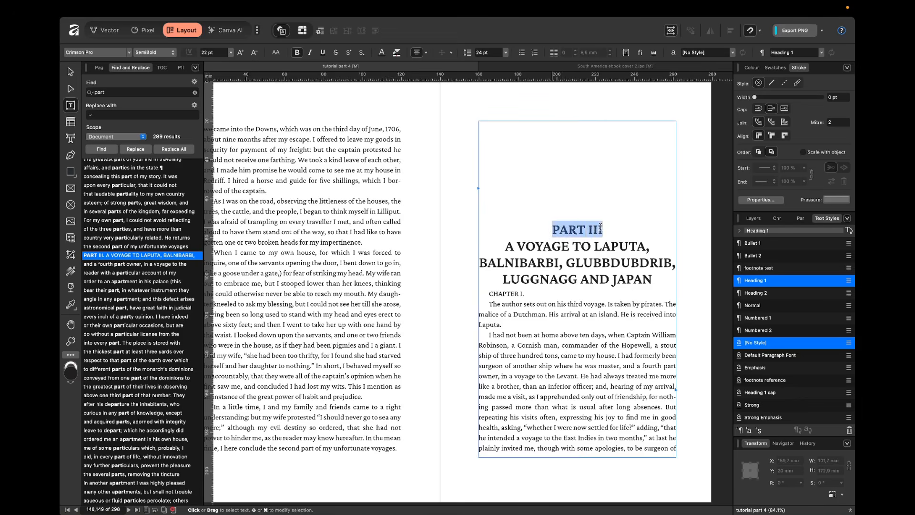
scroll(811, 363, down, 1)
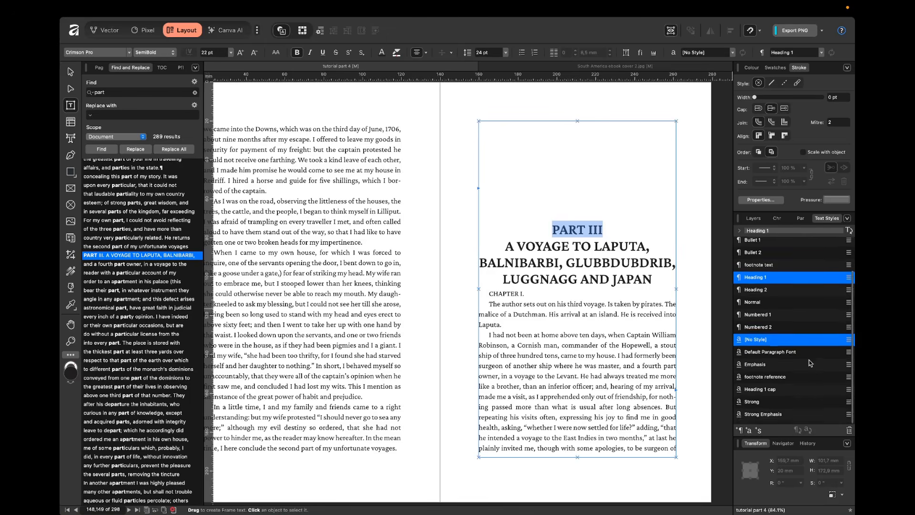
click(765, 392)
click(689, 313)
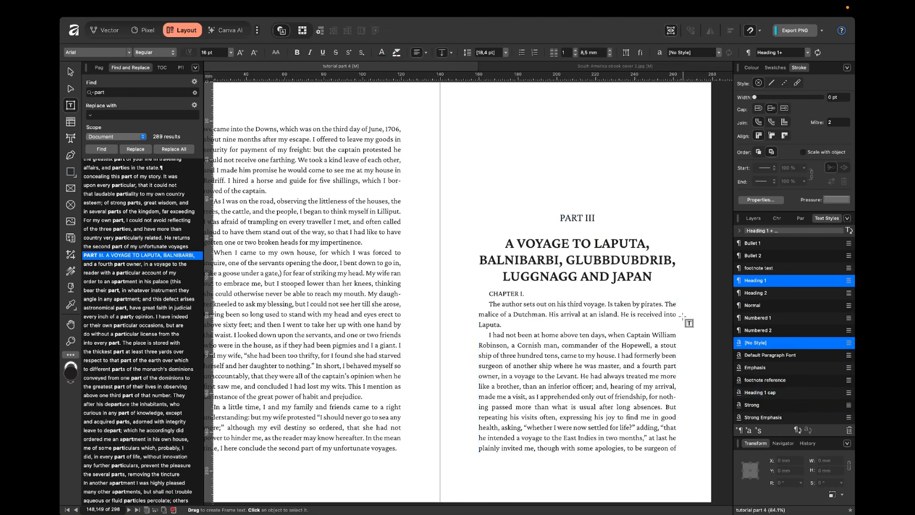
Retype the capital letters of "PART III" so the label reads "Part III".
click(575, 218)
key(Left)
key(shift+Right)
key(shift+Right)
key(shift+Right)
text(art)
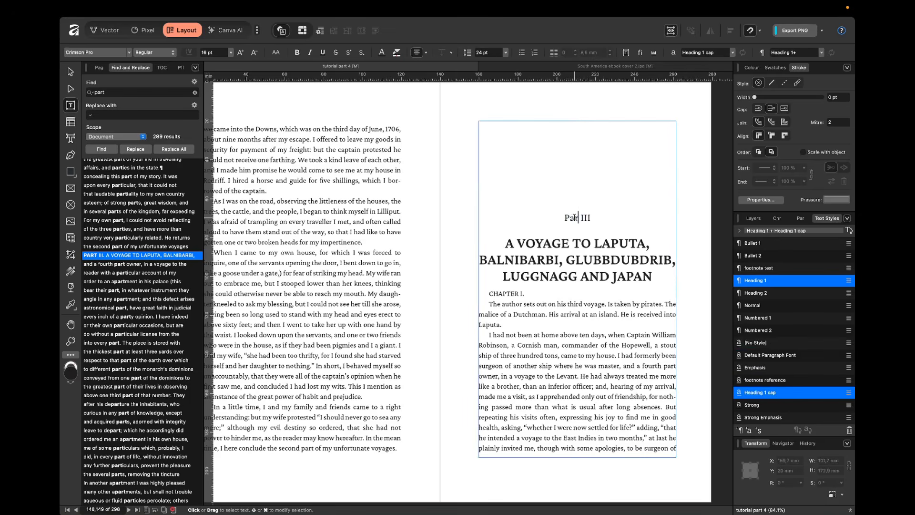
key(Escape)
key(Escape)
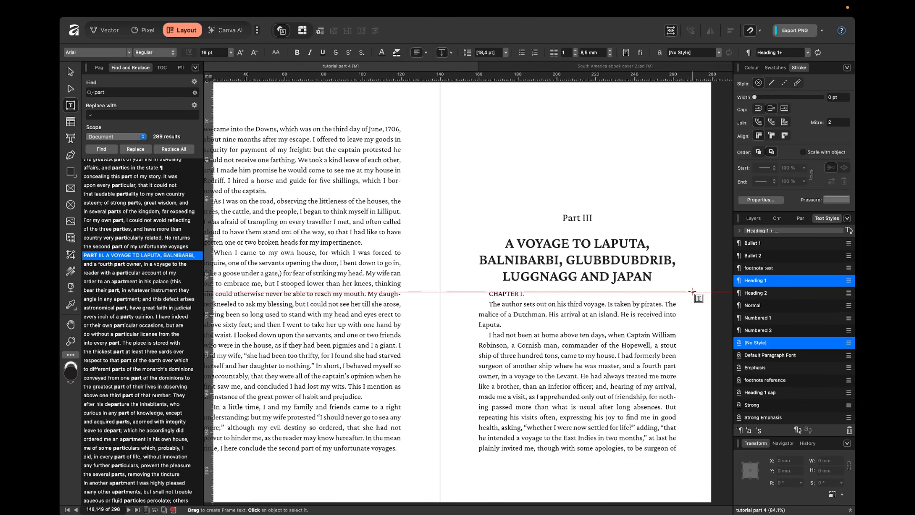
Find the Part II heading, remove the period and space after "PART II", and break "A VOYAGE TO BROBDINGNAG" onto its own line.
scroll(132, 219, up, 5)
scroll(132, 218, up, 10)
scroll(132, 219, up, 3)
click(131, 218)
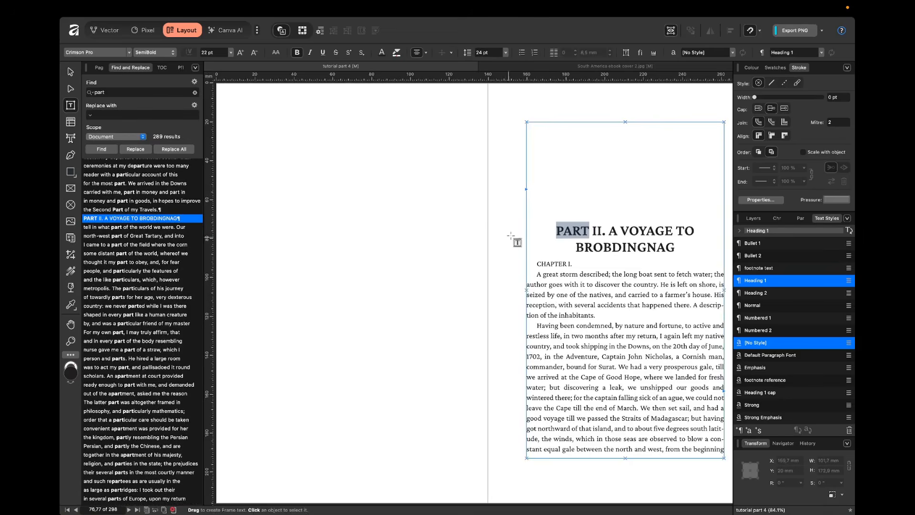
scroll(509, 237, right, 5)
click(460, 233)
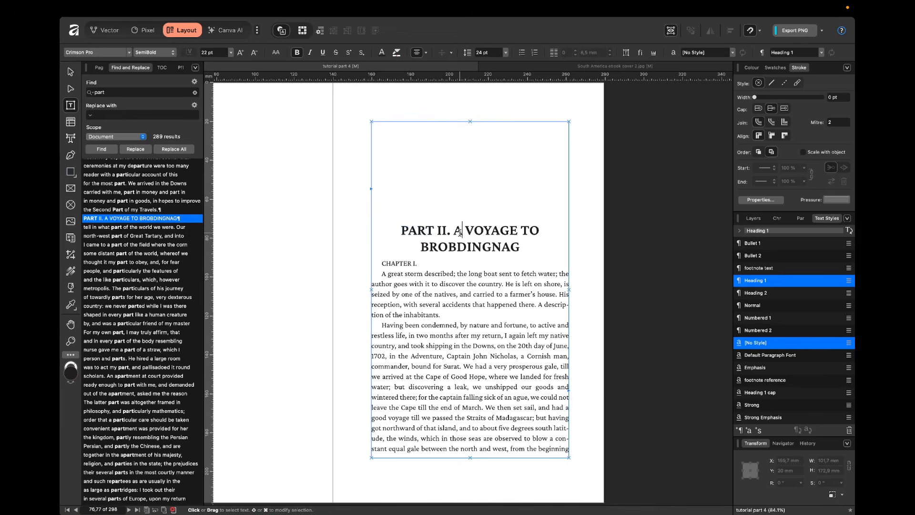
key(BackSpace)
key(BackSpace)
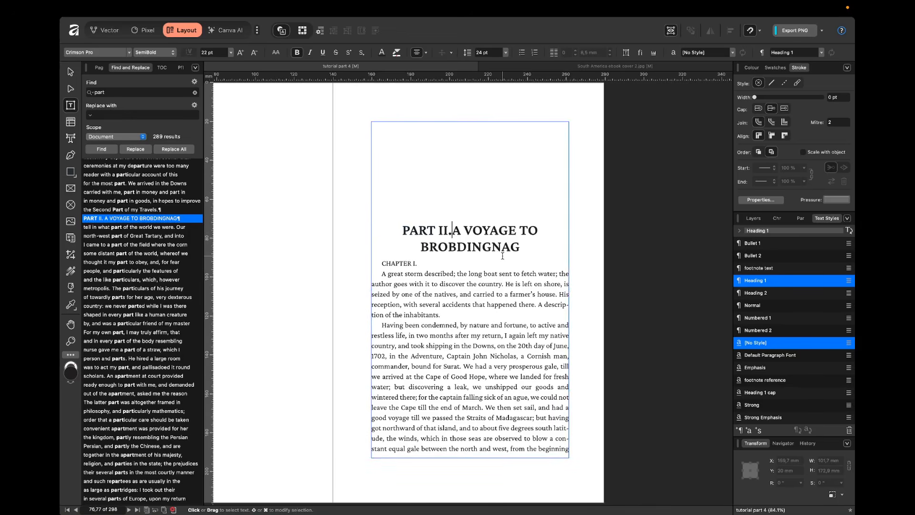
key(Return)
Edit the Heading 1 cap style to try ⌘0 and ⌘9 as its shortcut, and assign ⇧⌘9.
triple_click(489, 232)
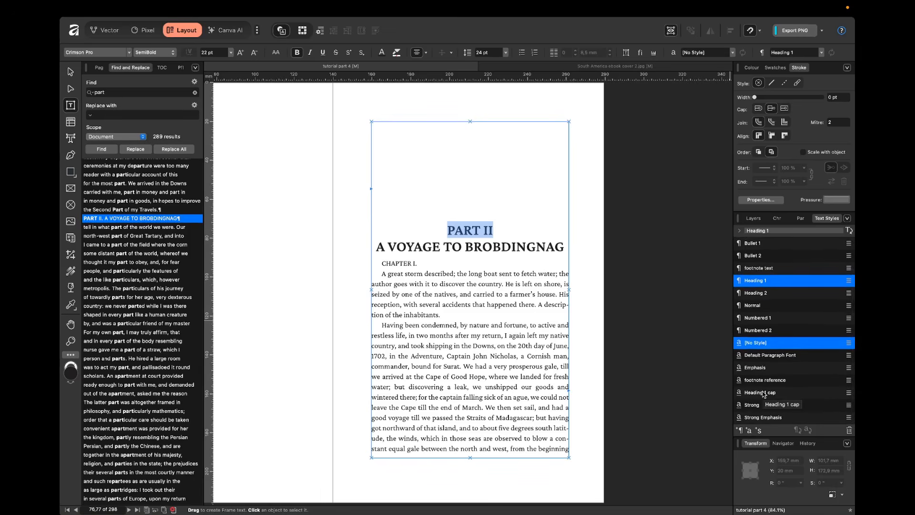
right_click(763, 393)
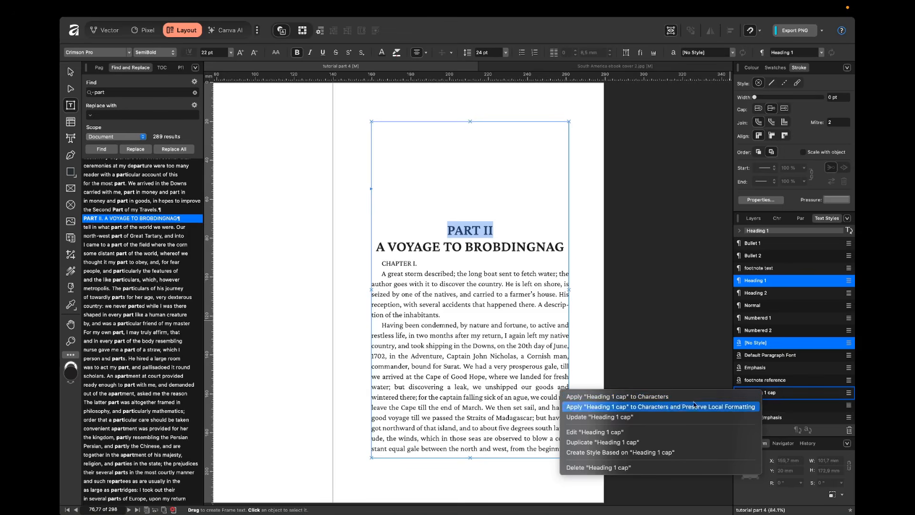
click(667, 434)
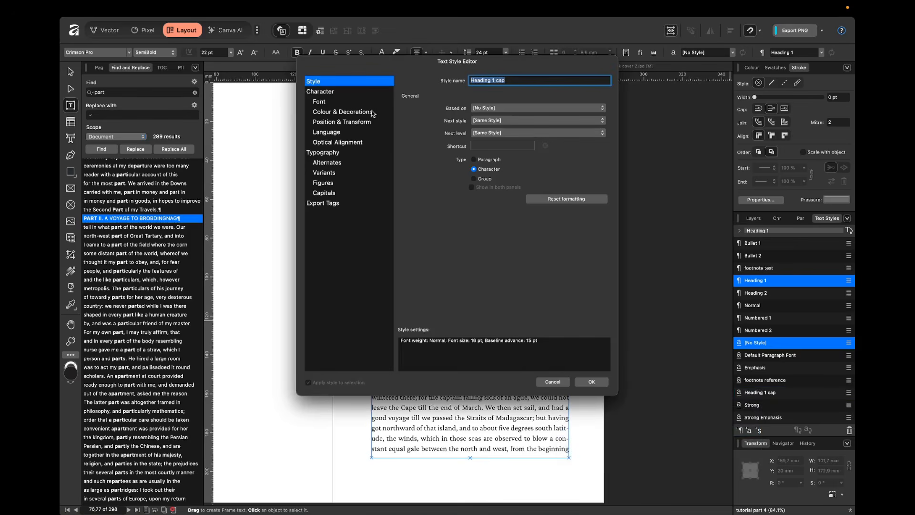
click(486, 147)
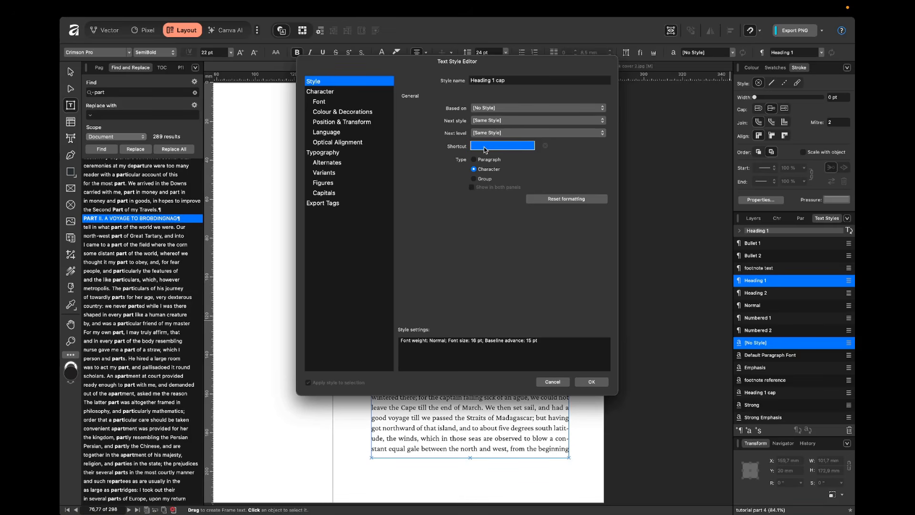
key(super+0)
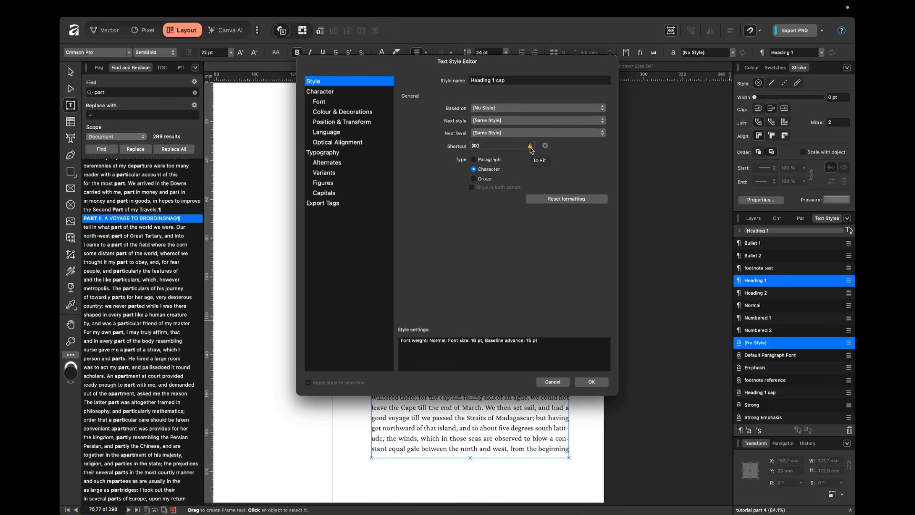
click(523, 151)
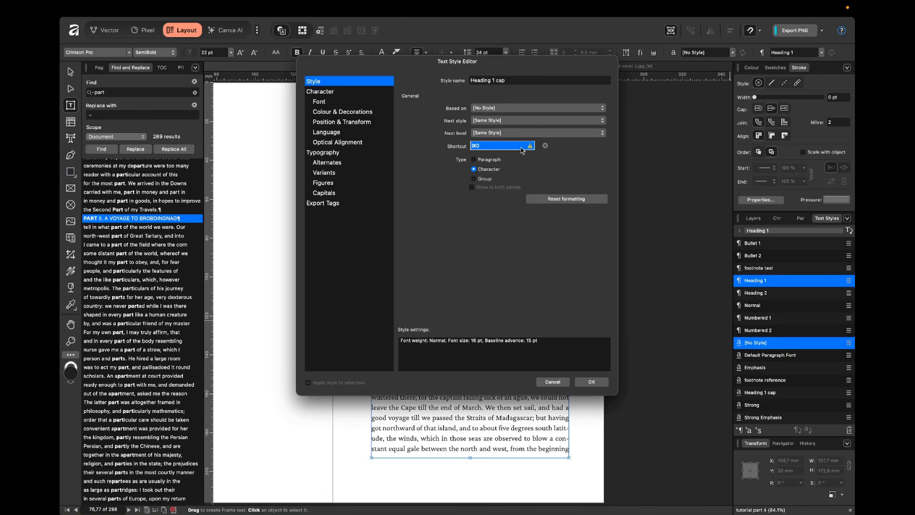
key(super+9)
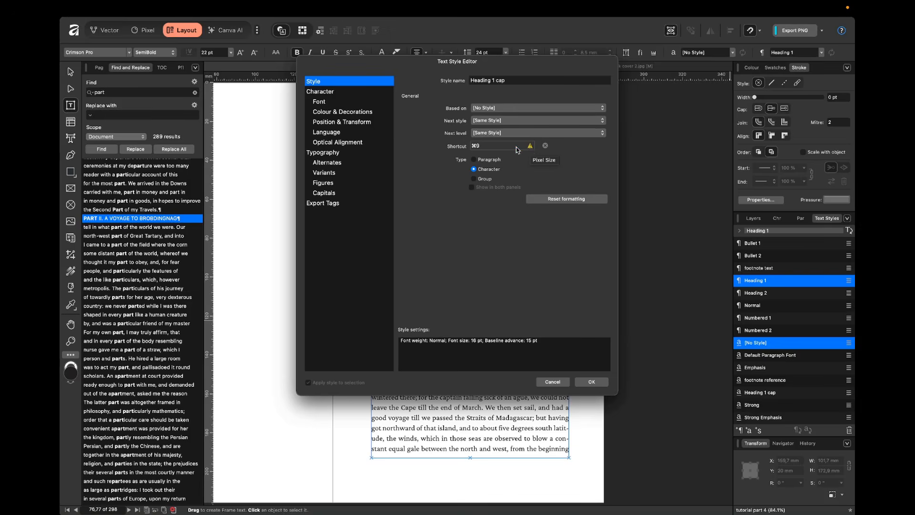
click(517, 148)
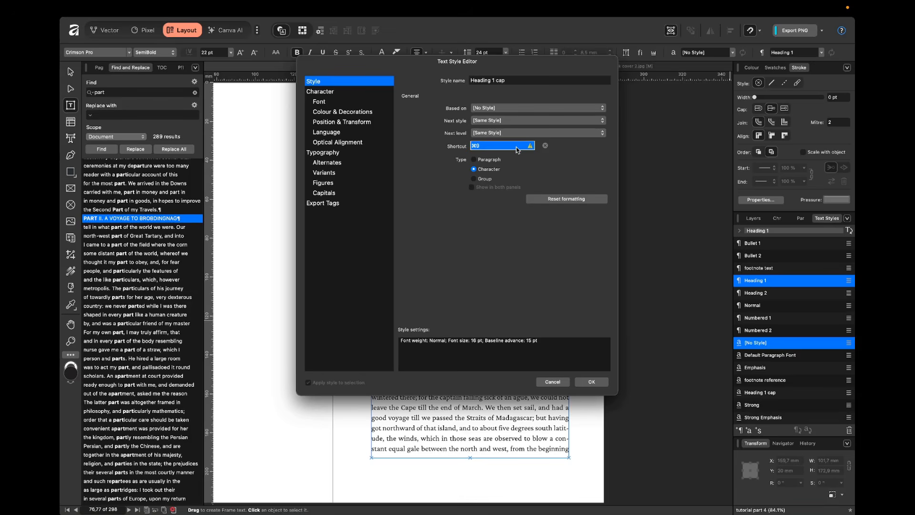
key(shift+super+9)
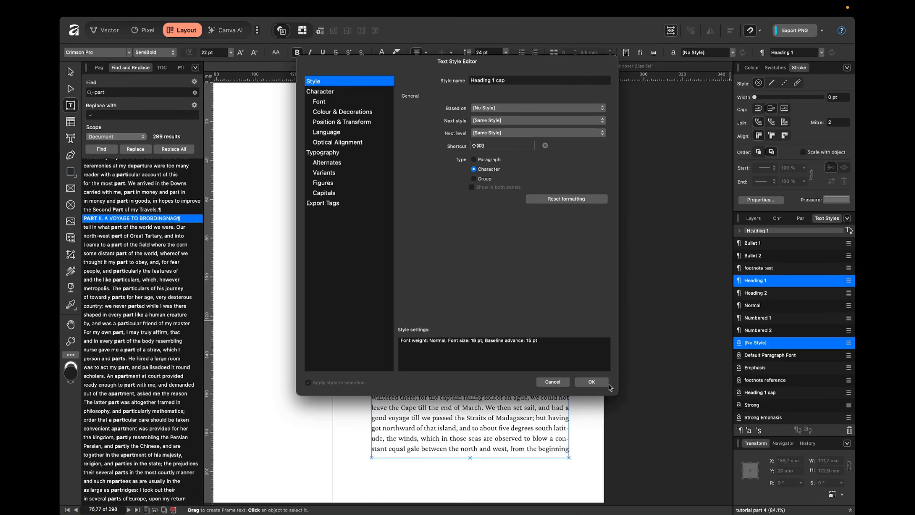
click(591, 382)
Apply the Heading 1 cap style to the "PART II" line and select the letters following its initial P.
click(445, 230)
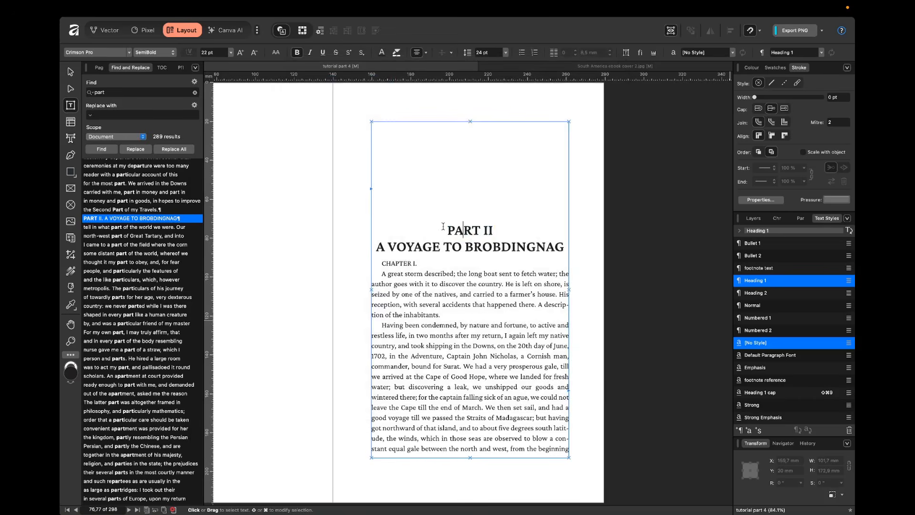
drag(447, 231, 491, 227)
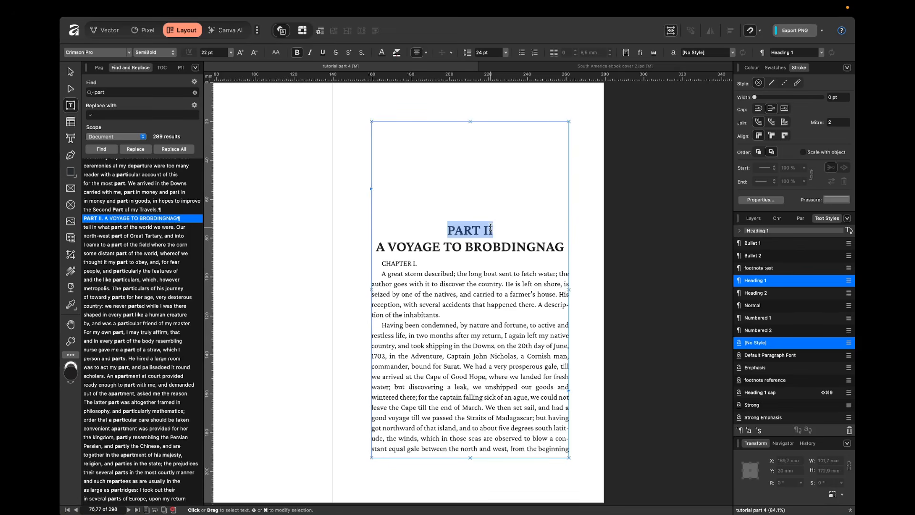
key(shift+super+9)
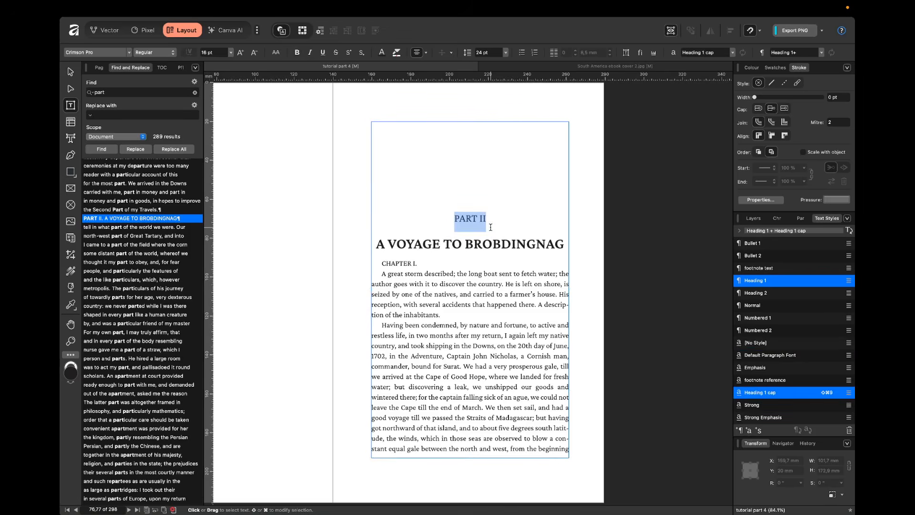
drag(460, 219, 470, 219)
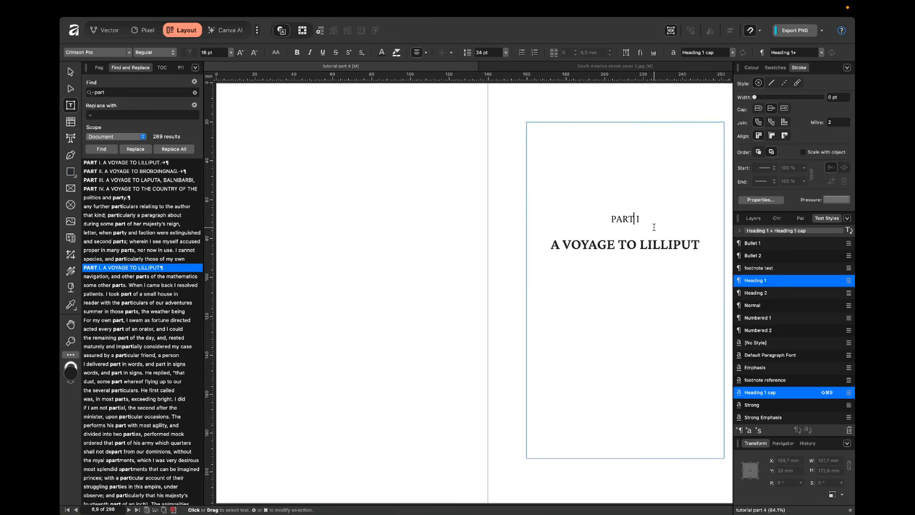
Change "PART I" to "Part I" above "A VOYAGE TO LILLIPUT" and leave text editing.
key(shift+Left)
key(shift+Left)
key(shift+Left)
text(art)
key(Escape)
key(v)
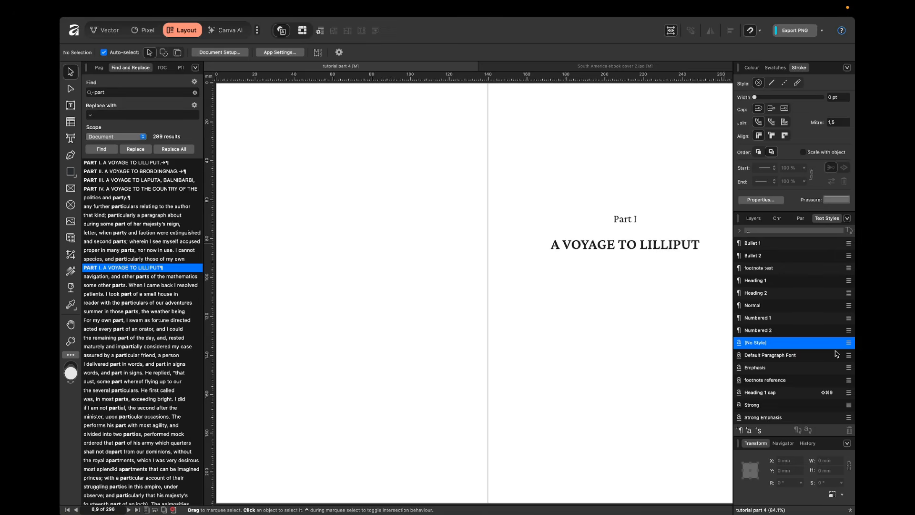
scroll(514, 244, down, 3)
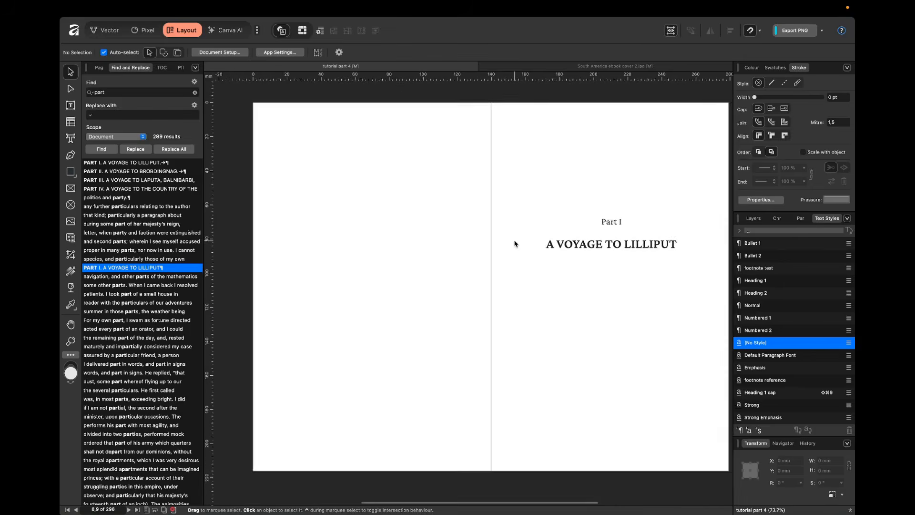
scroll(514, 243, up, 1)
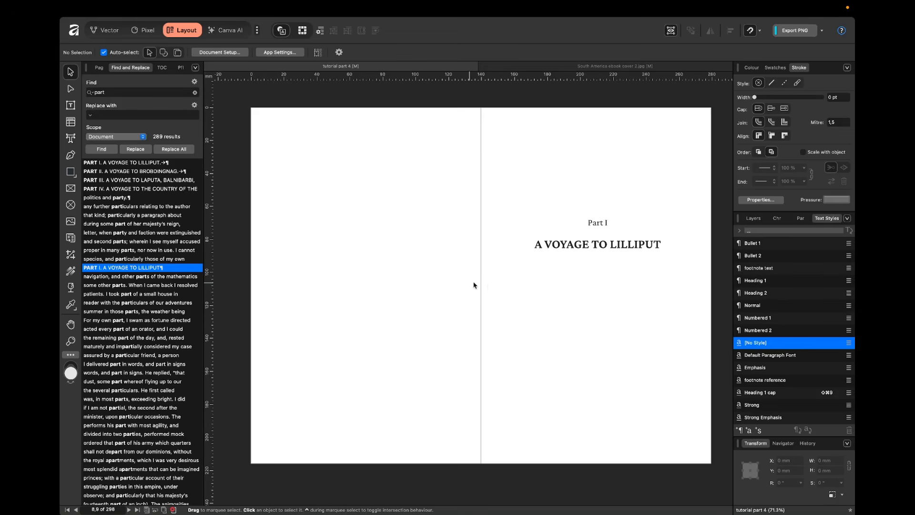
Set the font weight of the "CHAPTER I." heading to SemiBold.
scroll(528, 303, down, 5)
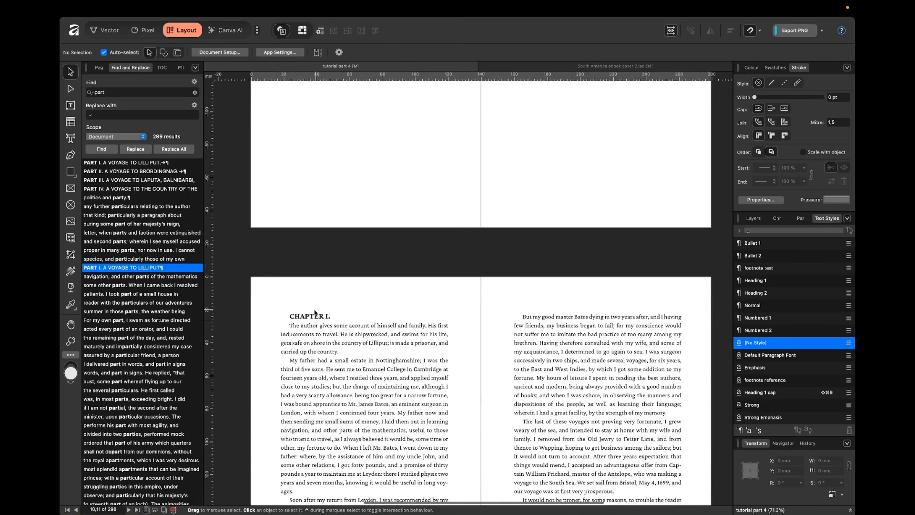
double_click(315, 312)
scroll(338, 317, down, 1)
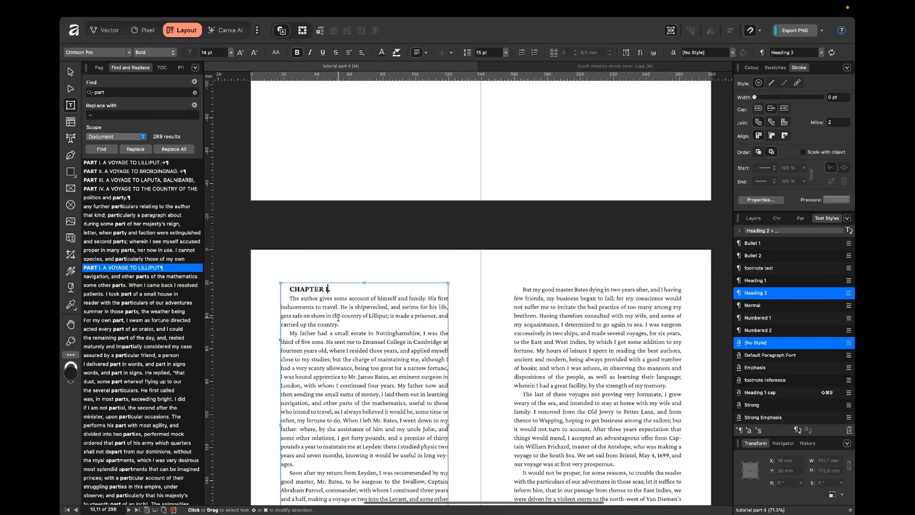
drag(331, 289, 288, 289)
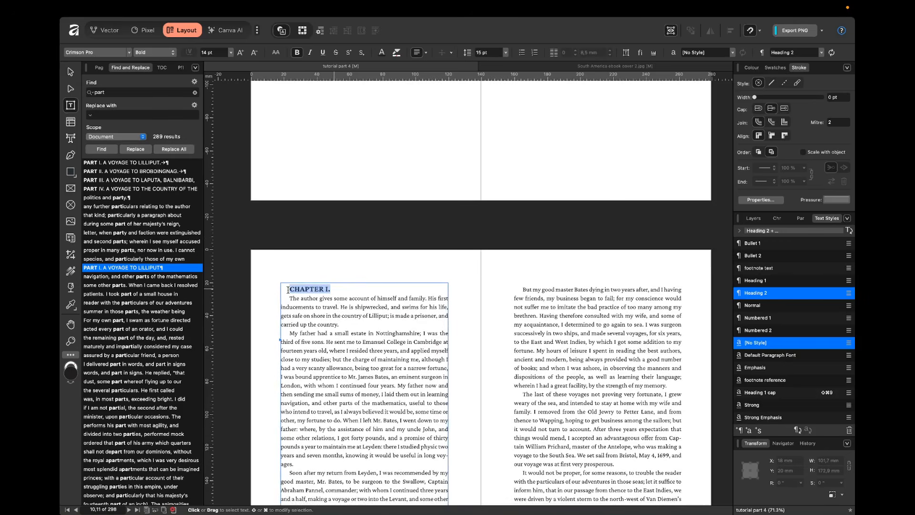
click(778, 218)
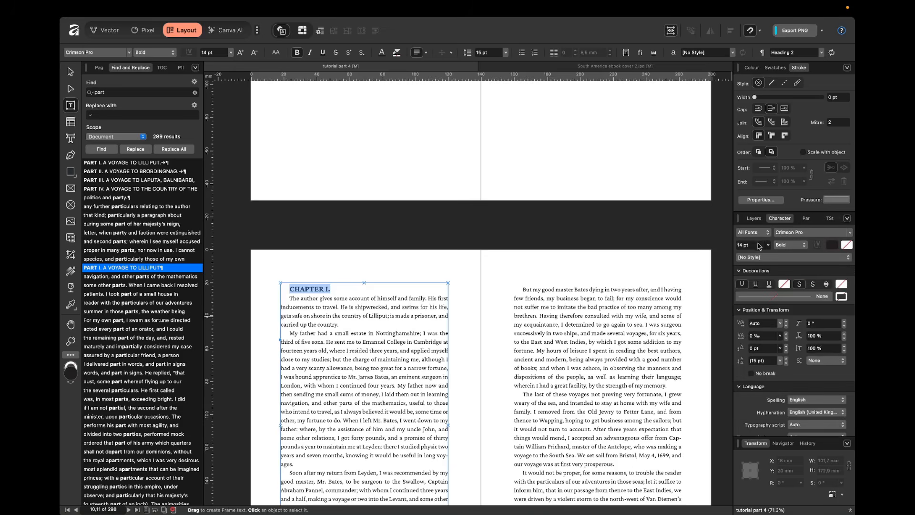
click(790, 245)
click(789, 230)
Set the "CHAPTER I." heading's first-line indent to 0 mm and centre its paragraph.
click(805, 221)
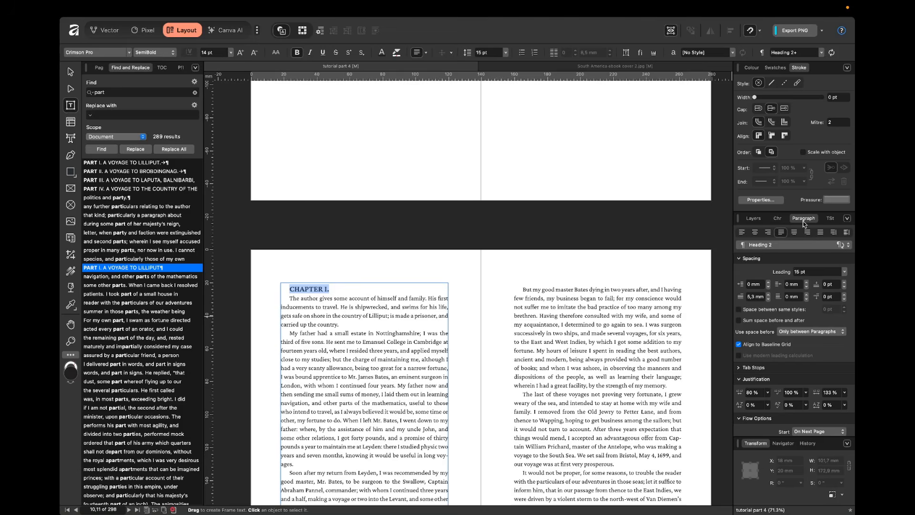
click(760, 297)
text(0)
key(Return)
click(756, 232)
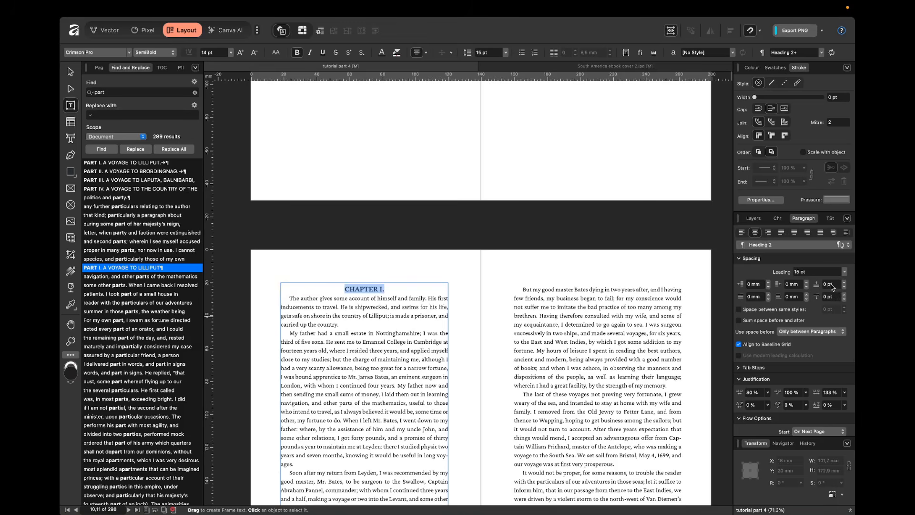
Give the chapter heading 30 pt space before and 60 pt after, with space before used Always.
scroll(472, 310, down, 3)
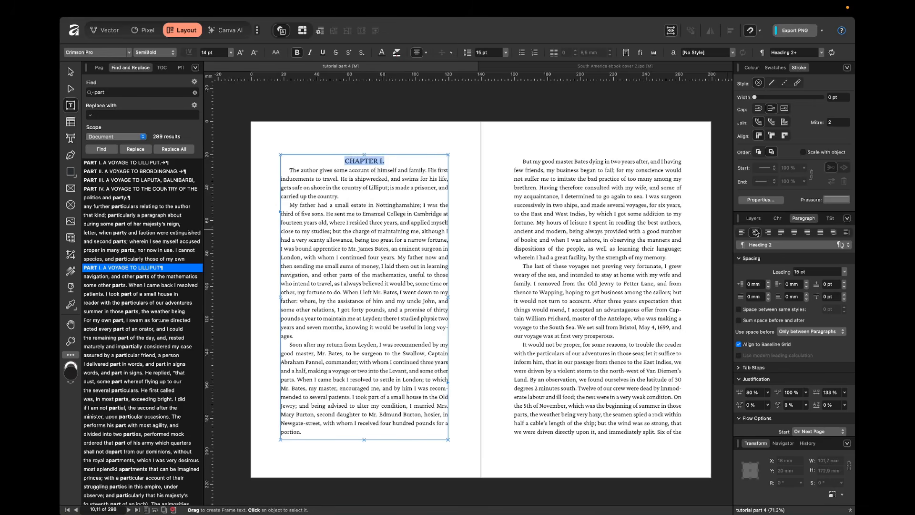
click(829, 284)
text(30)
key(Return)
click(803, 334)
click(809, 352)
click(829, 297)
text(60)
key(Return)
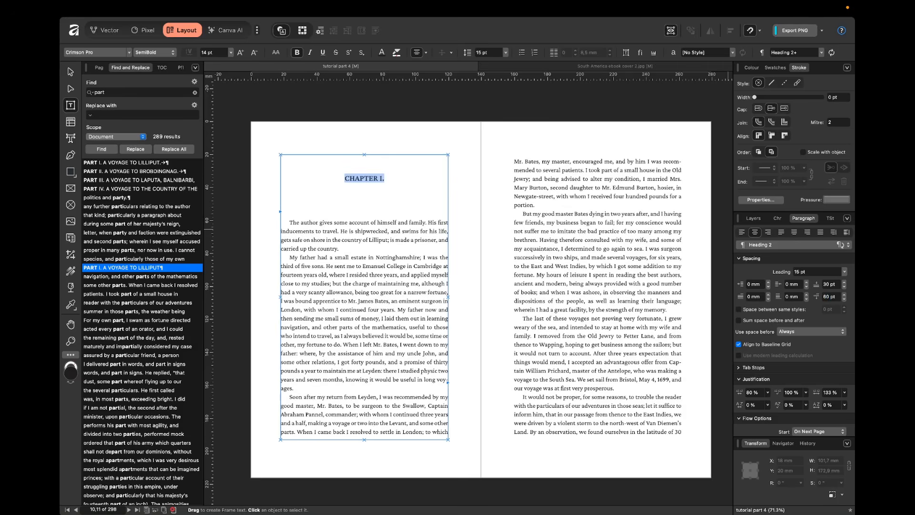
click(483, 214)
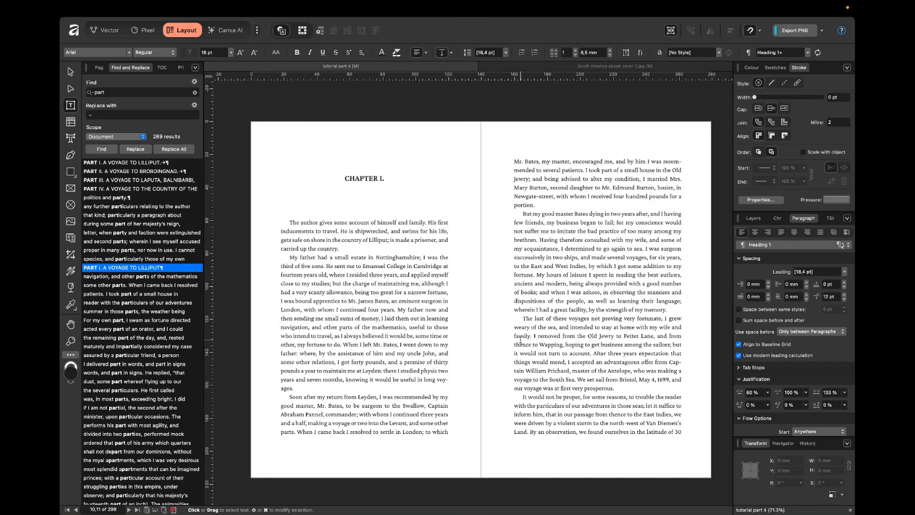
Try 60 pt space before and 30 pt space after on the "CHAPTER I." heading.
drag(385, 178, 339, 179)
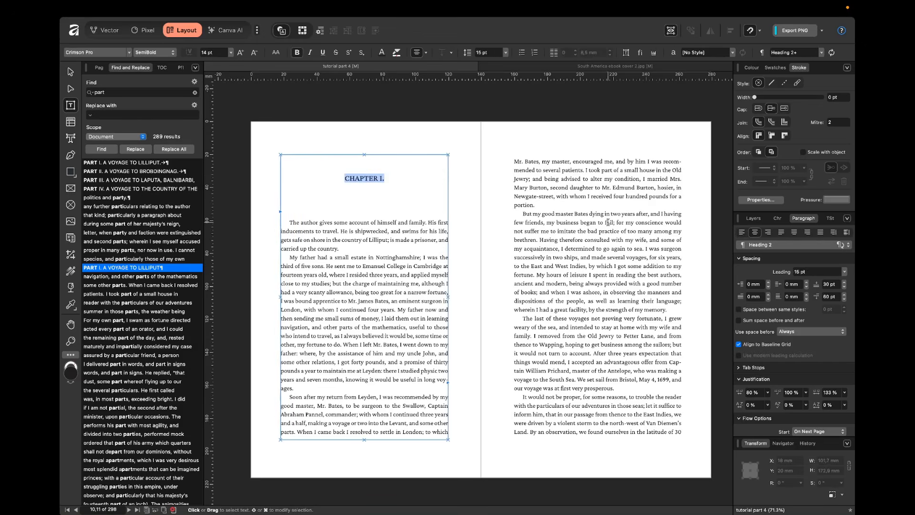
click(833, 283)
text(60)
key(Return)
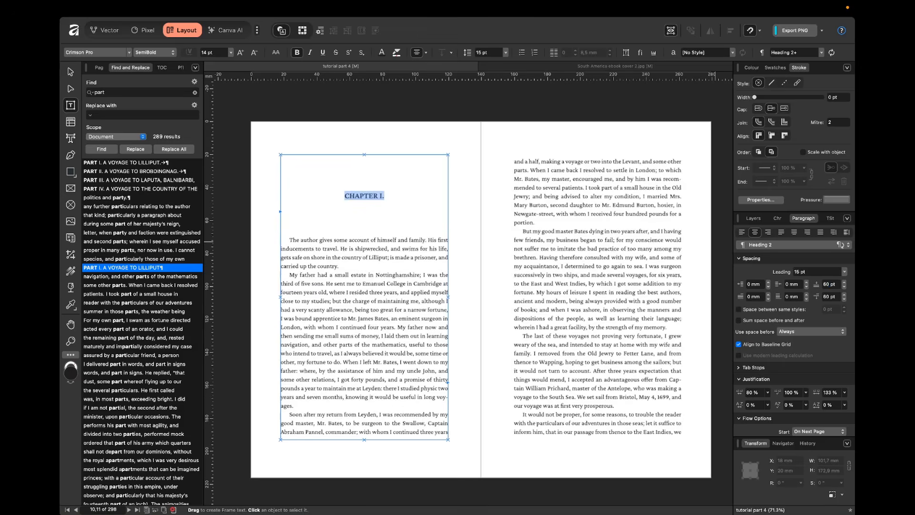
click(830, 296)
text(30)
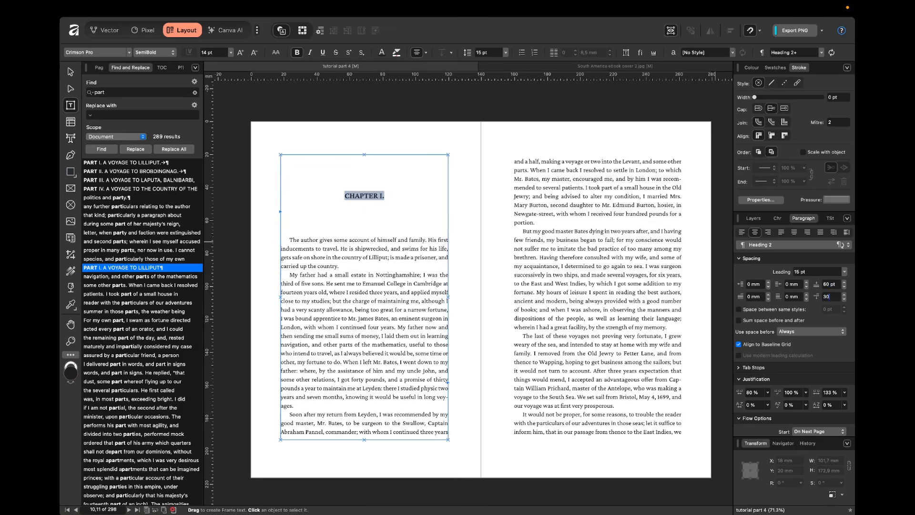
click(720, 349)
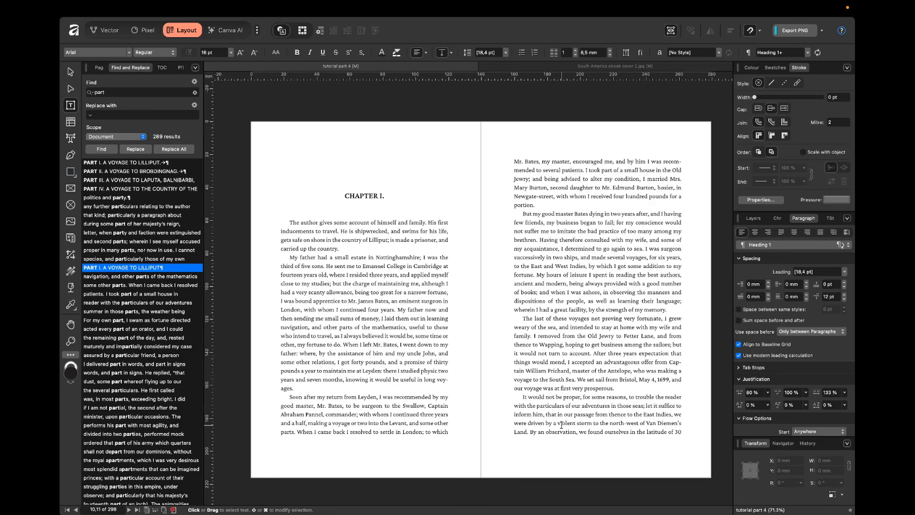
Undo the last two spacing changes on the chapter heading.
key(super+z)
key(super+z)
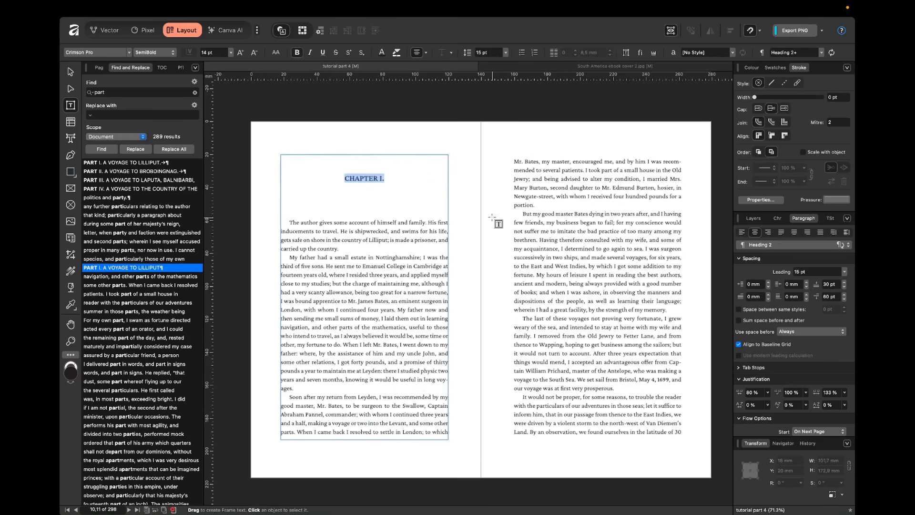
click(492, 268)
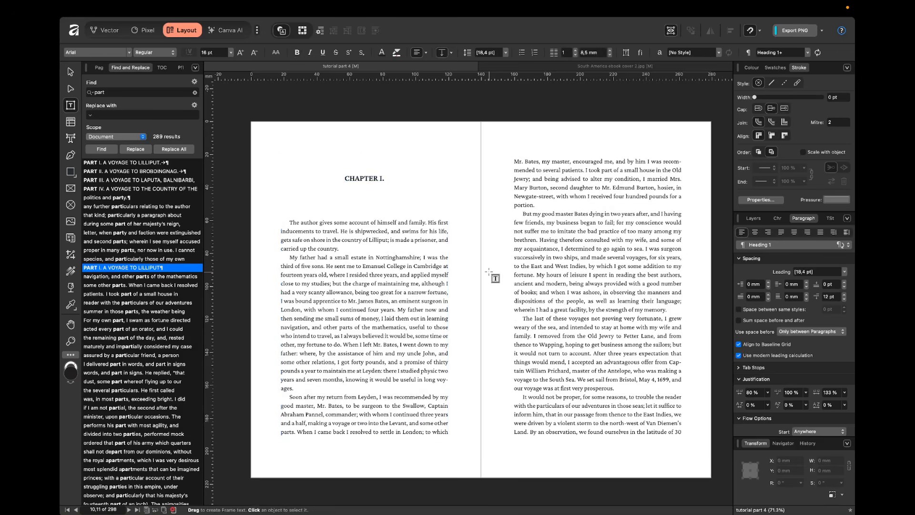
Remove the full stop after "CHAPTER I" and update the Heading 2 style from the heading's formatting.
click(429, 181)
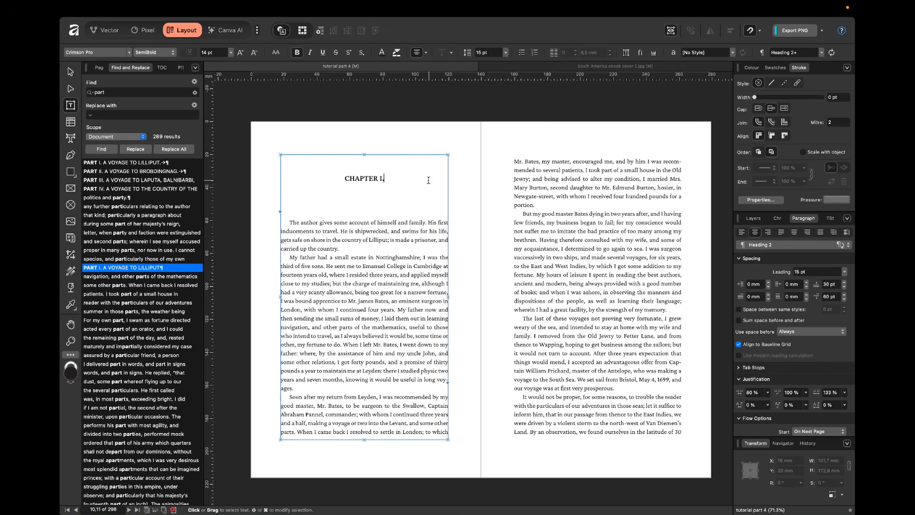
key(BackSpace)
drag(389, 178, 340, 181)
click(827, 219)
right_click(776, 294)
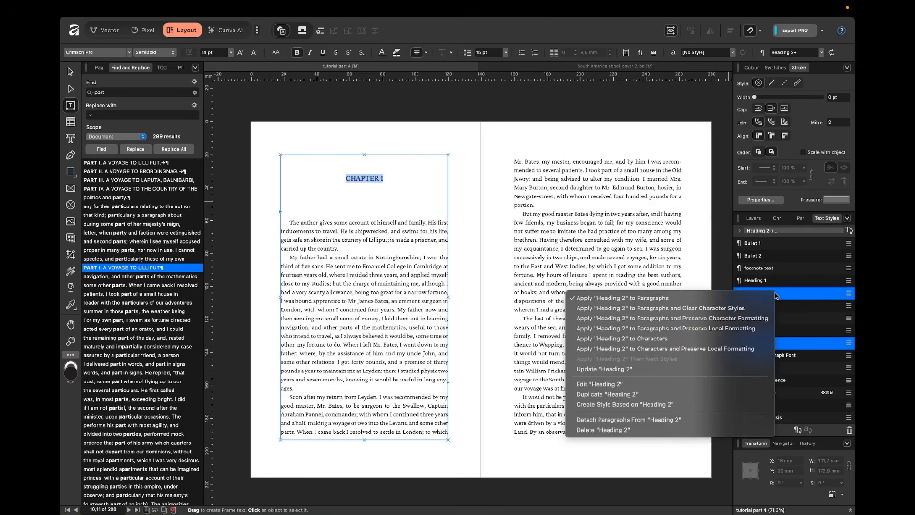
click(659, 370)
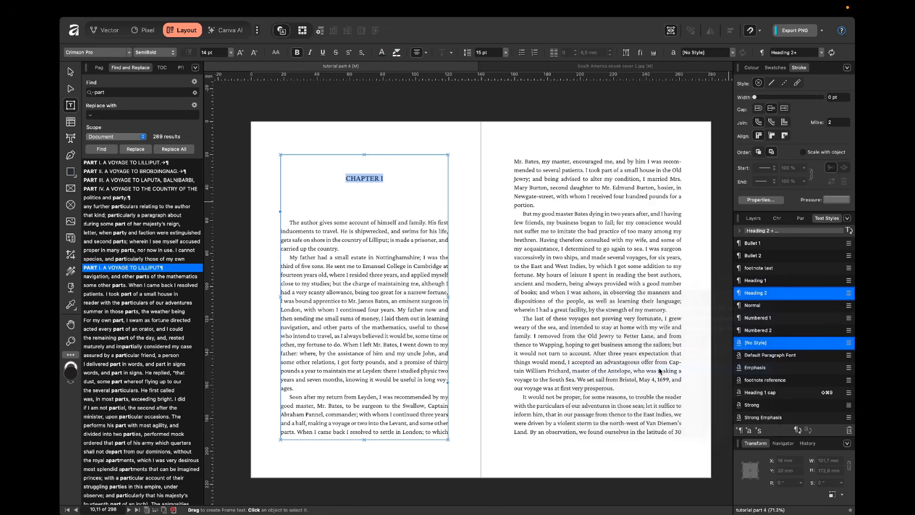
click(475, 234)
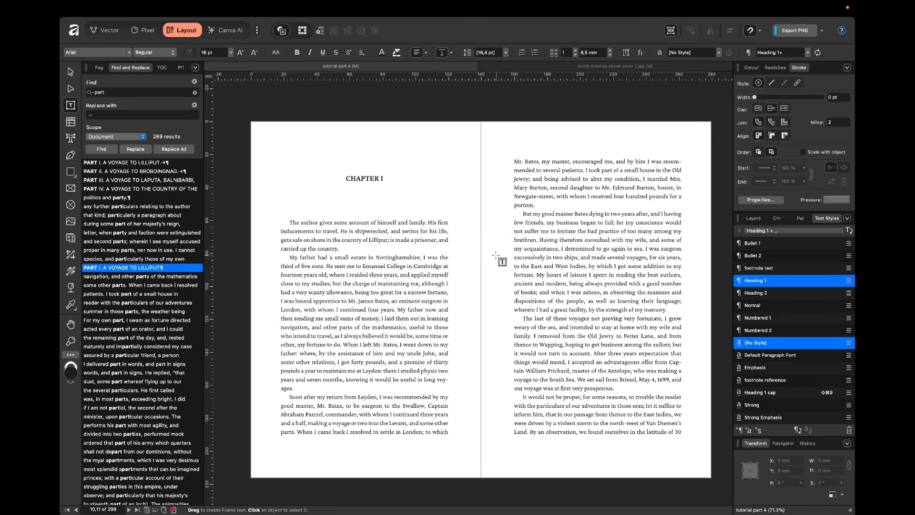
Apply the Heading 2 style to the "CHAPTER II." line and remove its full stop.
scroll(493, 253, down, 5)
scroll(496, 256, down, 10)
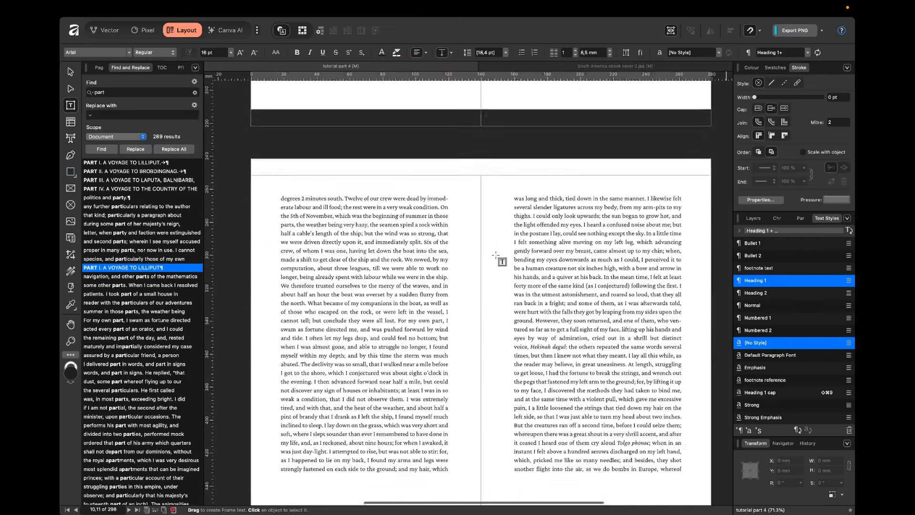
scroll(496, 256, down, 15)
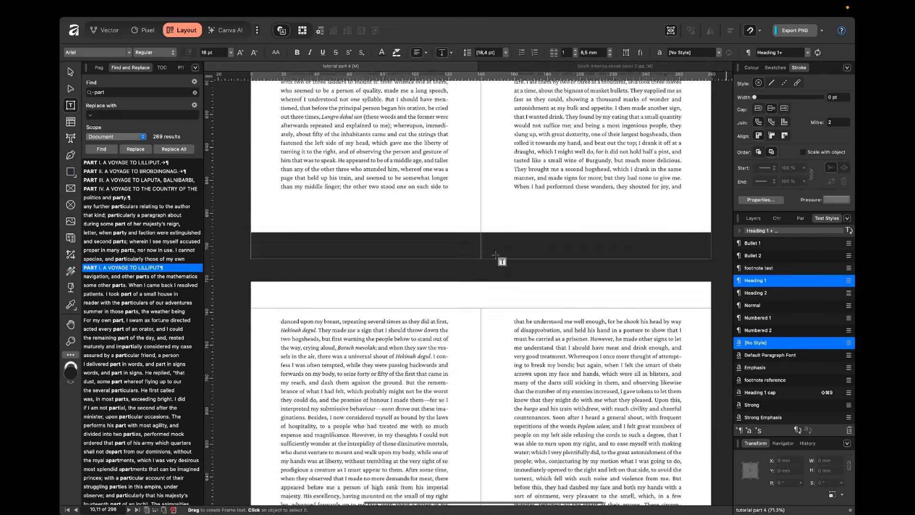
scroll(496, 256, down, 15)
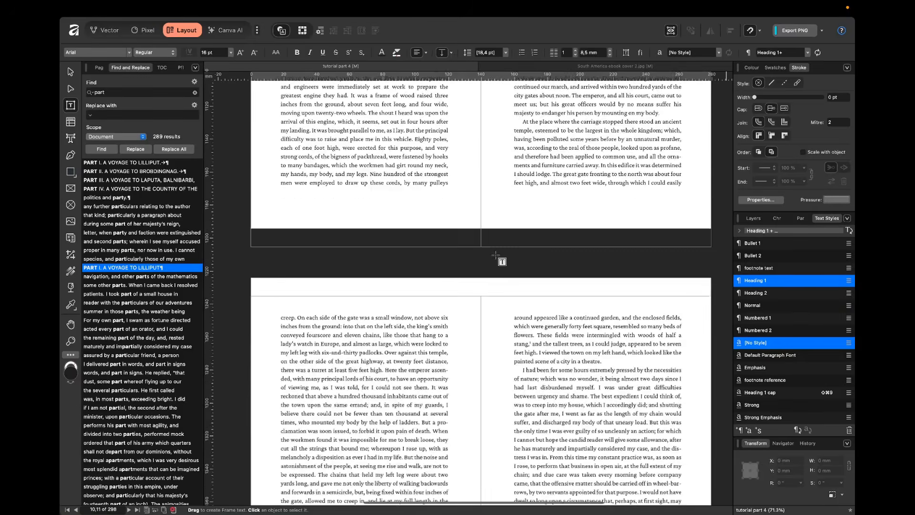
click(320, 379)
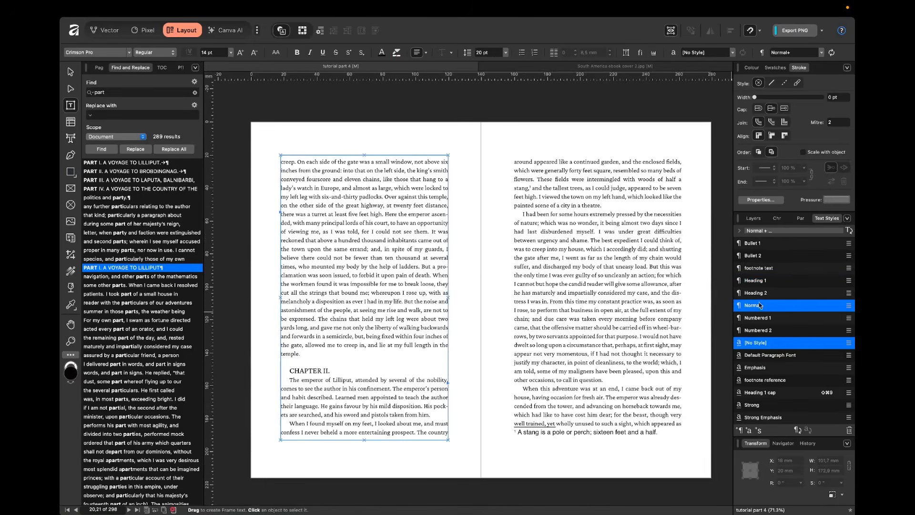
click(775, 293)
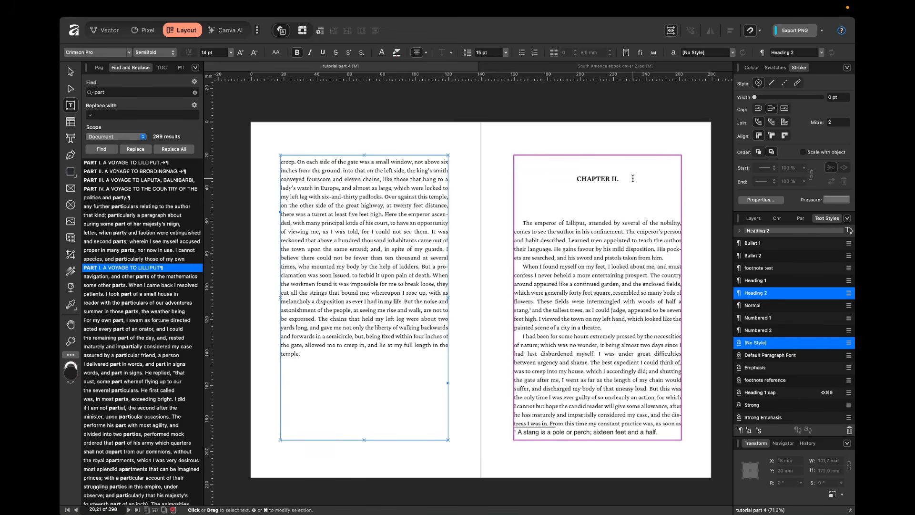
key(BackSpace)
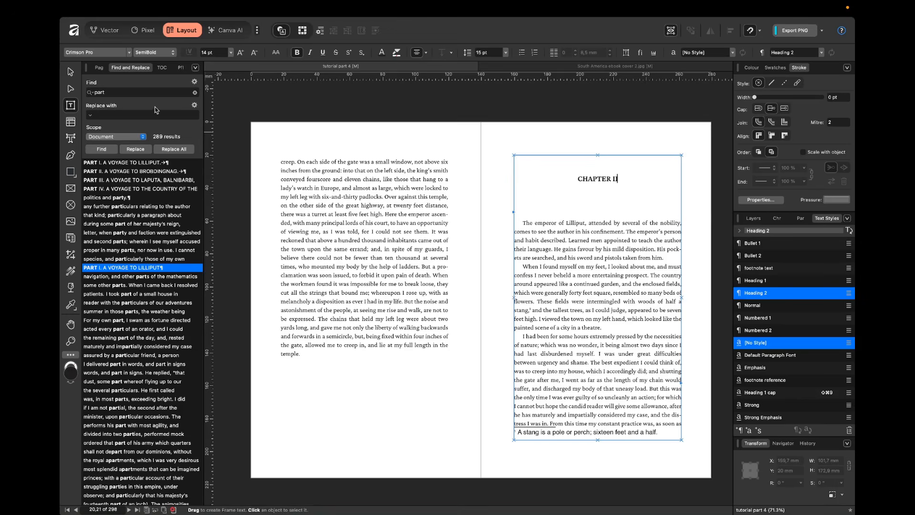
Search the document for "chapter" and go to the body-text match "fifty-fourth chapter of the Blundecral".
click(163, 92)
text(chapte)
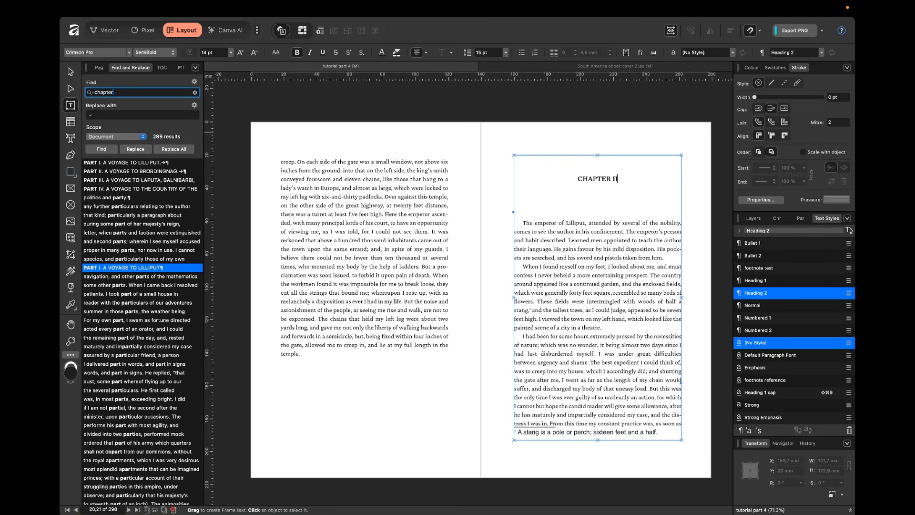
key(Return)
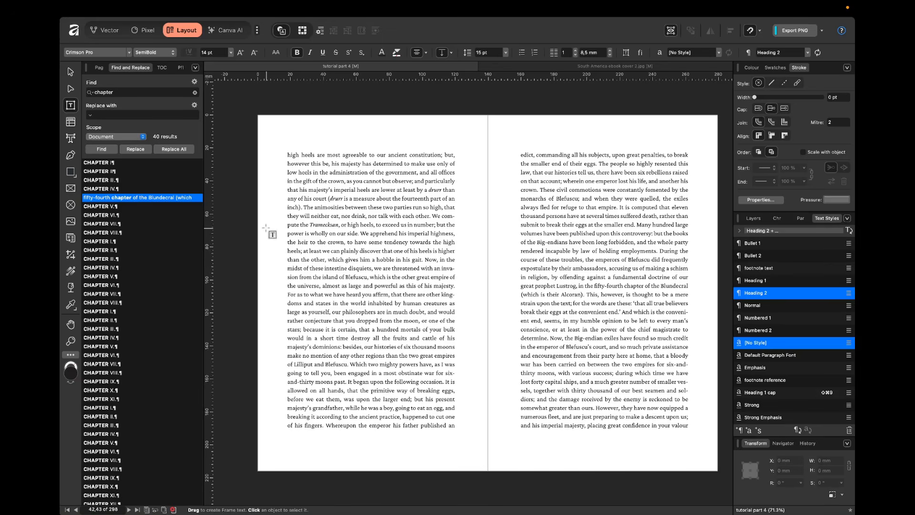
click(152, 199)
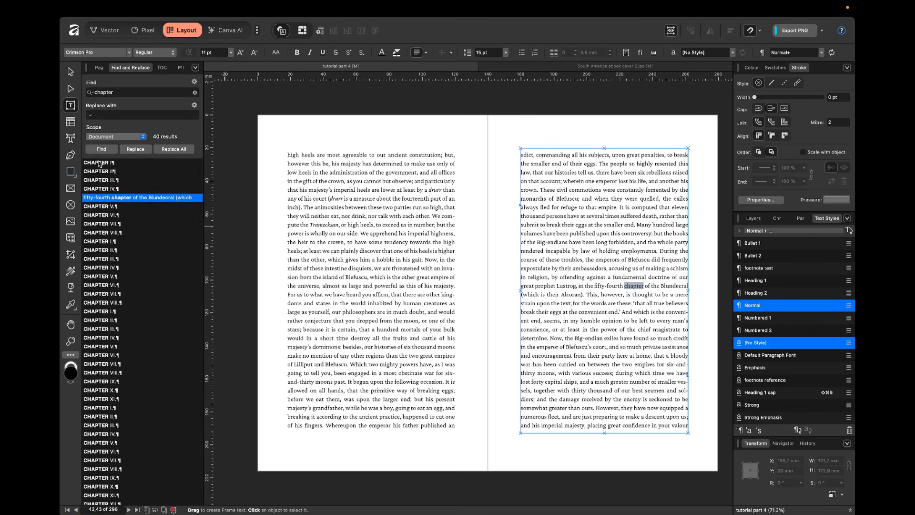
scroll(124, 457, down, 1)
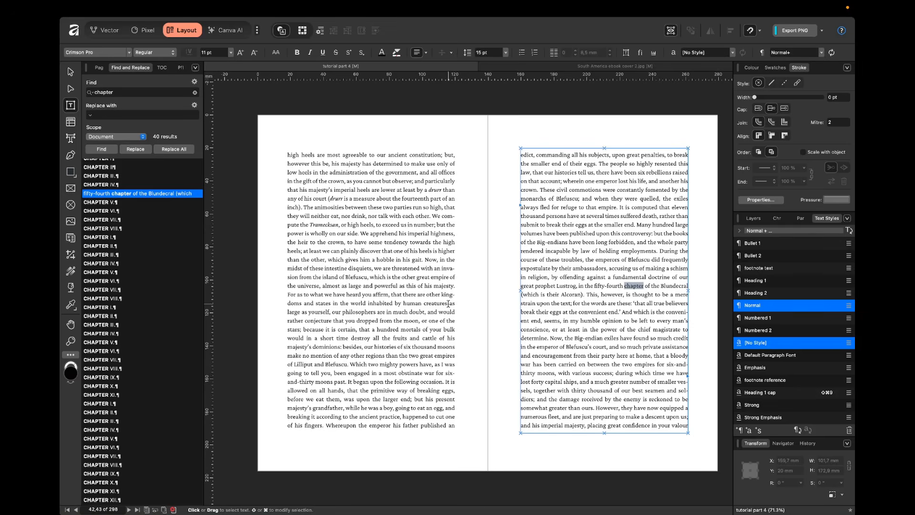
Try deleting "chapter" from the "fifty-fourth chapter" passage and refreshing the search, undo the deletion, and run the search again.
double_click(638, 285)
key(BackSpace)
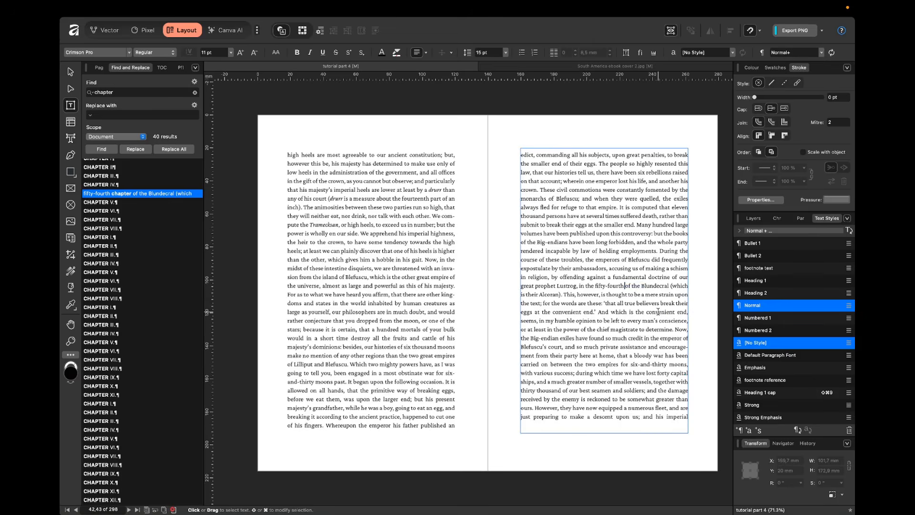
click(102, 149)
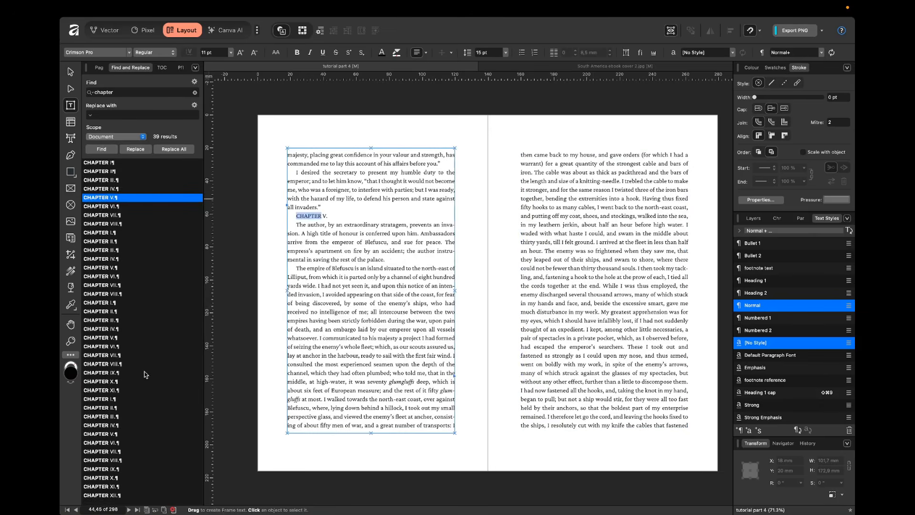
key(super+z)
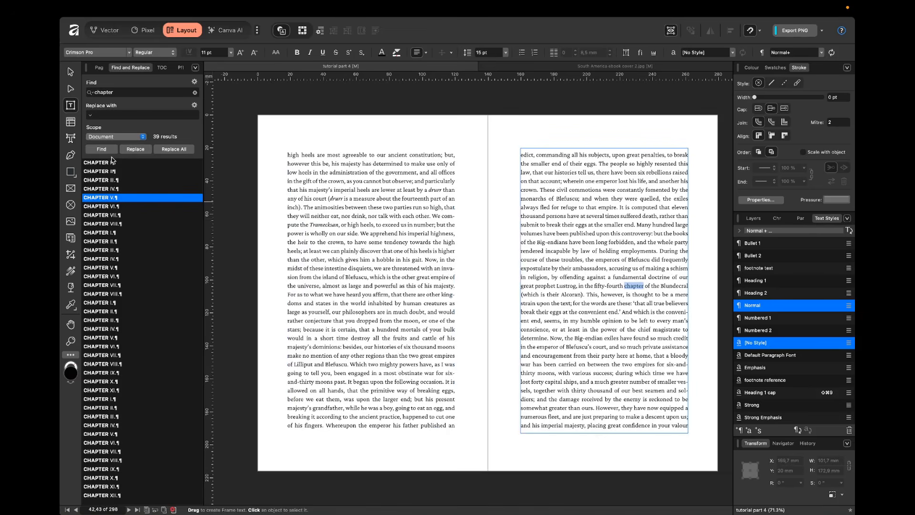
click(106, 152)
Go to the CHAPTER III. match and set the replacement format to the Heading 2 paragraph style, leaving the replacement text empty.
click(115, 171)
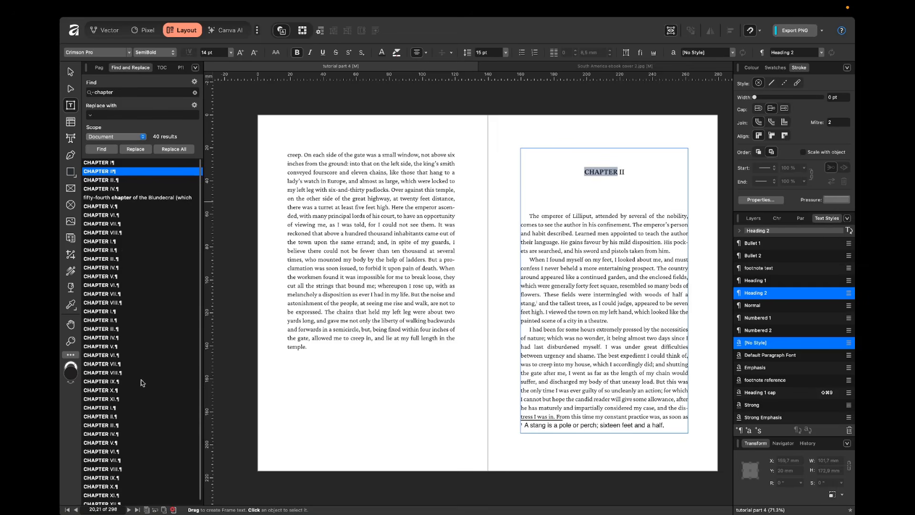
click(122, 180)
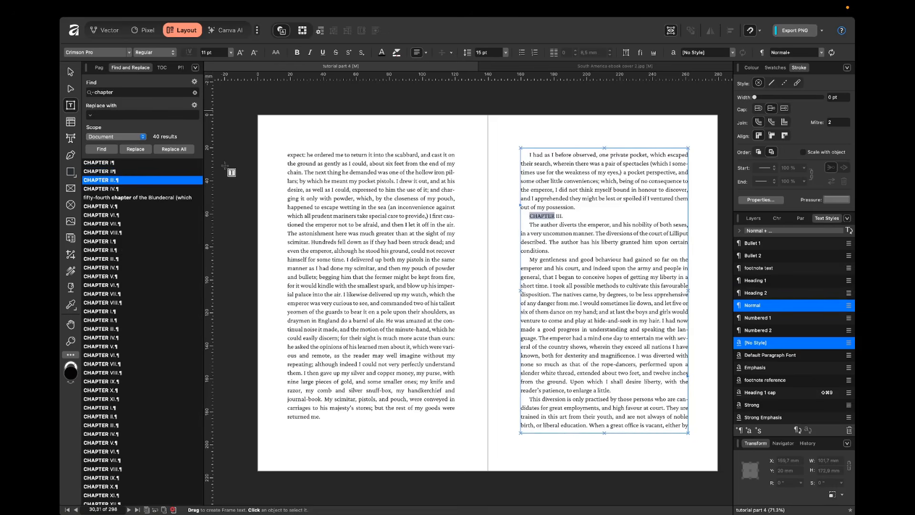
click(194, 106)
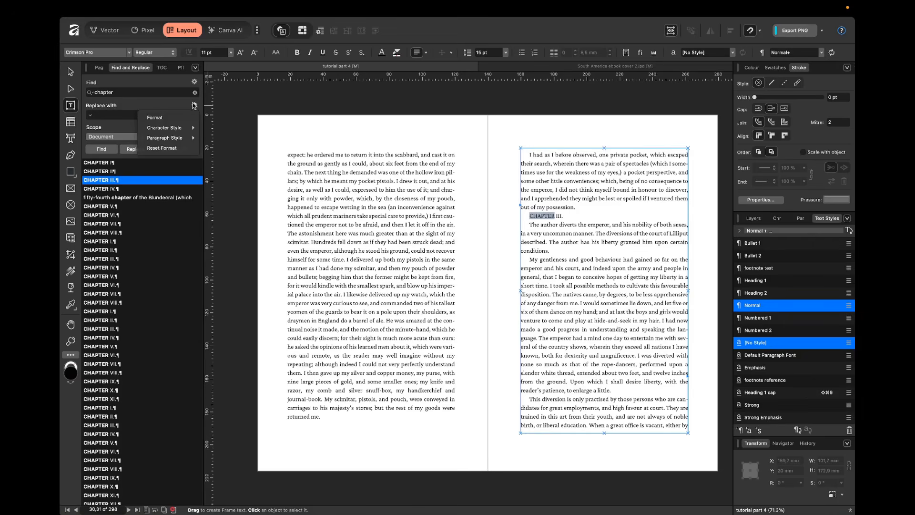
mouse_move(182, 141)
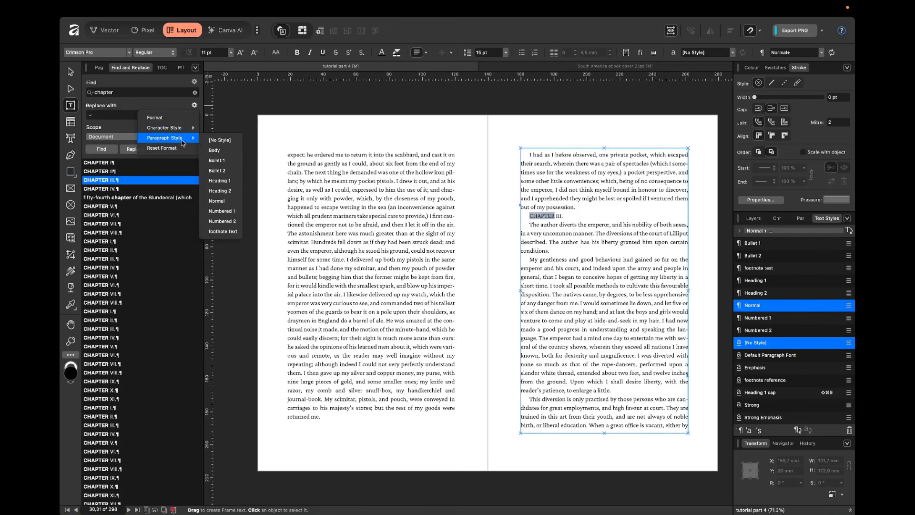
click(219, 191)
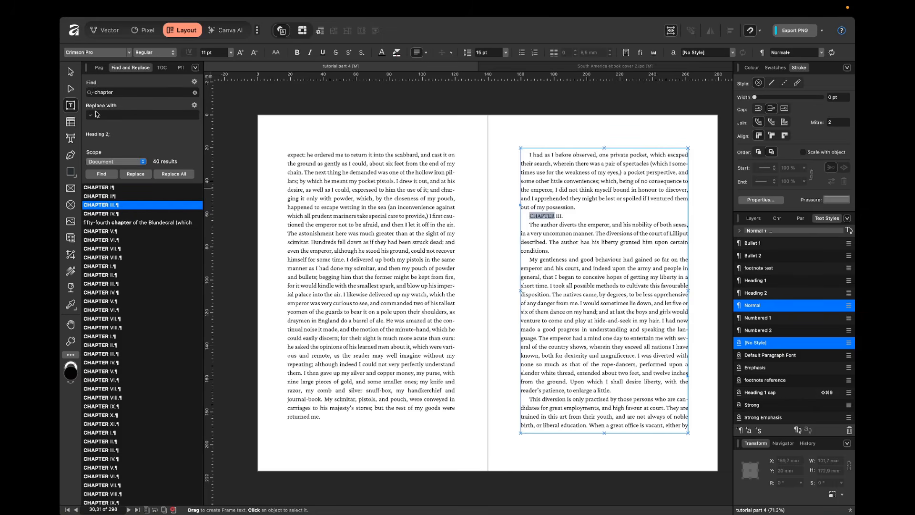
click(119, 115)
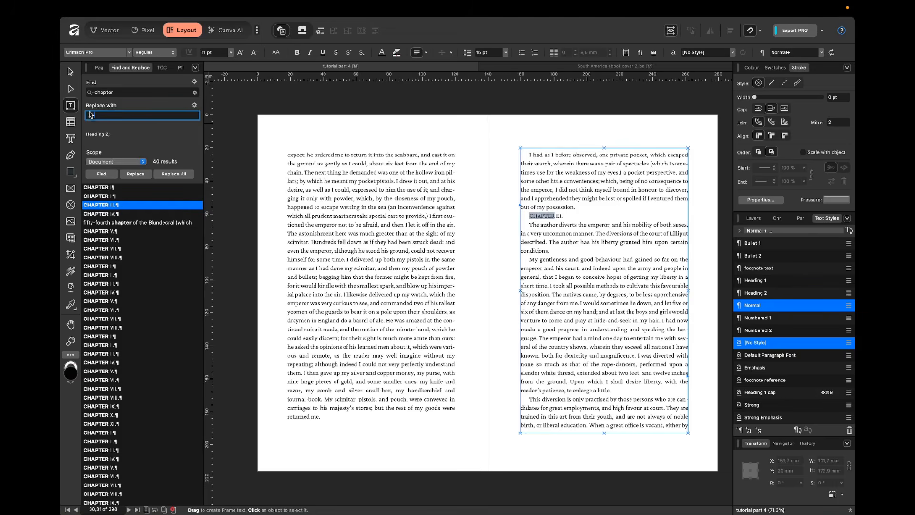
Apply the Heading 2 replacement format to the CHAPTER III. and CHAPTER IV. matches of Part I.
click(127, 175)
click(112, 206)
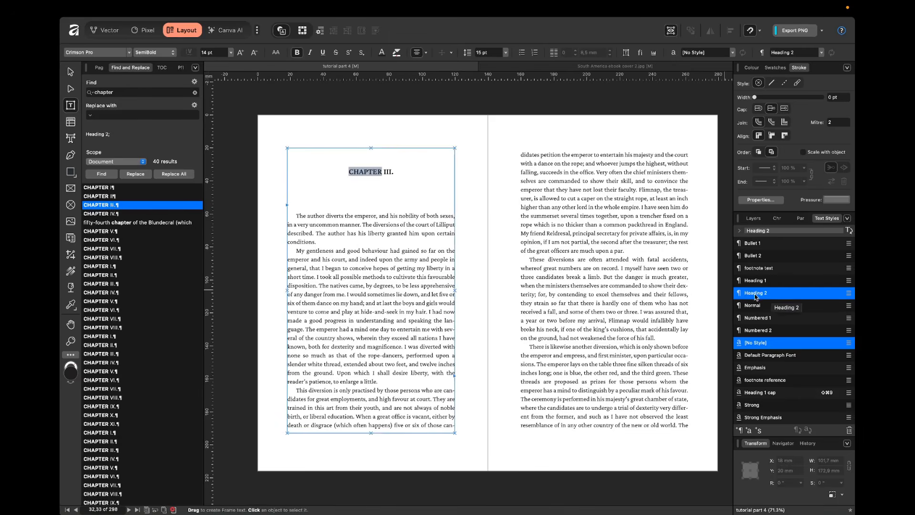
click(149, 214)
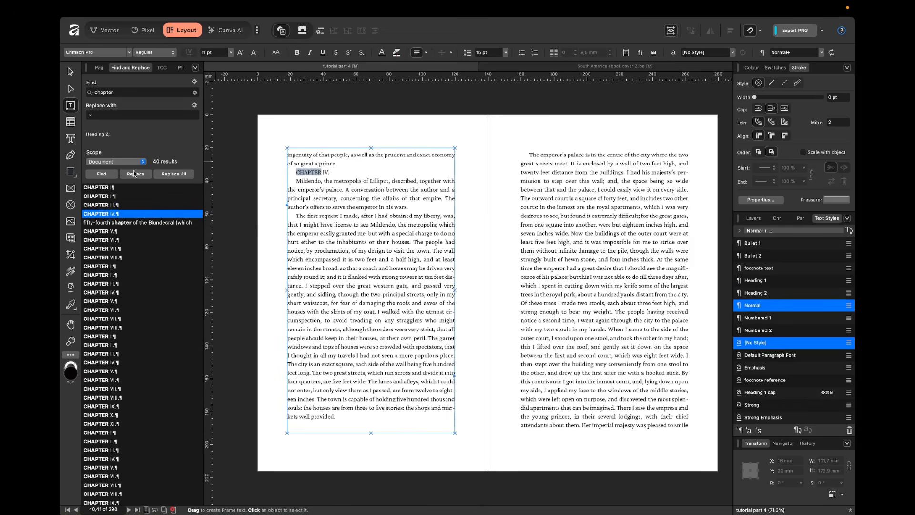
key(Down)
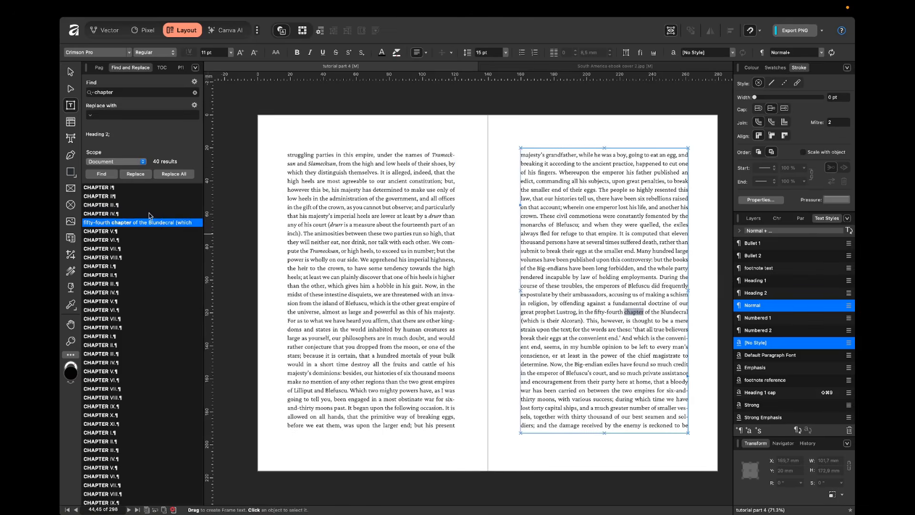
click(127, 214)
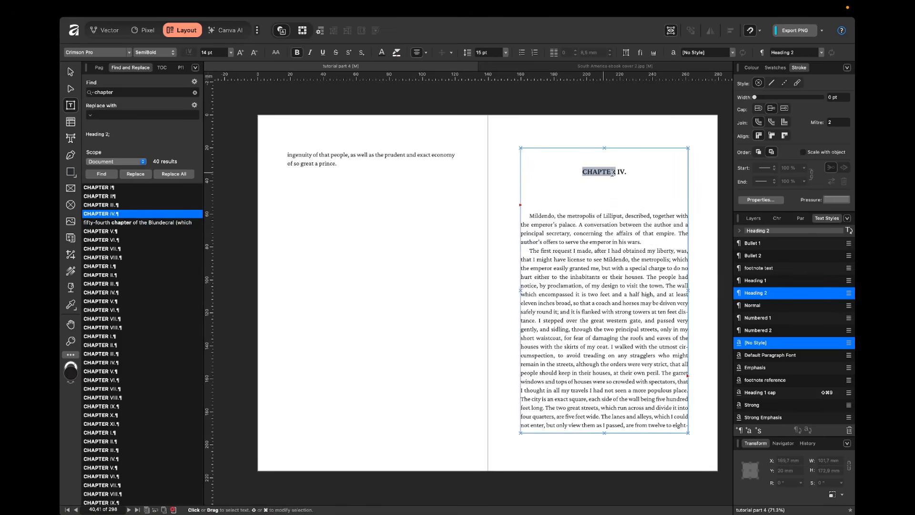
Skip the "fifty-fourth chapter" match and apply the Heading 2 replacement to each match from CHAPTER V. of Part I to the last chapter.
click(140, 223)
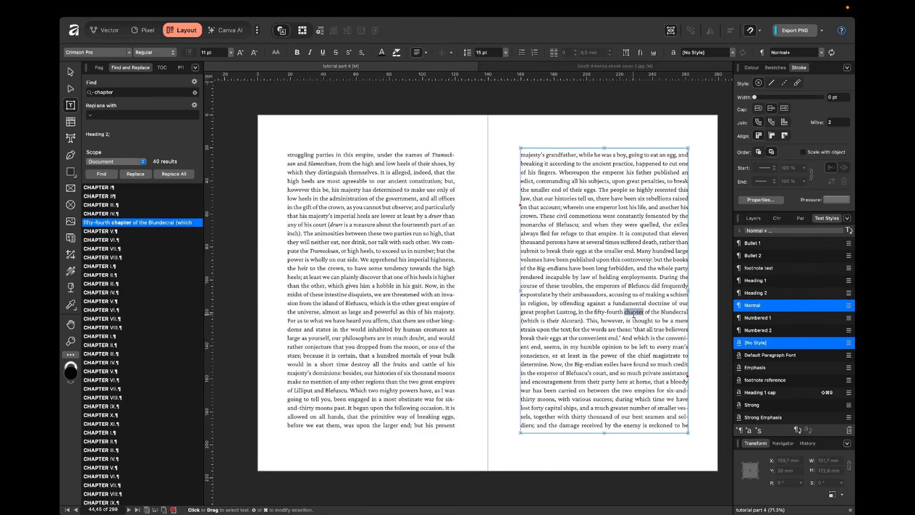
click(115, 232)
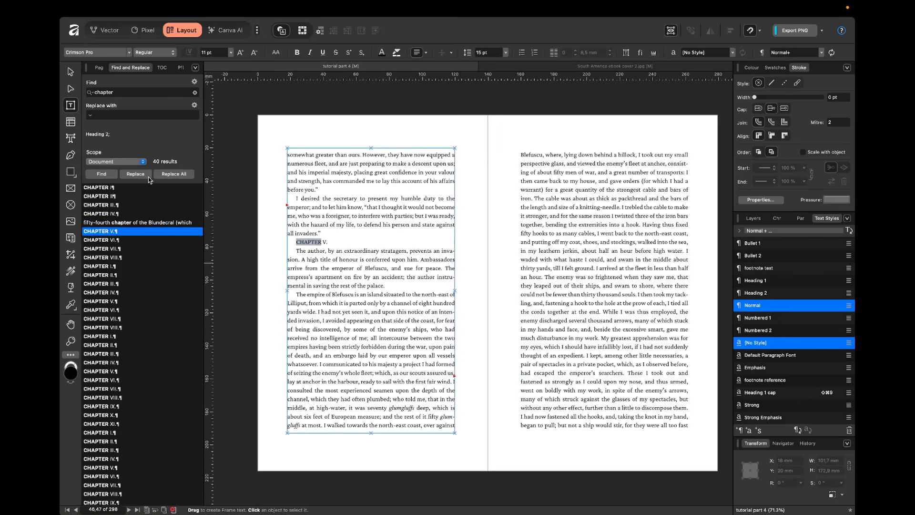
key(Down)
key(Down)
key(Down)
key(Down)
key(Down)
key(Down)
key(Down)
key(Down)
key(Down)
key(Down)
key(Down)
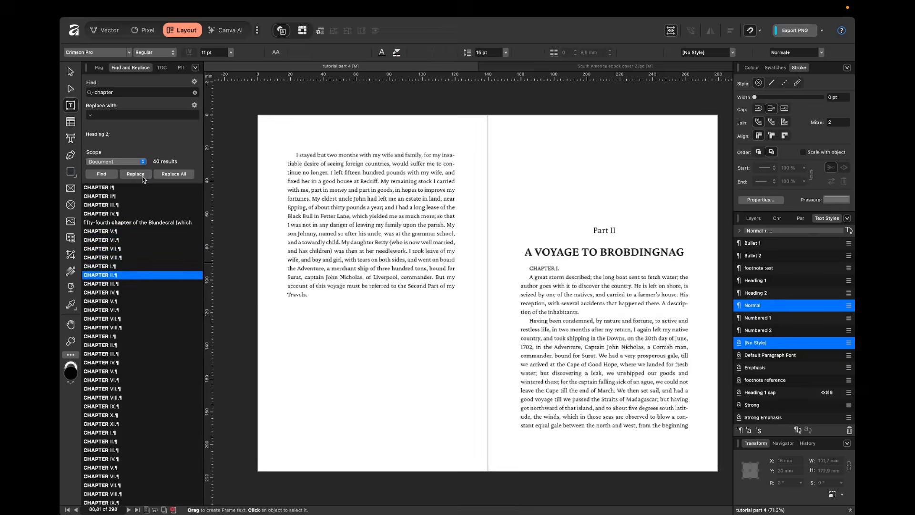
key(Down)
key(Down)
key(Down)
key(Down)
key(Down)
key(Down)
key(Down)
key(Down)
key(Down)
key(Down)
key(Down)
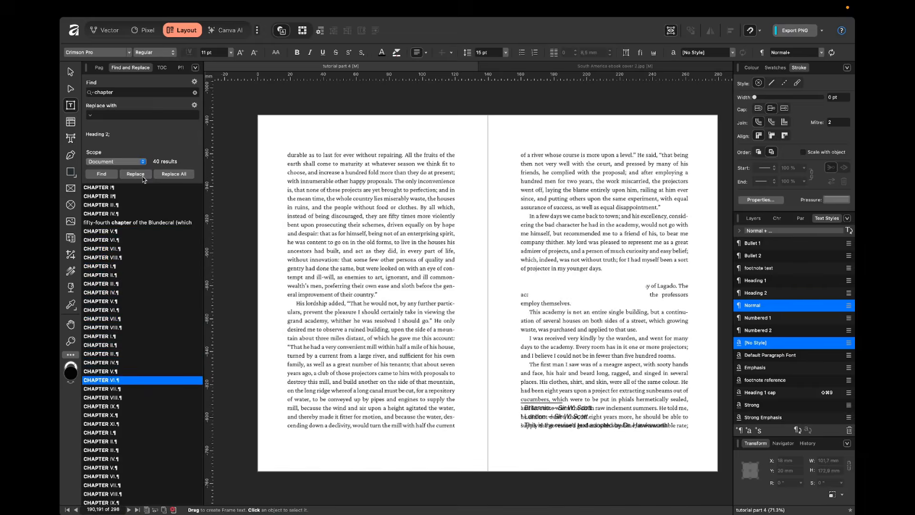
key(Down)
key(Down)
key(Down)
key(Down)
key(Down)
key(Down)
key(Down)
key(Down)
key(Down)
key(Down)
key(Down)
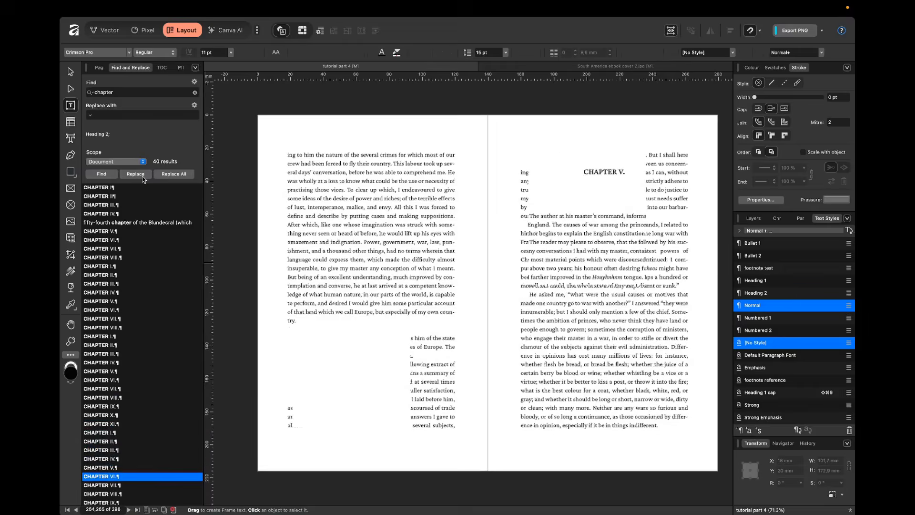
key(Down)
key(Down)
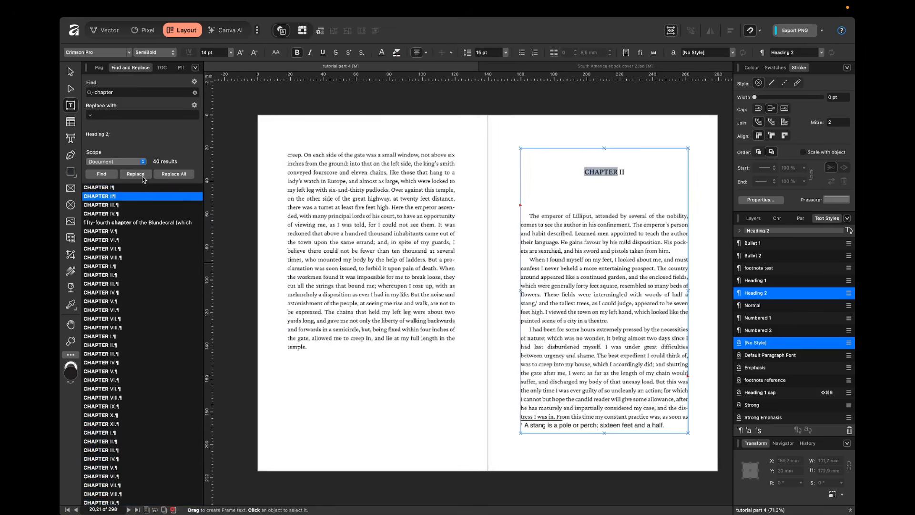
Check the heading formatting at several replaced matches, including CHAPTER I. of Part II and CHAPTER IV. and CHAPTER X. of Part IV.
click(152, 266)
scroll(151, 334, down, 2)
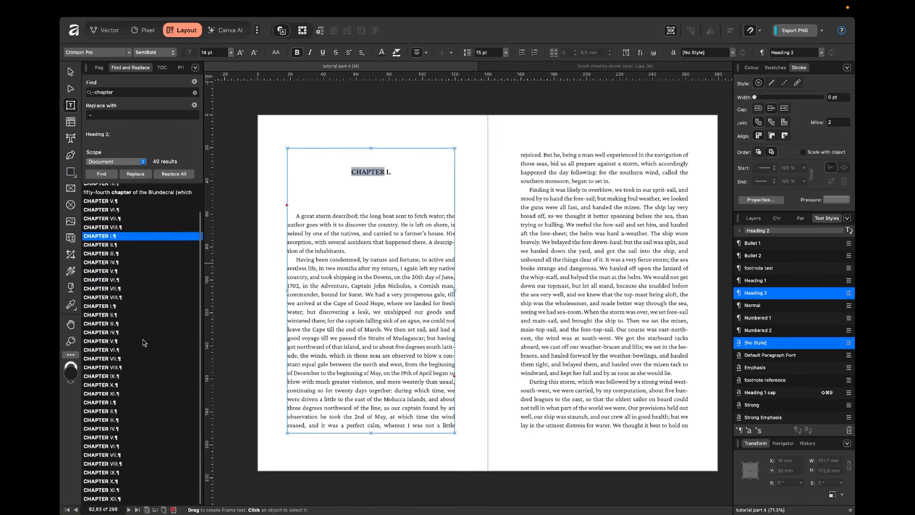
click(150, 369)
click(148, 431)
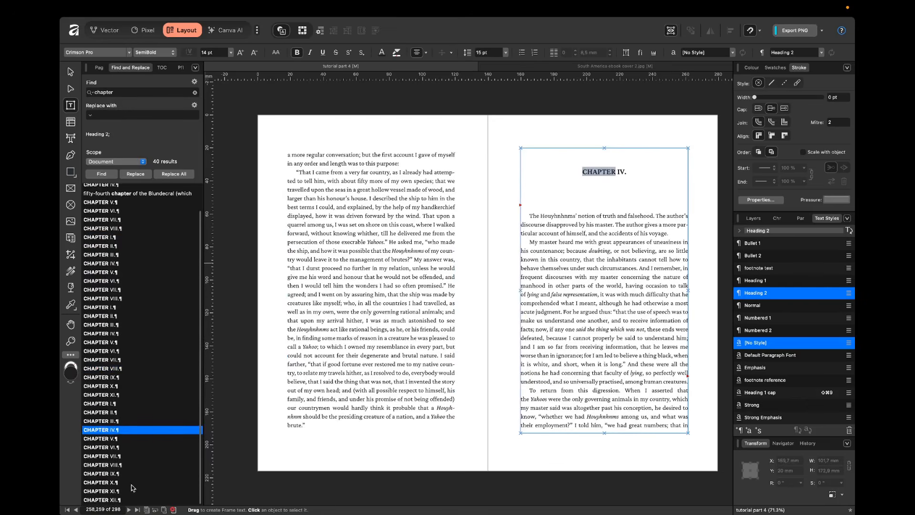
click(133, 483)
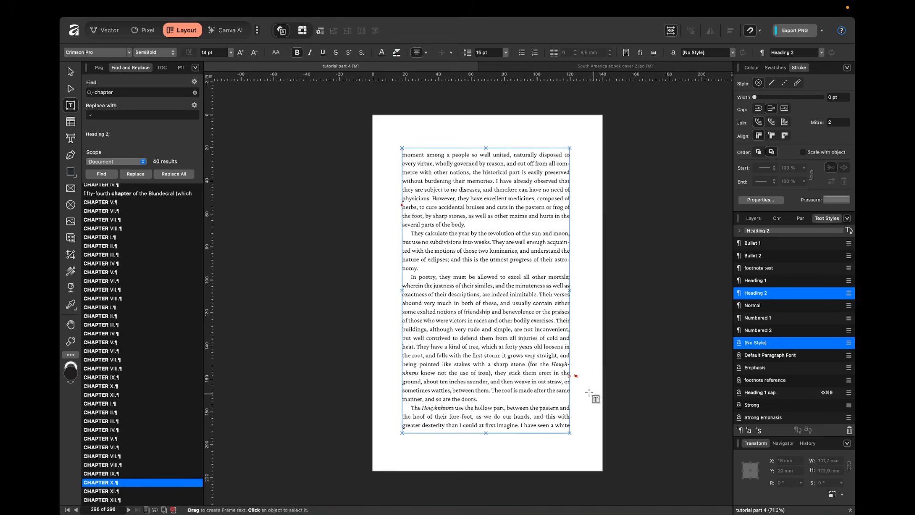
Try deleting "chapter" from the "fifty-fourth chapter" passage and refreshing the search, undo the deletion, and run the search again.
scroll(464, 335, down, 3)
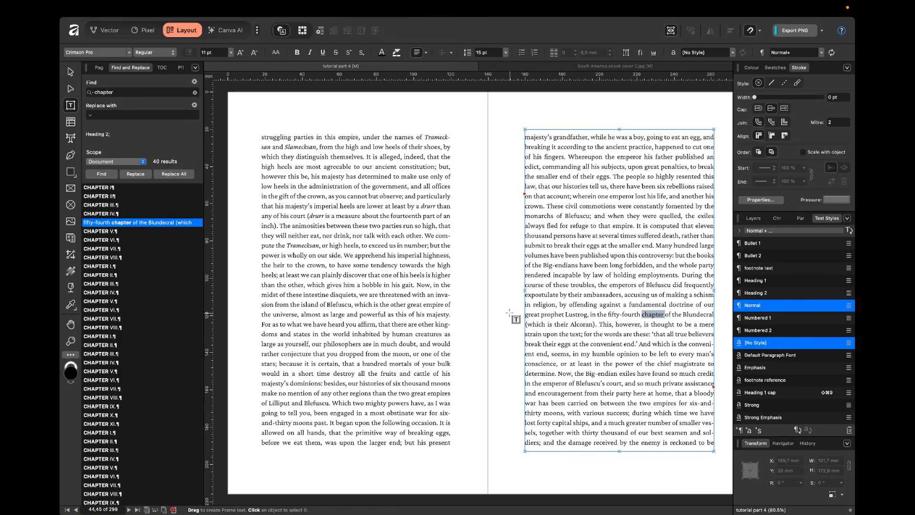
click(662, 315)
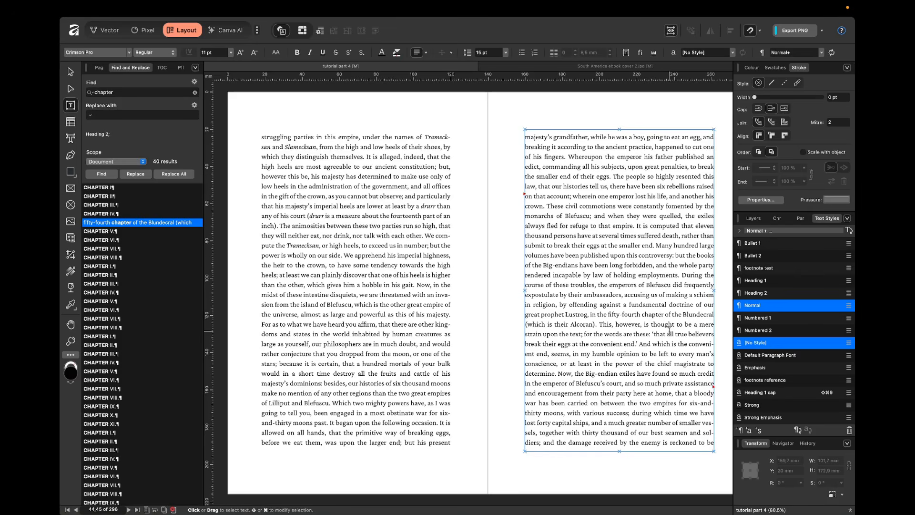
double_click(656, 315)
key(BackSpace)
click(97, 173)
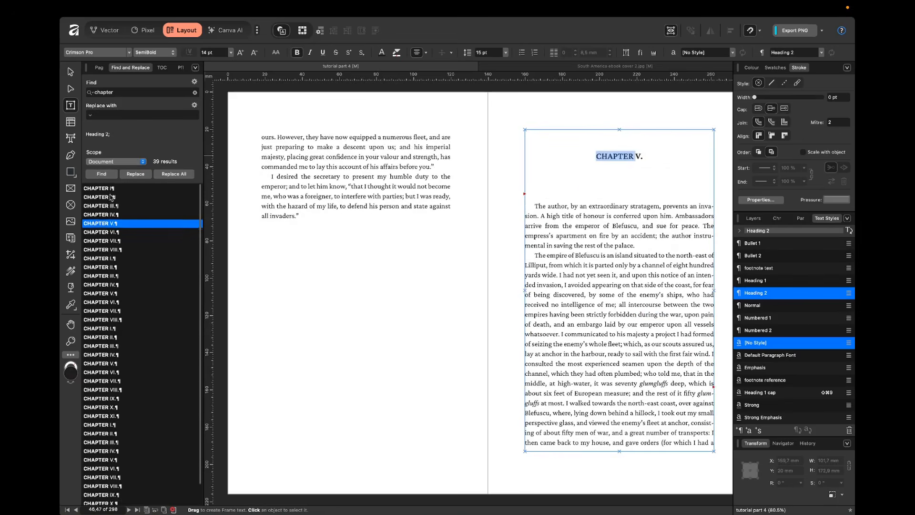
scroll(140, 404, down, 2)
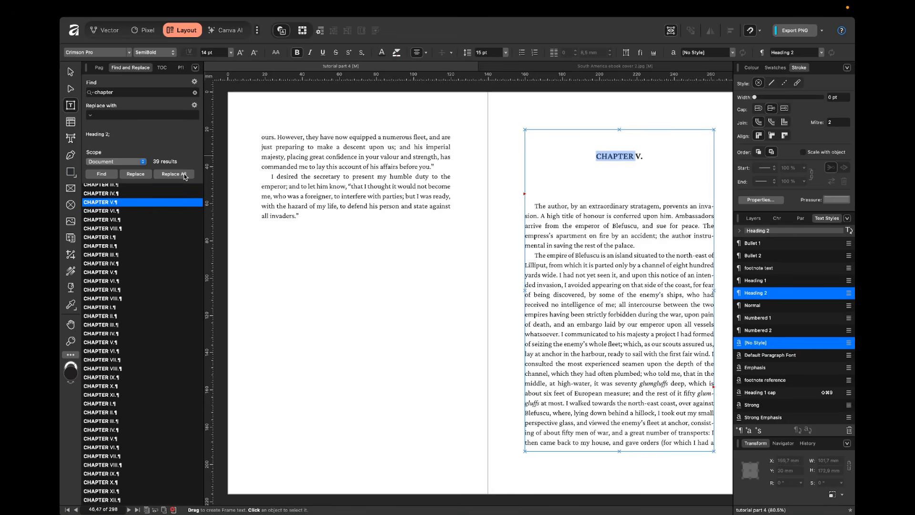
scroll(115, 193, up, 2)
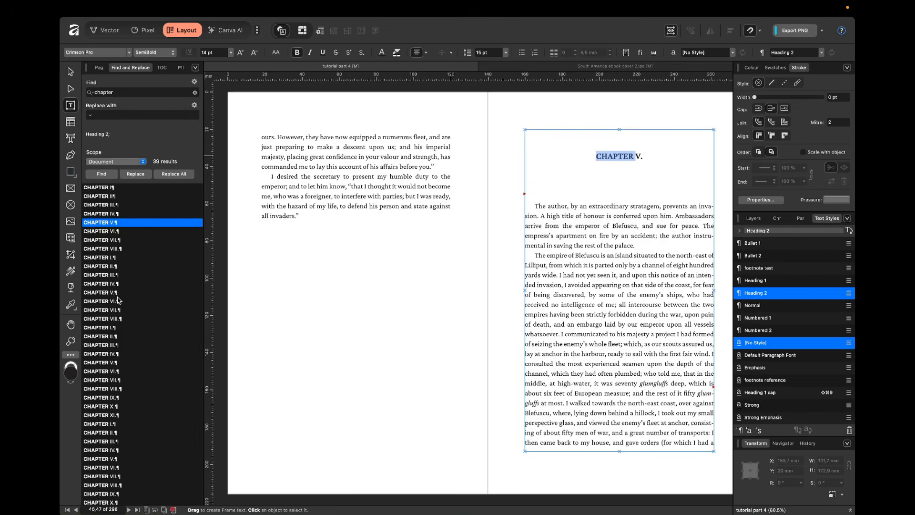
key(super+z)
click(93, 175)
Review the formatted headings by stepping through chapter matches from the first three parts.
click(115, 198)
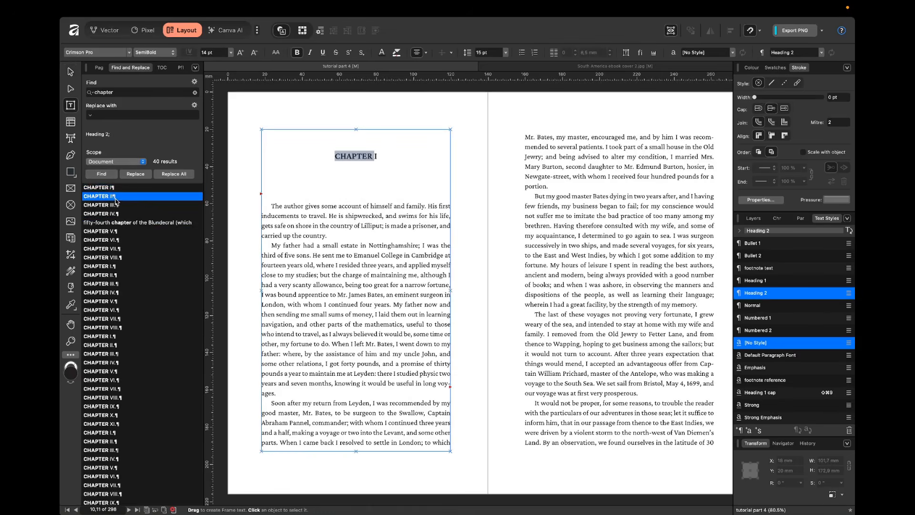
click(114, 204)
click(115, 214)
click(116, 266)
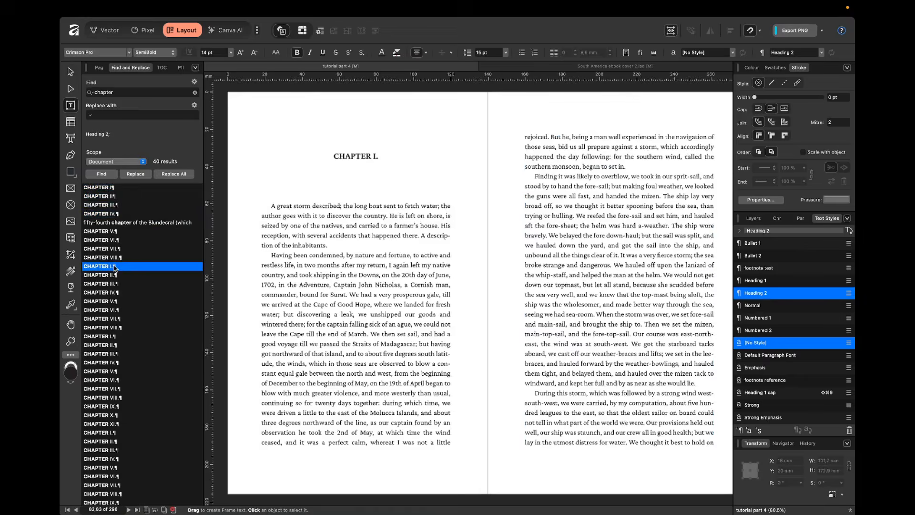
click(115, 310)
click(115, 362)
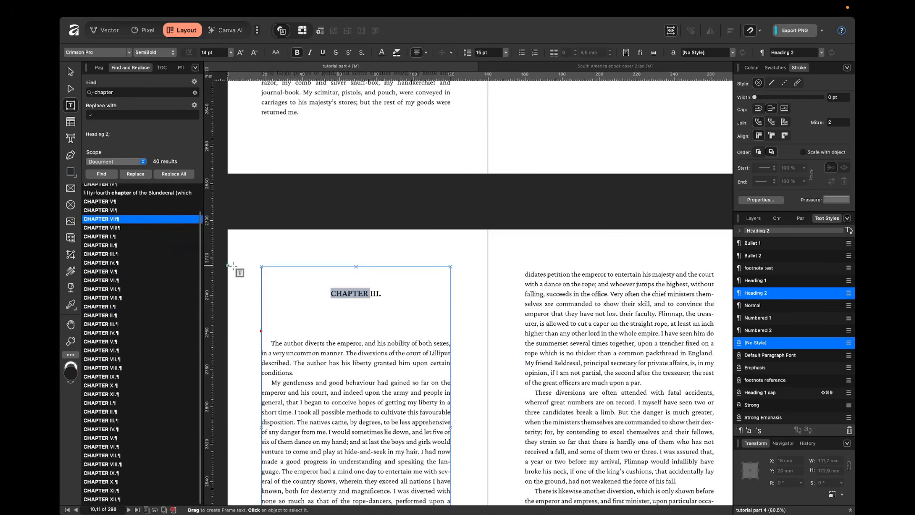
Remove the full stop after the "CHAPTER III." heading in Part I.
scroll(376, 291, down, 1)
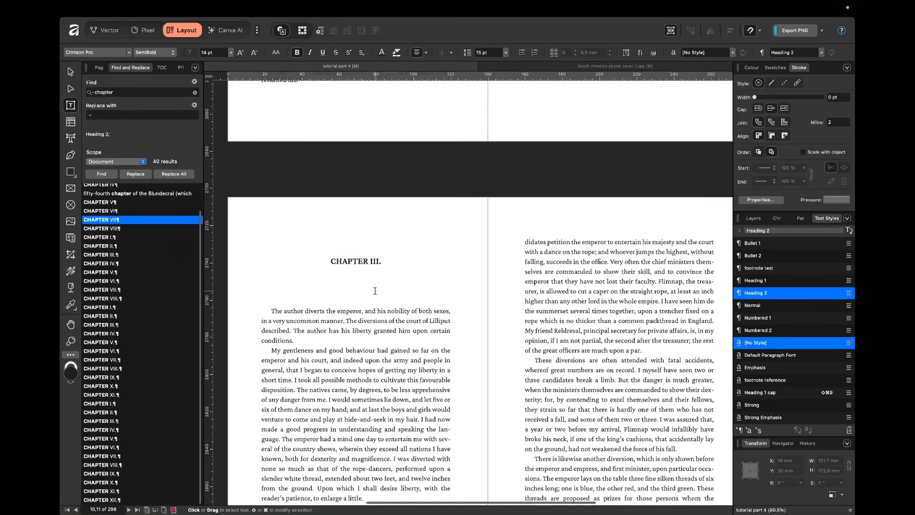
scroll(375, 291, down, 1)
click(397, 211)
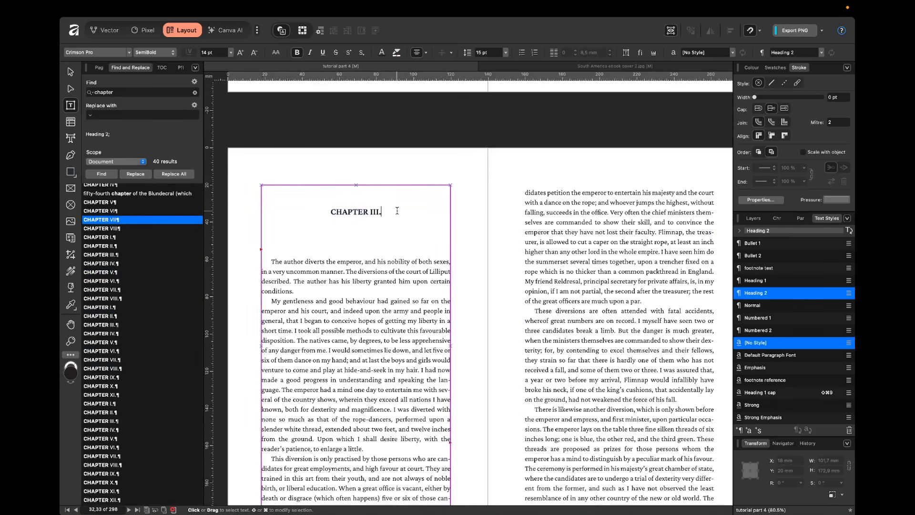
key(BackSpace)
key(Escape)
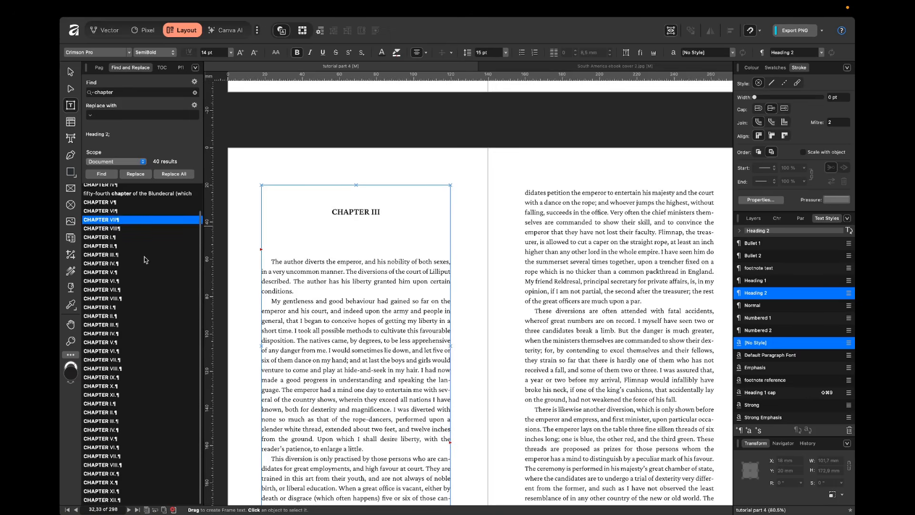
Go to the CHAPTER V. heading in Part II and search the whole document for "." instead of "chapter".
click(115, 264)
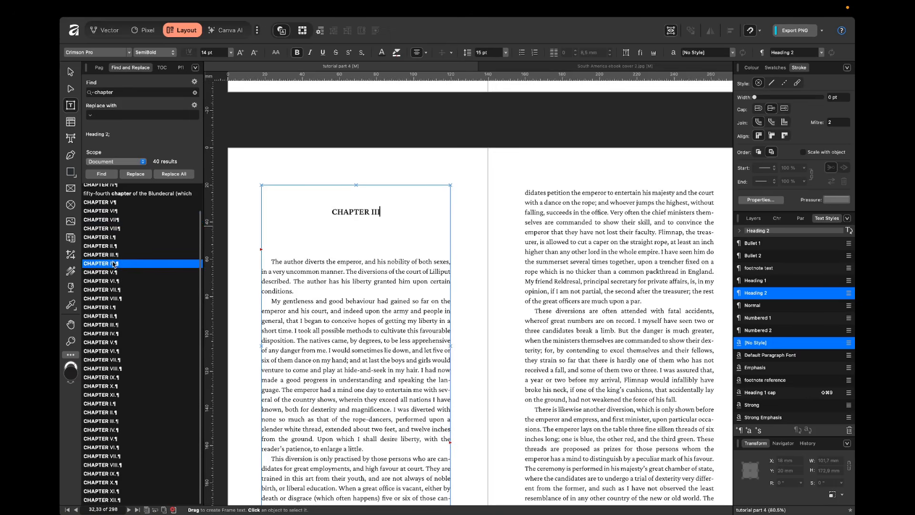
click(115, 273)
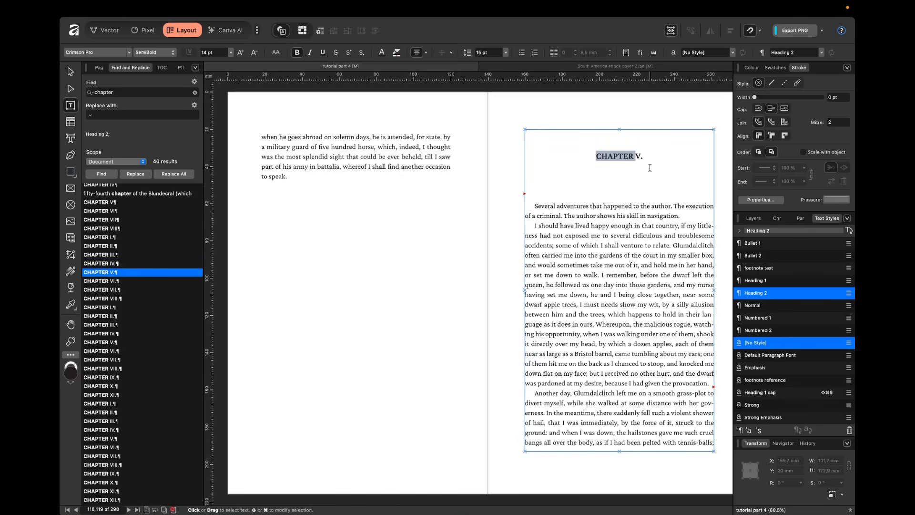
click(127, 91)
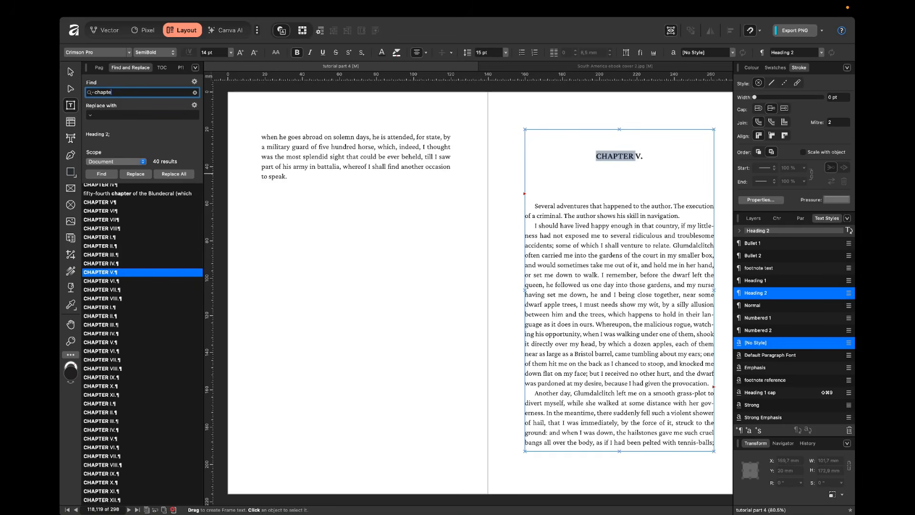
key(BackSpace)
key(BackSpace)
key(BackSpace)
click(111, 175)
scroll(140, 231, up, 20)
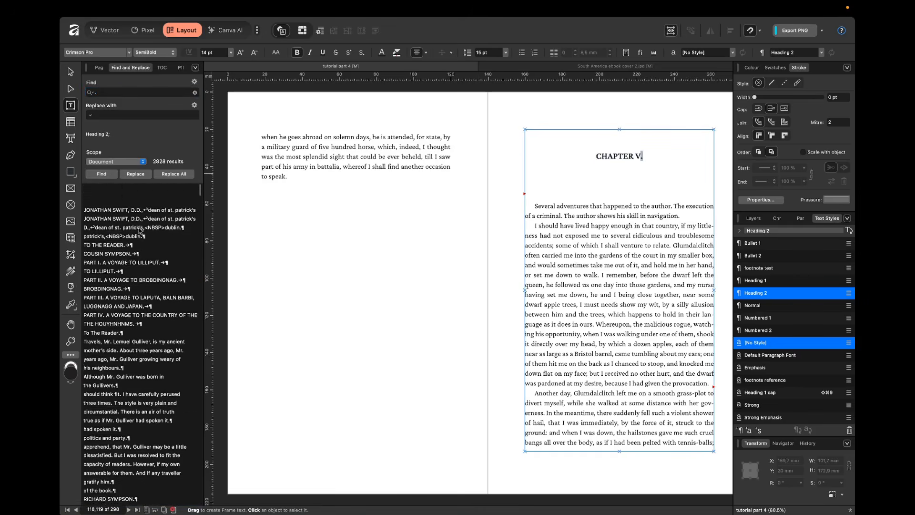
click(142, 92)
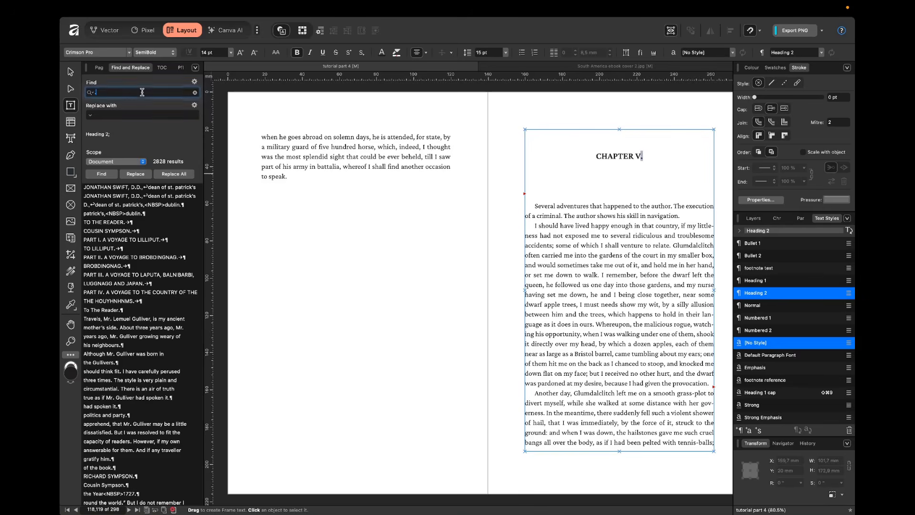
Restrict the document search for "." to text in the Heading 2 paragraph style and run it.
click(195, 83)
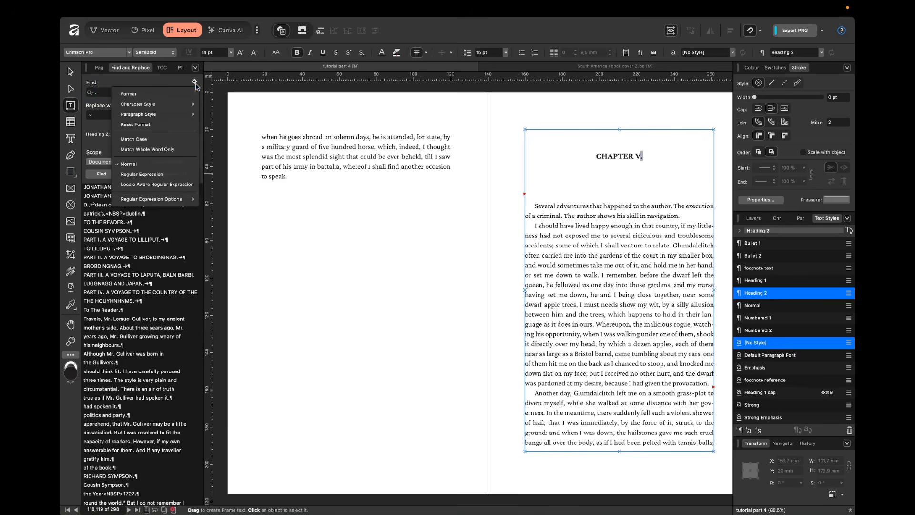
mouse_move(176, 116)
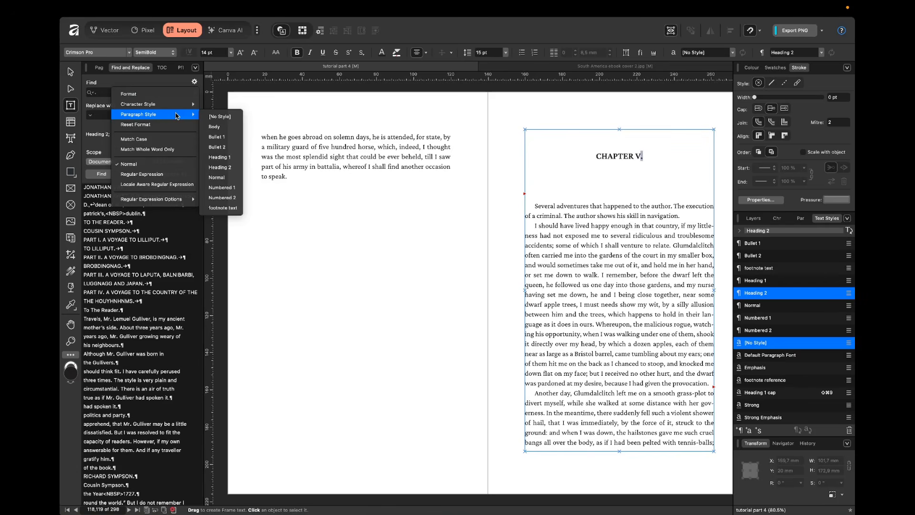
click(223, 168)
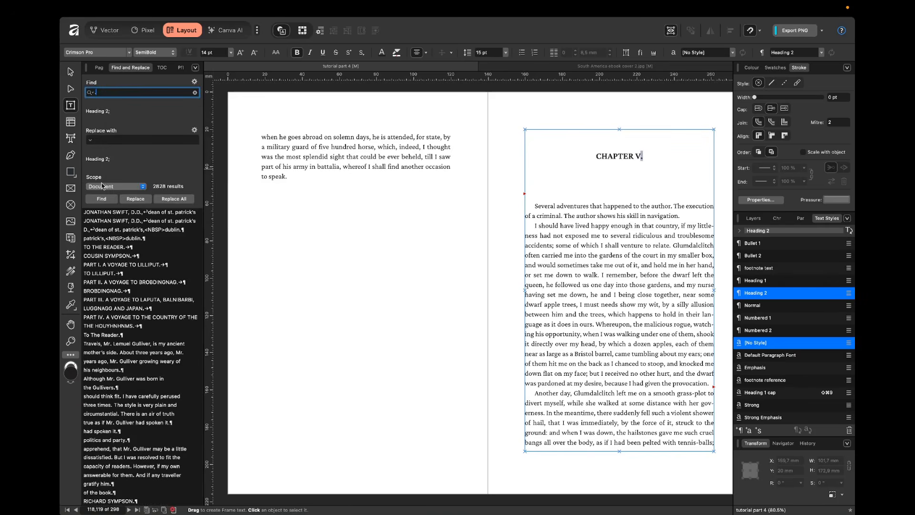
click(101, 199)
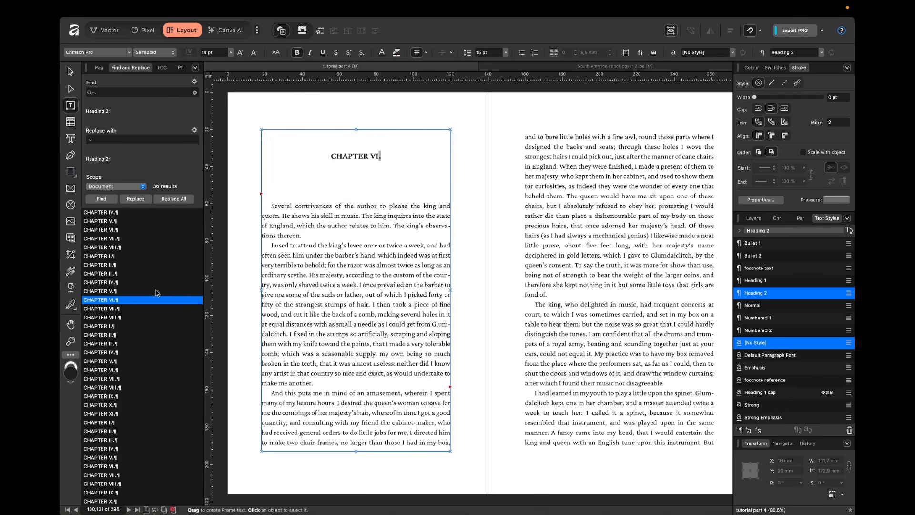
scroll(154, 291, down, 2)
click(381, 156)
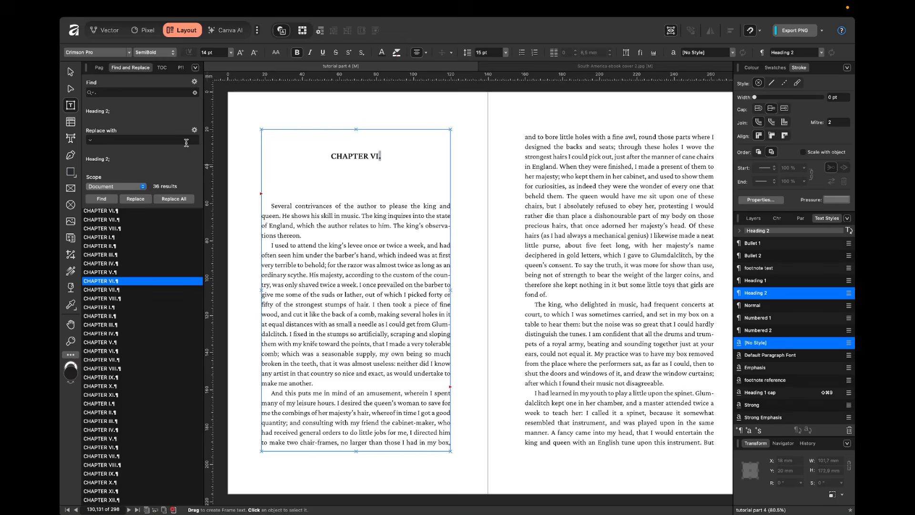
Reset the replacement formatting and replace all full stops found in Heading 2 text with nothing.
click(125, 140)
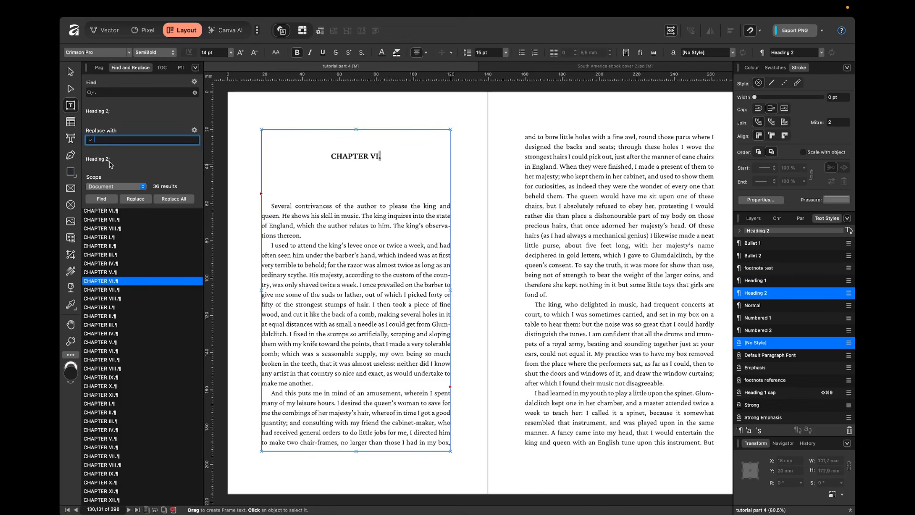
click(194, 130)
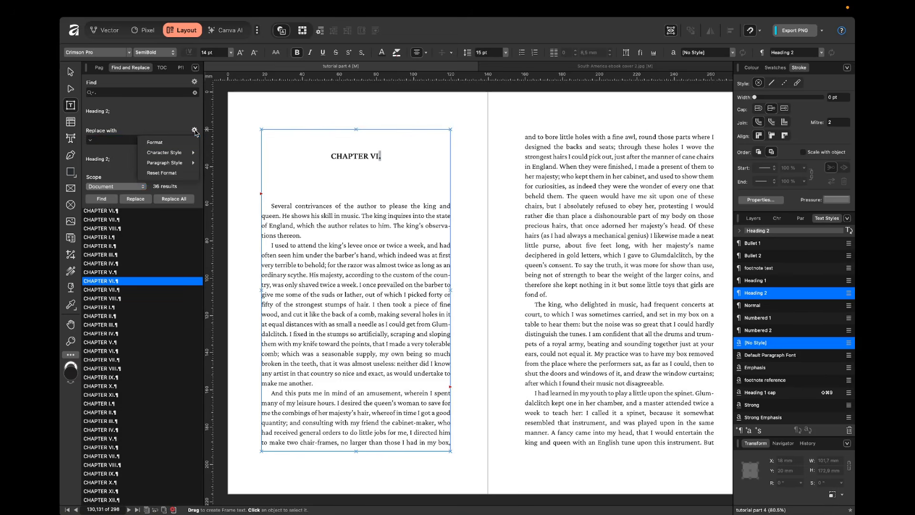
click(172, 176)
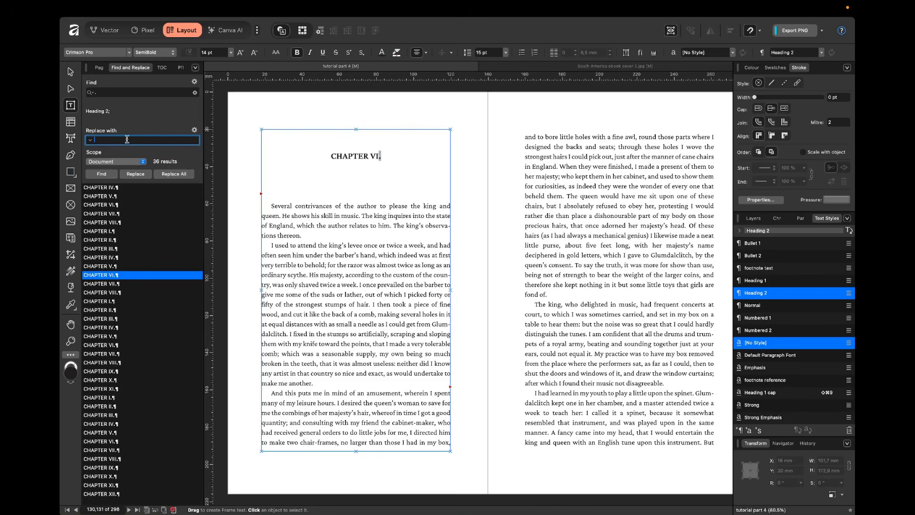
click(121, 93)
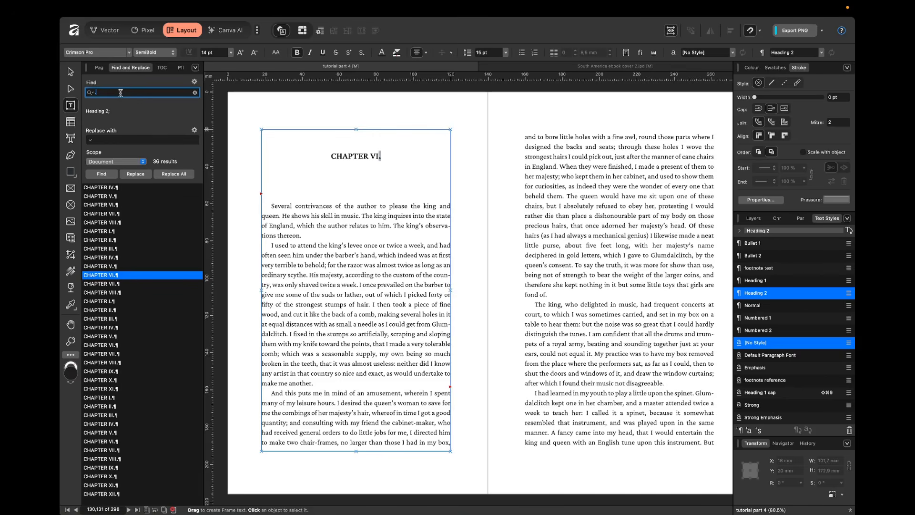
click(123, 138)
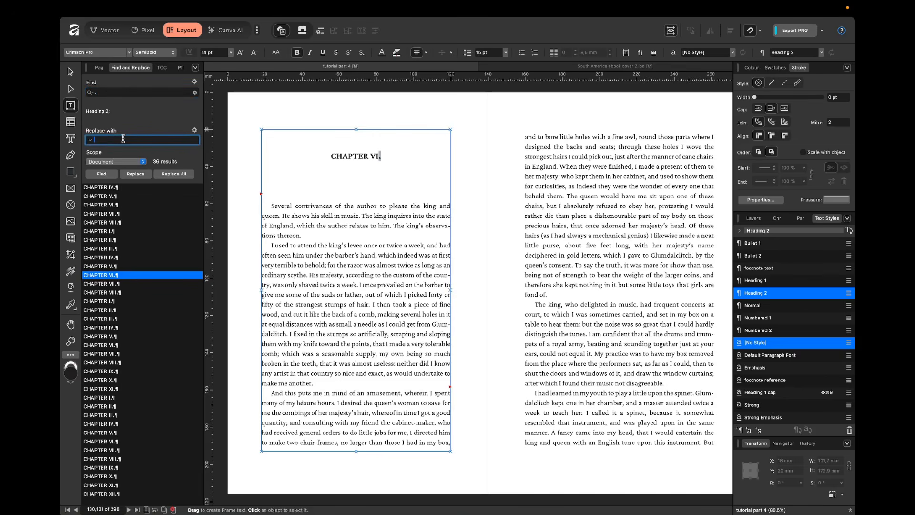
click(182, 176)
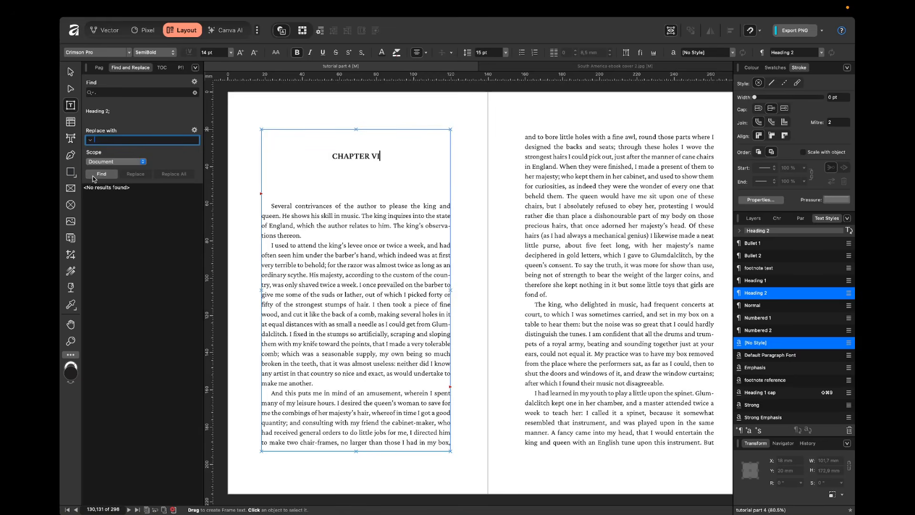
Search for all Heading 2 text without a search term and check chapter headings across the book for leftover full stops.
click(194, 93)
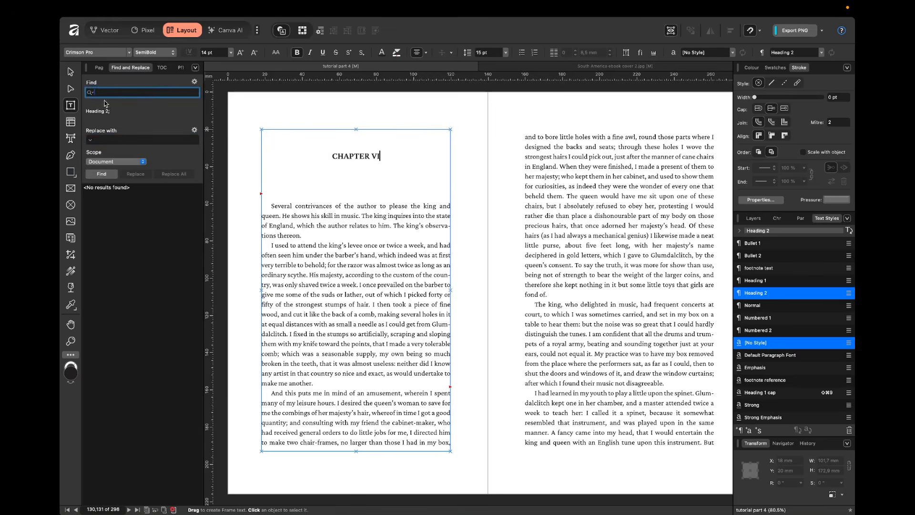
click(96, 176)
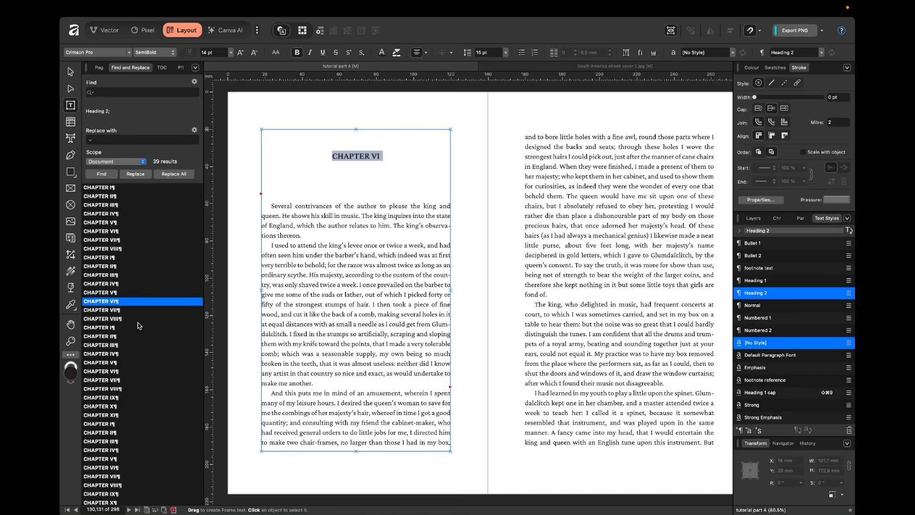
click(138, 319)
click(128, 354)
click(132, 397)
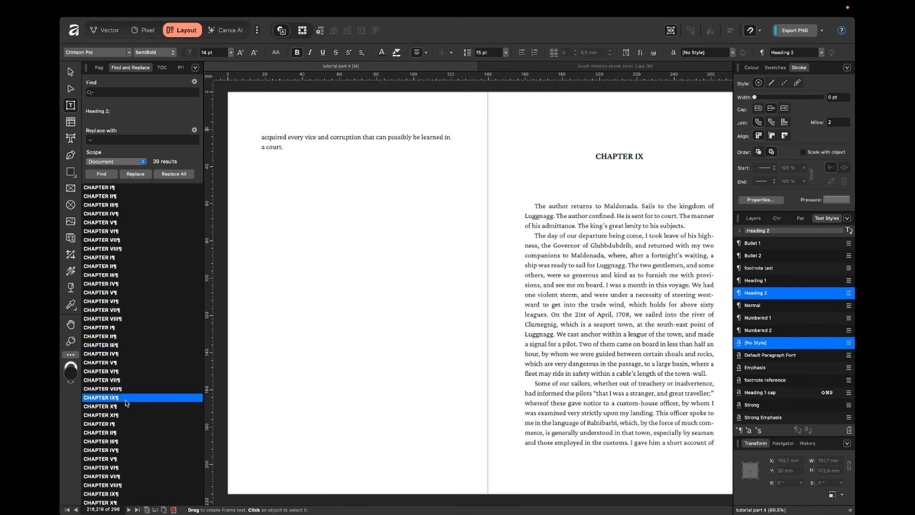
click(663, 156)
click(99, 187)
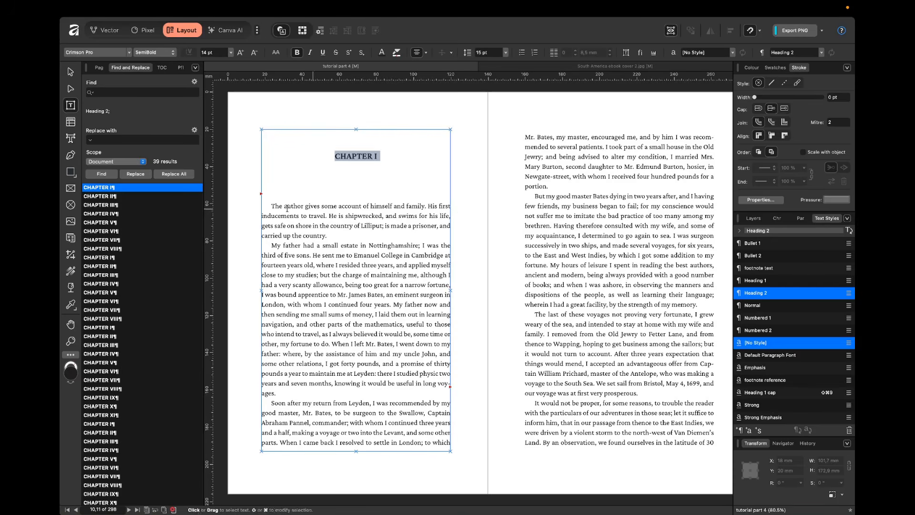
Go to the CHAPTER IV heading in Part I and set its font size to 16 pt.
click(106, 214)
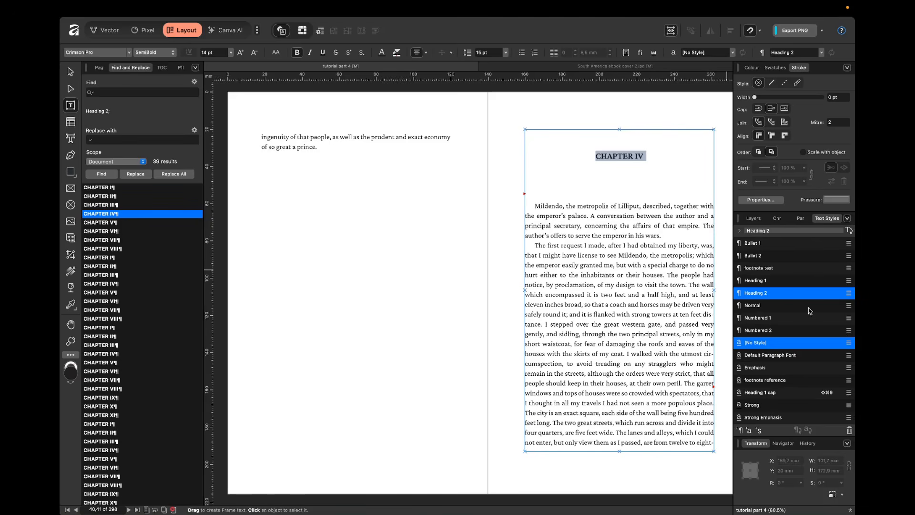
click(691, 164)
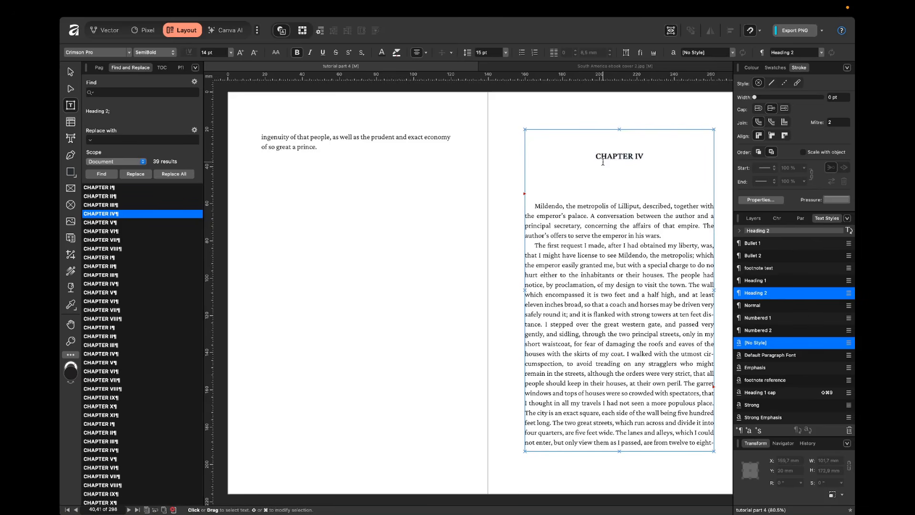
drag(594, 156, 655, 153)
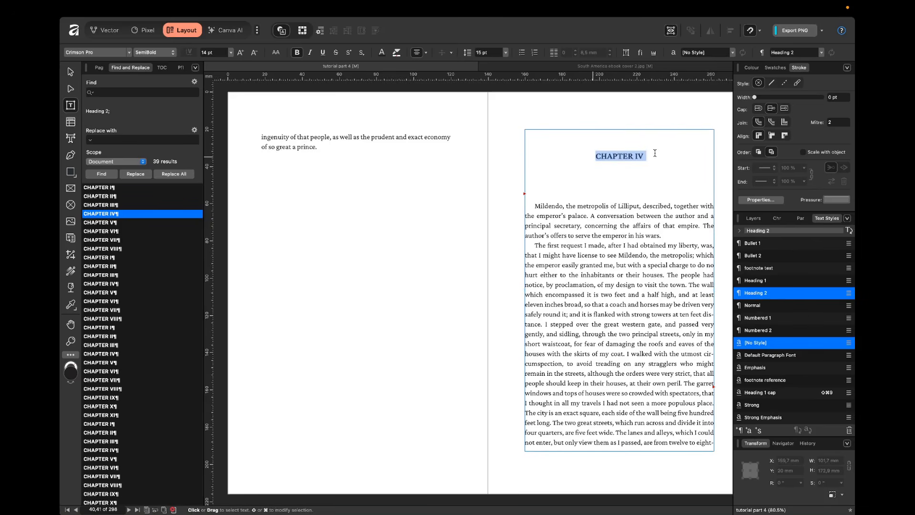
click(777, 218)
click(754, 245)
text(16)
key(Return)
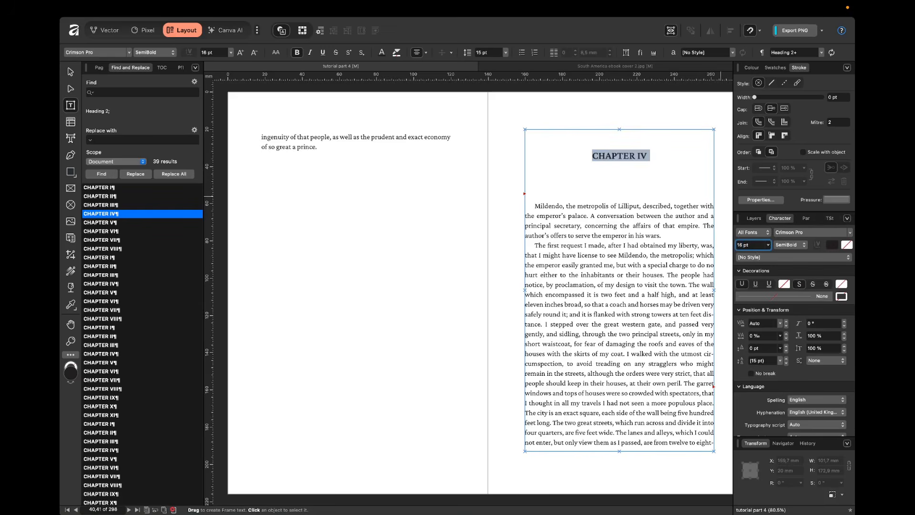
click(652, 156)
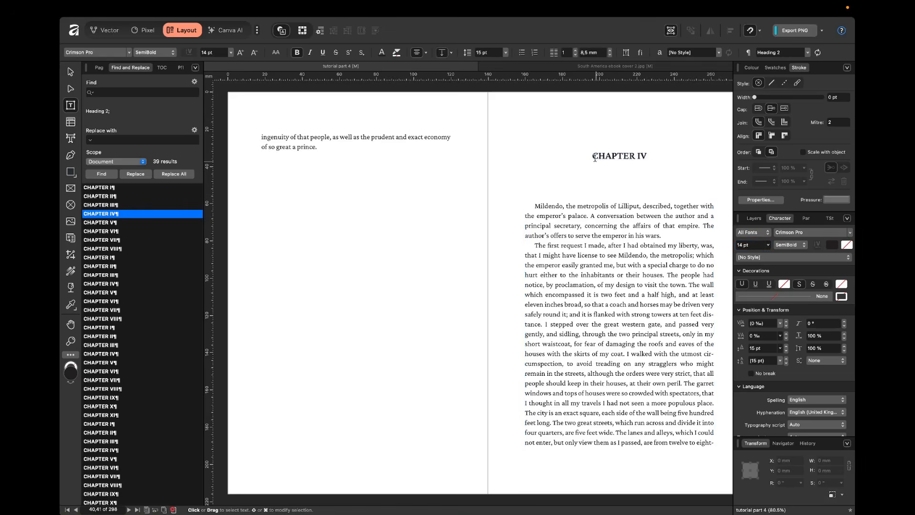
Set the tracking of the CHAPTER IV heading in Part I to 100 ‰.
scroll(651, 155, up, 2)
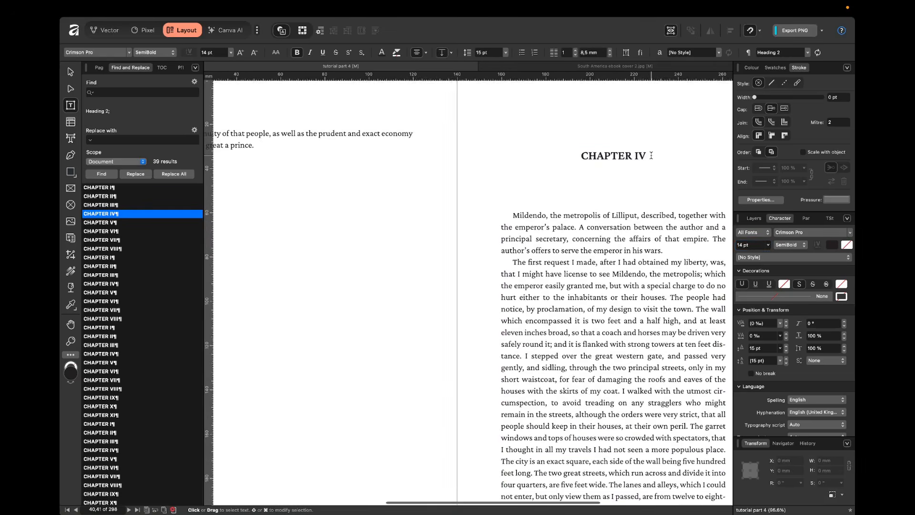
scroll(651, 156, right, 1)
drag(554, 148, 623, 146)
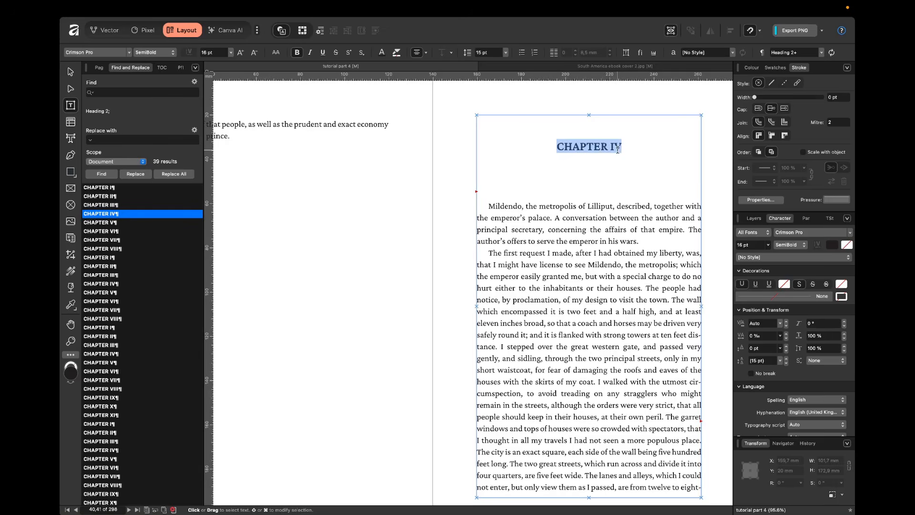
click(763, 335)
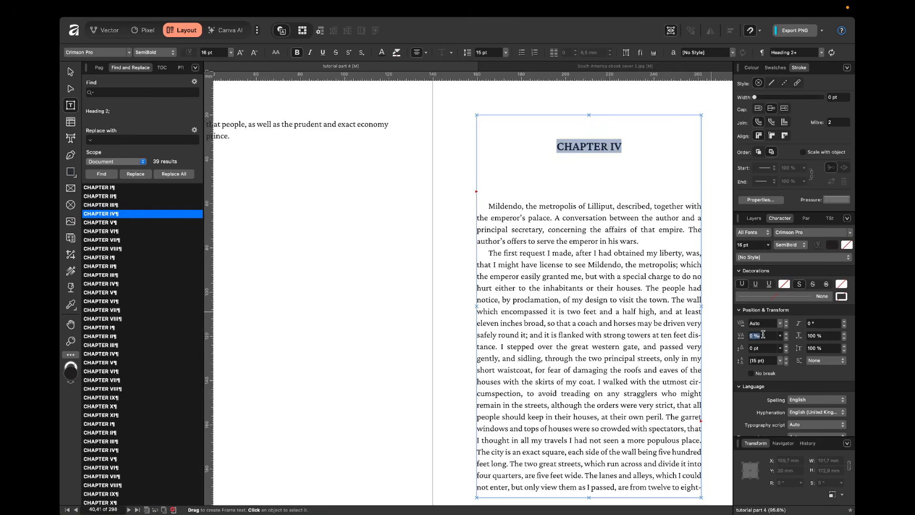
text(1)
key(Return)
click(710, 152)
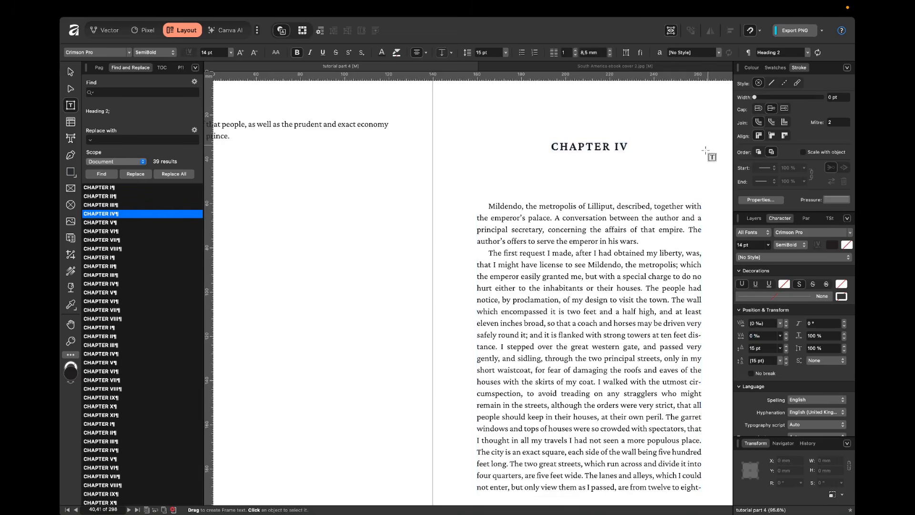
Set the tracking of the CHAPTER IV heading in Part I to 50 ‰.
scroll(701, 190, right, 3)
drag(565, 146, 487, 146)
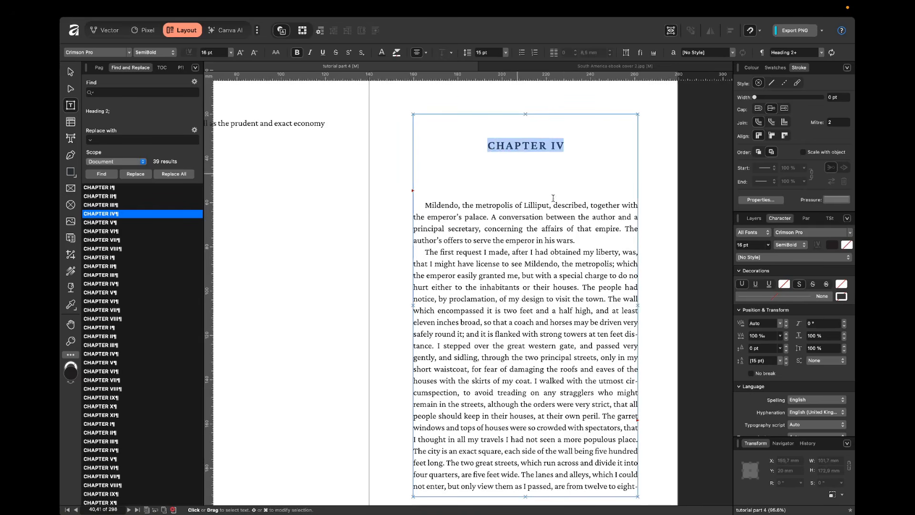
click(763, 336)
text(50)
key(Return)
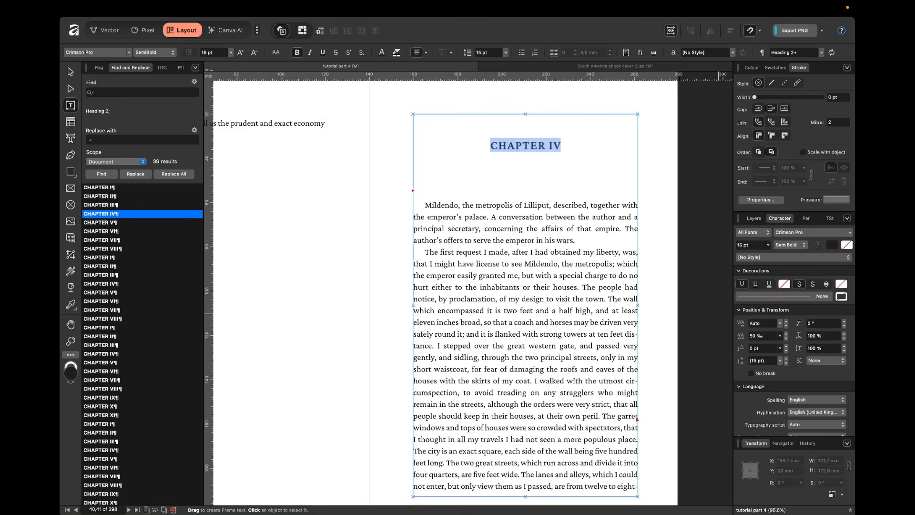
click(702, 276)
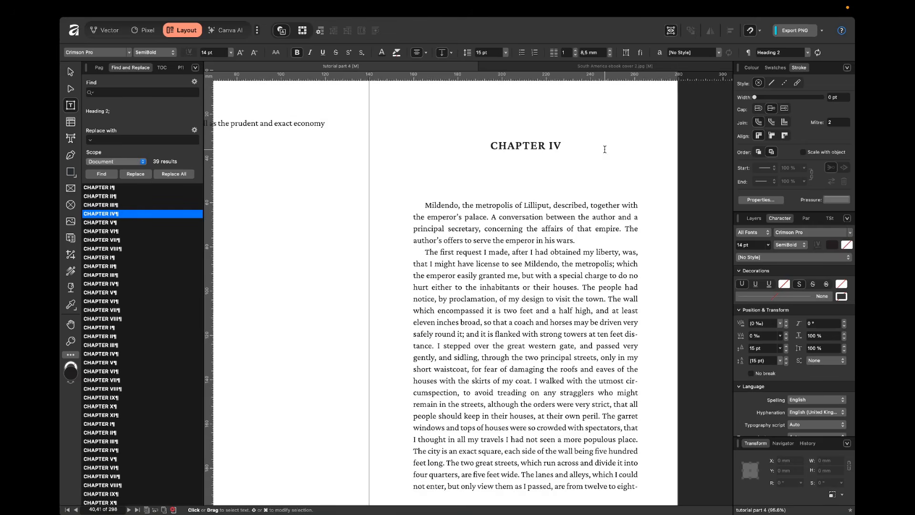
Update the Heading 2 paragraph style to match the current formatting of the CHAPTER IV heading.
click(541, 148)
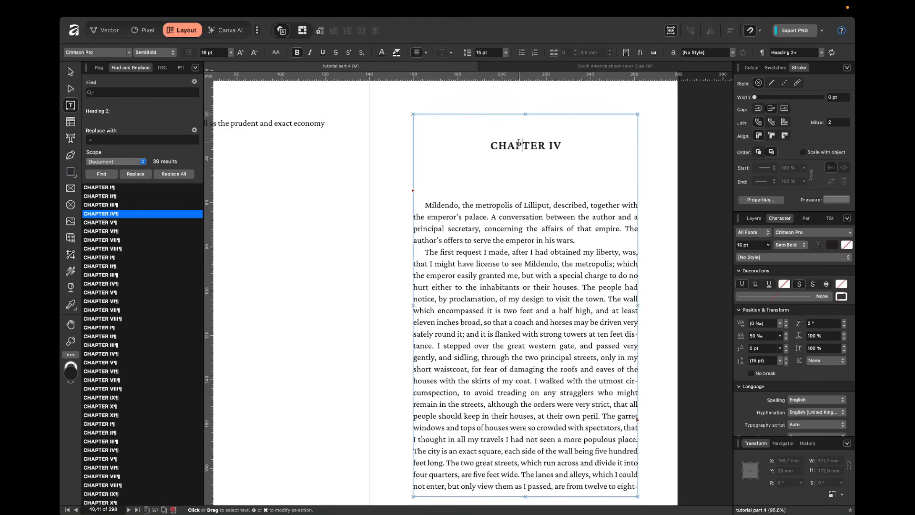
click(812, 221)
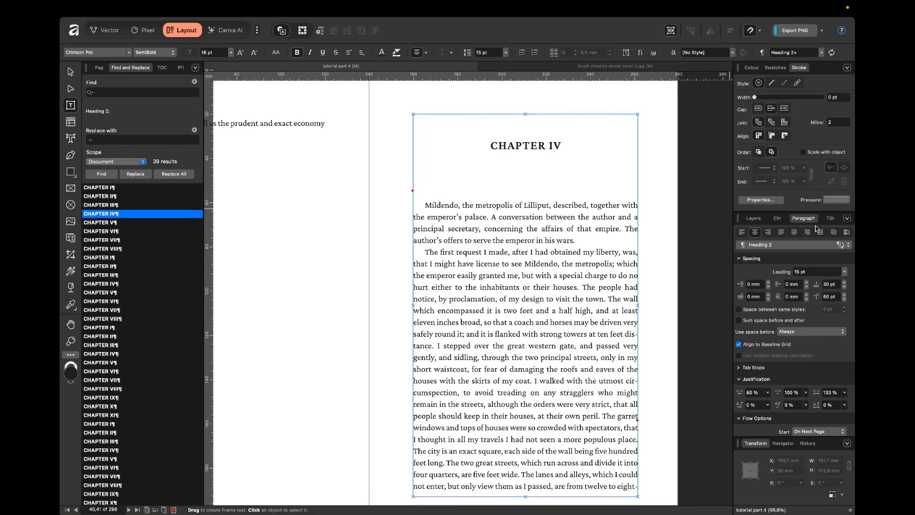
click(840, 245)
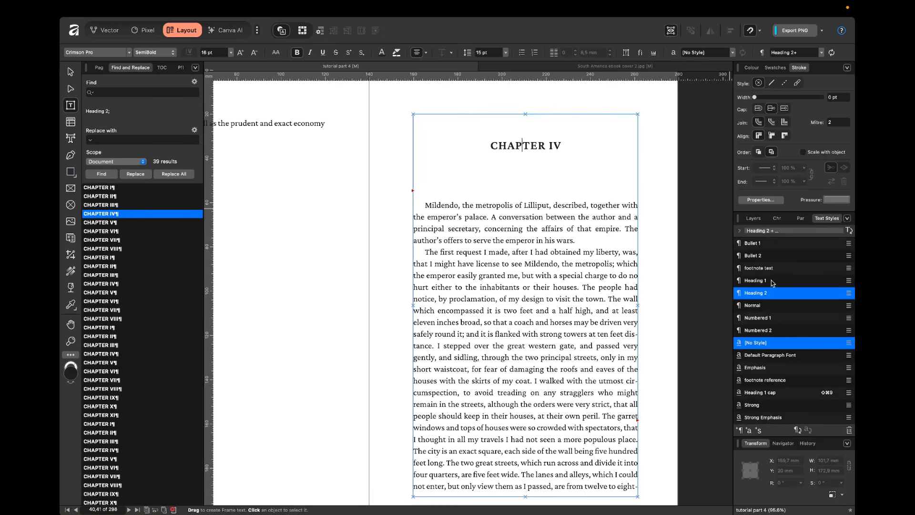
right_click(771, 297)
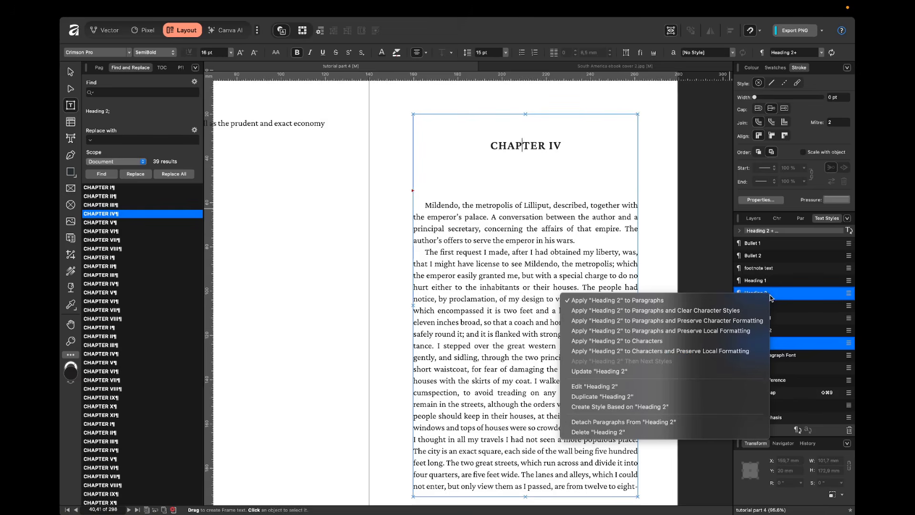
click(653, 371)
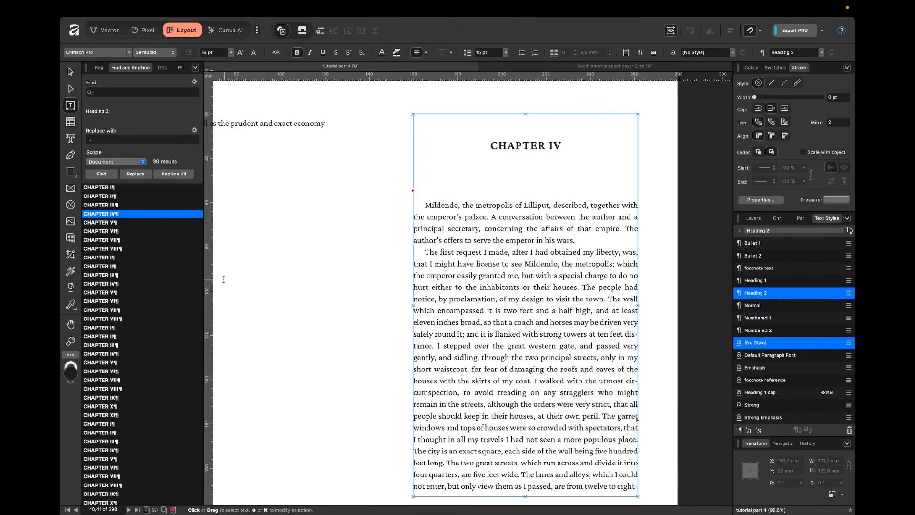
Check the updated style on the Part II CHAPTER I and Part III CHAPTER II headings, including the latter's character settings.
click(141, 258)
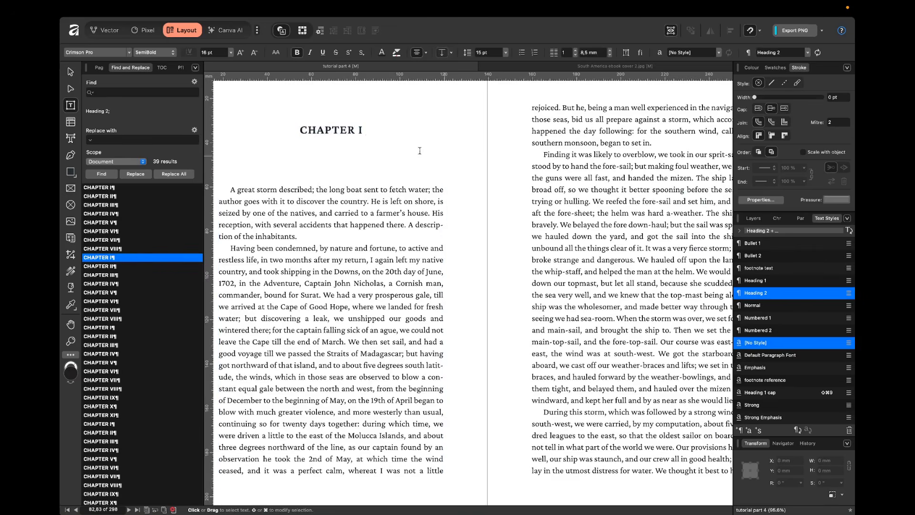
click(149, 336)
click(323, 131)
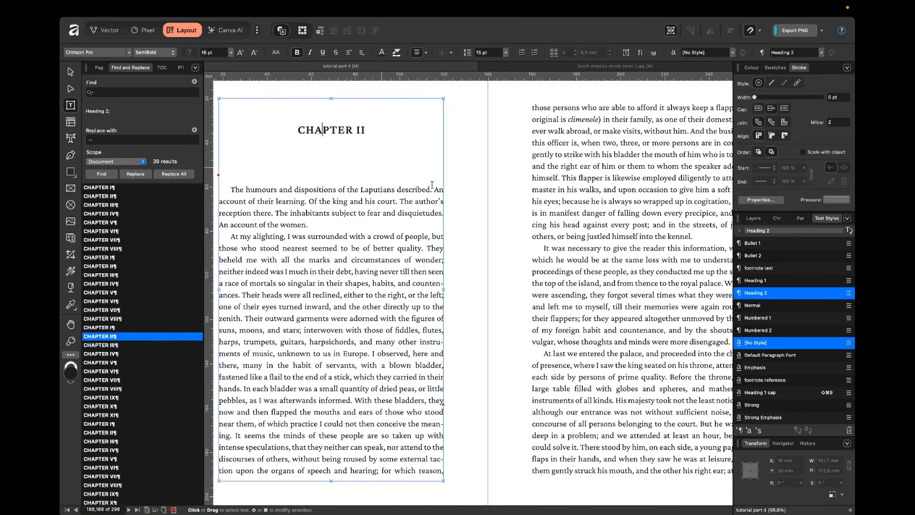
click(778, 218)
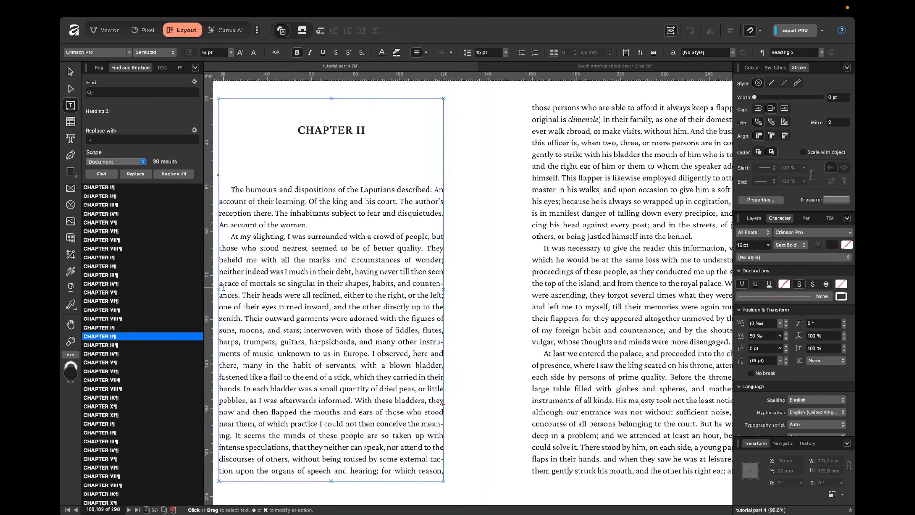
Edit the Heading 2 paragraph style and set its font size to 18 pt.
click(834, 220)
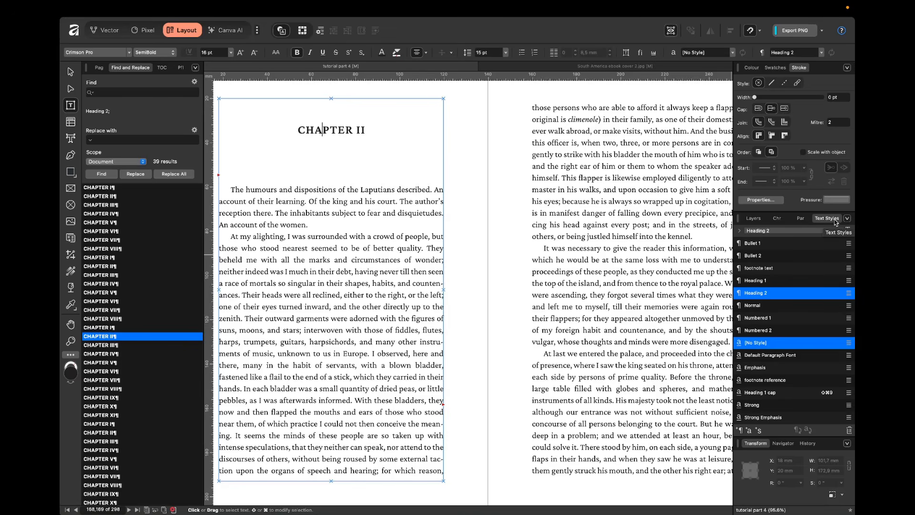
right_click(761, 294)
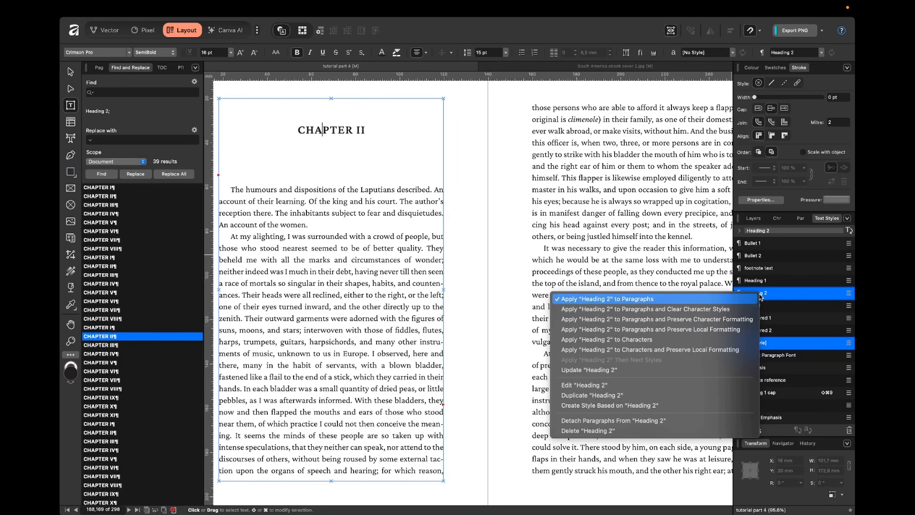
click(620, 385)
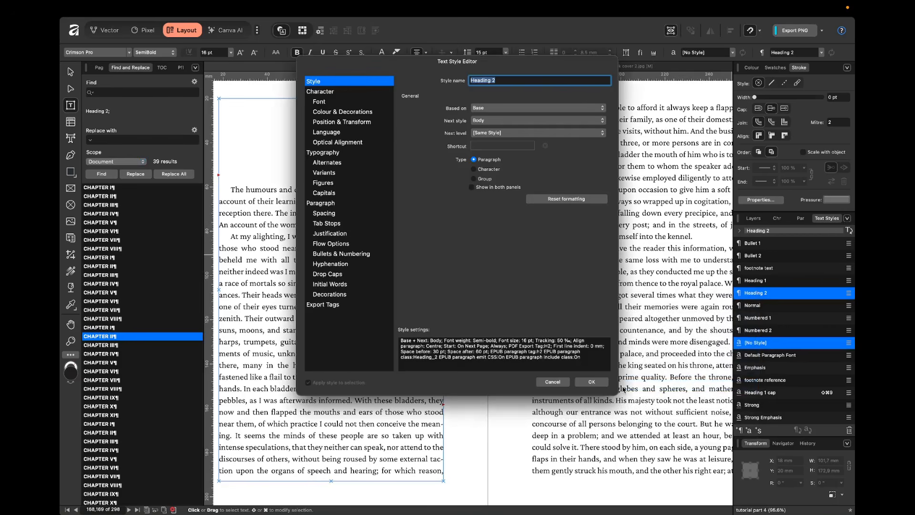
drag(503, 63, 610, 99)
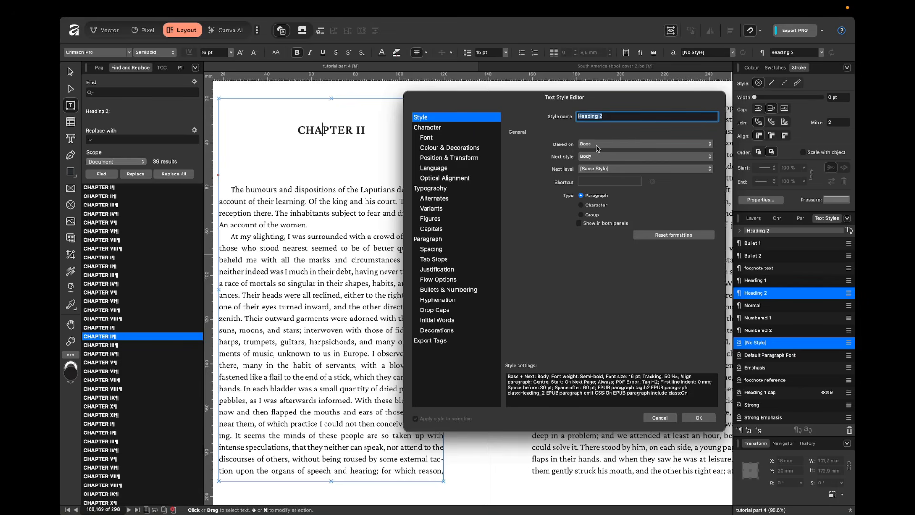
click(473, 140)
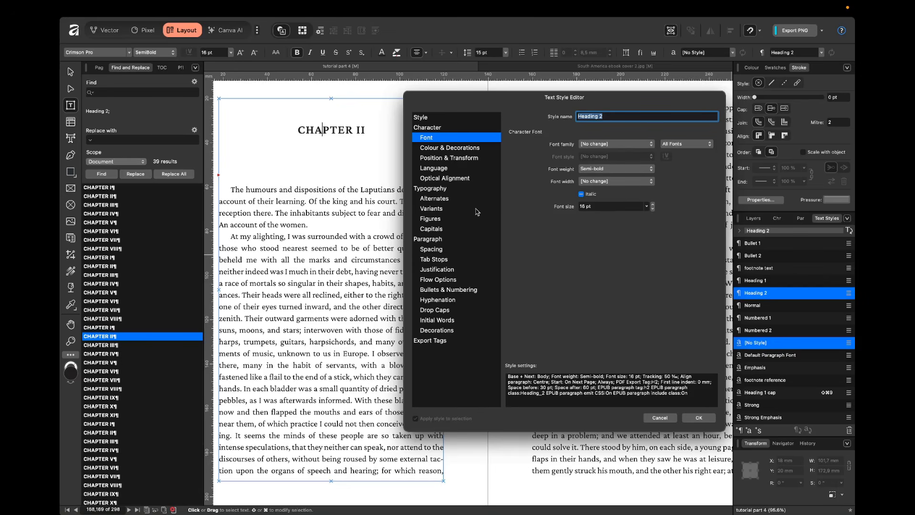
click(605, 209)
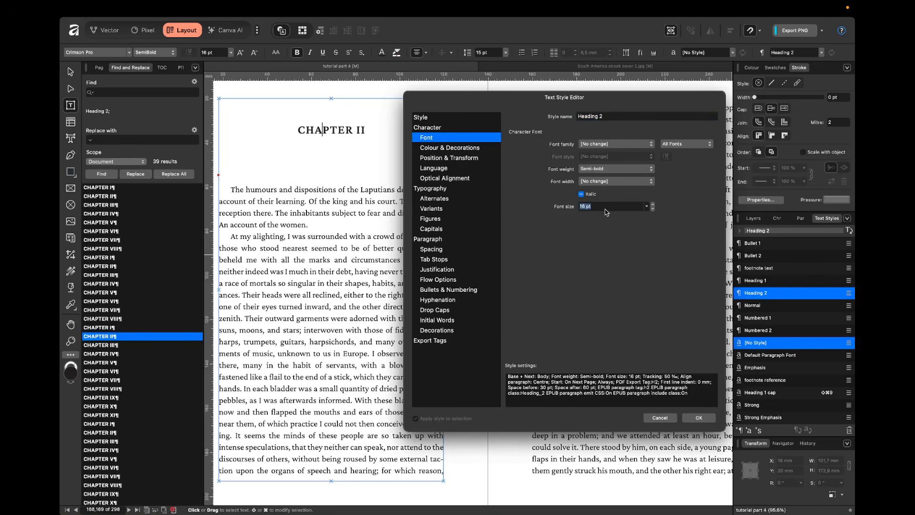
text(18)
key(Return)
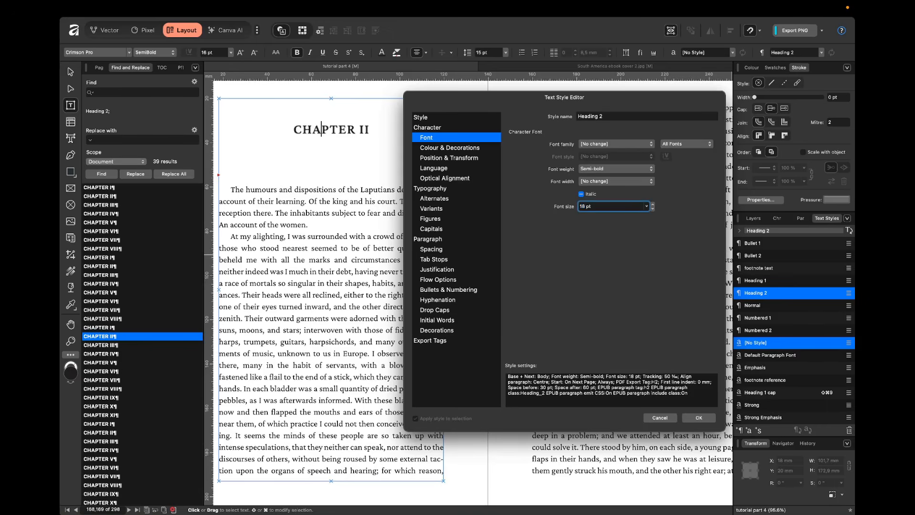
click(698, 418)
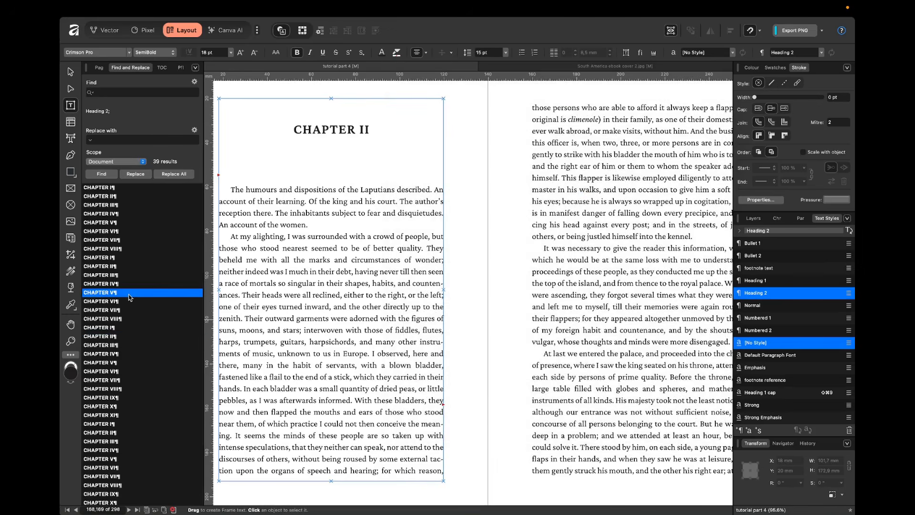
Check the resized headings of chapters V, I and VIII in Part II and the spacing around the CHAPTER VIII text.
click(130, 292)
click(131, 257)
click(140, 319)
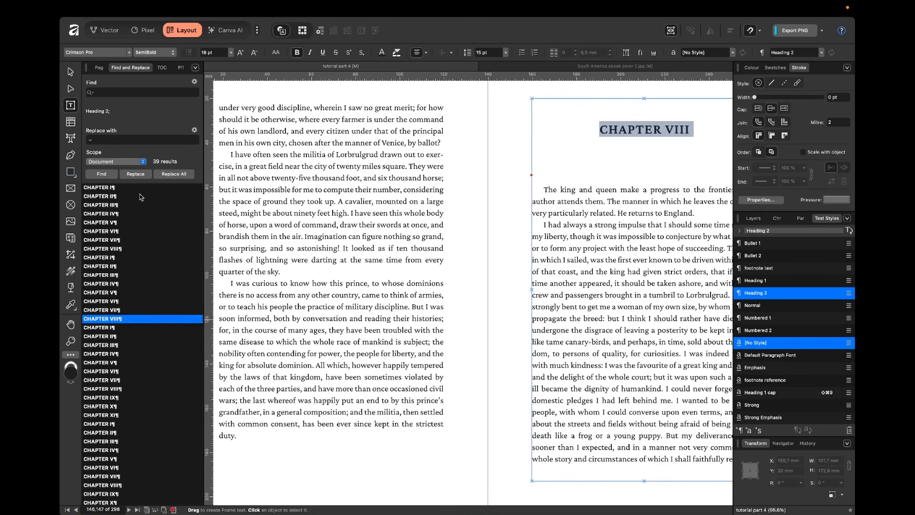
scroll(525, 224, right, 3)
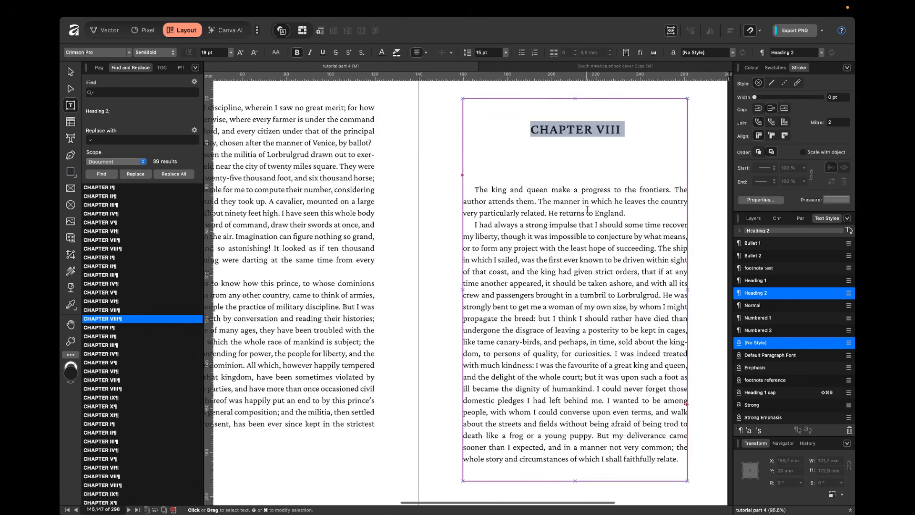
click(604, 200)
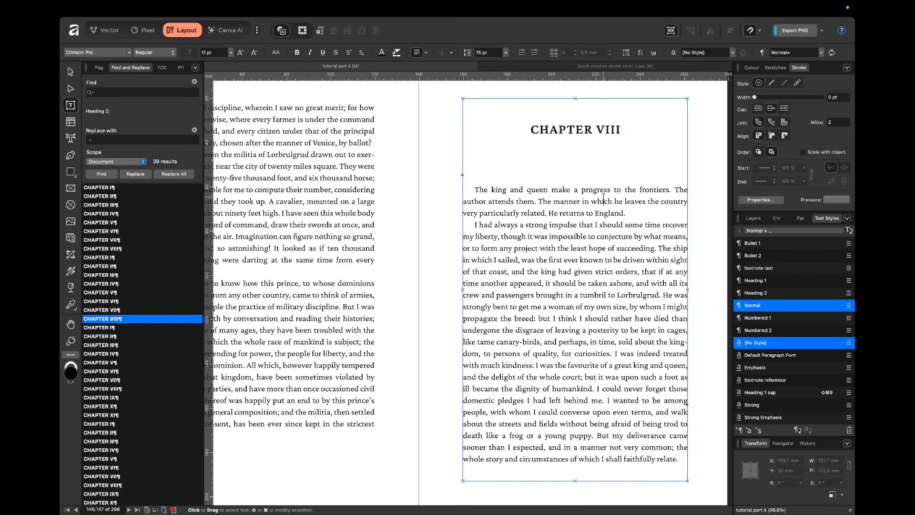
scroll(620, 191, right, 2)
scroll(639, 186, up, 1)
click(646, 185)
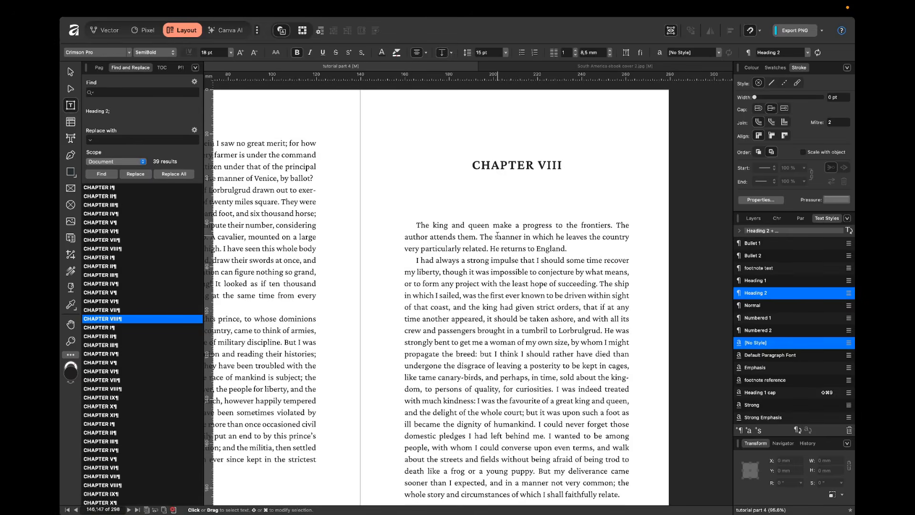
Set the first line indent of the opening paragraph under Part II CHAPTER VIII to 0 mm.
click(414, 225)
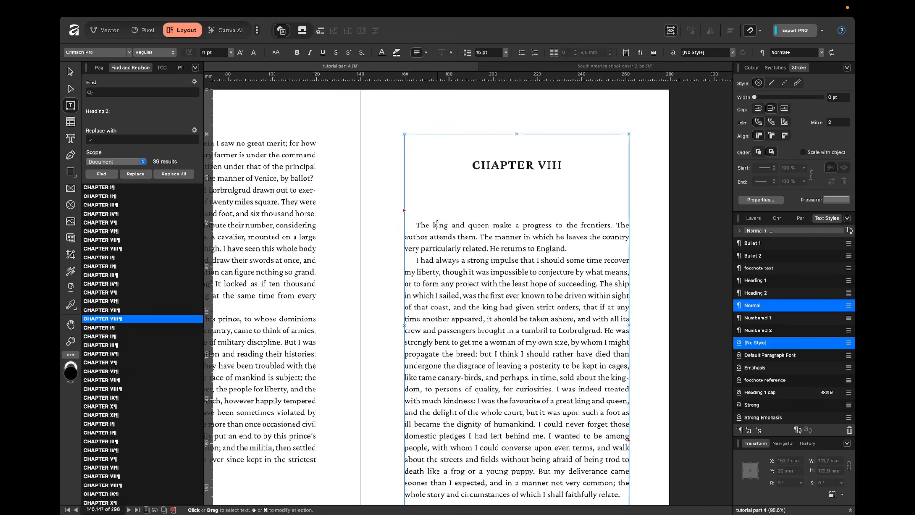
click(801, 217)
click(756, 297)
text(0)
key(Return)
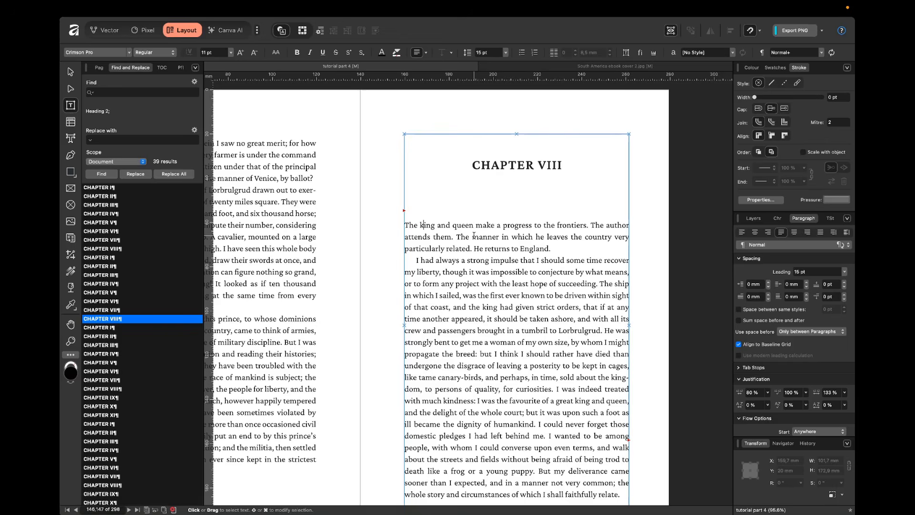
Enable a drop cap with a height of 2 lines on the opening paragraph of Part II CHAPTER VIII.
scroll(810, 334, down, 10)
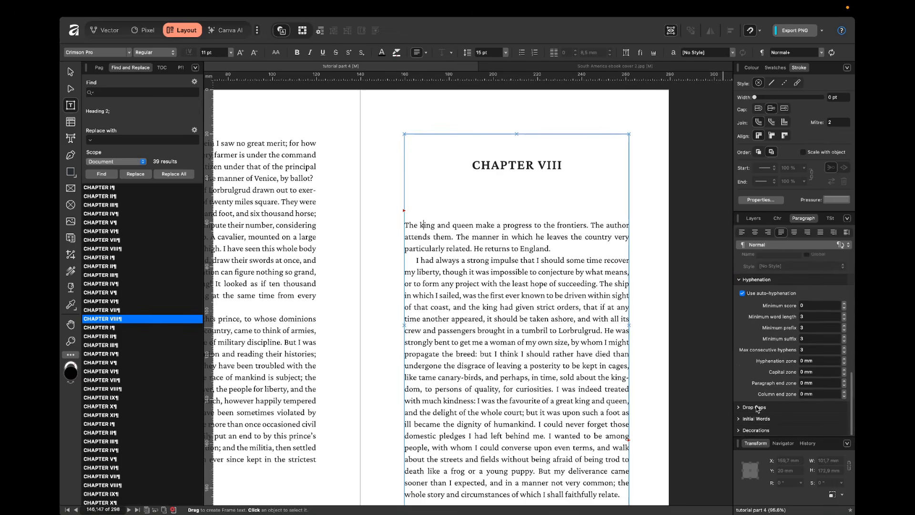
click(761, 407)
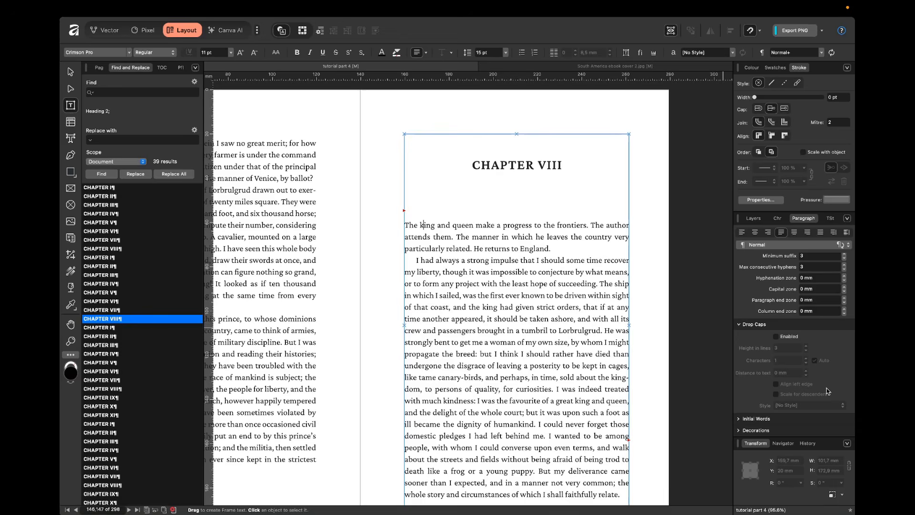
click(791, 338)
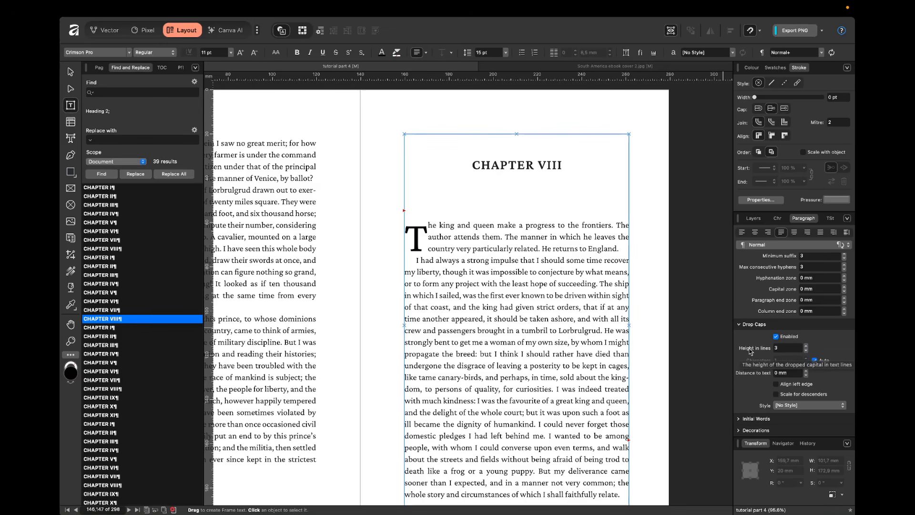
click(806, 351)
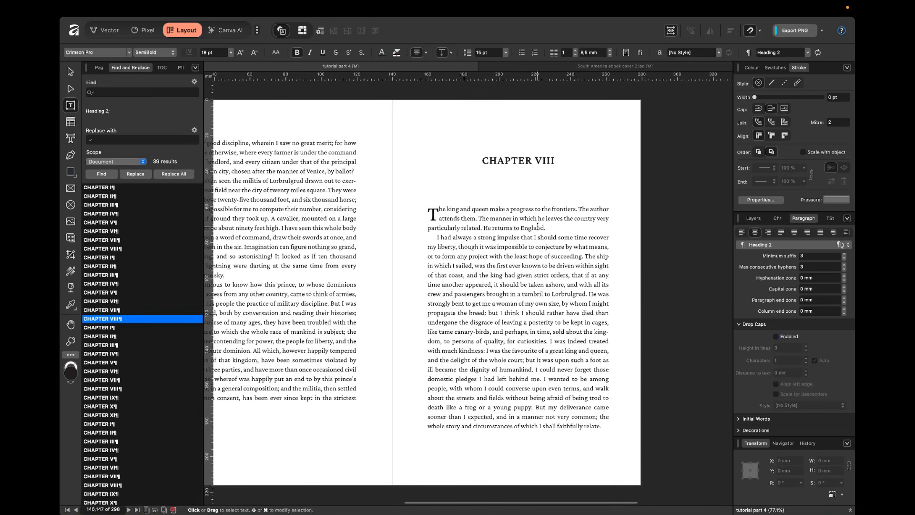
Create a paragraph style named "drop cap" from the CHAPTER VIII opening paragraph and assign it the shortcut Control+Shift+8.
click(538, 226)
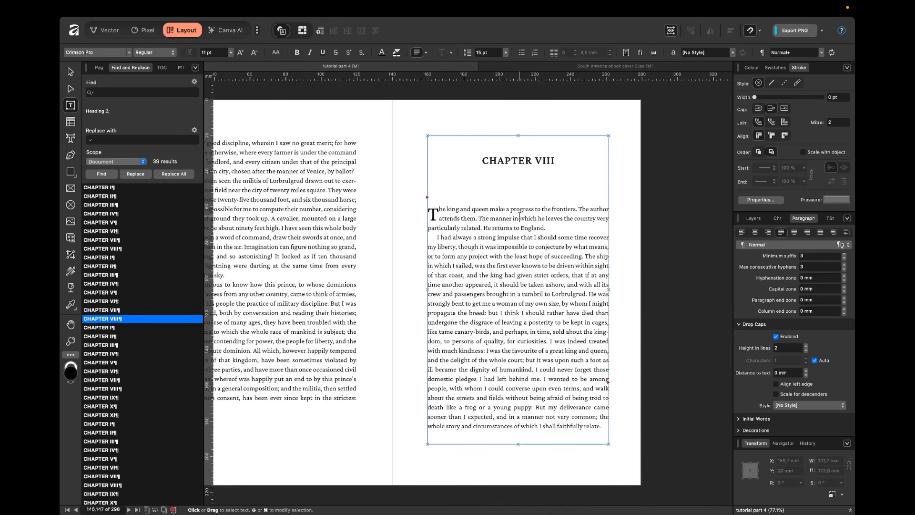
click(831, 218)
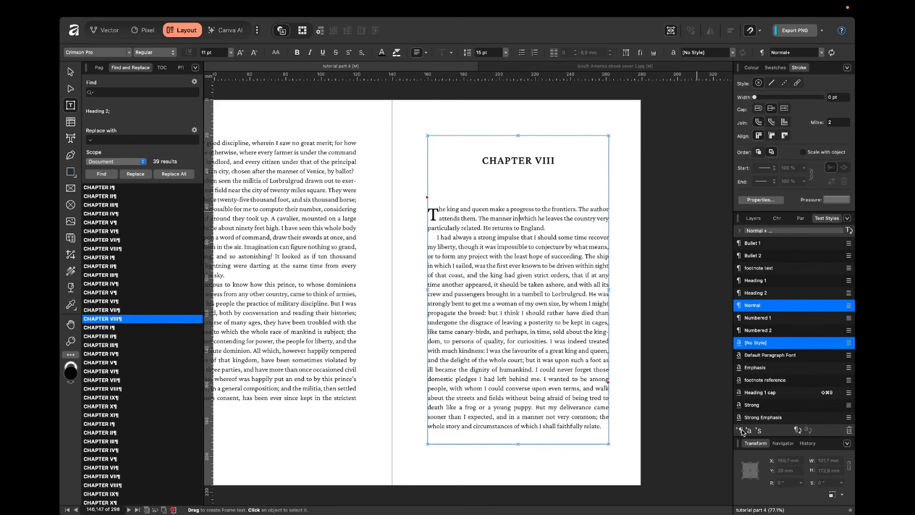
click(742, 431)
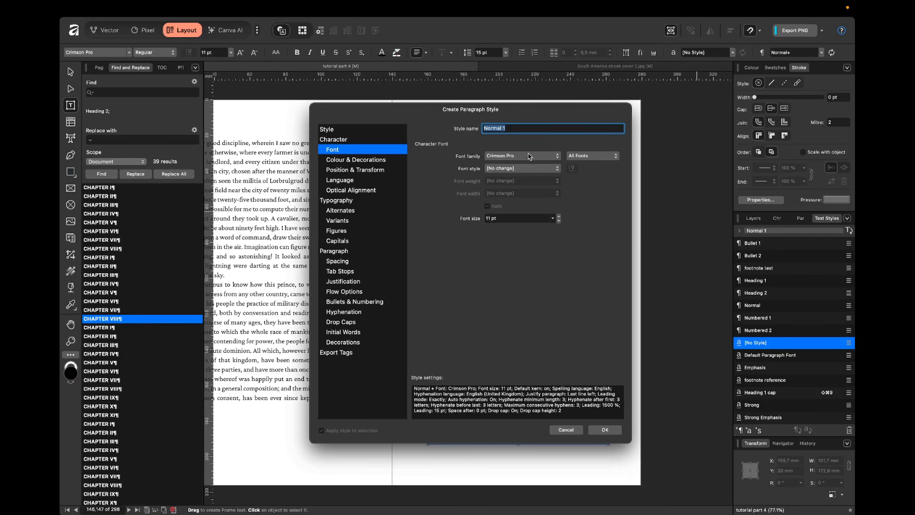
text(drop cap)
click(360, 130)
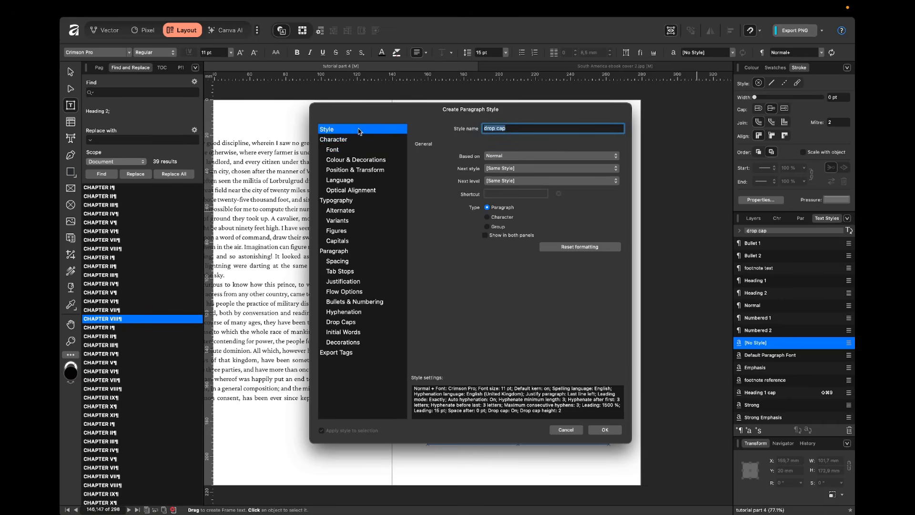
click(494, 193)
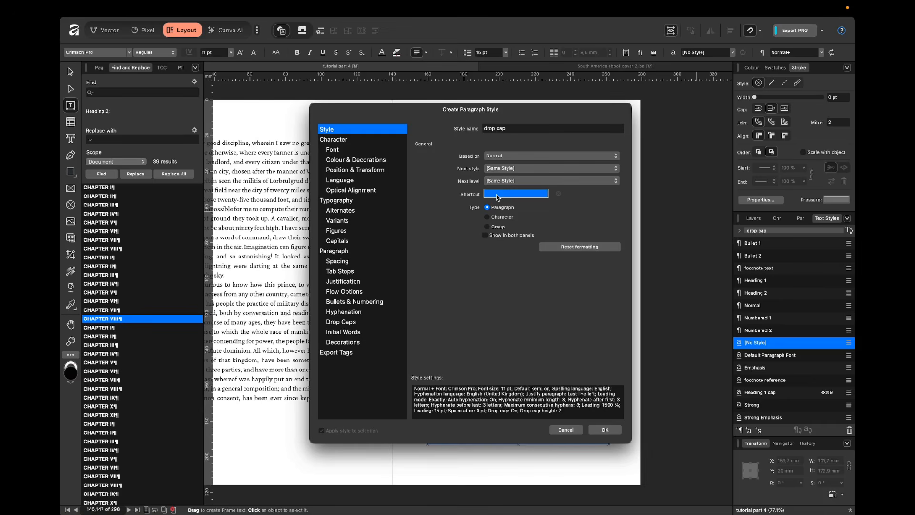
key(ctrl+shift+8)
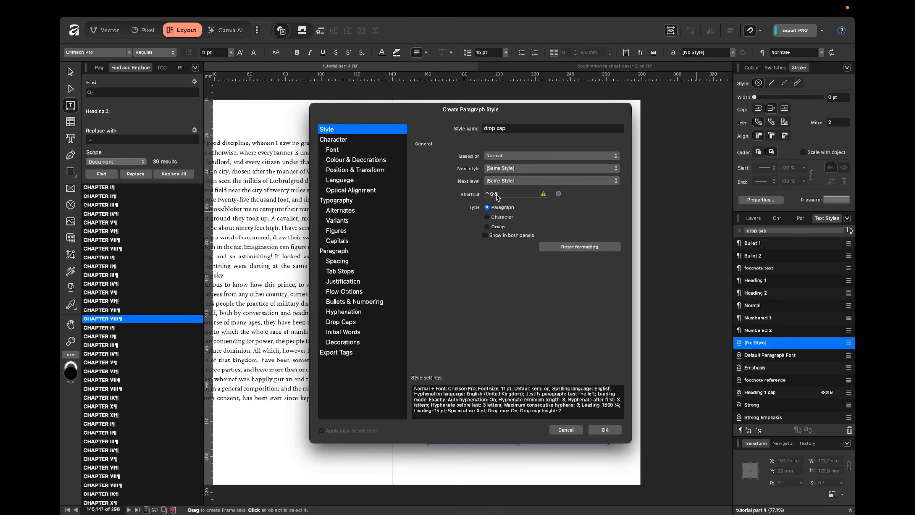
mouse_move(544, 195)
click(605, 429)
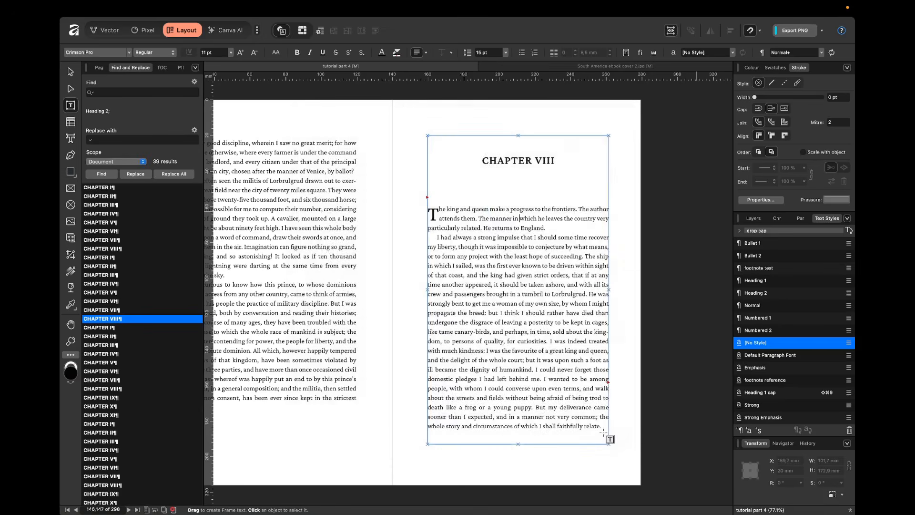
Apply the drop cap style to the opening paragraphs of CHAPTER I and CHAPTER II in Part I.
click(125, 188)
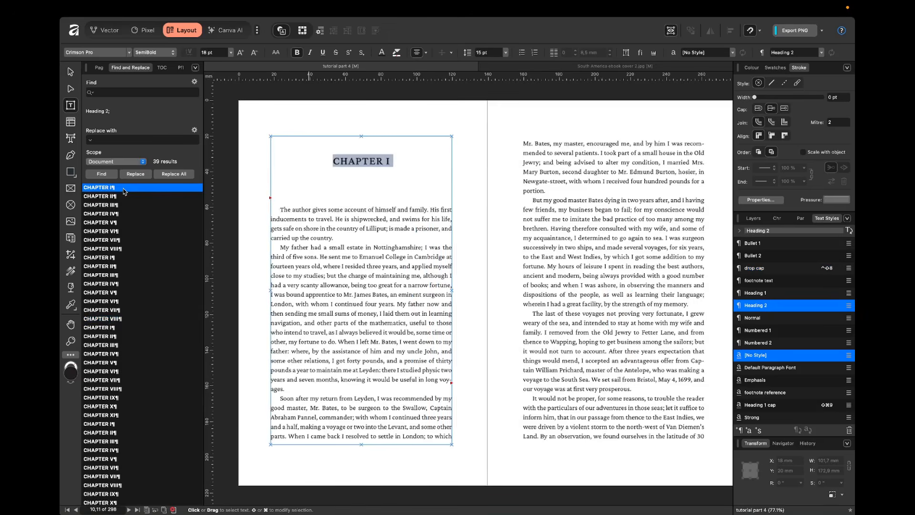
click(337, 224)
key(ctrl+shift+8)
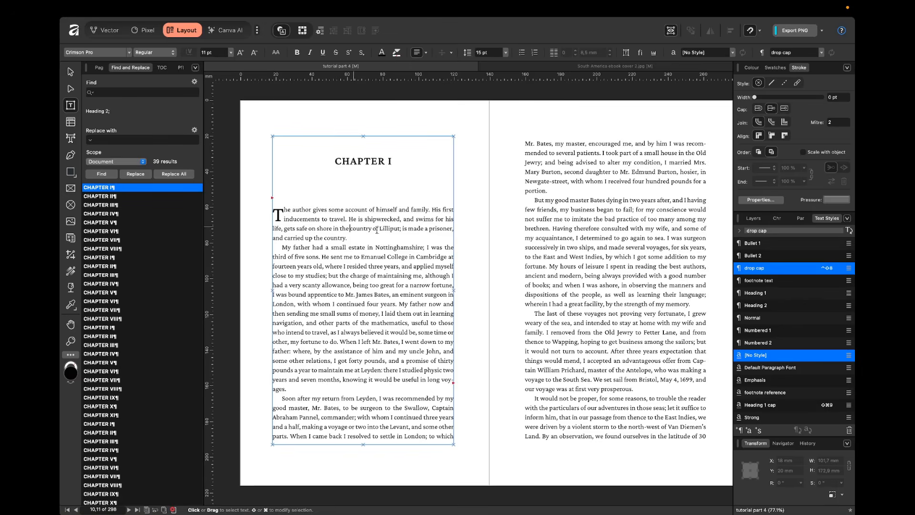
click(490, 194)
click(133, 197)
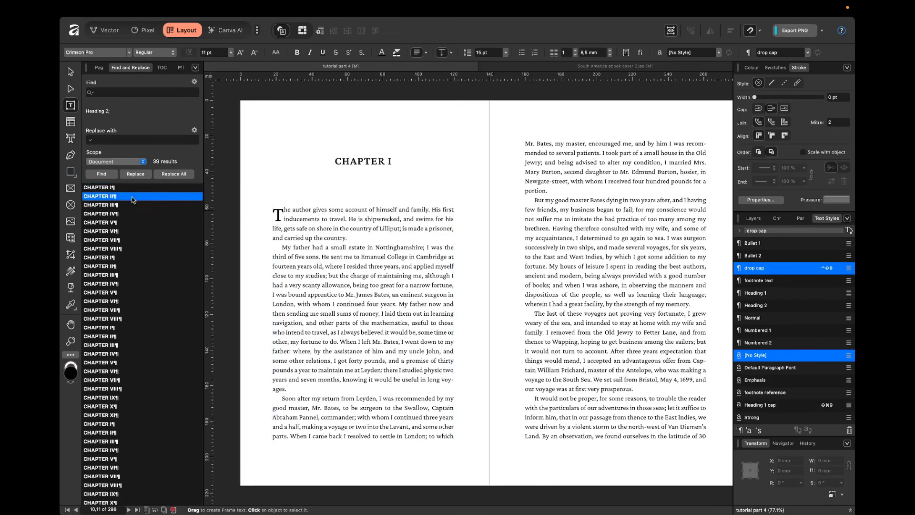
click(558, 218)
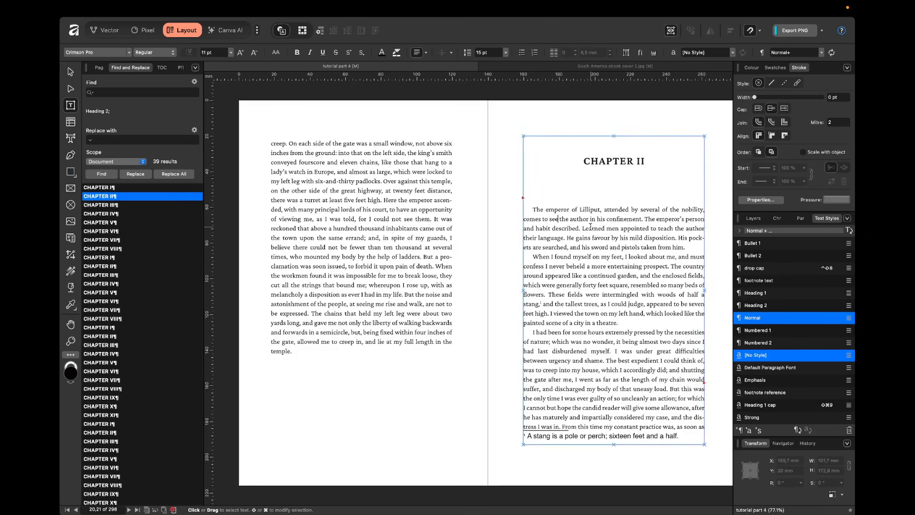
key(ctrl+shift+8)
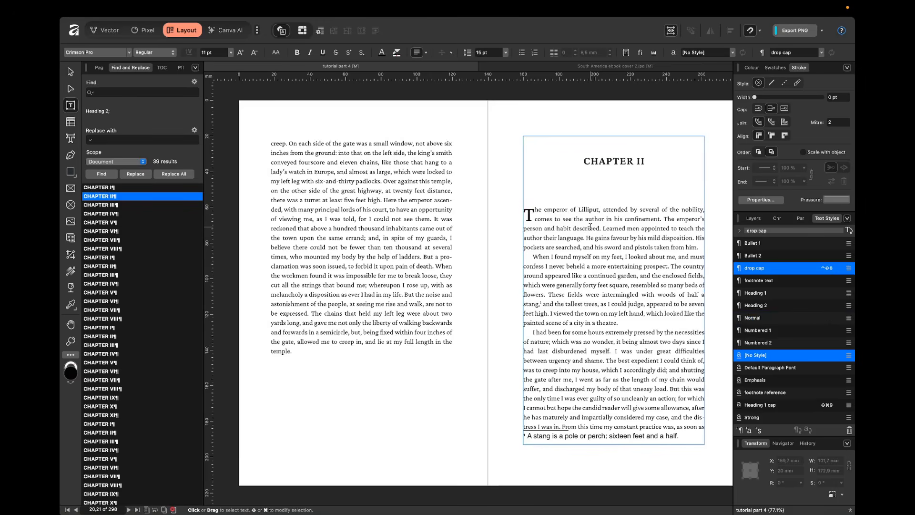
Apply the drop cap style to the opening paragraphs of CHAPTER III and CHAPTER IV in Part I.
click(134, 205)
click(386, 210)
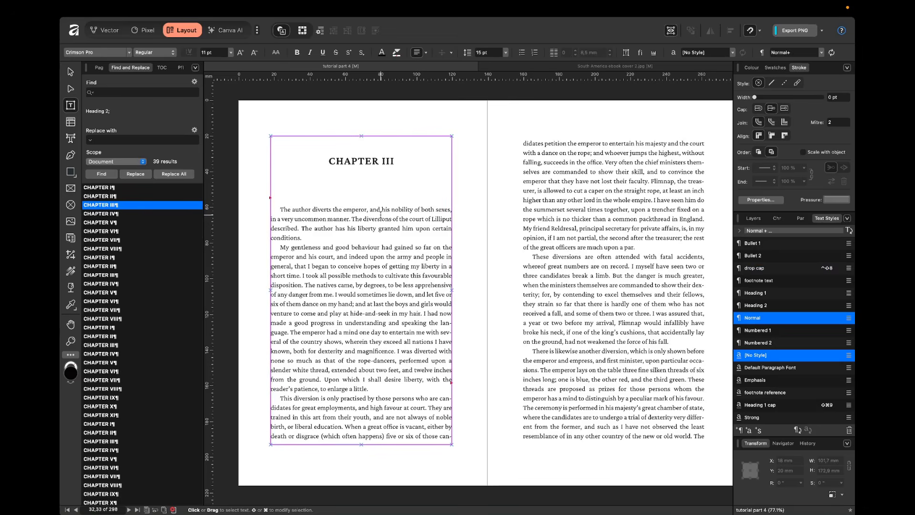
key(ctrl+shift+8)
click(157, 215)
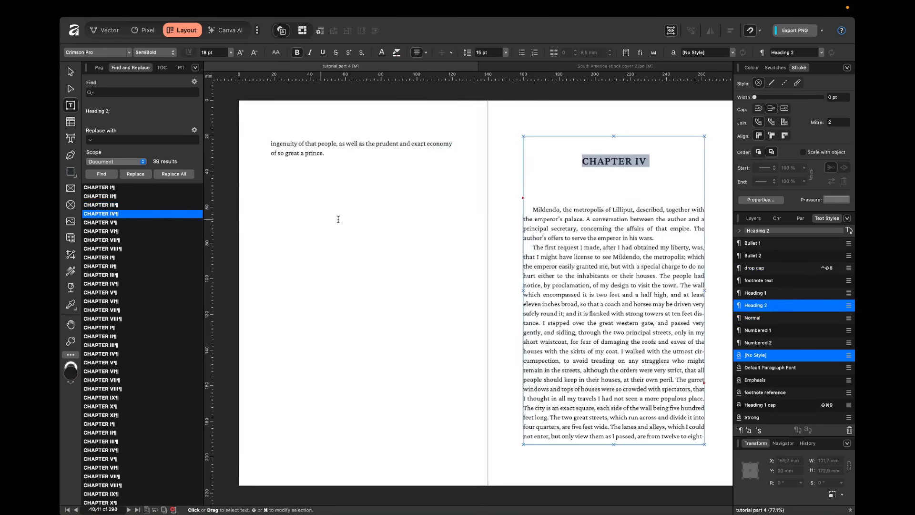
click(569, 219)
key(ctrl+shift+8)
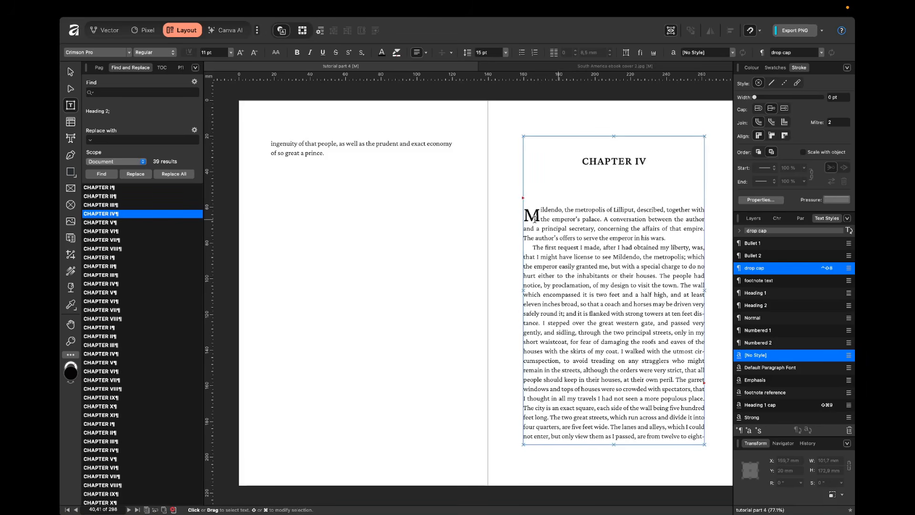
Apply the drop cap style to the opening paragraphs of CHAPTER V and CHAPTER VI in Part I.
click(198, 224)
click(527, 222)
key(ctrl+shift+8)
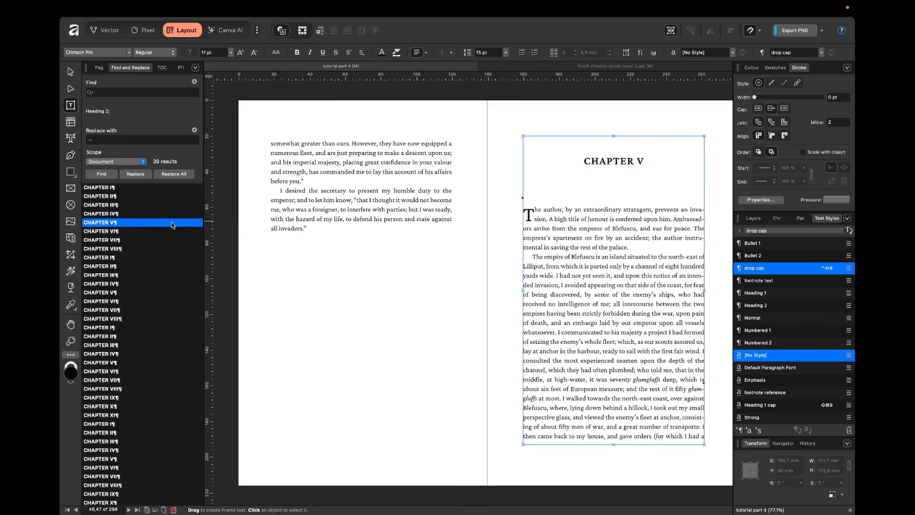
click(124, 230)
click(370, 217)
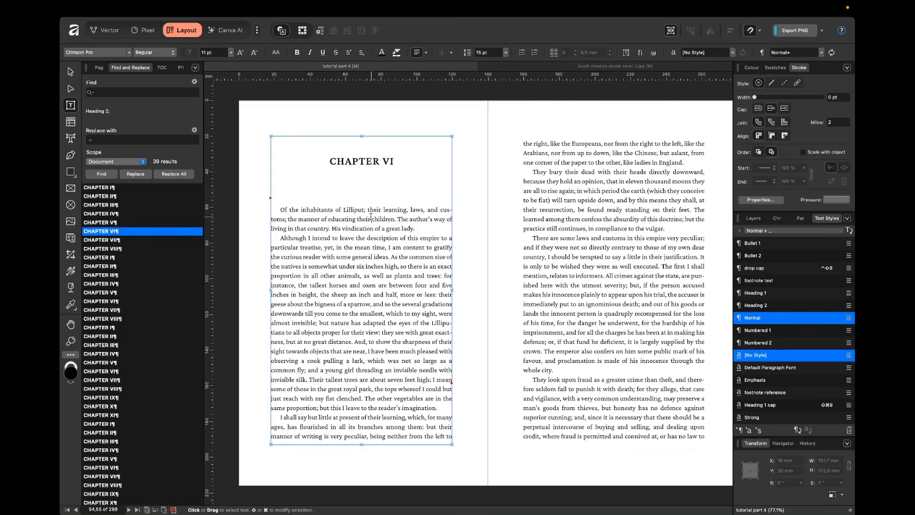
key(ctrl+shift+8)
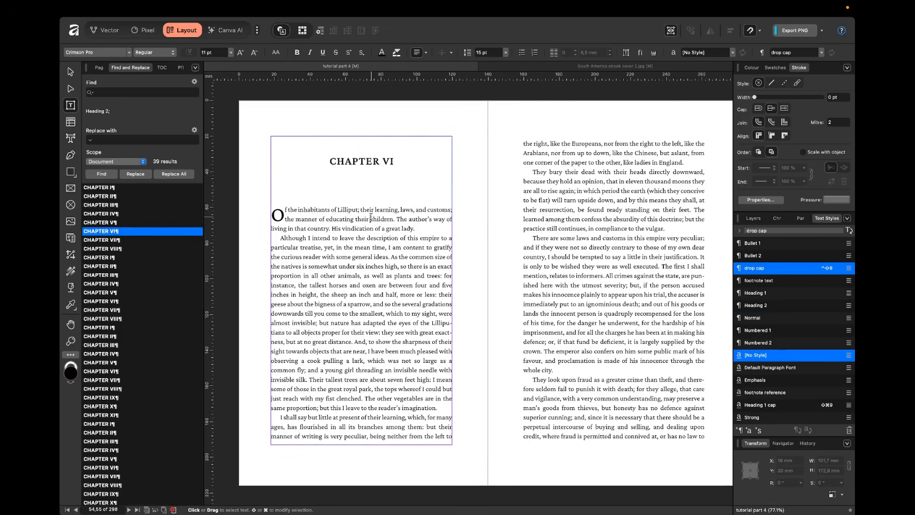
click(162, 248)
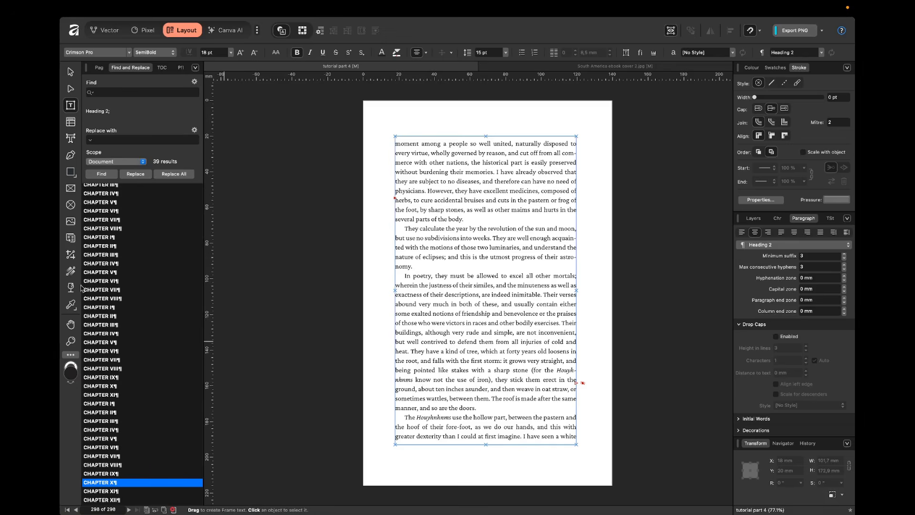
Autoflow the overflowing text from the frame on page 298 into additional pages at the end of the book.
scroll(514, 363, down, 3)
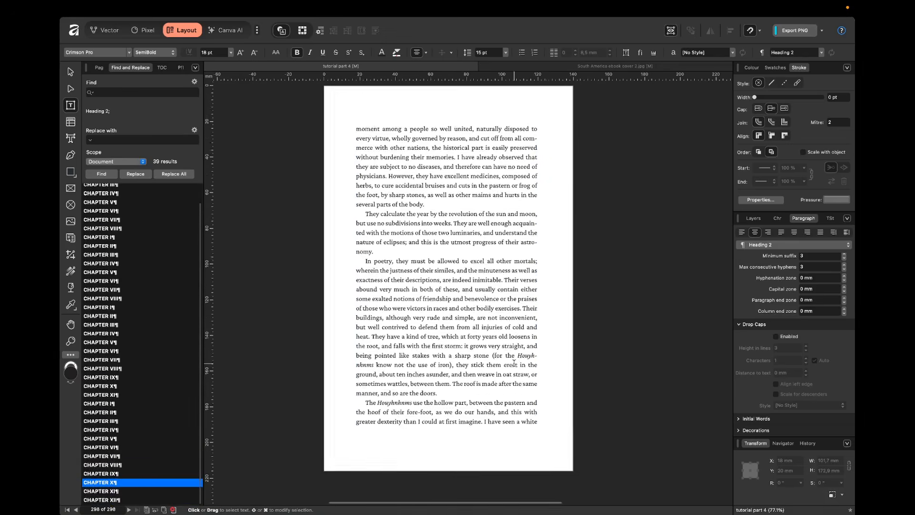
scroll(530, 353, right, 2)
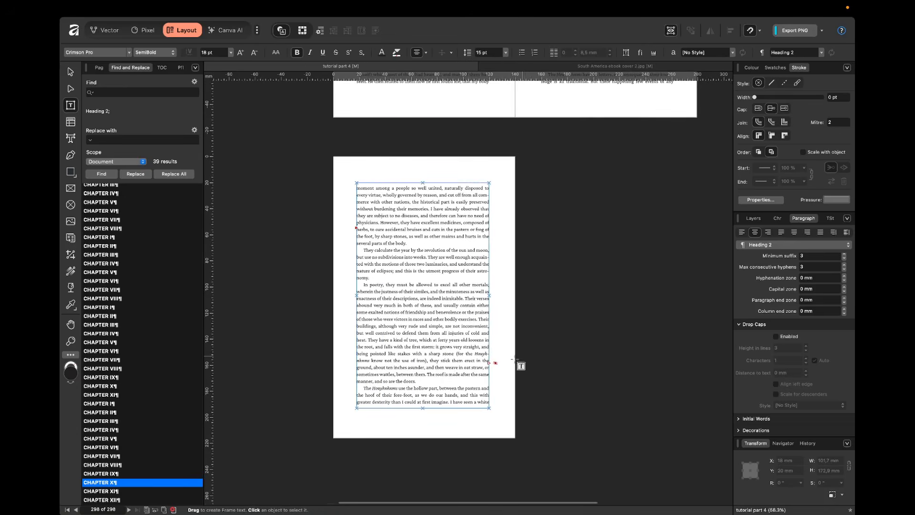
scroll(498, 355, down, 2)
scroll(499, 356, right, 2)
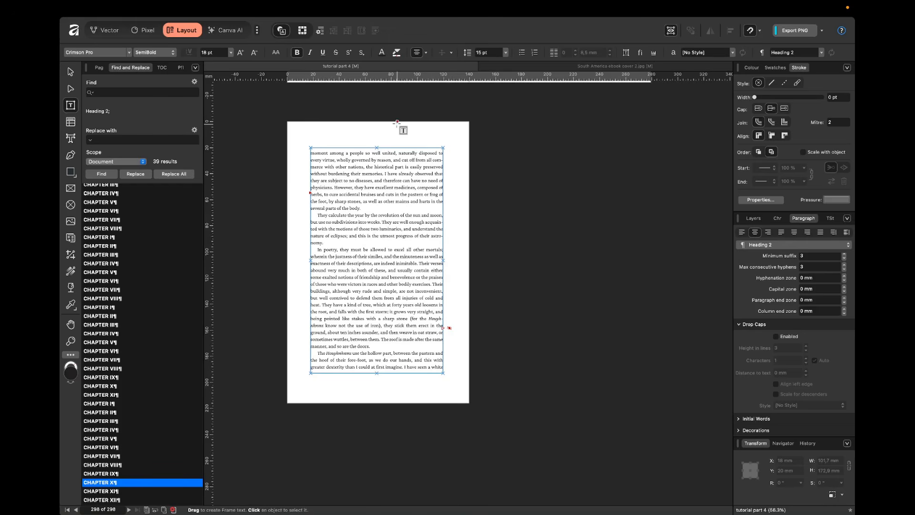
click(444, 328)
scroll(489, 306, up, 6)
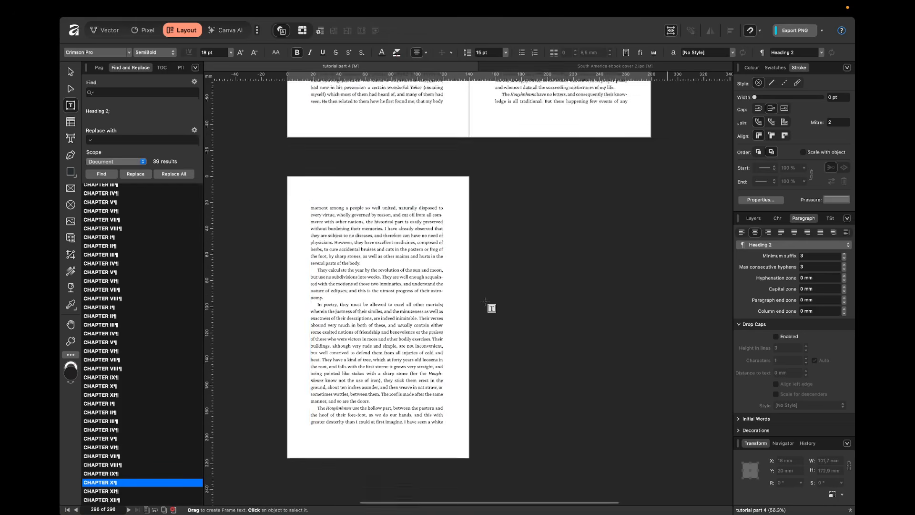
scroll(485, 301, up, 5)
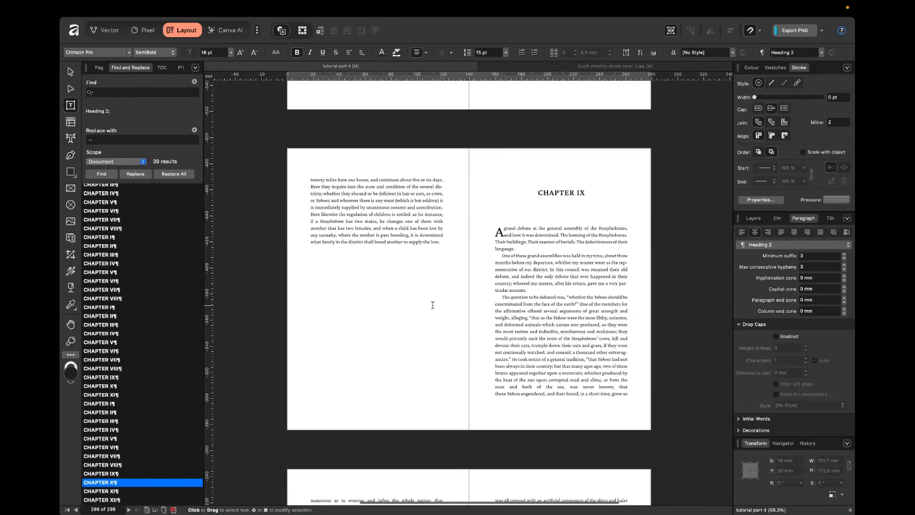
scroll(472, 360, down, 10)
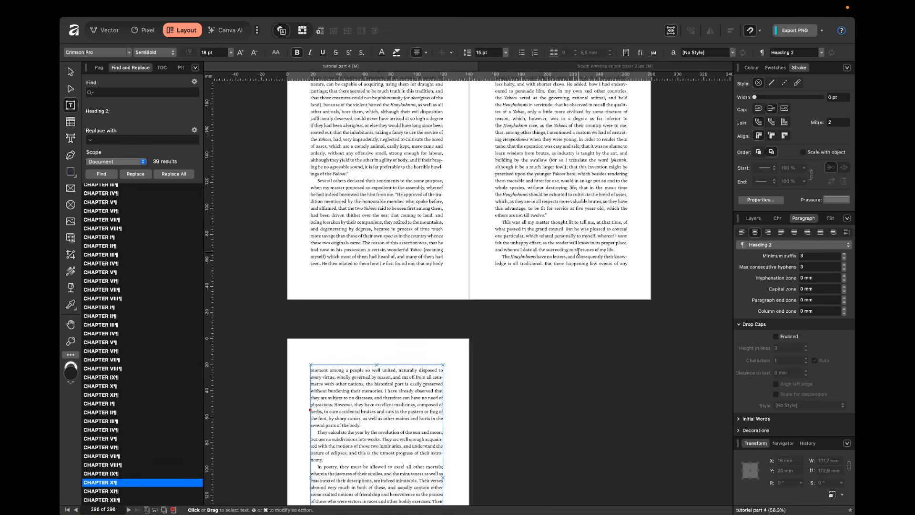
scroll(578, 253, down, 5)
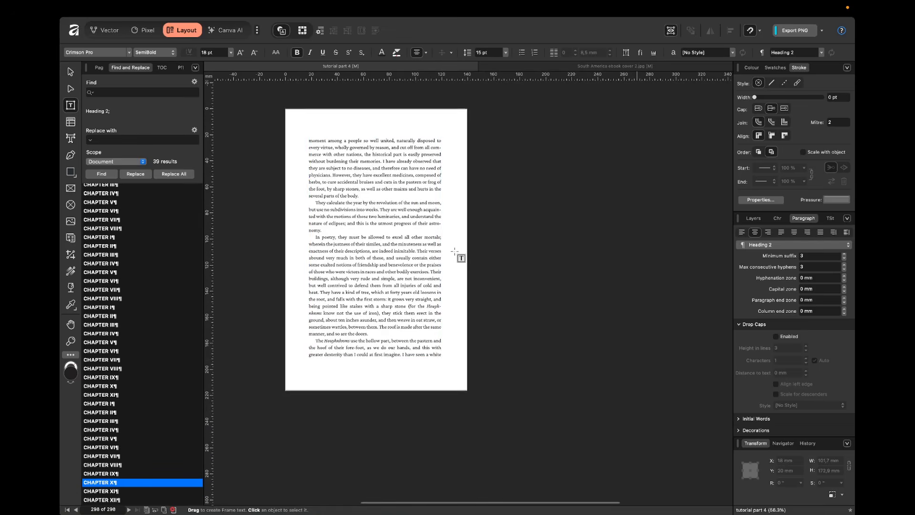
click(416, 301)
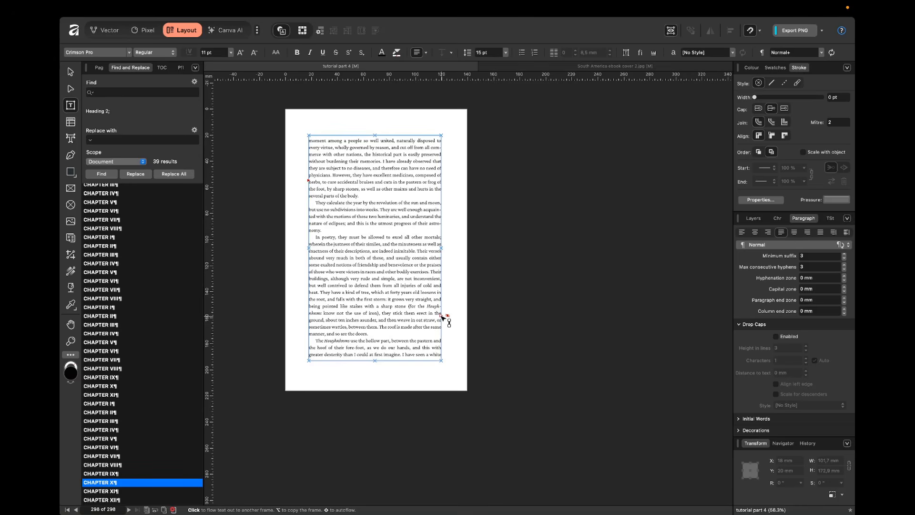
shift+click(486, 196)
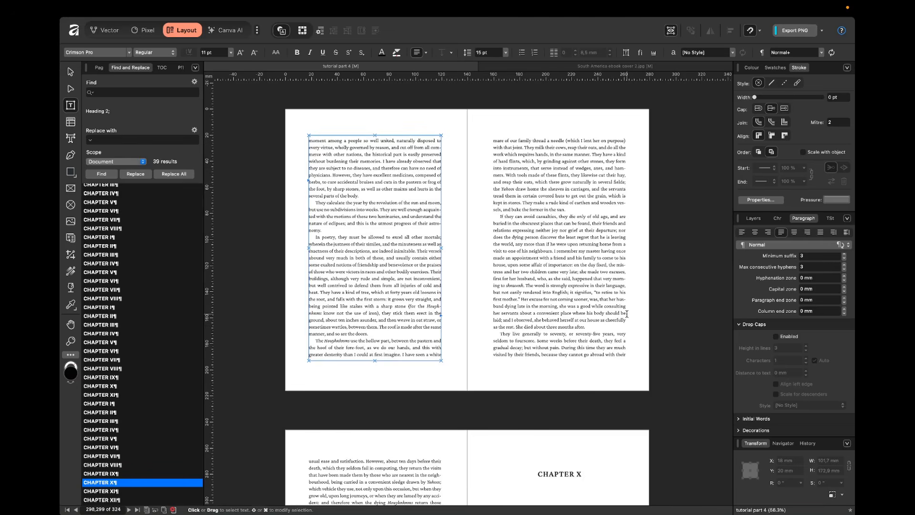
scroll(511, 326, down, 3)
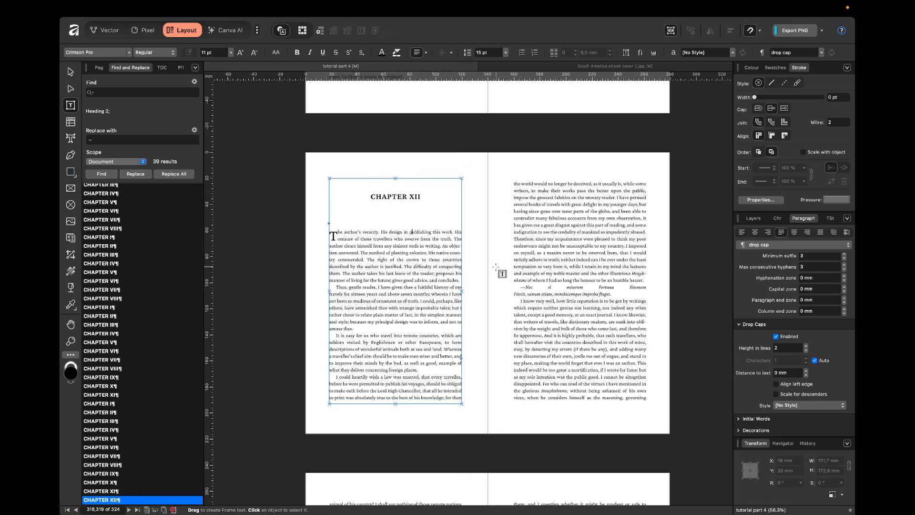
Set the font size of the CHAPTER I heading on page 238 to 22 pt.
click(493, 252)
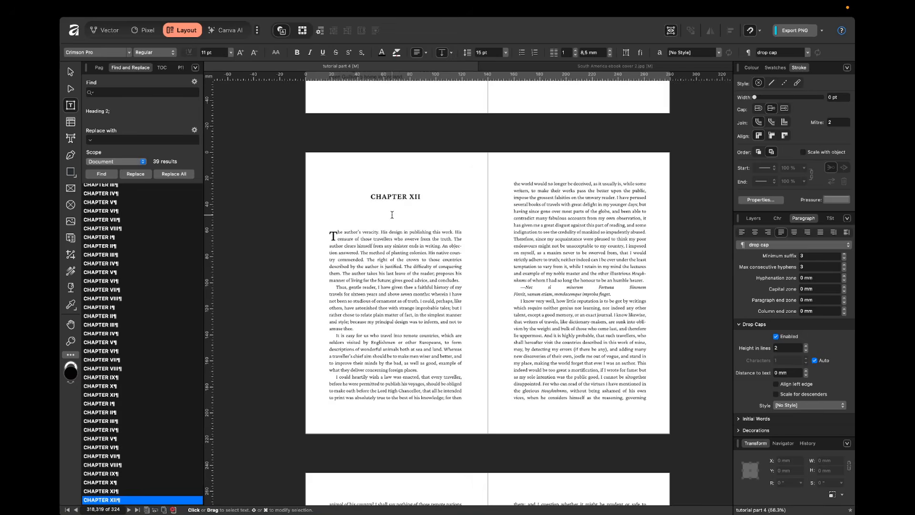
scroll(392, 215, up, 5)
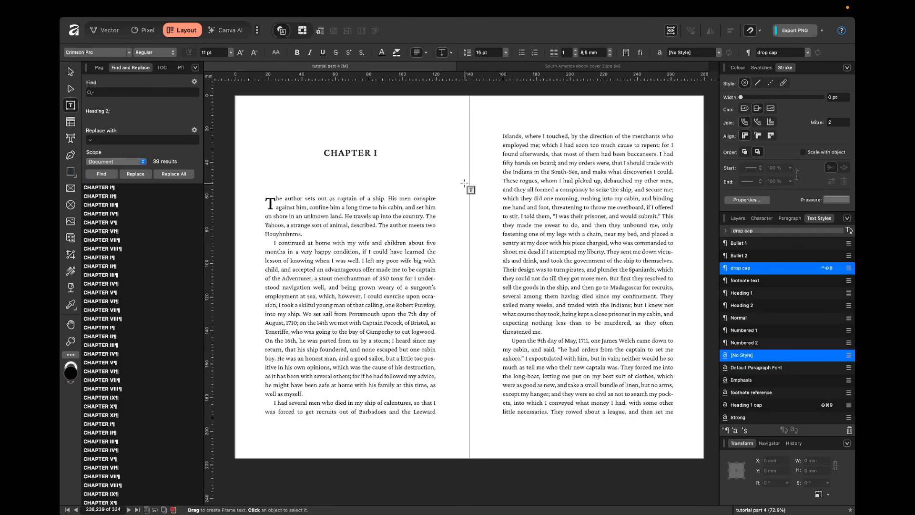
drag(323, 152, 377, 150)
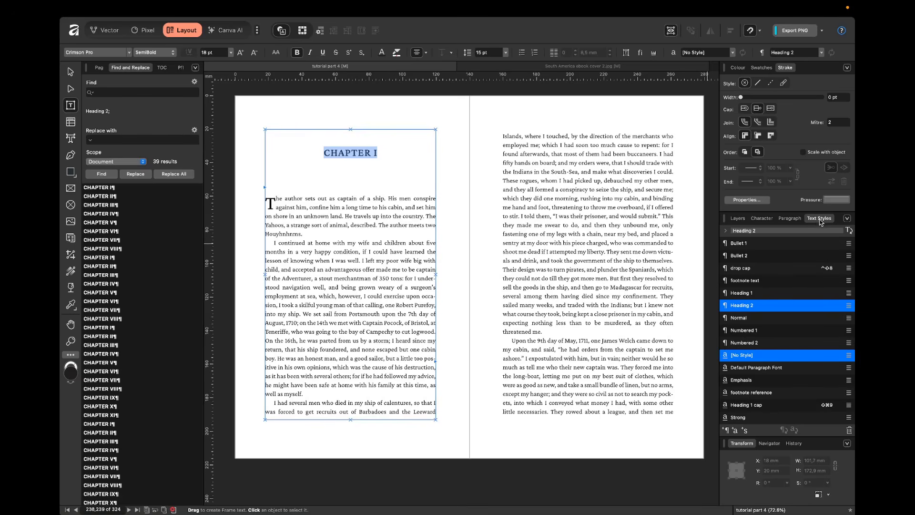
click(767, 221)
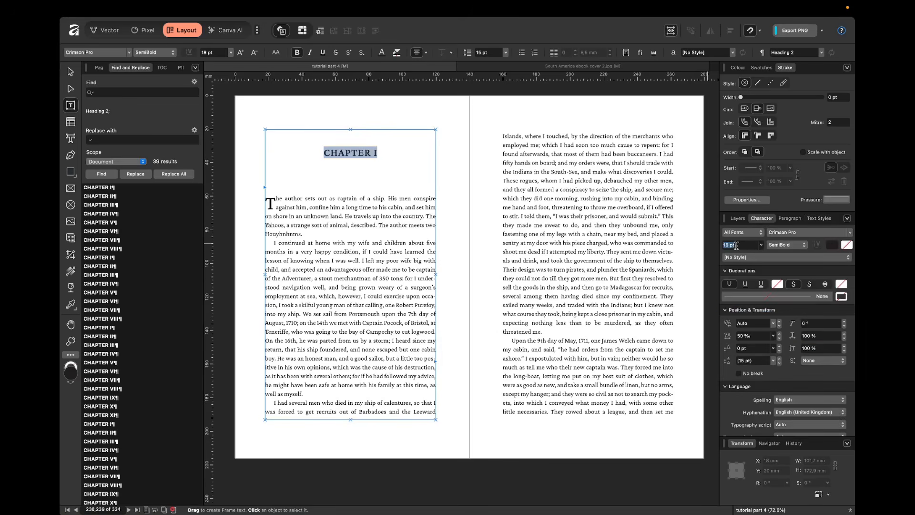
text(22)
key(Return)
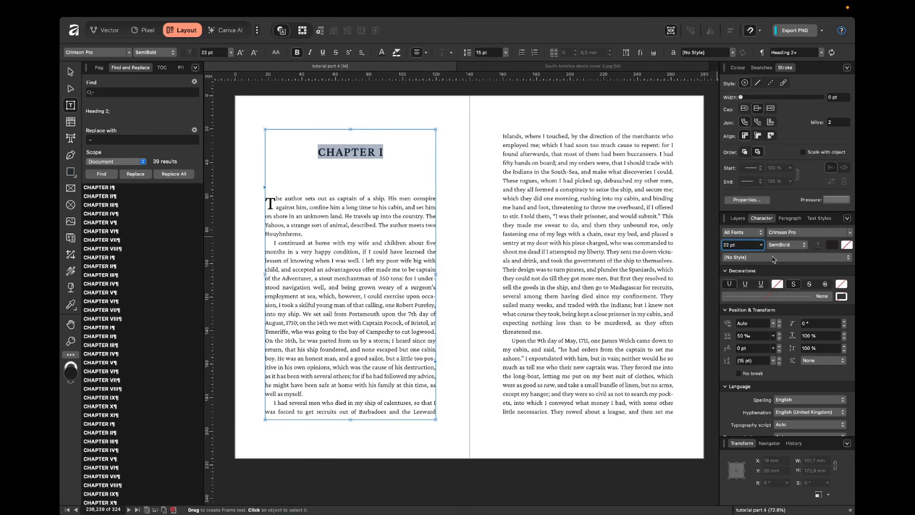
Compare the paragraph style and font size of the resized CHAPTER I heading with those of the following CHAPTER II heading.
click(819, 219)
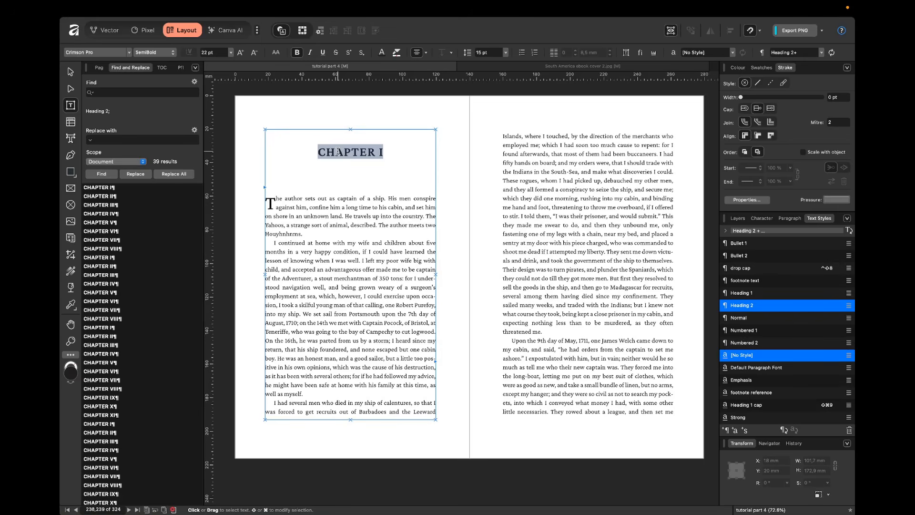
click(359, 152)
scroll(393, 190, up, 1)
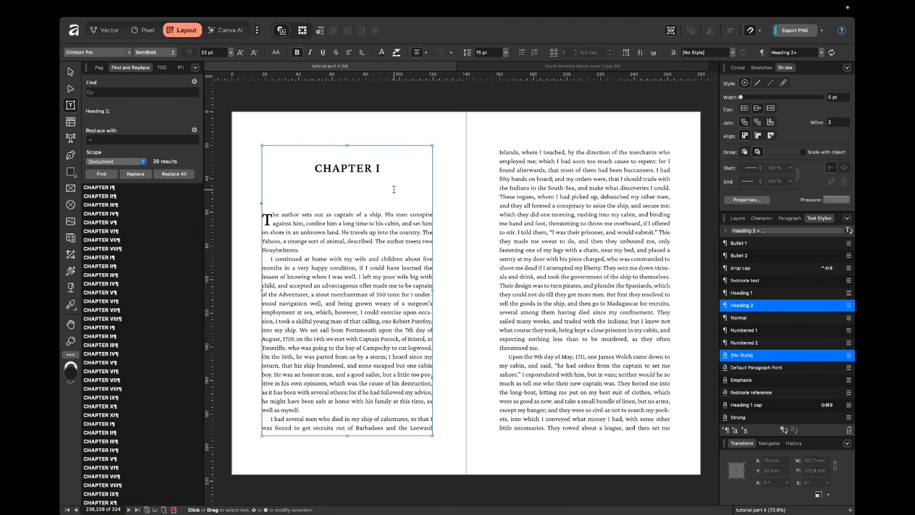
scroll(394, 189, down, 20)
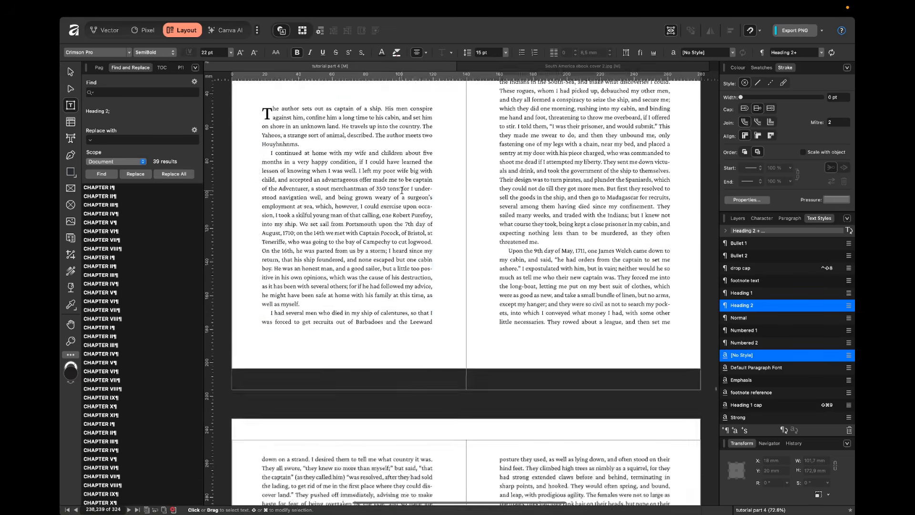
scroll(402, 190, down, 5)
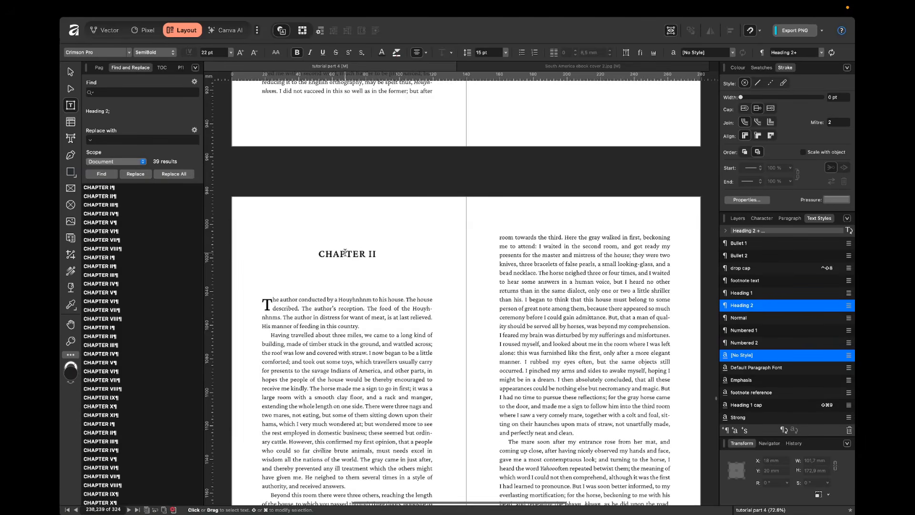
click(340, 253)
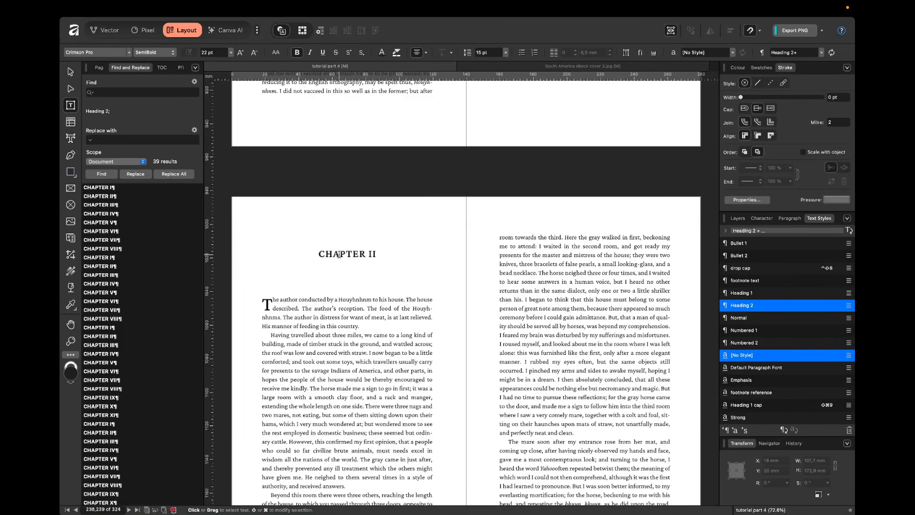
click(763, 219)
scroll(356, 248, up, 5)
scroll(356, 286, down, 4)
scroll(356, 310, down, 2)
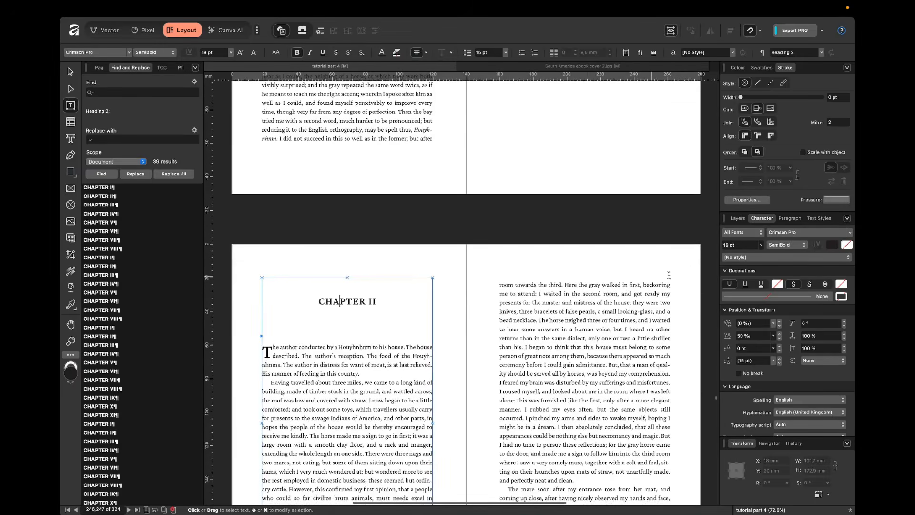
scroll(372, 220, up, 10)
scroll(373, 220, up, 15)
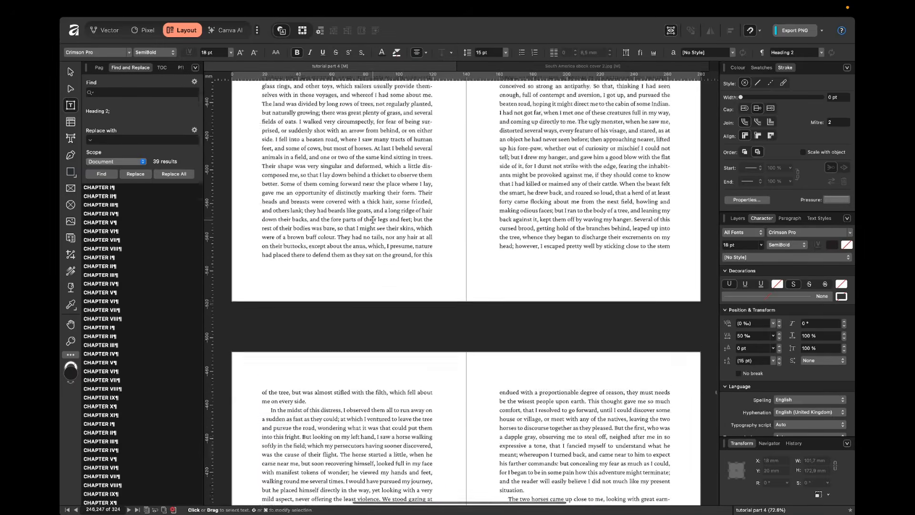
scroll(373, 220, up, 3)
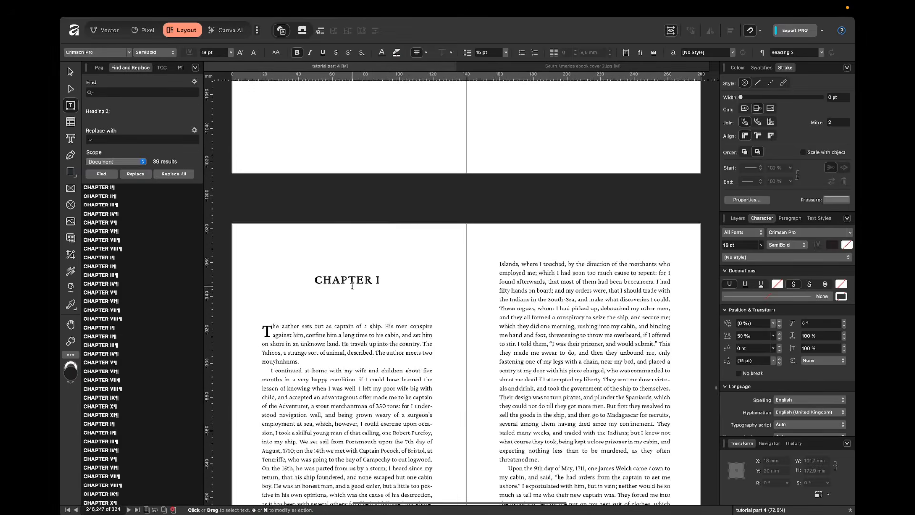
click(350, 281)
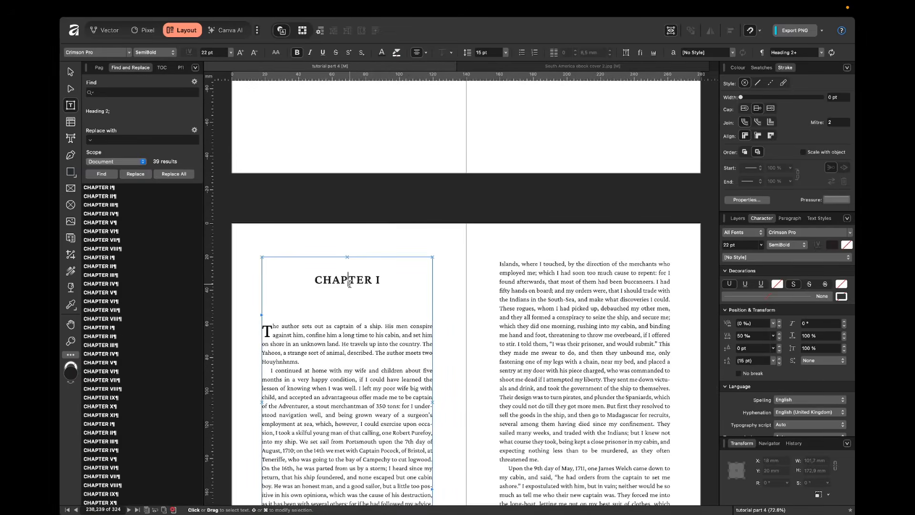
click(820, 218)
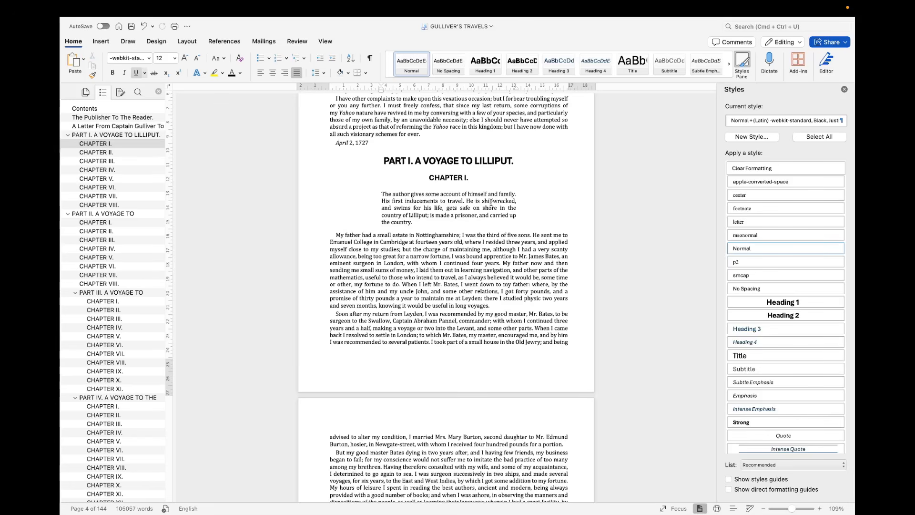
Copy the entire Gulliver's Travels manuscript with its heading styles from Word and paste it into the page 1 text frame of tutorial part 3 in Affinity.
click(413, 159)
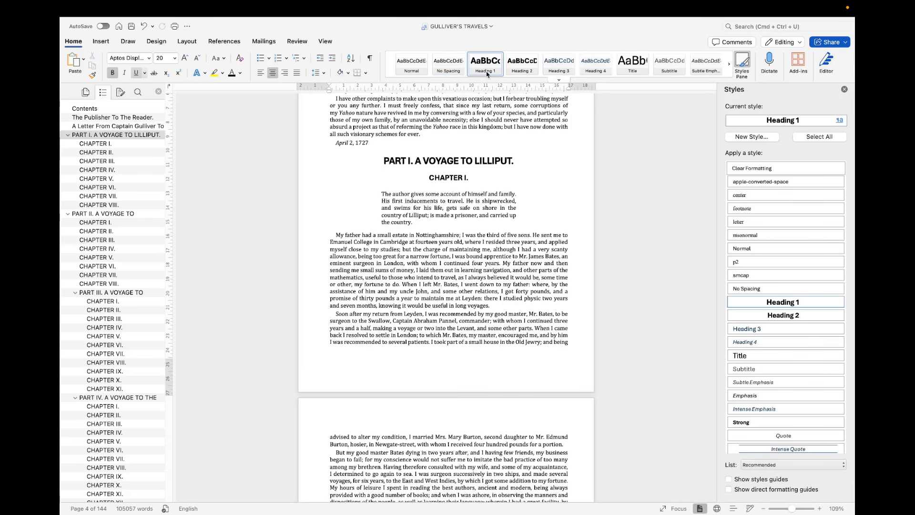
click(446, 174)
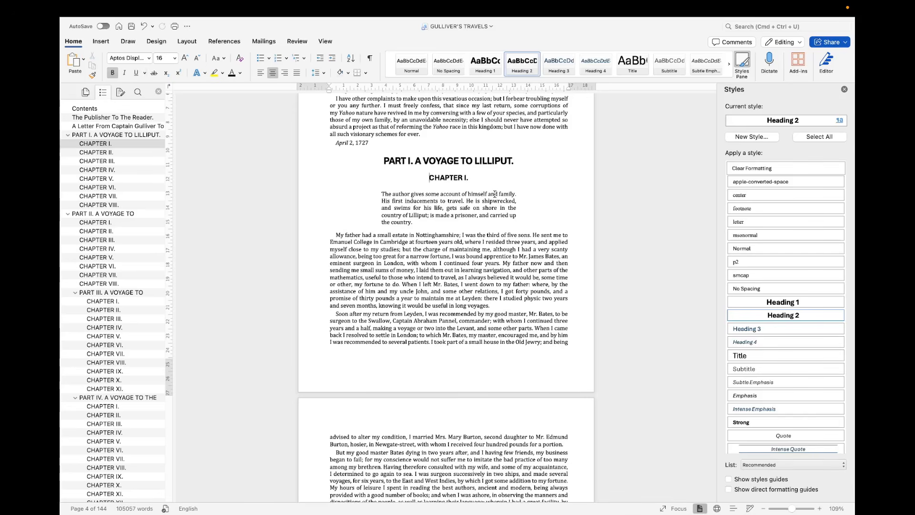
key(super+a)
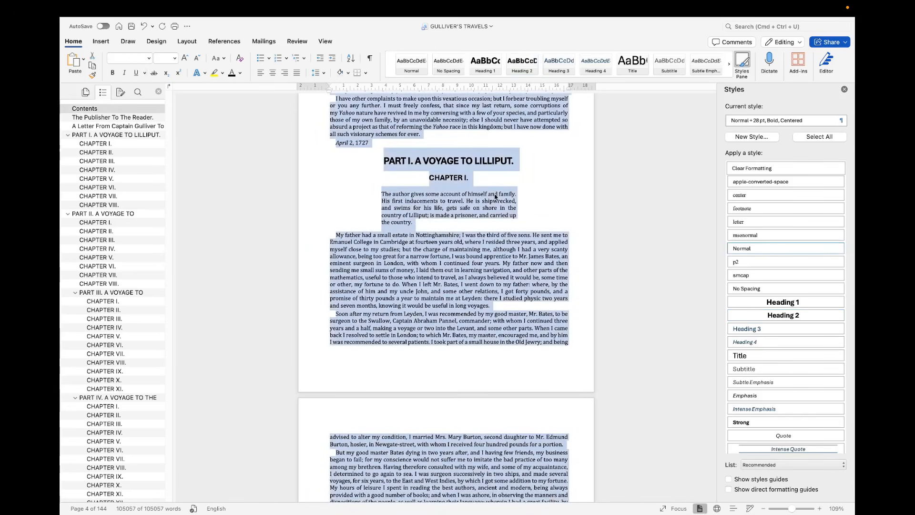
key(ctrl+Right)
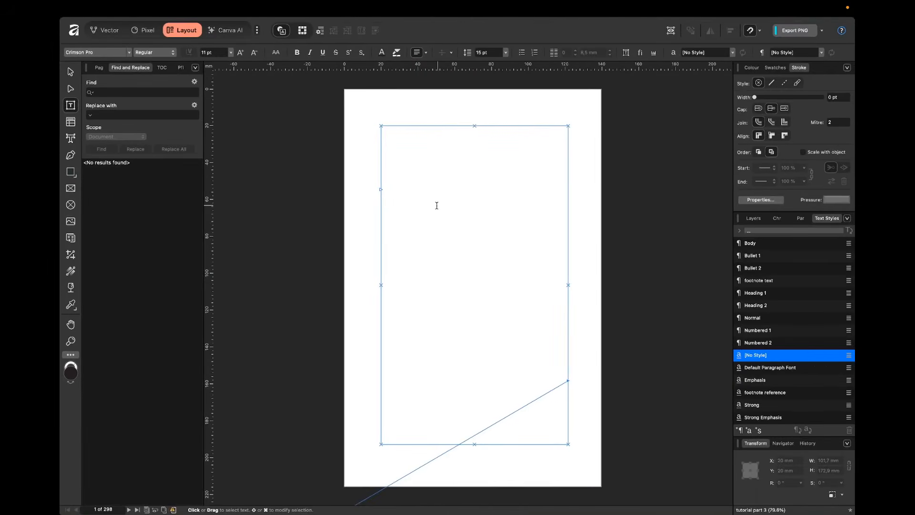
key(super+v)
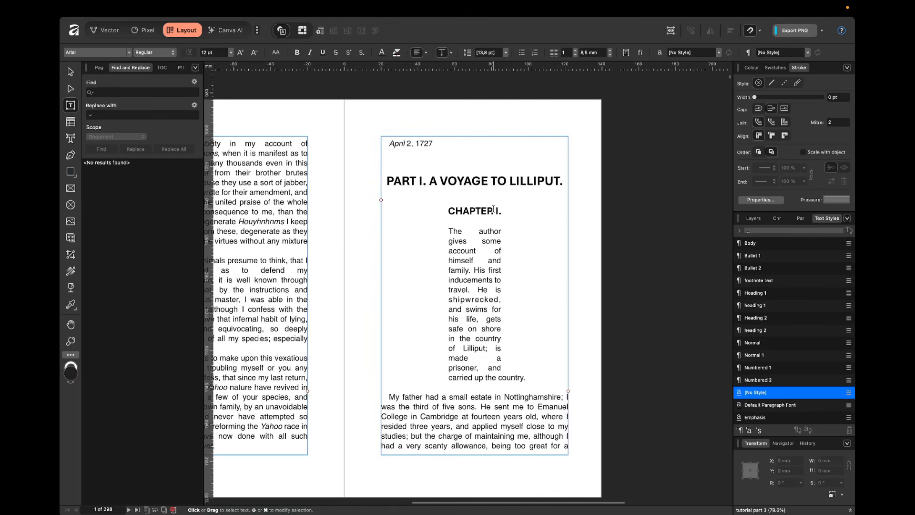
click(493, 210)
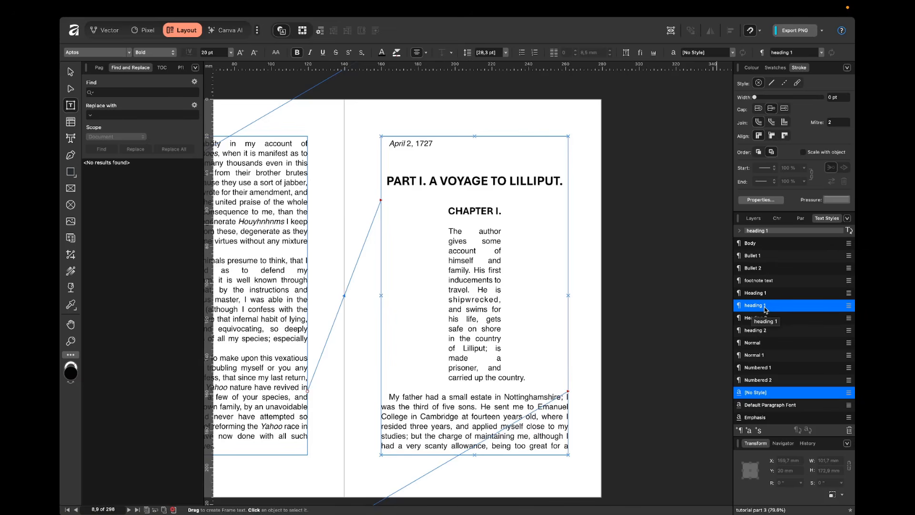
Set the PART I. A VOYAGE TO LILLIPUT heading in Crimson Pro at 22 pt.
click(463, 181)
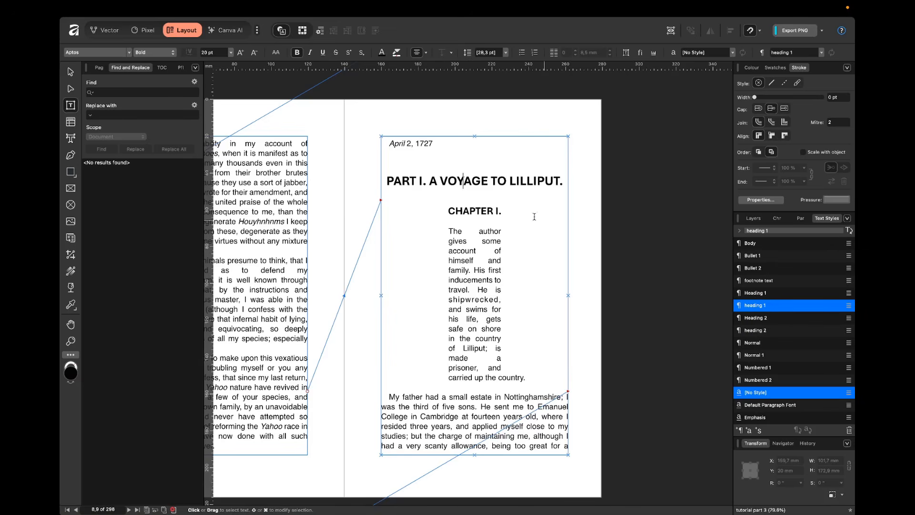
click(469, 210)
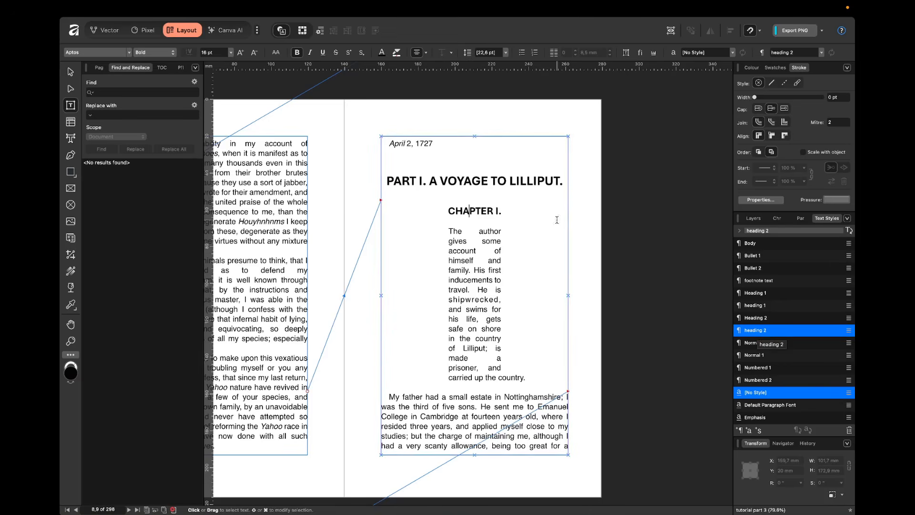
key(super+d)
drag(385, 181, 564, 181)
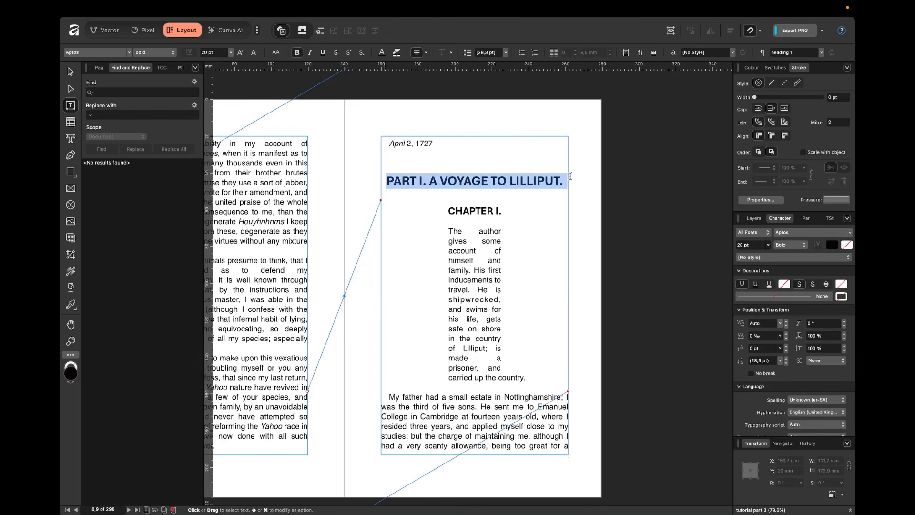
click(804, 232)
text(c)
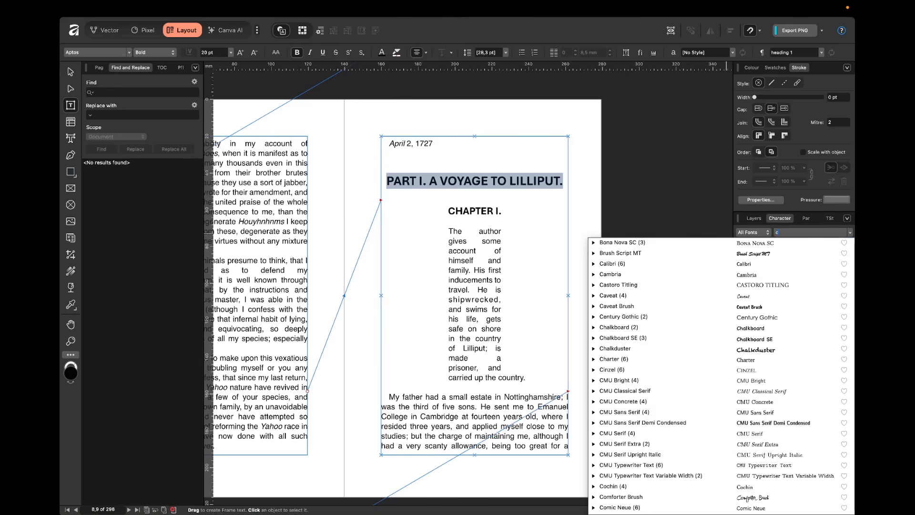
text(rim)
key(Return)
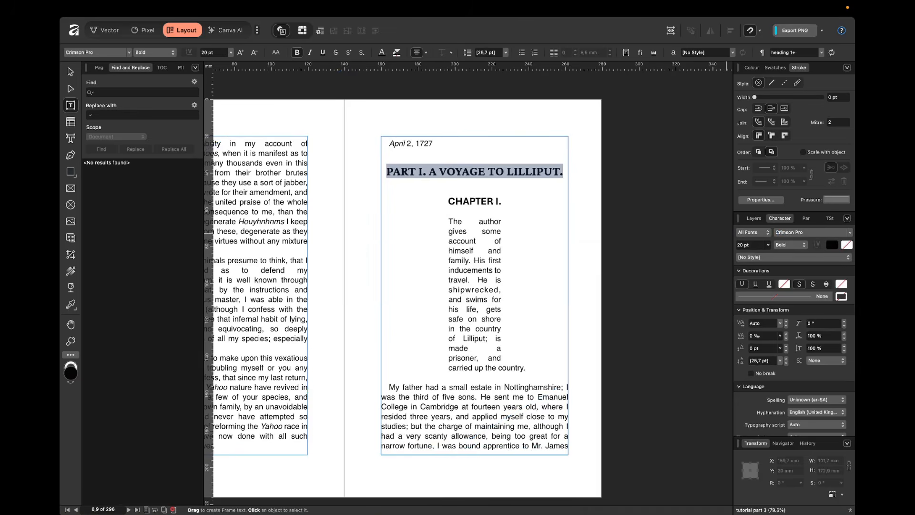
click(747, 245)
text(22)
key(Return)
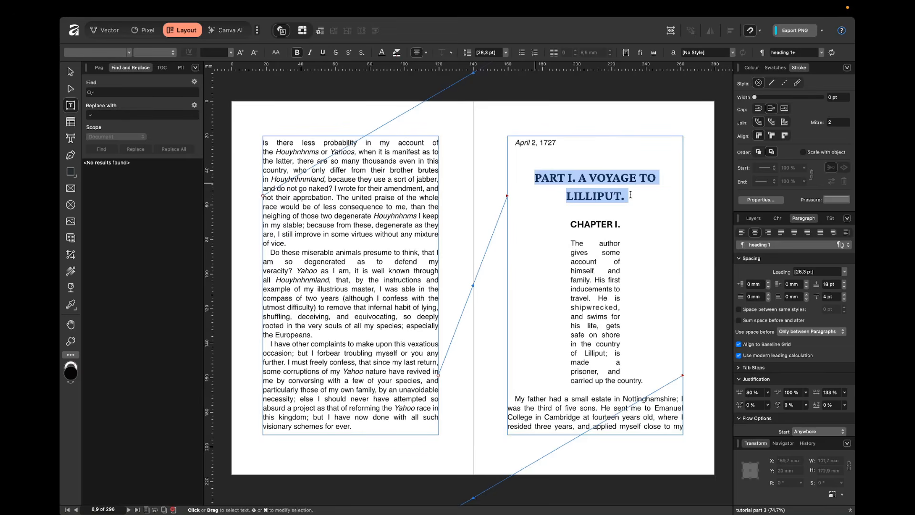
Set the PART I heading's flow option to start on the next odd page.
click(810, 435)
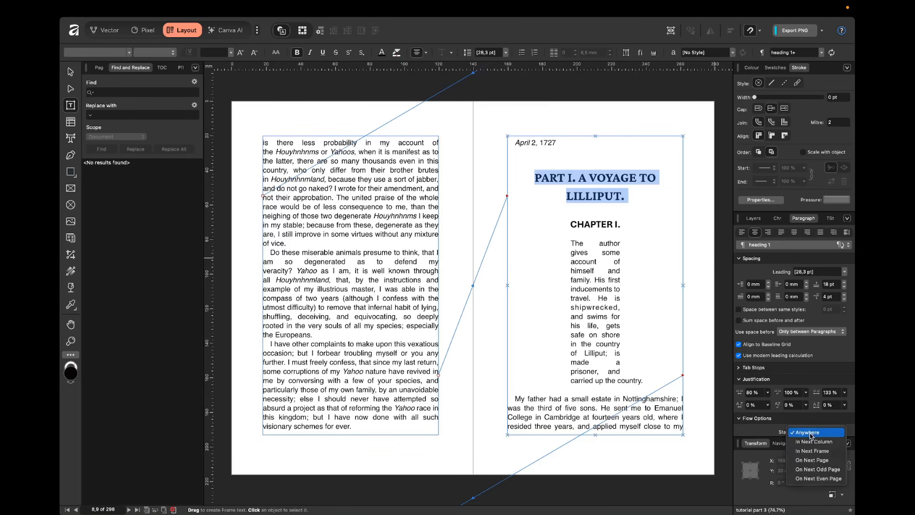
click(810, 471)
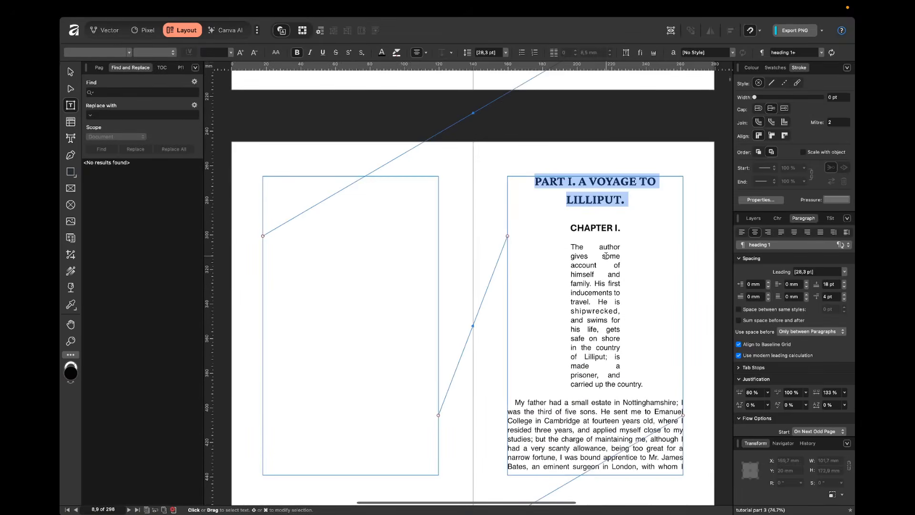
Set the PART I heading's leading to 25 pt and turn off its alignment to the baseline grid.
click(581, 181)
drag(628, 201, 529, 183)
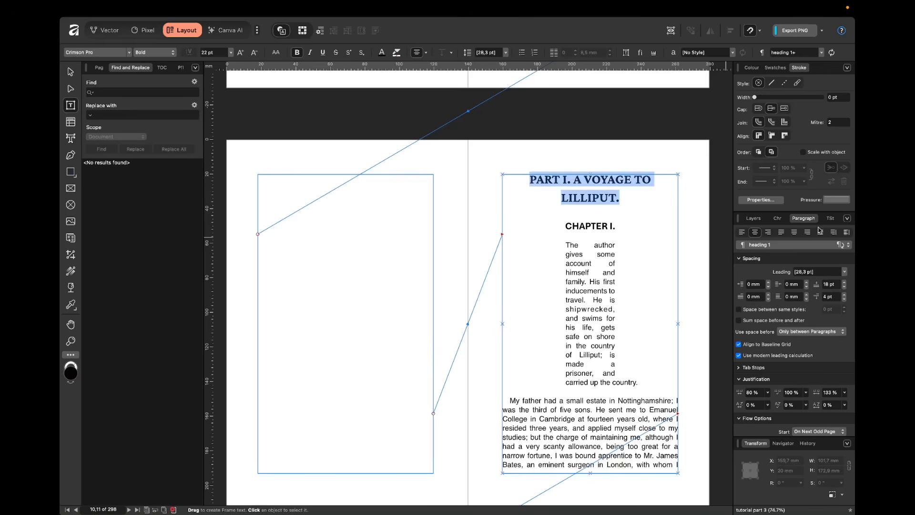
click(845, 272)
click(810, 294)
text(25)
key(Return)
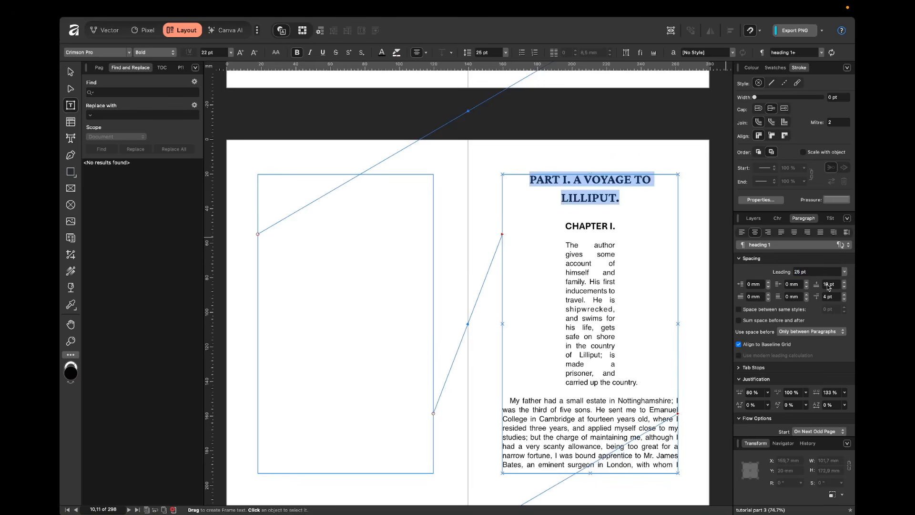
click(764, 345)
scroll(654, 222, right, 3)
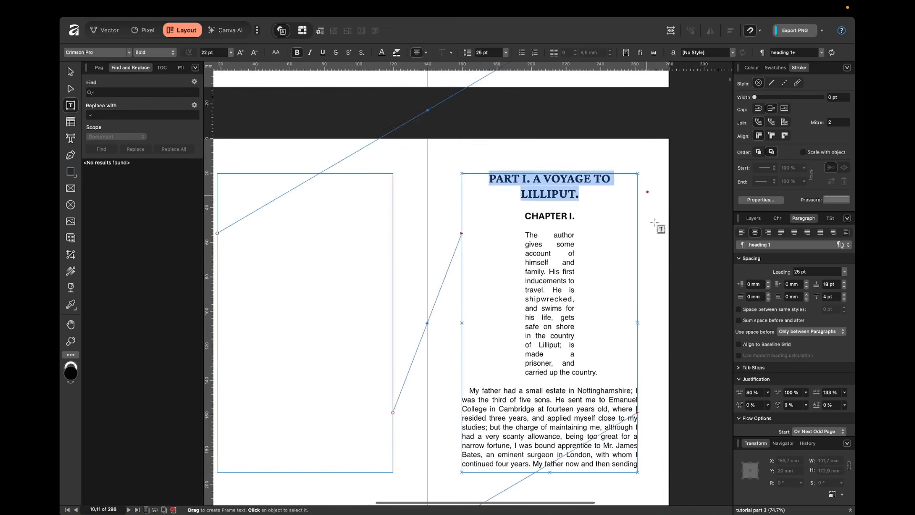
Delete the full stop after LILLIPUT in the PART I heading.
click(654, 222)
click(591, 196)
key(BackSpace)
click(552, 190)
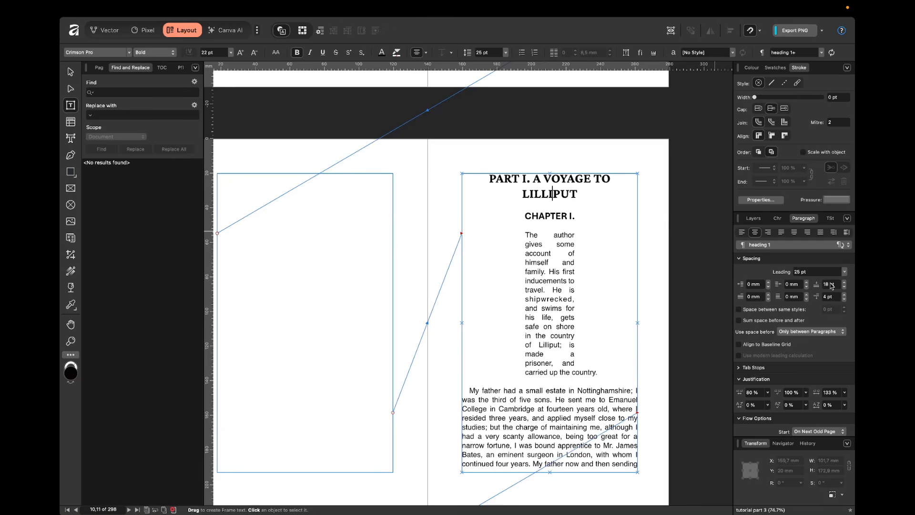
Always apply space before the PART I heading and set that space to 150 pt.
click(826, 334)
click(818, 351)
click(830, 286)
text(150)
key(Return)
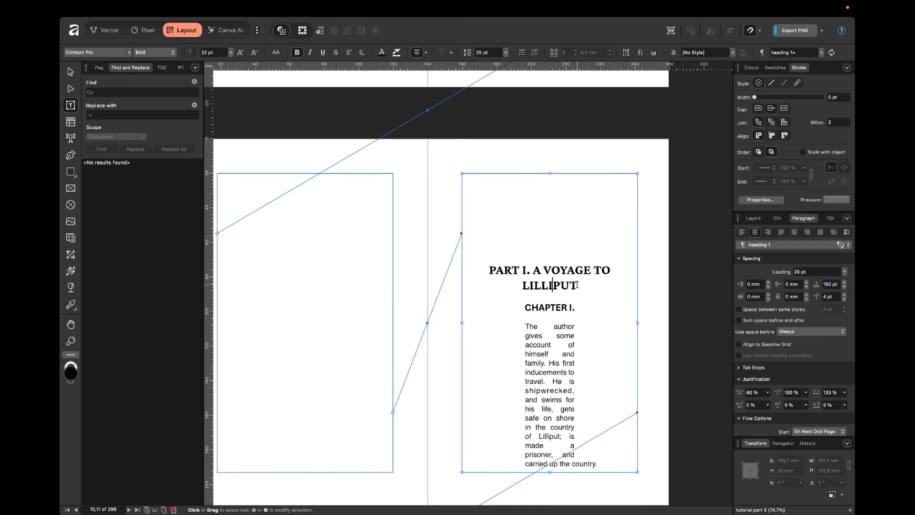
Reduce the PART I heading's leading to 24 pt.
click(781, 219)
click(805, 220)
drag(607, 291, 473, 273)
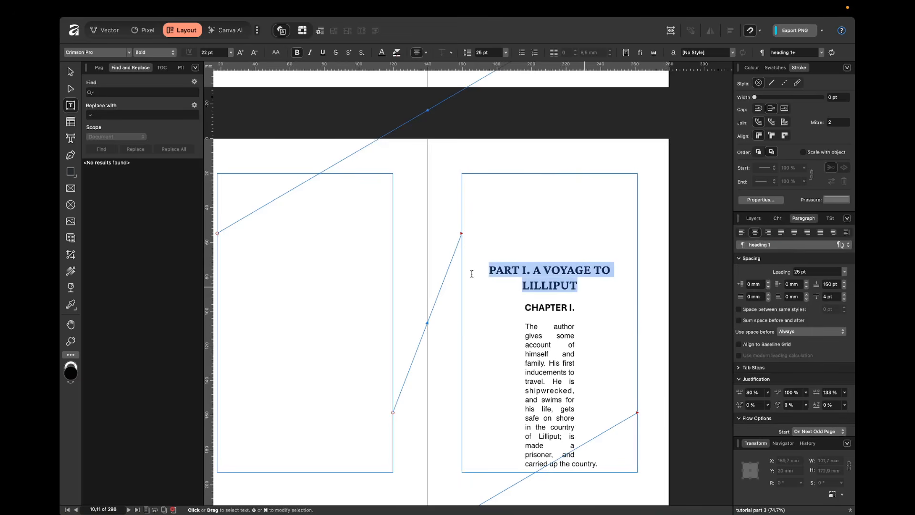
click(805, 271)
text(24)
key(Return)
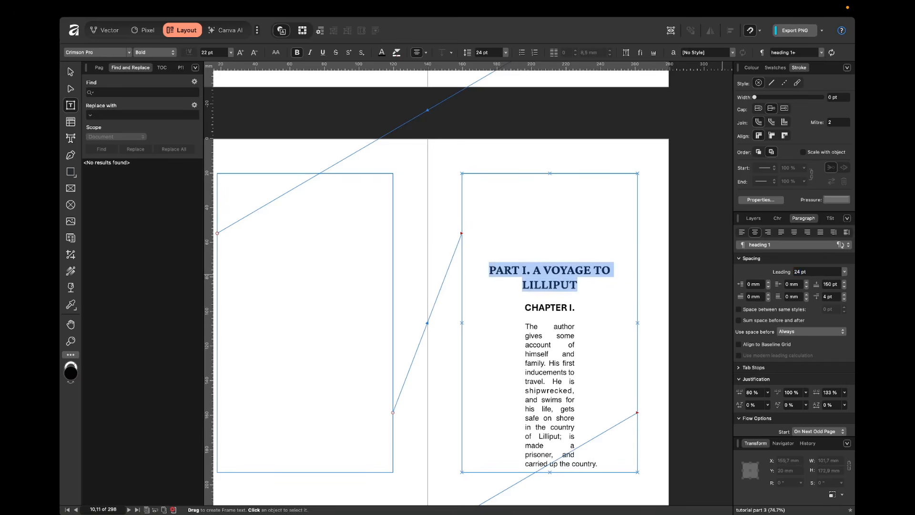
Update the heading 1 paragraph style from the PART I heading's formatting.
click(533, 270)
scroll(554, 284, down, 1)
click(550, 252)
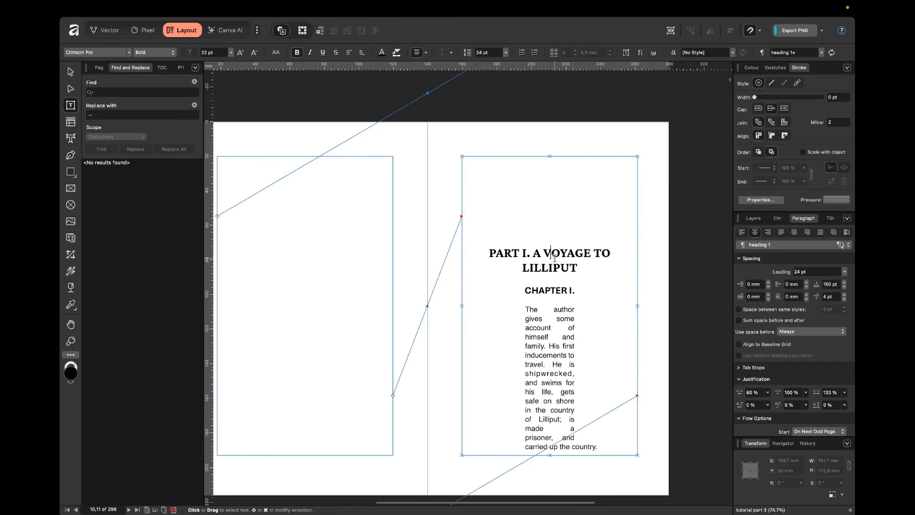
click(829, 219)
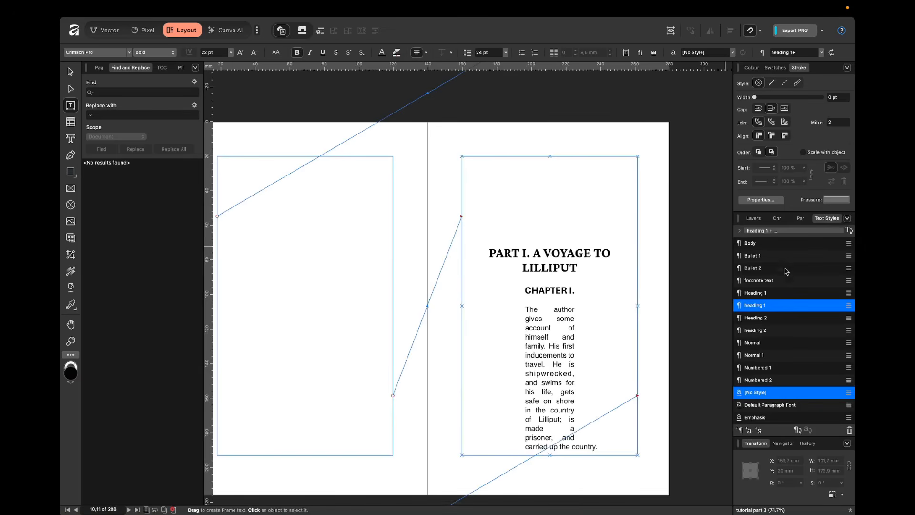
right_click(769, 307)
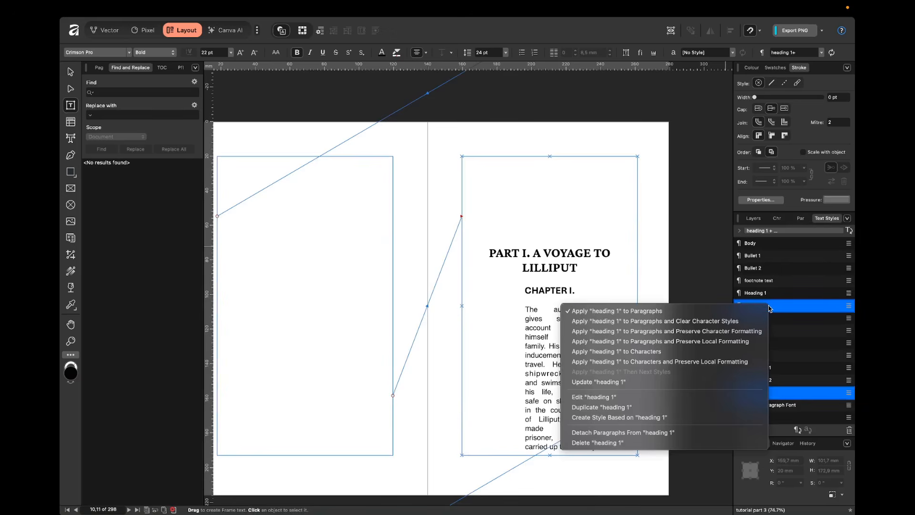
click(679, 382)
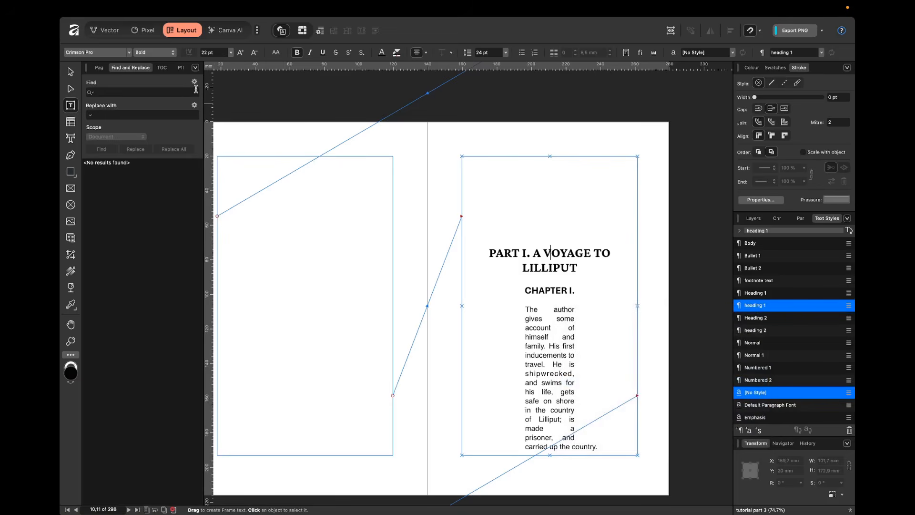
Search the document for "part" and compare the formatting and page placement of the PART I and PART II headings.
click(177, 94)
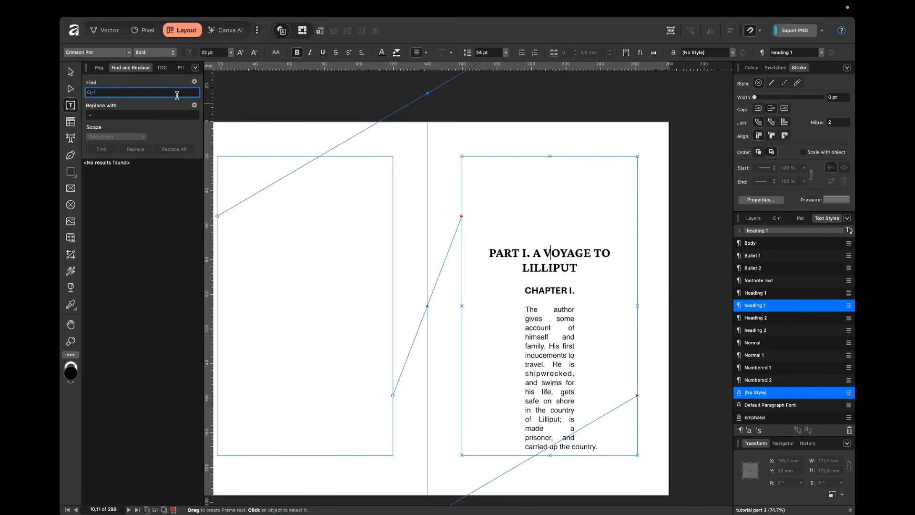
text(pa)
key(Return)
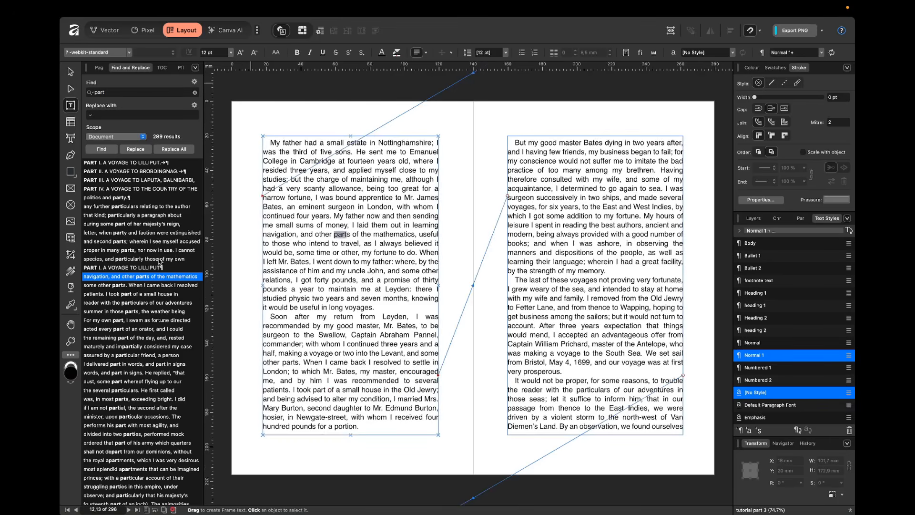
click(146, 267)
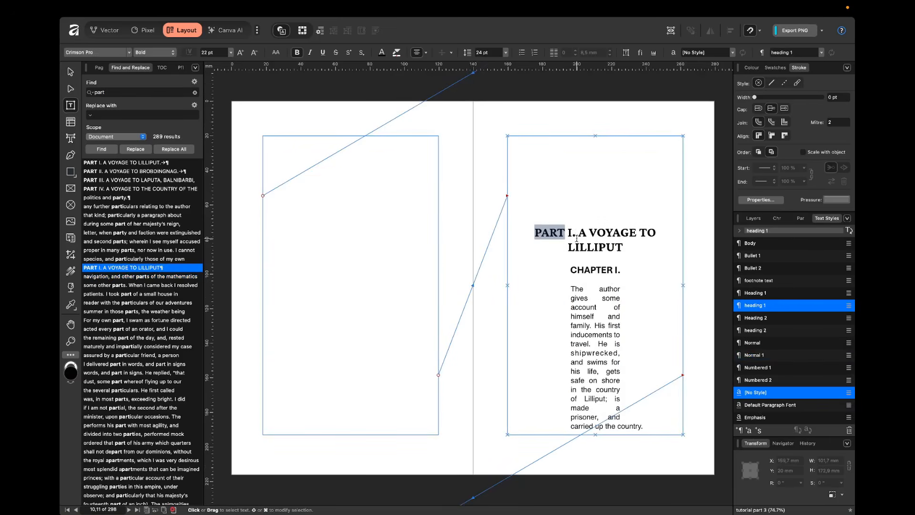
scroll(116, 363, down, 9)
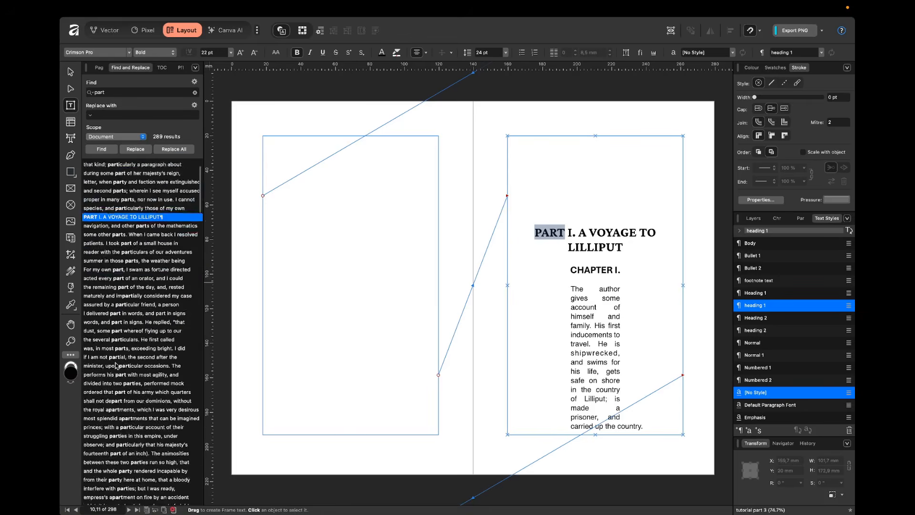
scroll(116, 365, down, 9)
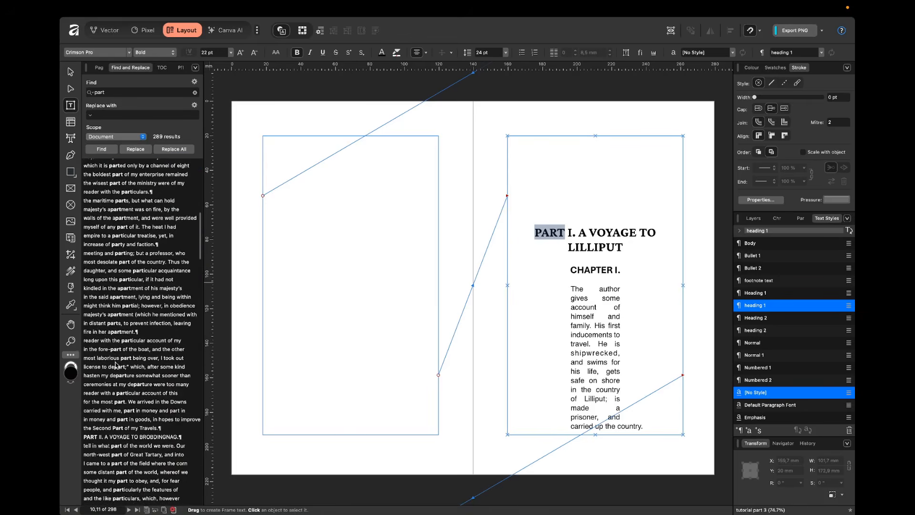
click(117, 422)
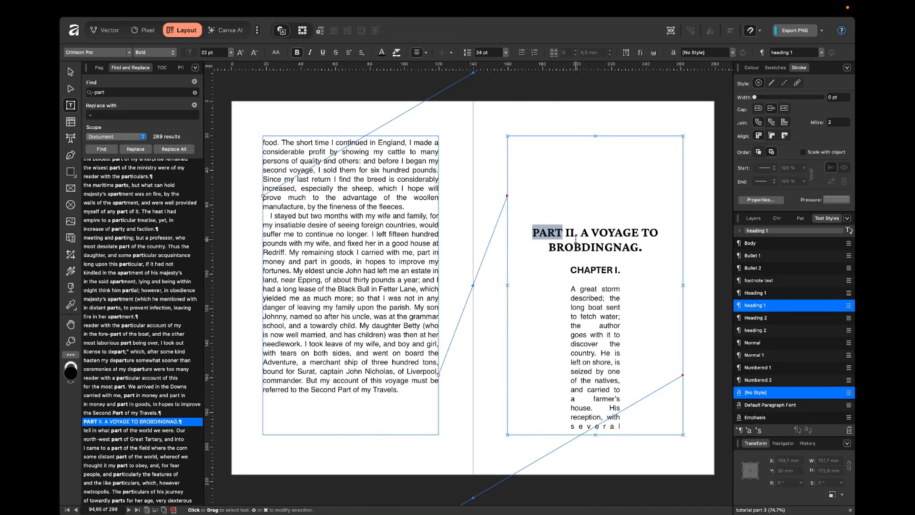
click(576, 238)
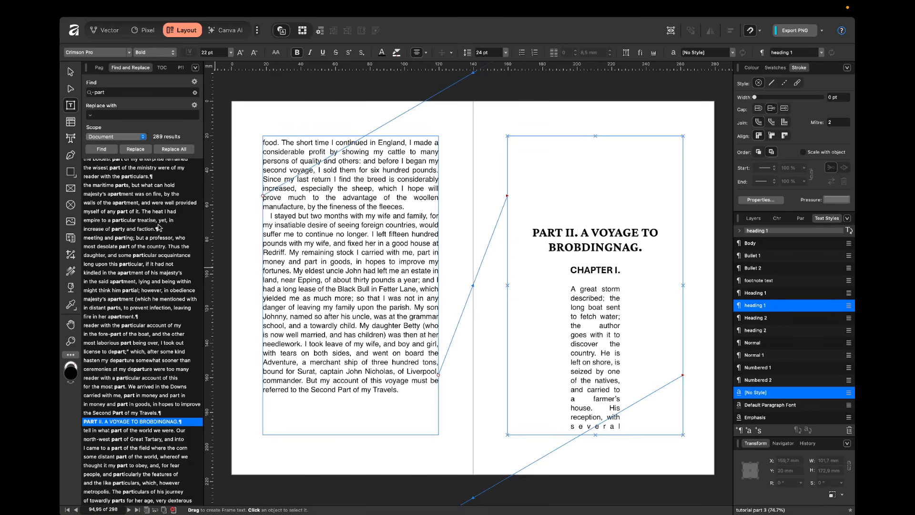
scroll(143, 286, up, 10)
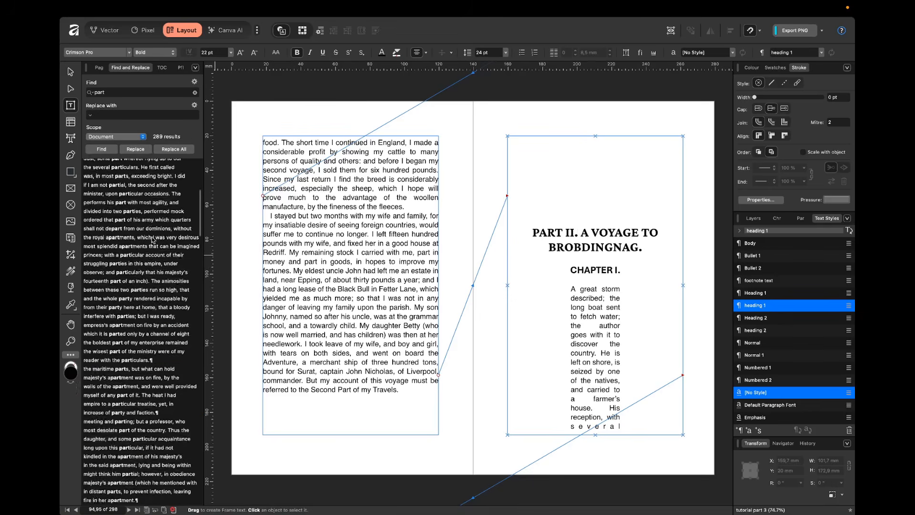
click(117, 266)
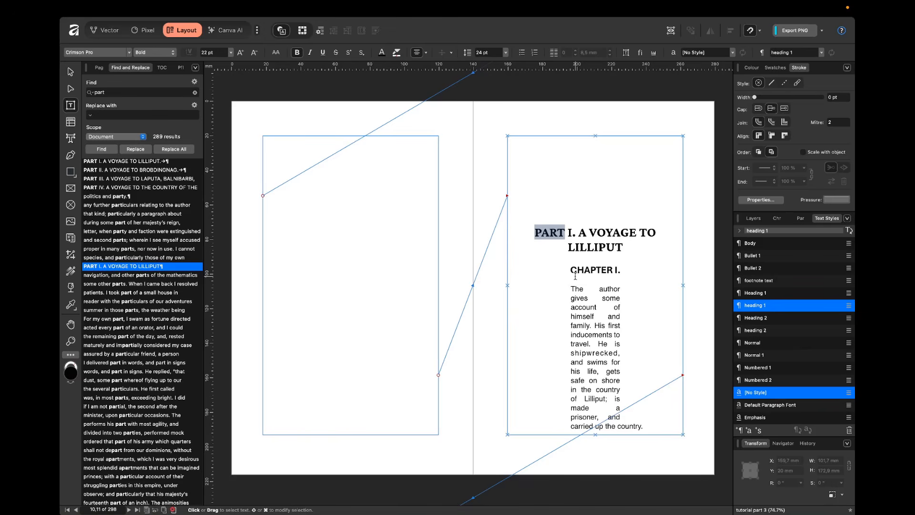
Set the CHAPTER I heading below the PART I title to start on the next page.
click(598, 270)
drag(570, 270, 624, 267)
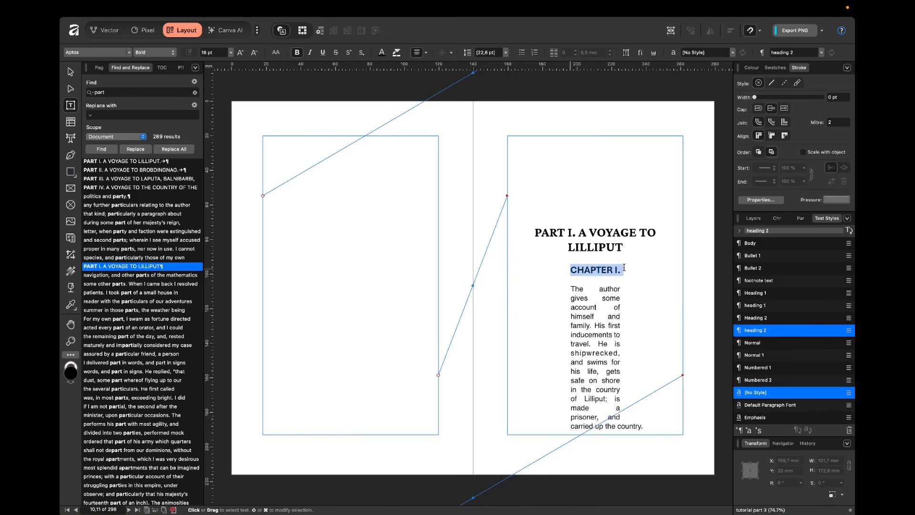
click(801, 218)
click(805, 432)
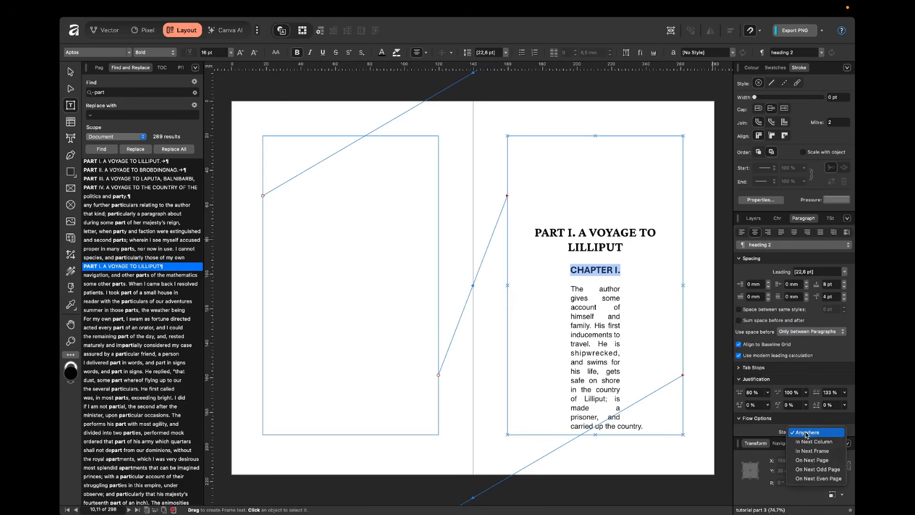
click(809, 461)
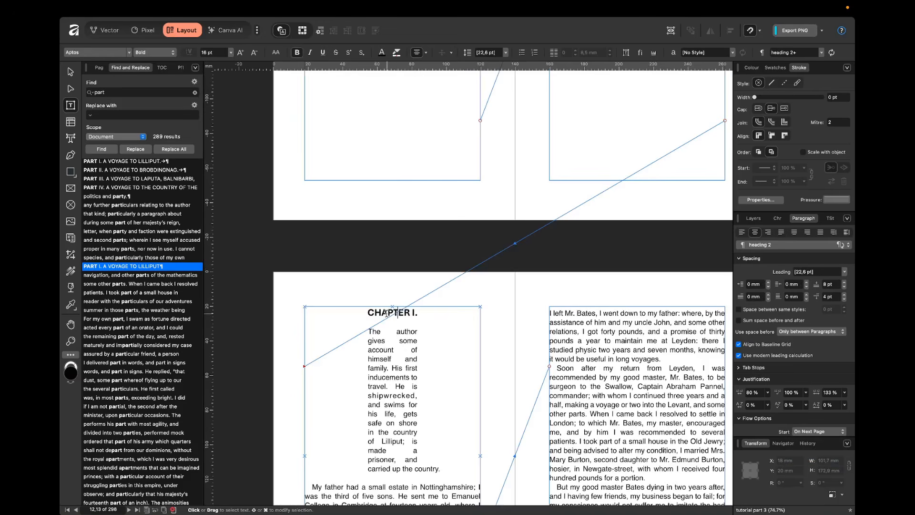
drag(368, 312, 416, 310)
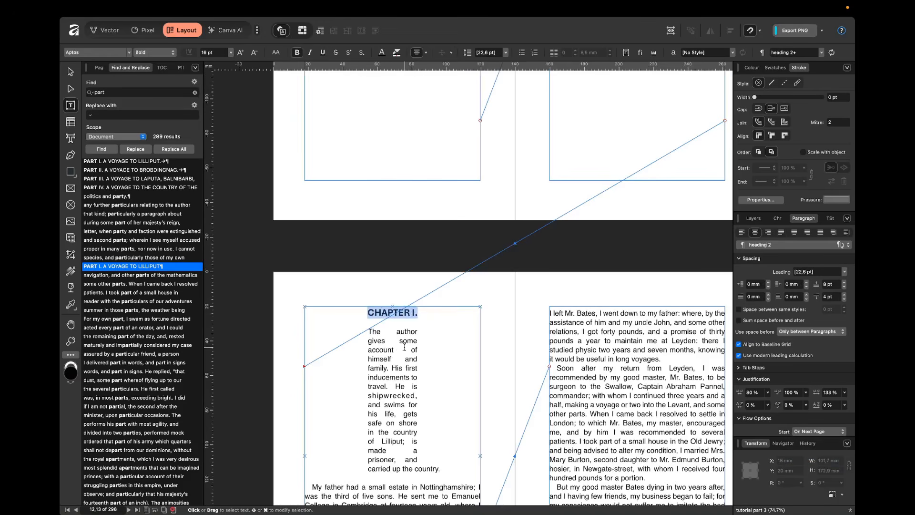
Set the left and right indents of the summary paragraph under CHAPTER I to 0 mm.
scroll(406, 346, down, 2)
click(381, 305)
drag(368, 272, 439, 409)
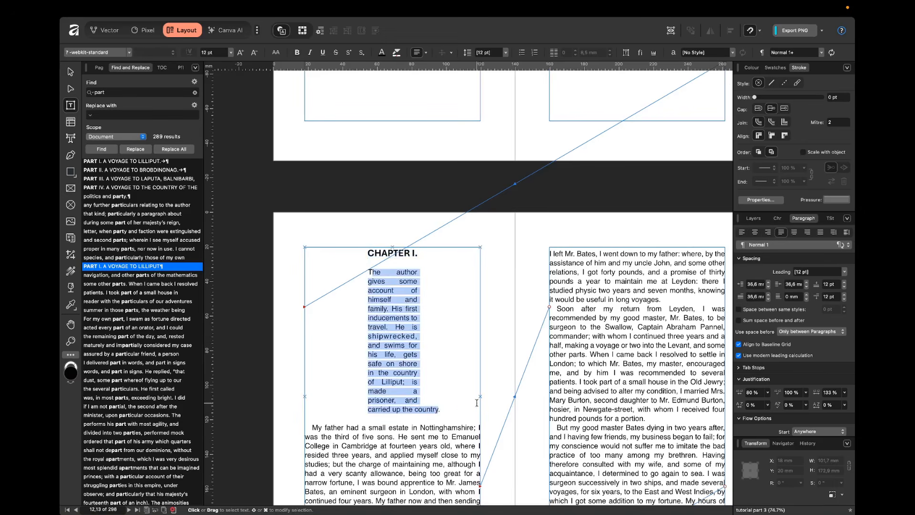
click(752, 285)
triple_click(752, 285)
text(0)
key(Return)
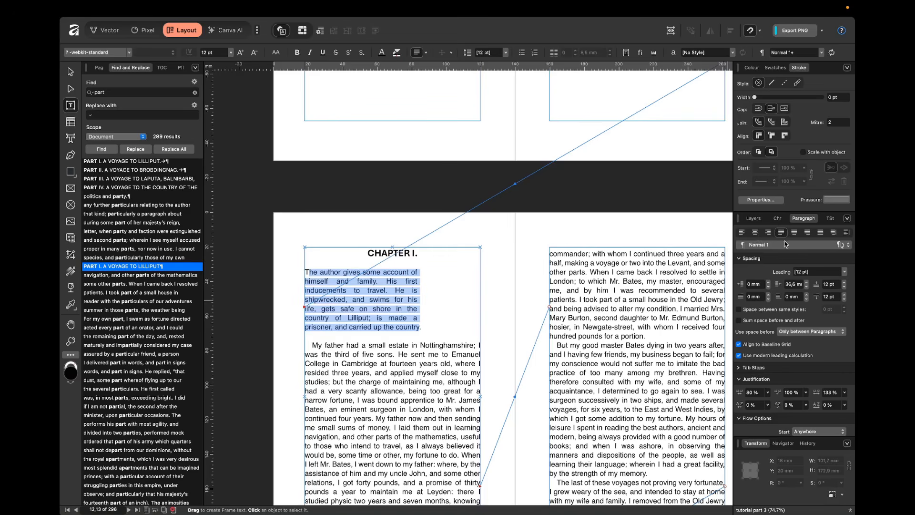
triple_click(800, 285)
text(0)
key(Return)
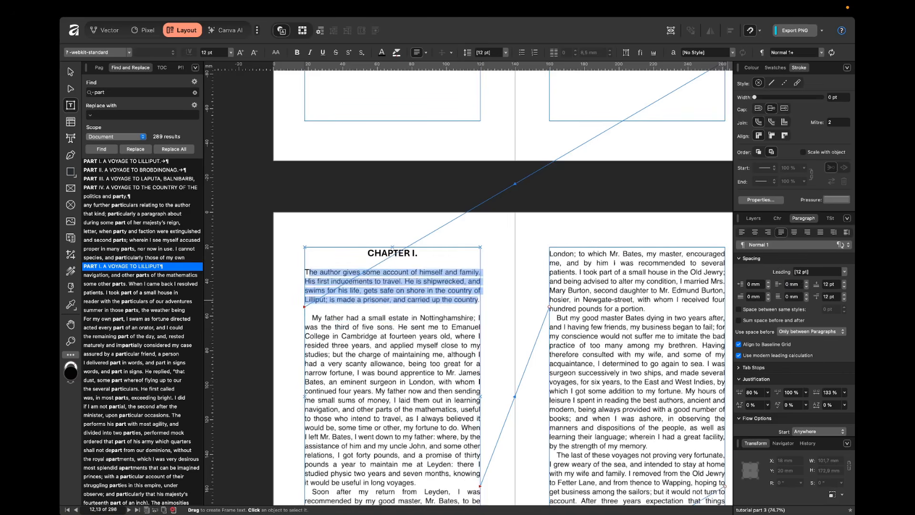
Set the CHAPTER I heading's font to Crimson Pro SemiBold.
key(shift+Up)
click(778, 218)
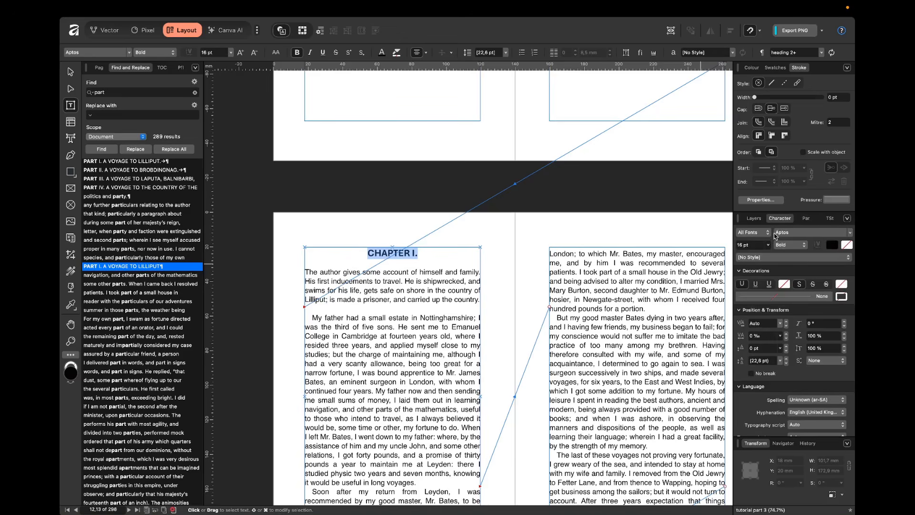
click(782, 232)
text(Crimson)
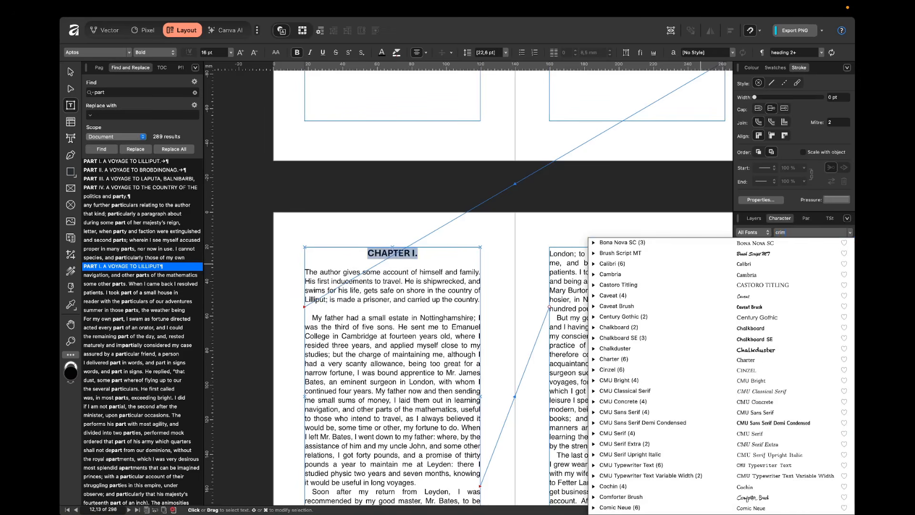
key(Return)
key(Tab)
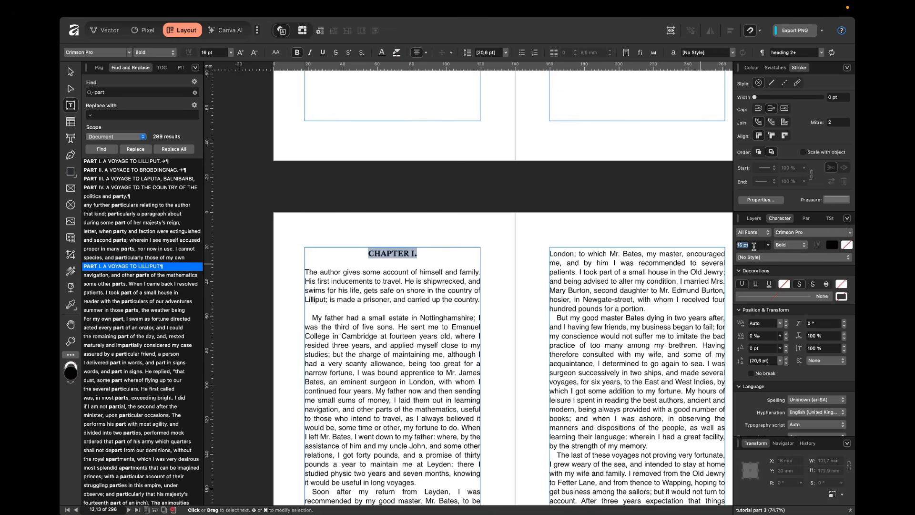
click(793, 246)
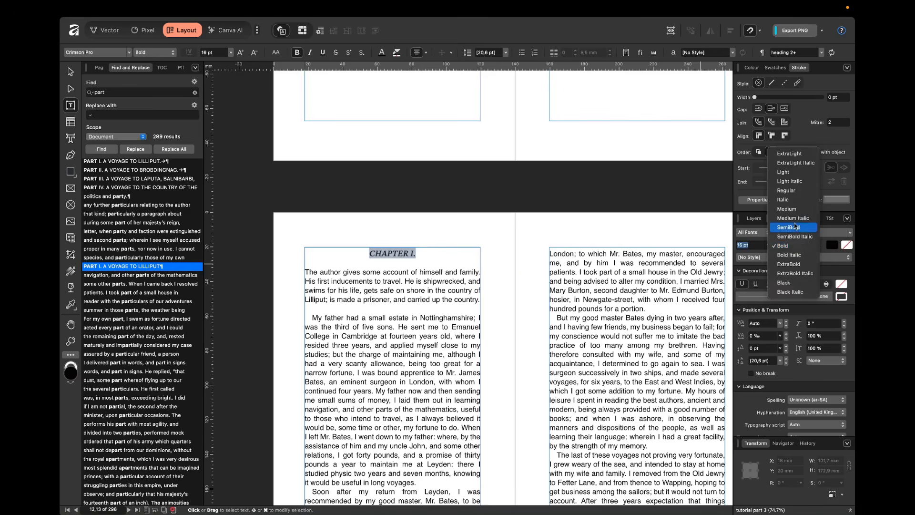
click(789, 227)
Set the CHAPTER I heading's leading to 18 pt.
click(807, 219)
click(807, 221)
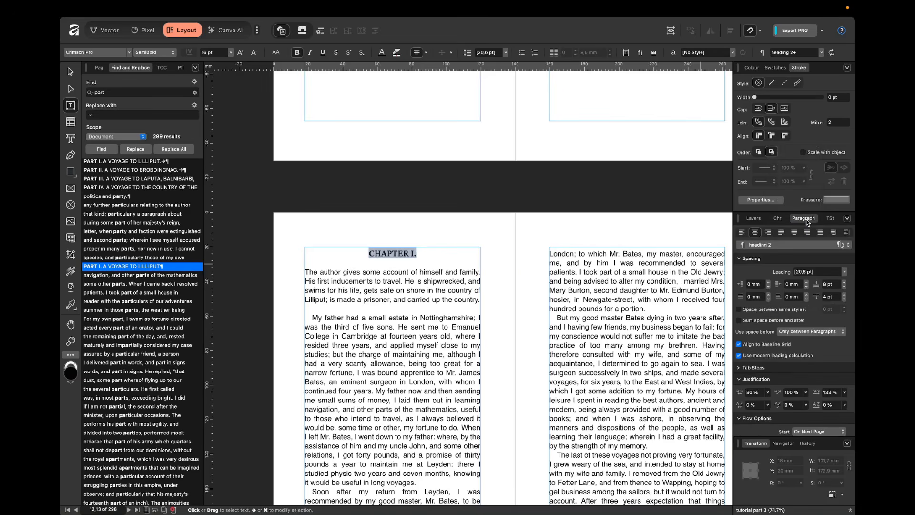
click(846, 272)
click(829, 286)
text(18)
key(Return)
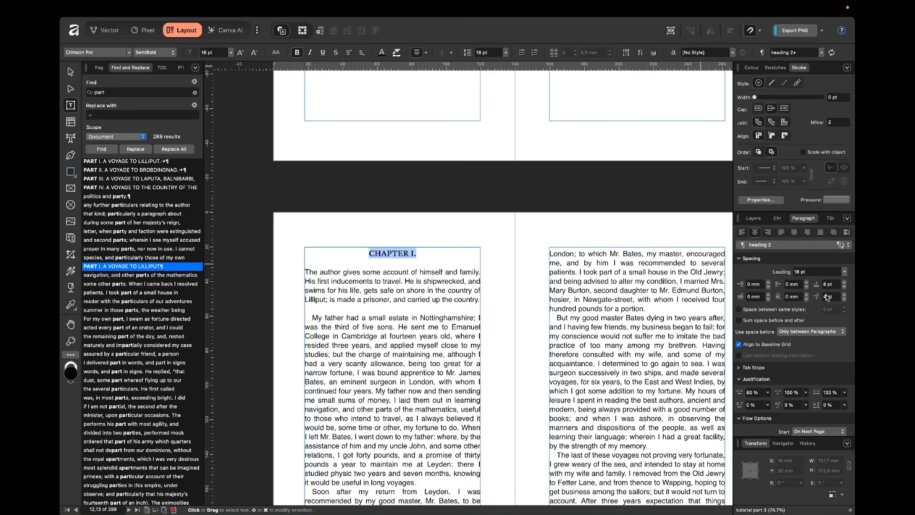
Make the CHAPTER I heading always use its space before, with 30 pt before and 60 pt after the paragraph.
click(811, 333)
click(799, 352)
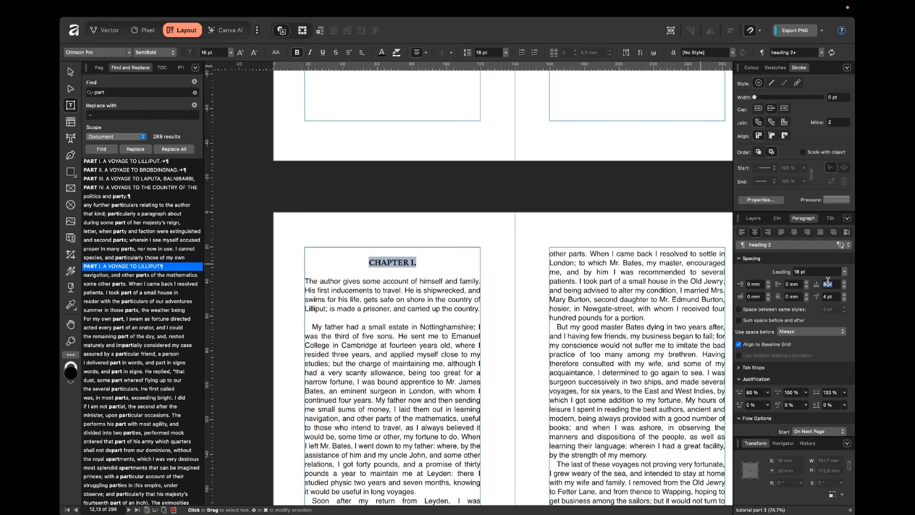
text(30)
key(Return)
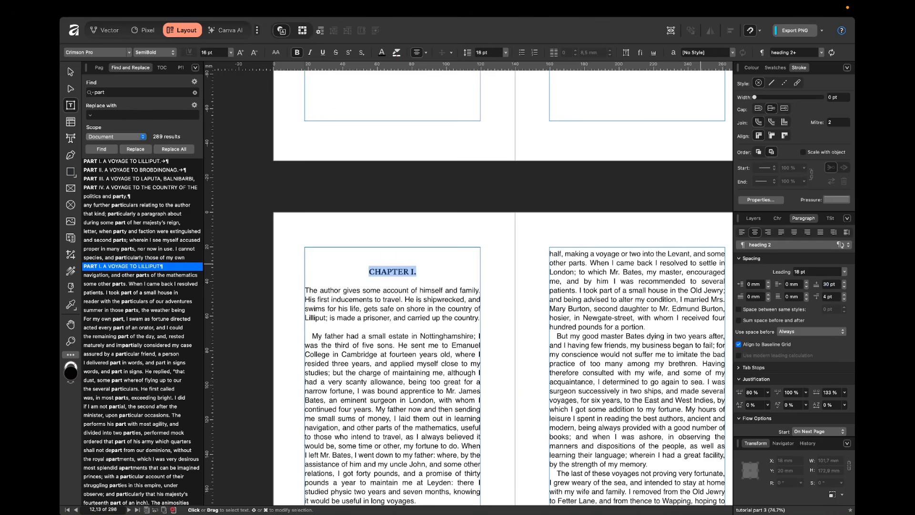
double_click(830, 296)
text(50)
key(Return)
click(474, 274)
click(523, 277)
Update the heading 2 paragraph style from the CHAPTER I heading's formatting.
click(413, 272)
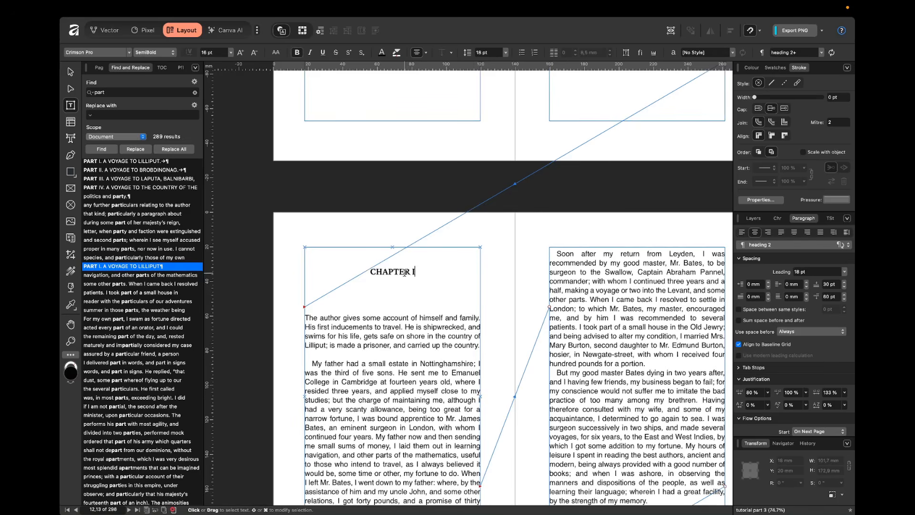
click(833, 220)
right_click(767, 331)
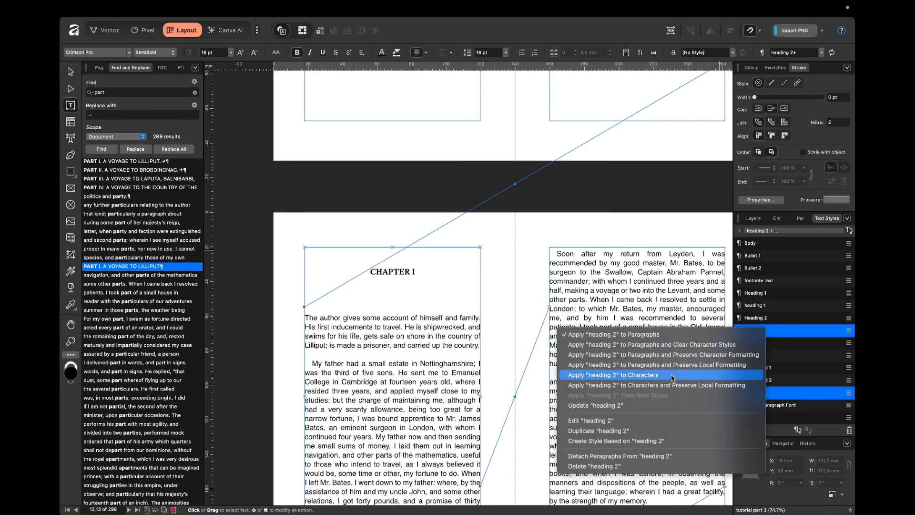
click(593, 405)
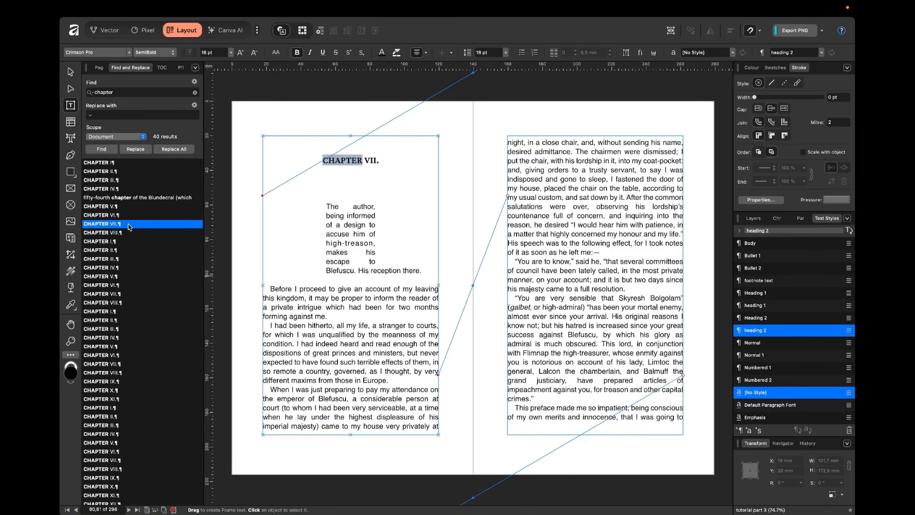
Go through the "chapter" search results from CHAPTER VII onward and check each heading's style and page placement.
click(122, 245)
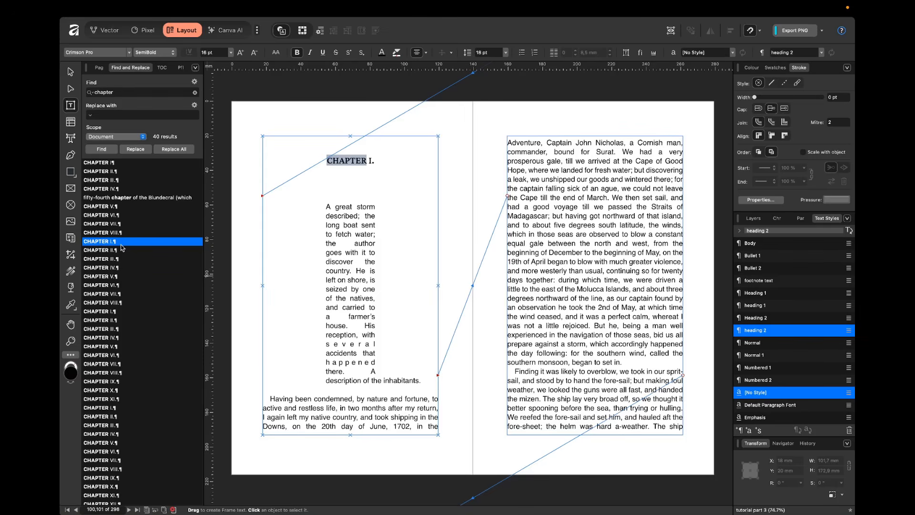
click(117, 259)
click(115, 268)
click(114, 276)
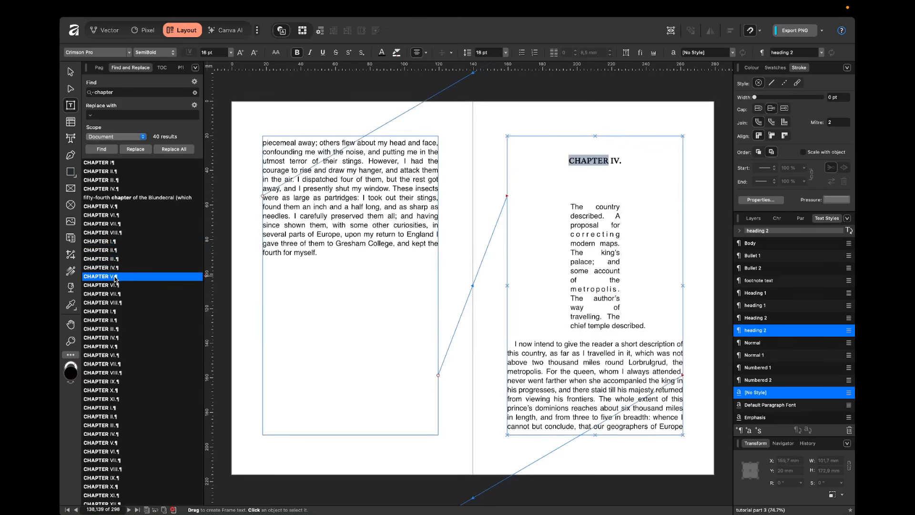
click(113, 286)
click(114, 294)
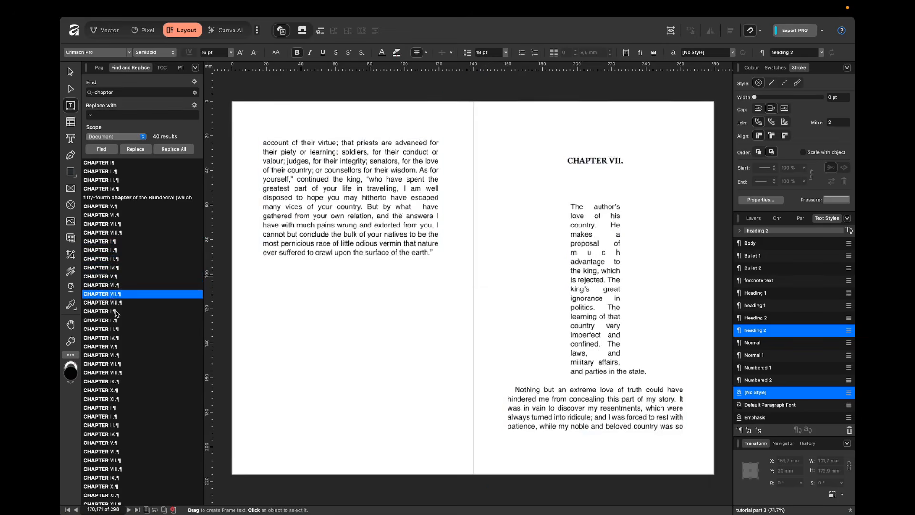
click(116, 312)
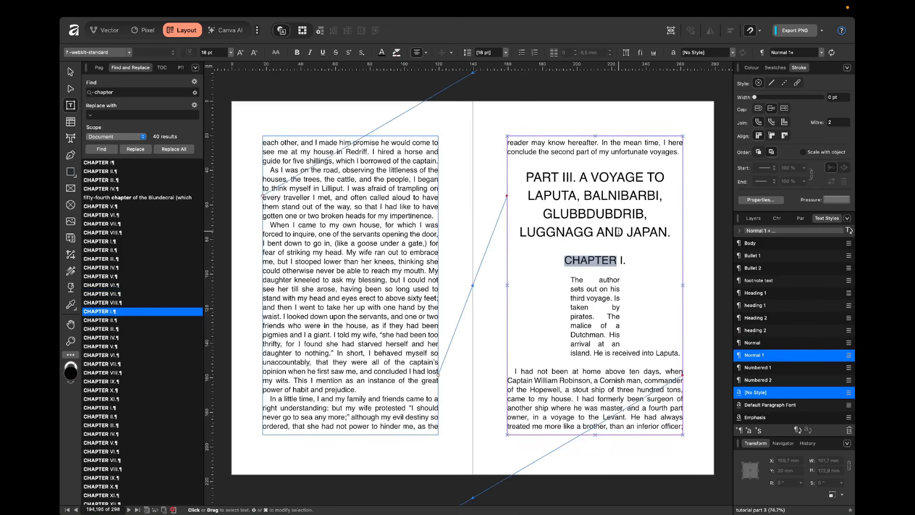
Apply the lowercase heading 1 paragraph style to the PART III. A VOYAGE TO LAPUTA title.
click(616, 228)
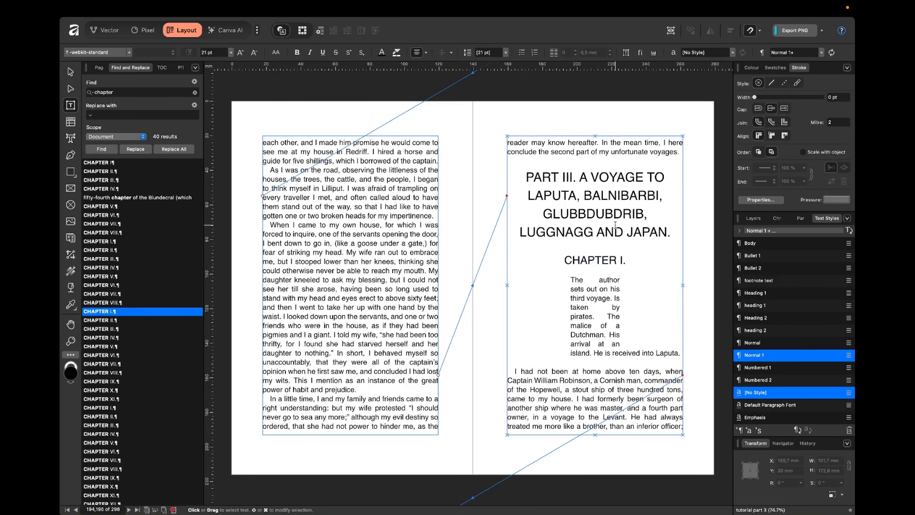
click(580, 176)
scroll(630, 232, down, 1)
scroll(630, 232, down, 1)
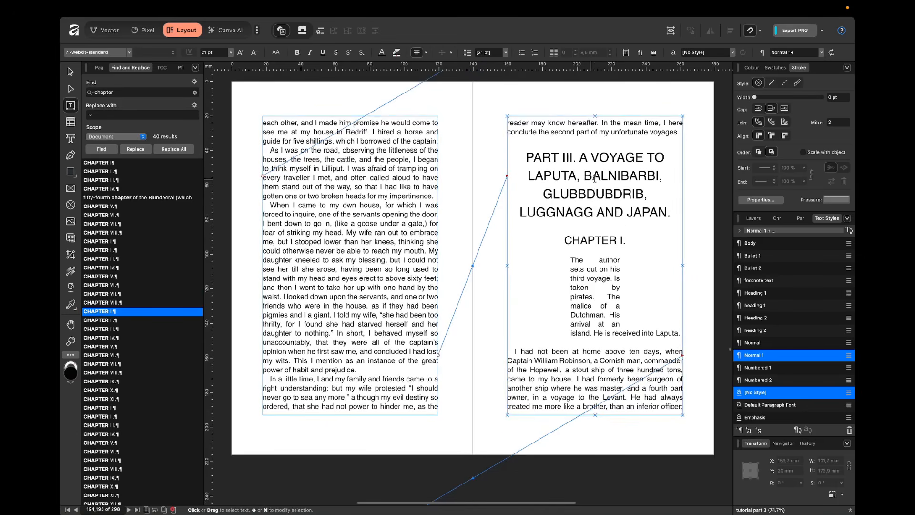
click(758, 305)
scroll(524, 252, down, 4)
Apply the lowercase heading 2 paragraph style to the CHAPTER I heading below the PART III title.
click(609, 276)
click(759, 317)
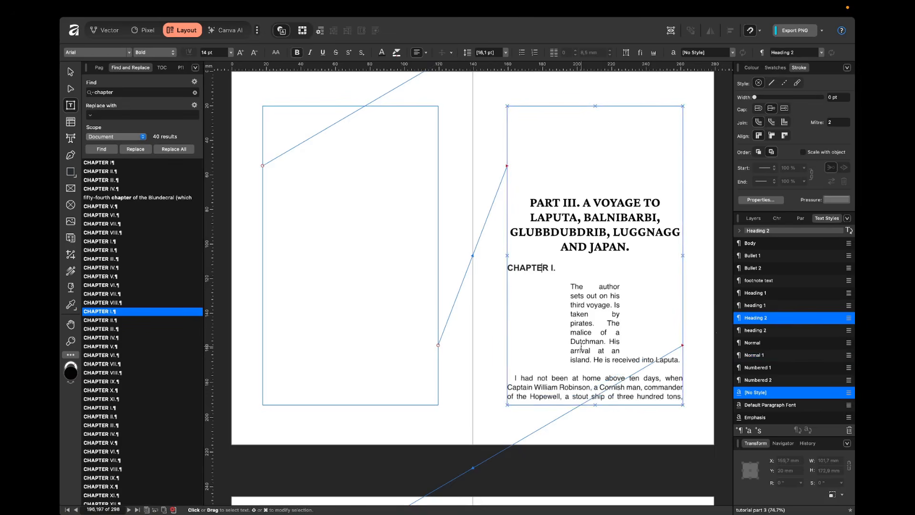
click(753, 332)
scroll(577, 296, down, 6)
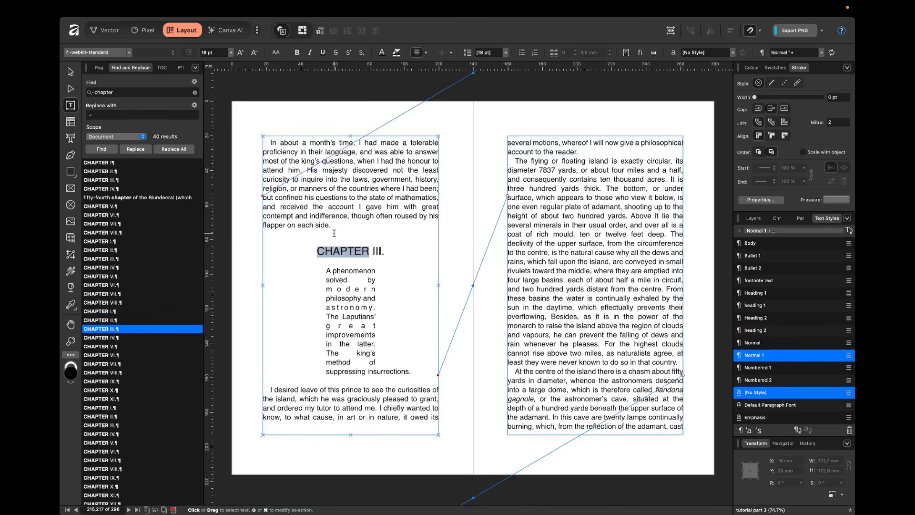
Apply the lowercase heading 2 paragraph style to the CHAPTER III and CHAPTER IV headings of Part III.
click(353, 251)
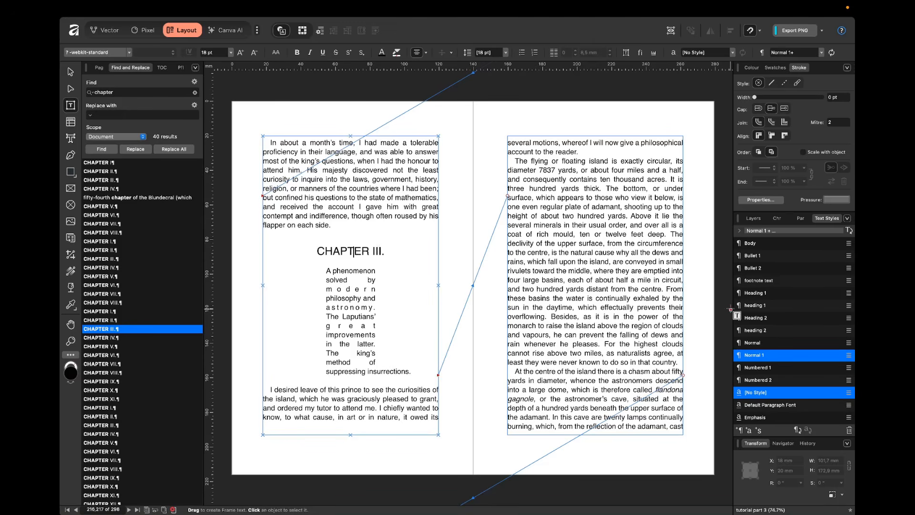
click(768, 332)
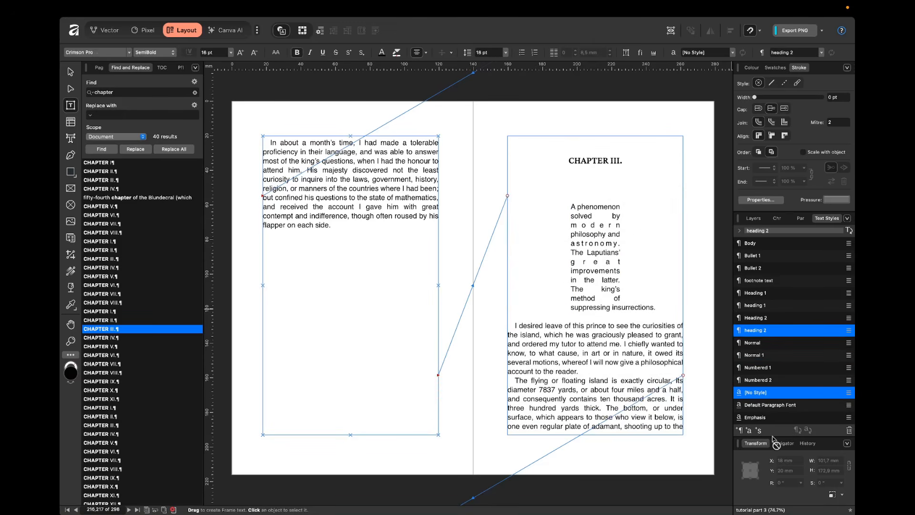
click(101, 337)
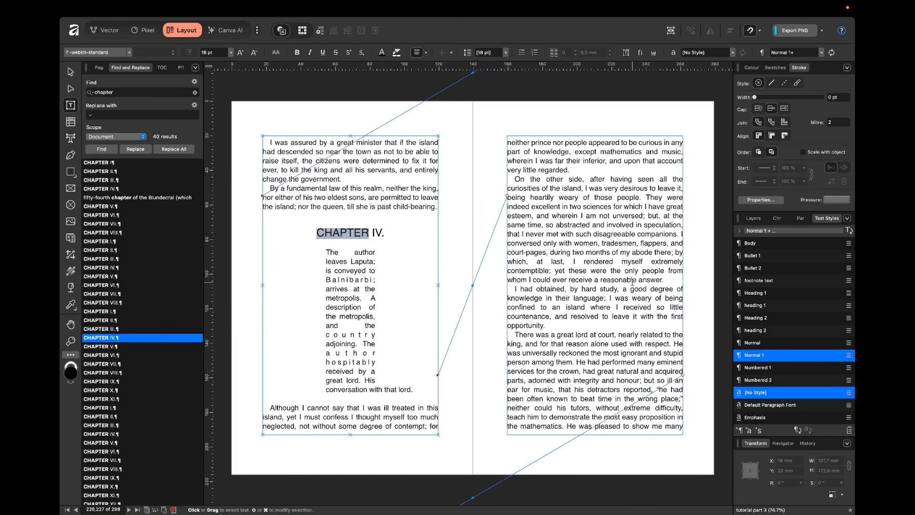
click(776, 320)
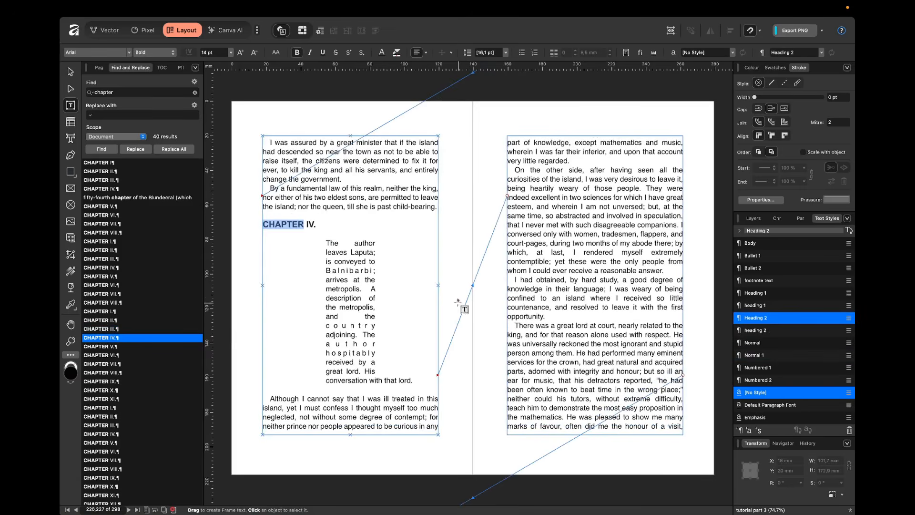
click(773, 331)
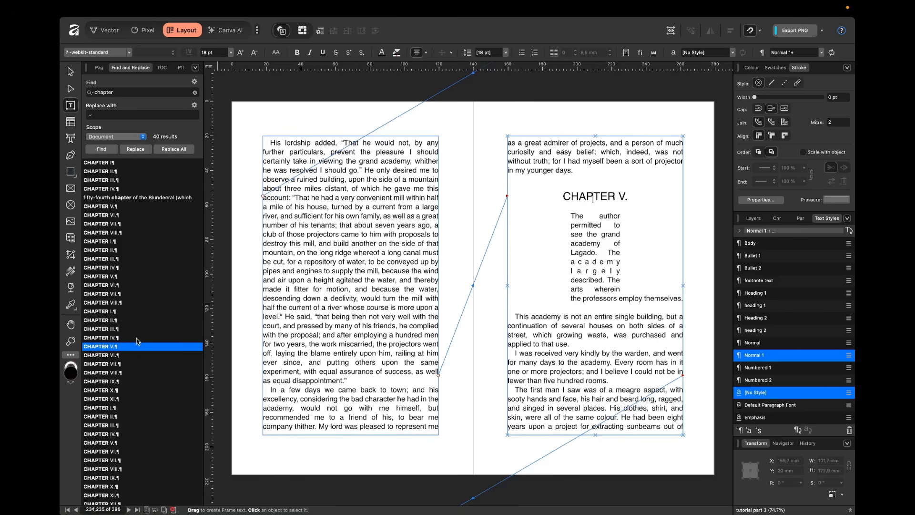
Compare several chapter headings and set the lowercase heading 2 paragraph style as the replacement format for the "chapter" matches.
click(135, 364)
click(134, 388)
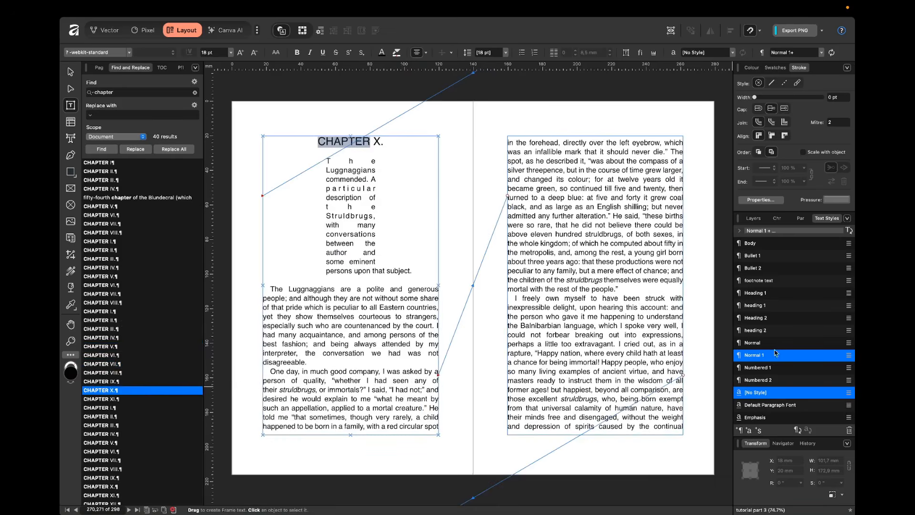
click(120, 302)
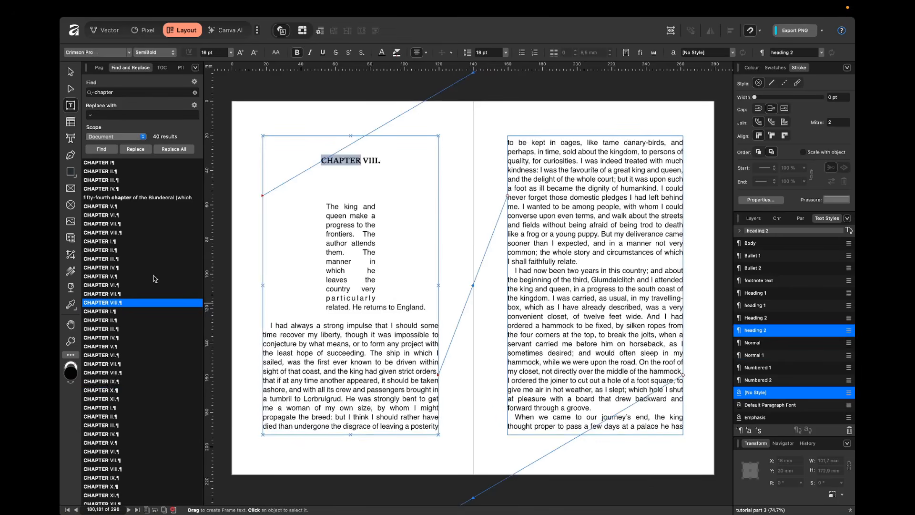
click(151, 321)
click(194, 106)
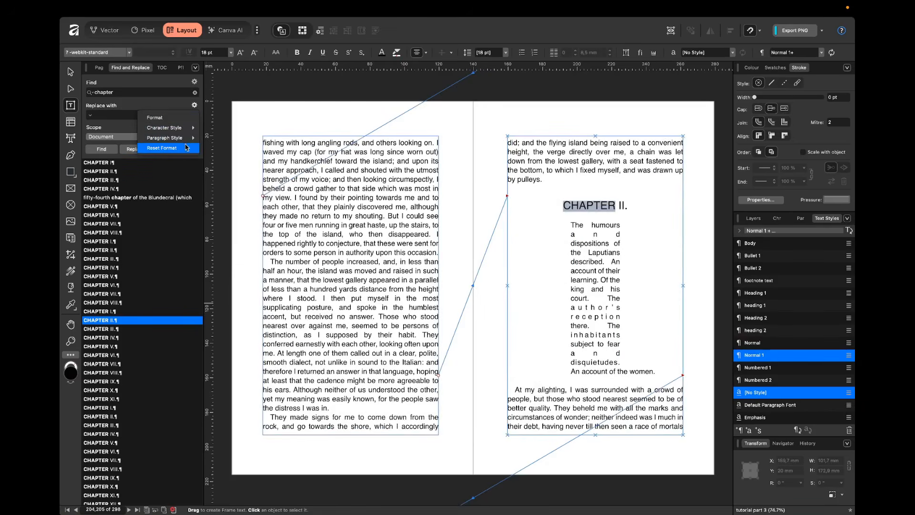
mouse_move(164, 138)
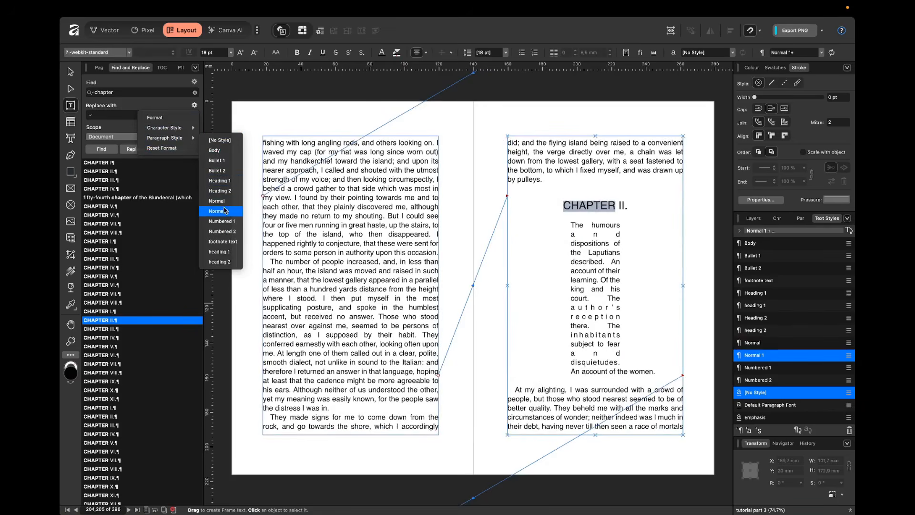
click(222, 262)
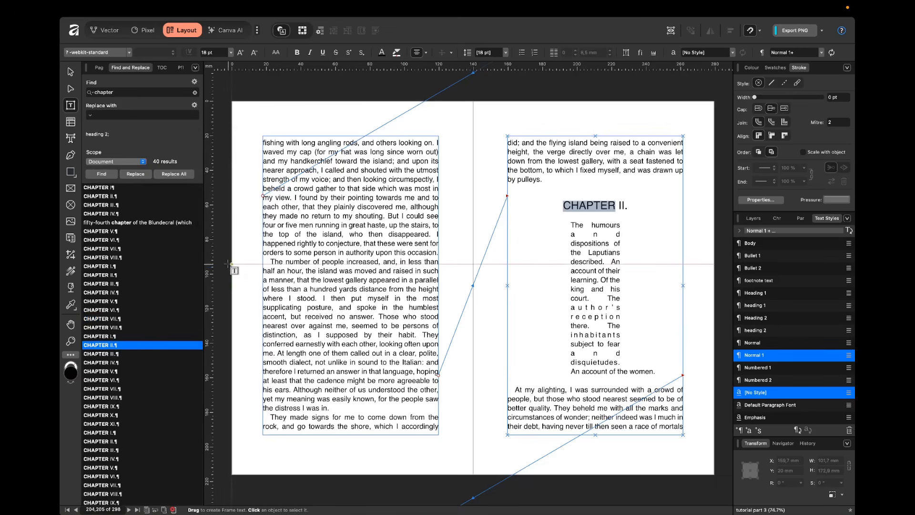
Check the "fifty-fourth chapter" match, then replace matches one at a time with heading 2 formatting, starting at Part II's CHAPTER III.
click(156, 223)
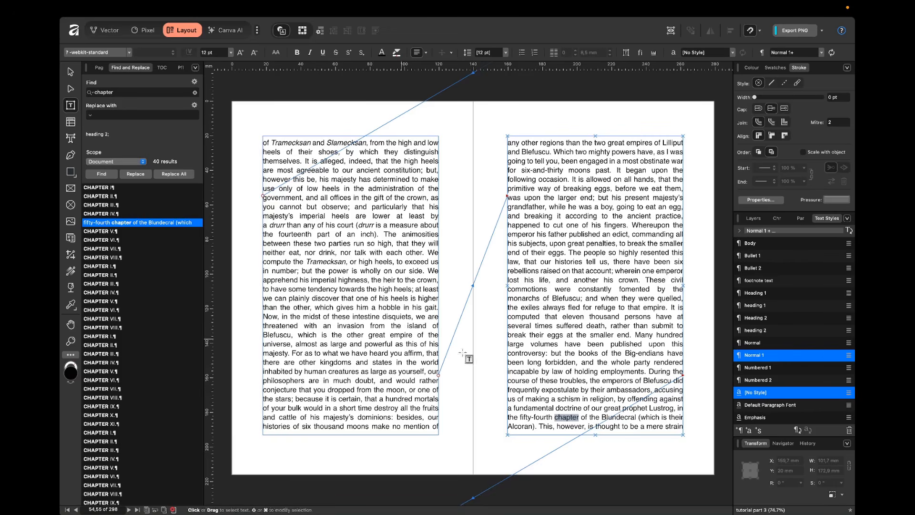
click(143, 283)
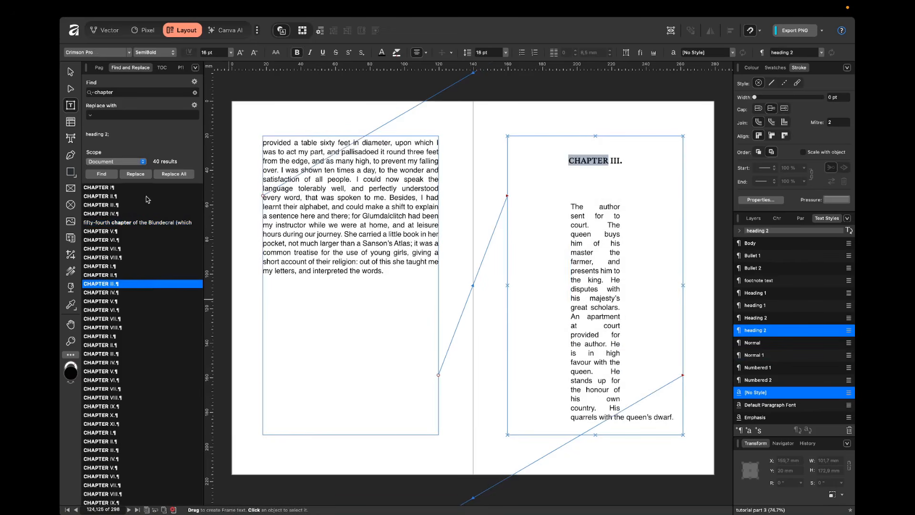
click(137, 174)
click(137, 175)
click(138, 176)
click(140, 177)
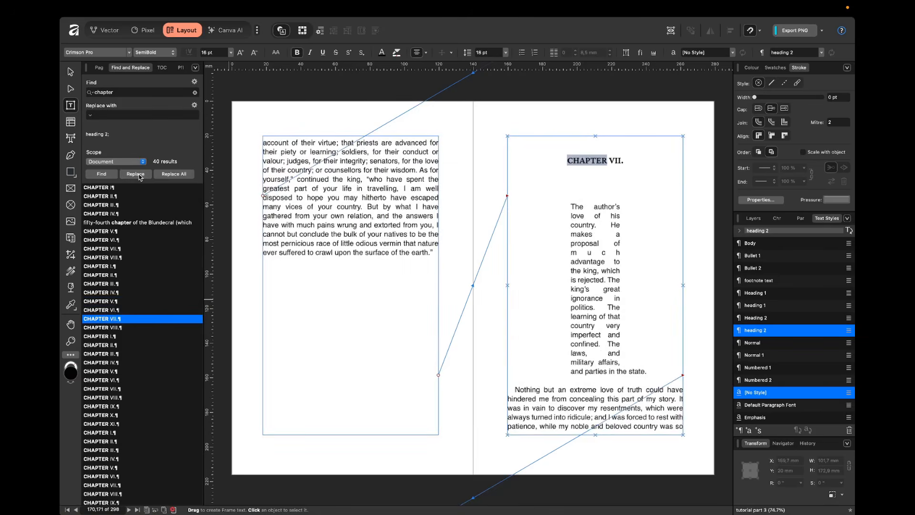
click(140, 178)
Try the individual heading 2 replacement on a Part III chapter match.
click(114, 312)
click(126, 292)
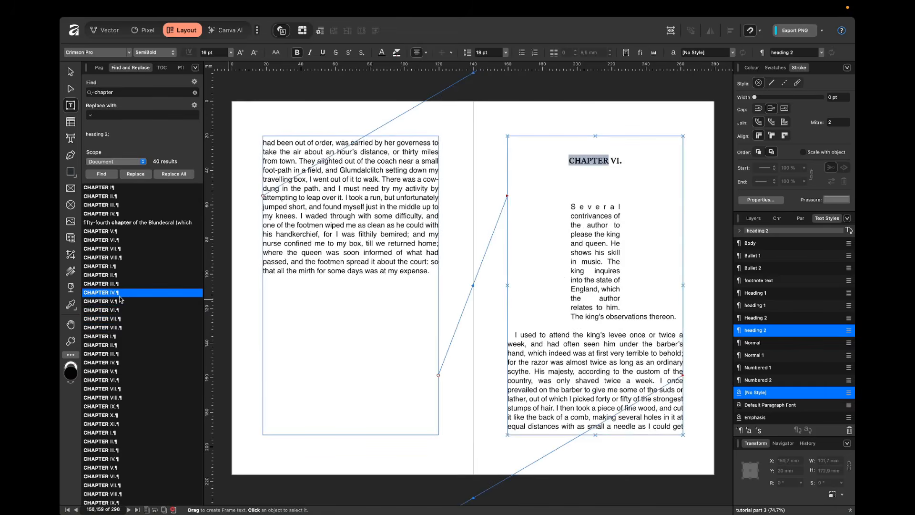
click(129, 371)
click(139, 176)
Look over the Part III pages and the "fifty-fourth chapter" match in the body text.
scroll(456, 327, up, 6)
scroll(247, 305, up, 5)
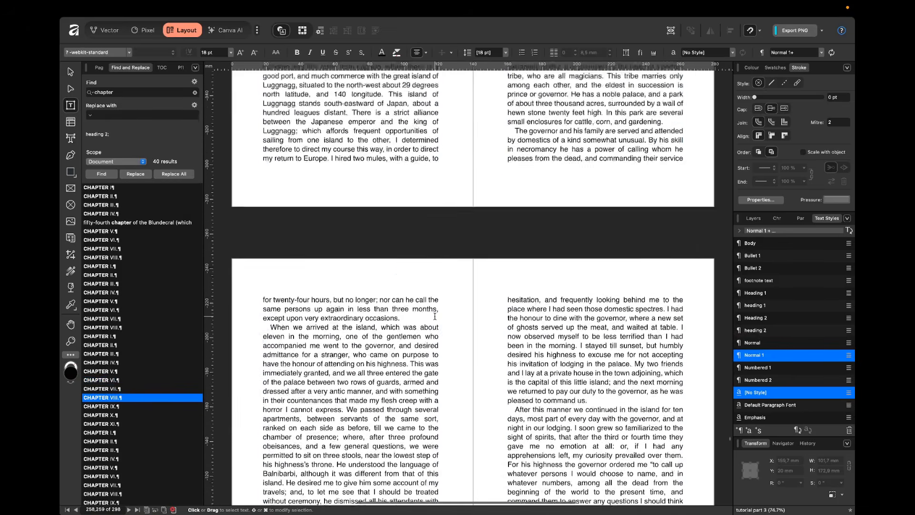
click(159, 223)
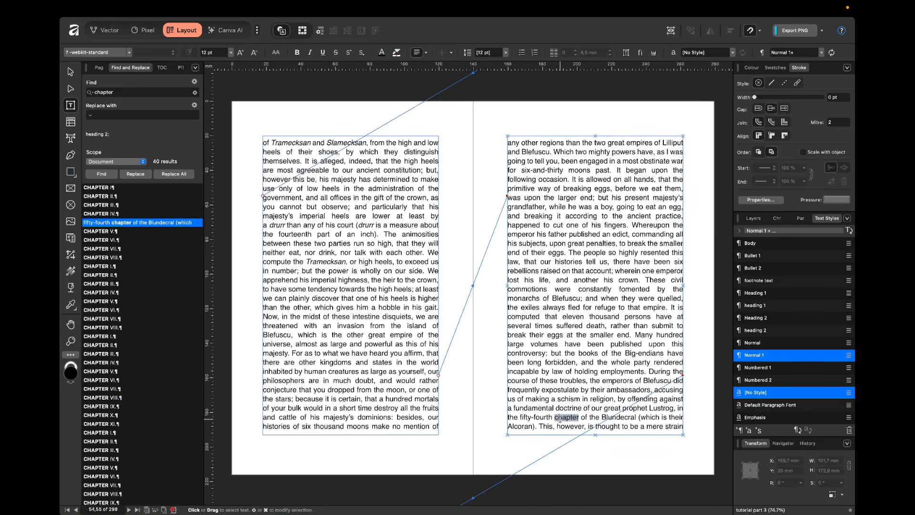
scroll(133, 225, down, 3)
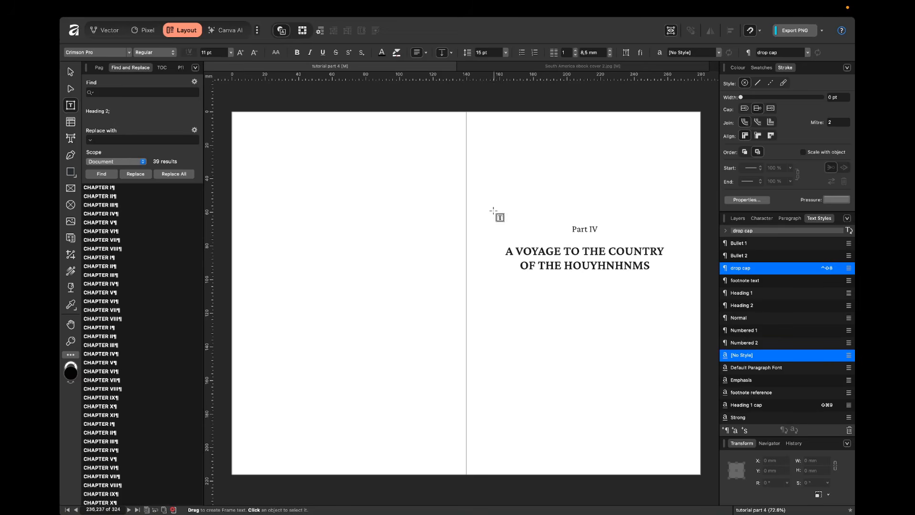
Show the paragraph formatting settings for the drop cap style in the tutorial part 4 document.
click(783, 221)
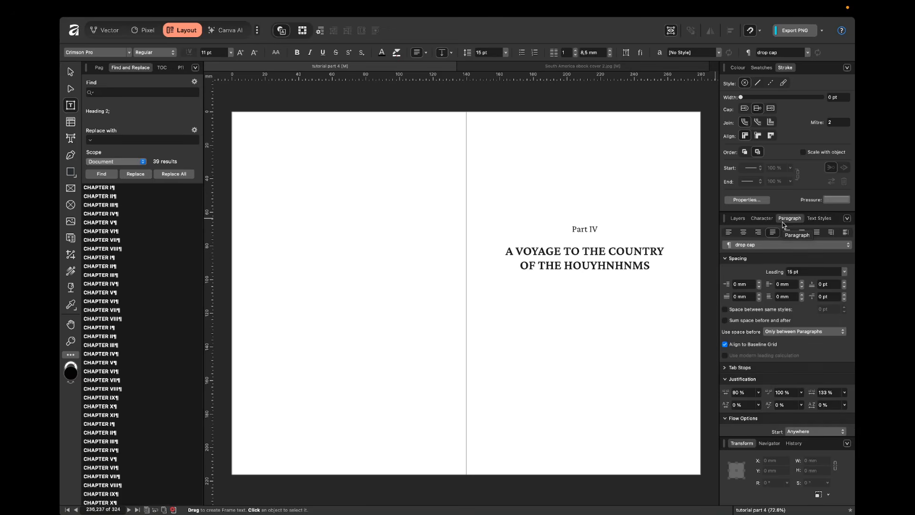